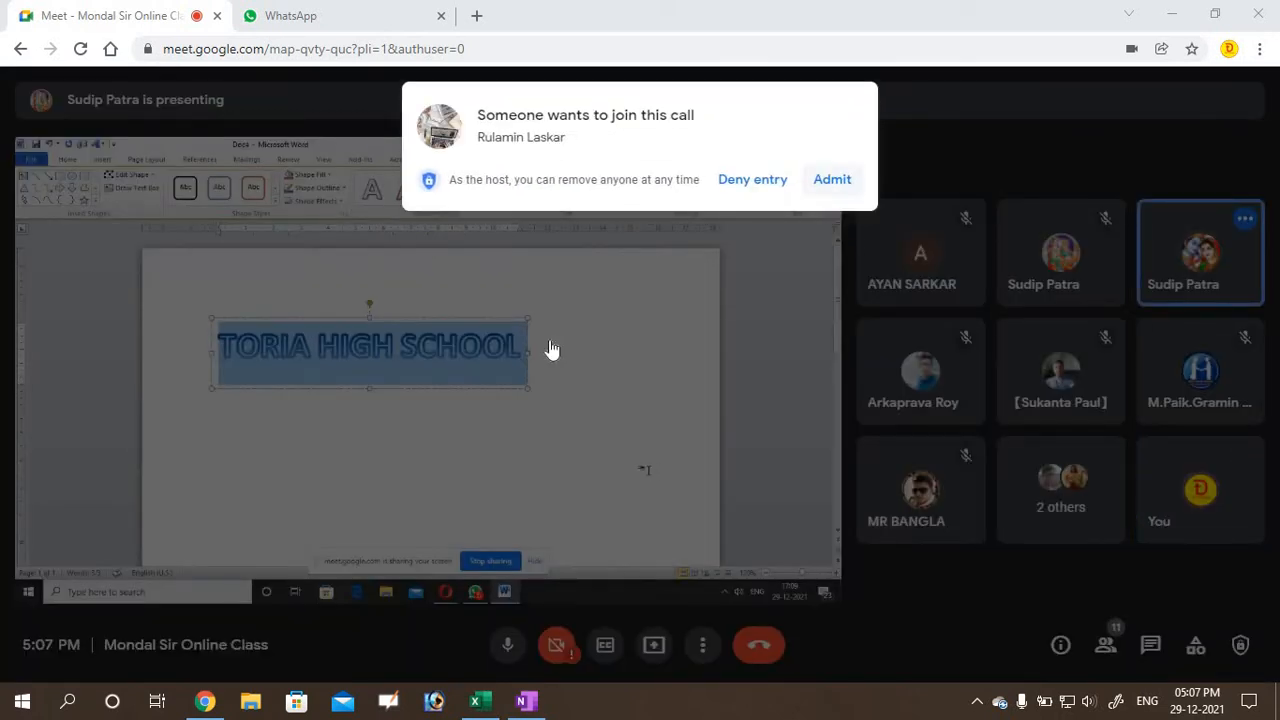
# - Admit the participants waiting to join the online class call
pyautogui.click(552, 349)
pyautogui.press('Return')
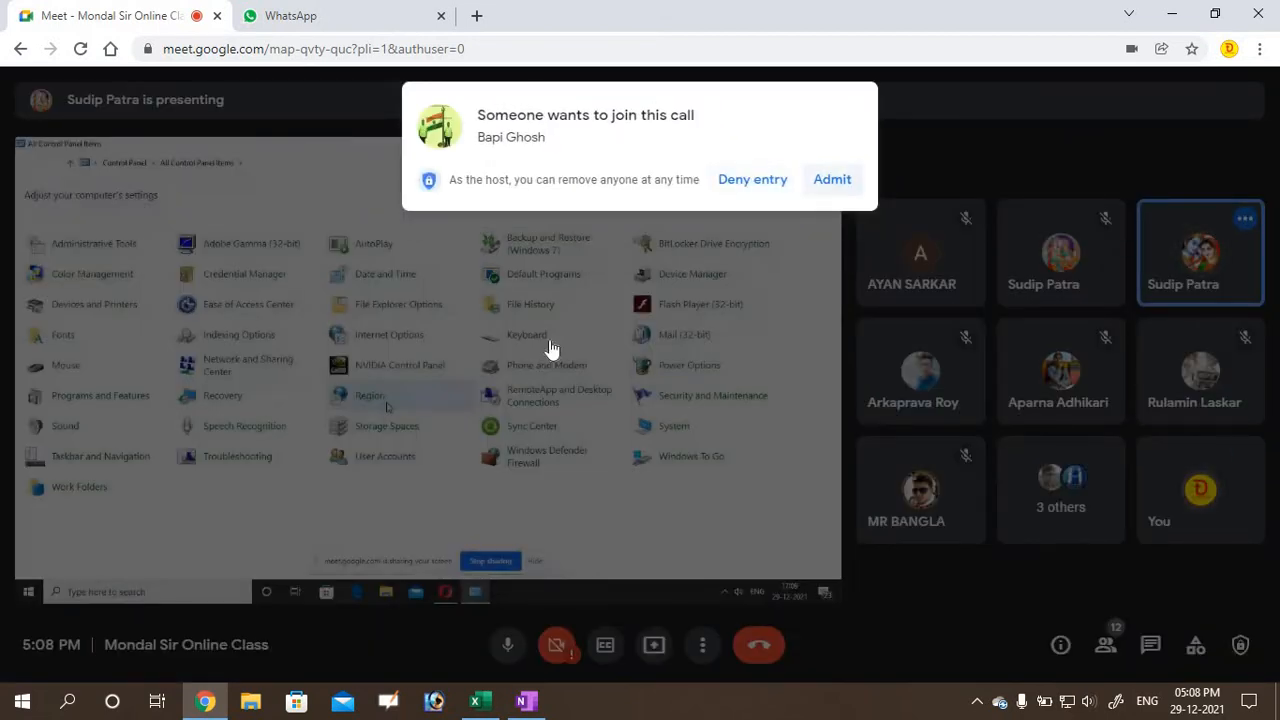
pyautogui.press('Return')
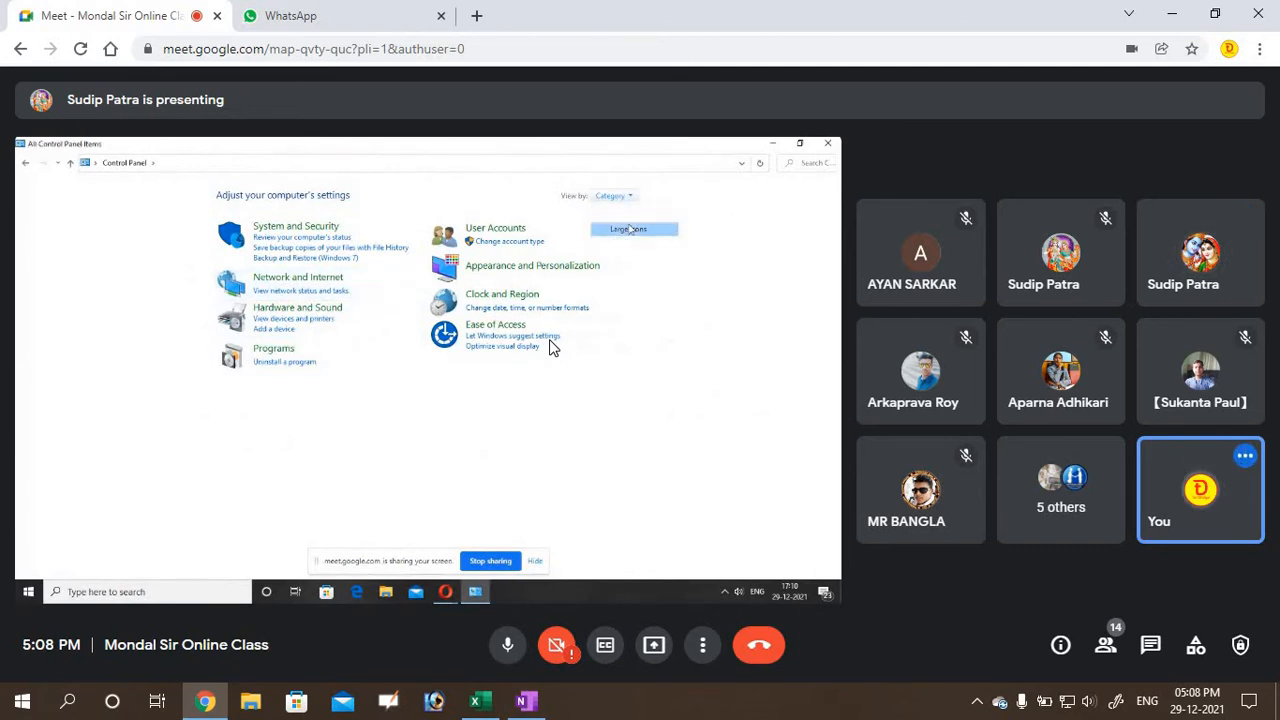
pyautogui.click(977, 701)
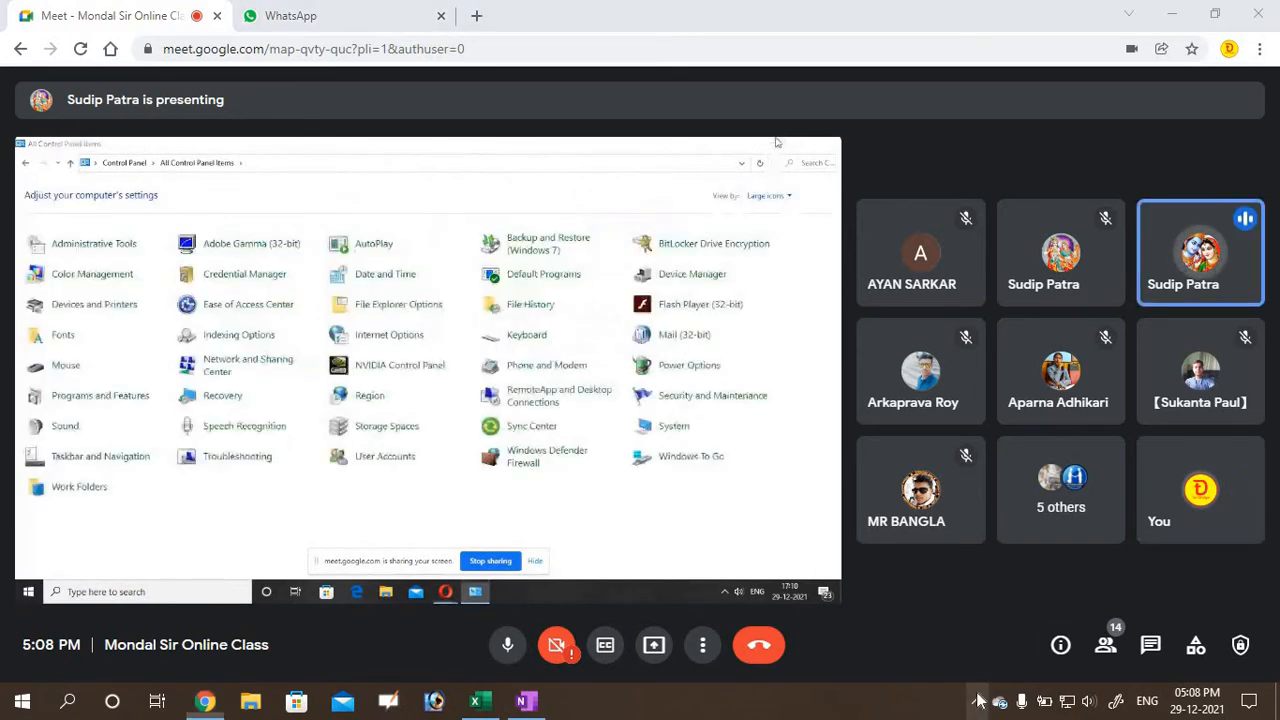
pyautogui.click(977, 703)
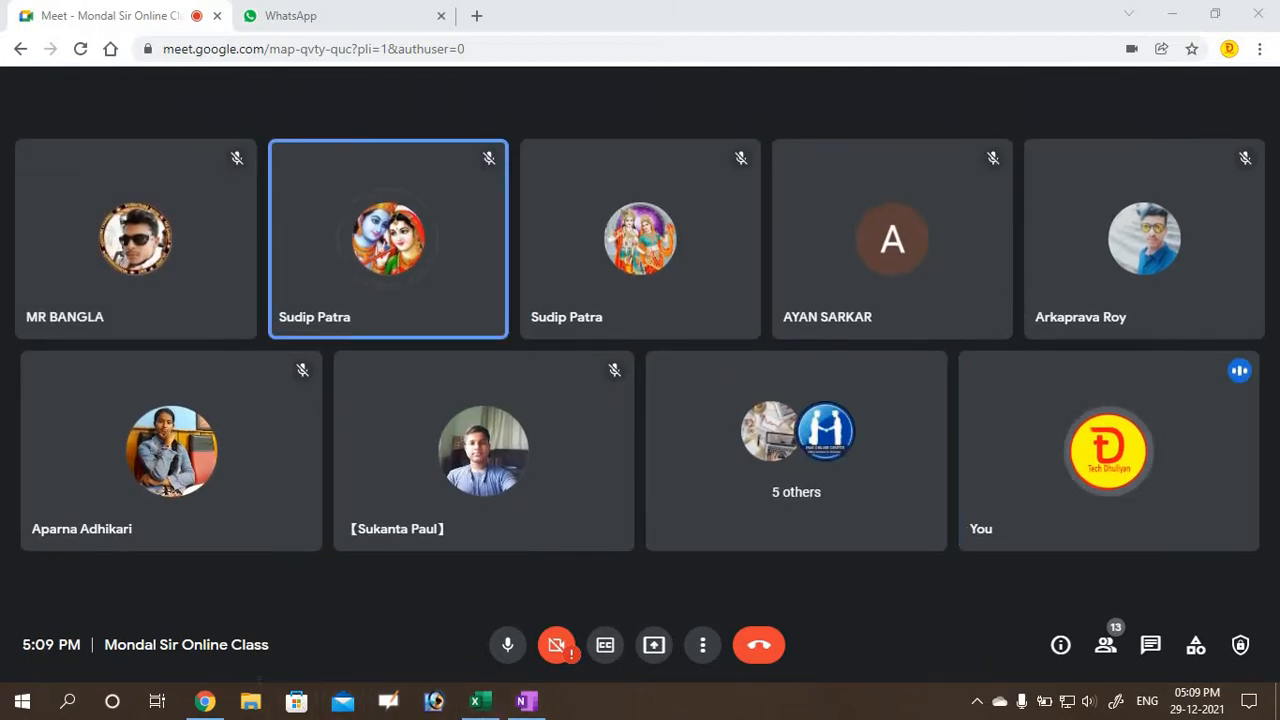
pyautogui.hotkey('ctrl', 'Tab')
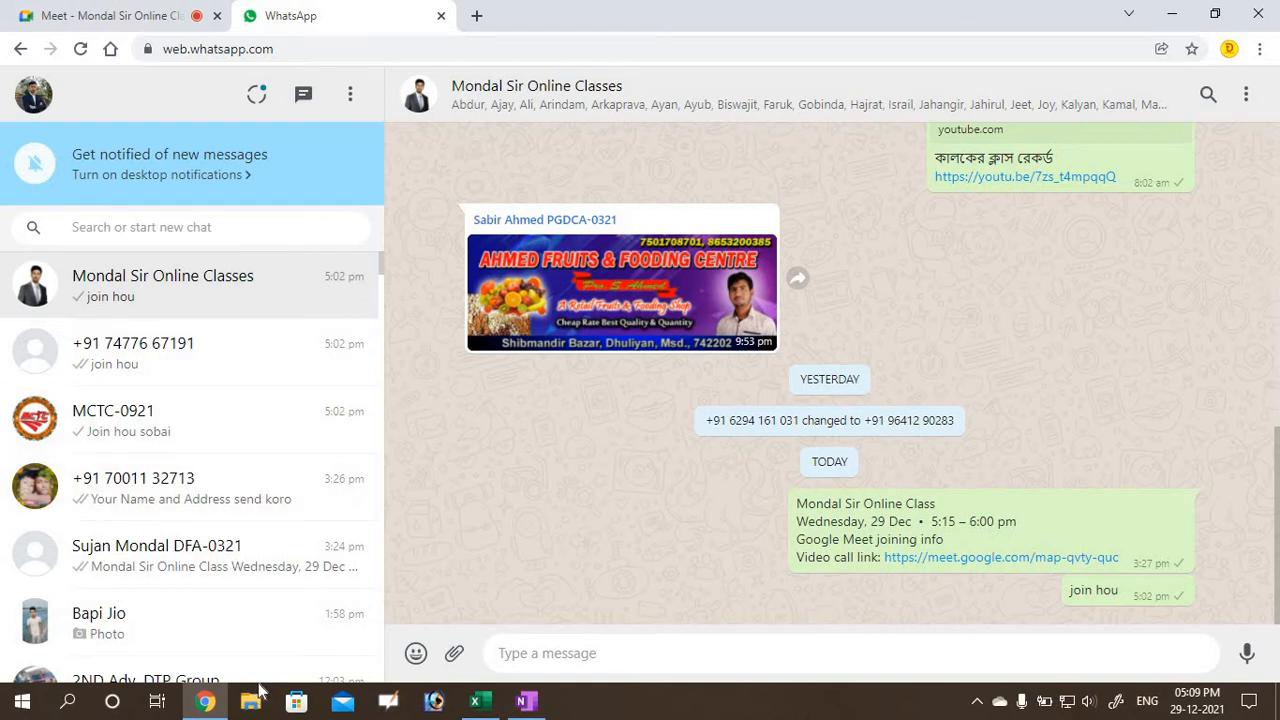
pyautogui.hotkey('ctrl', 'Tab')
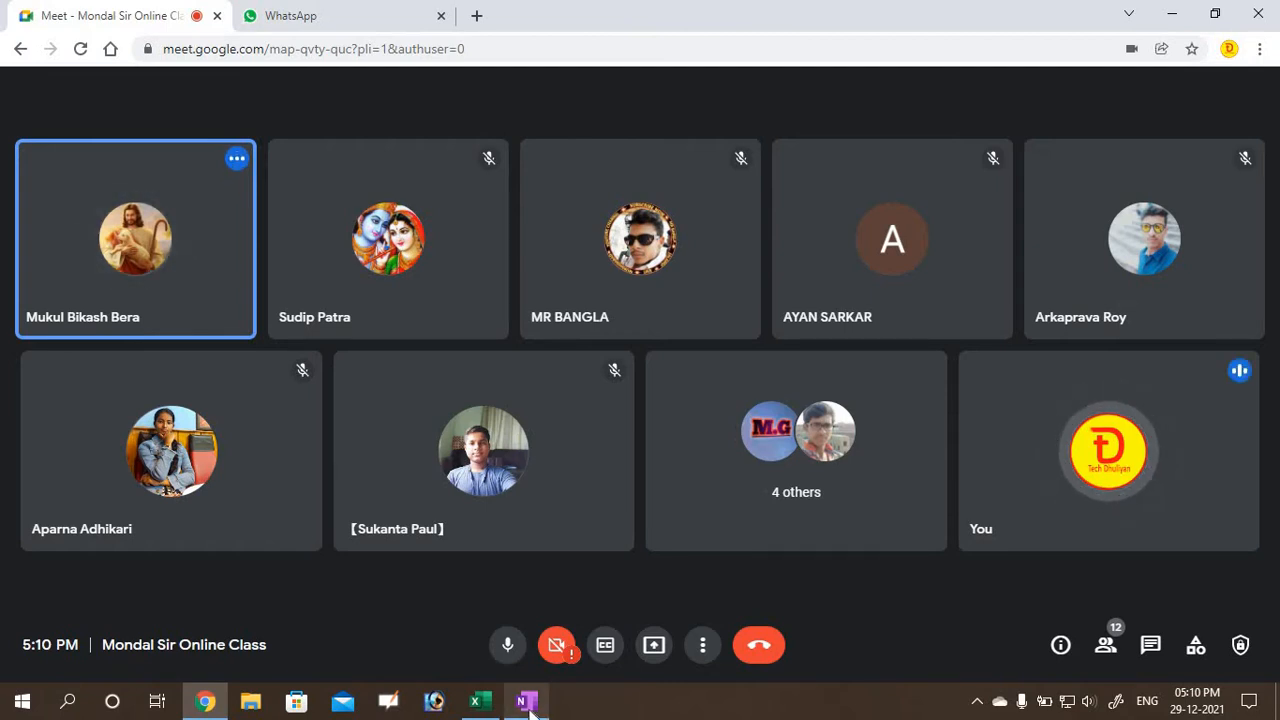
pyautogui.moveTo(531, 708)
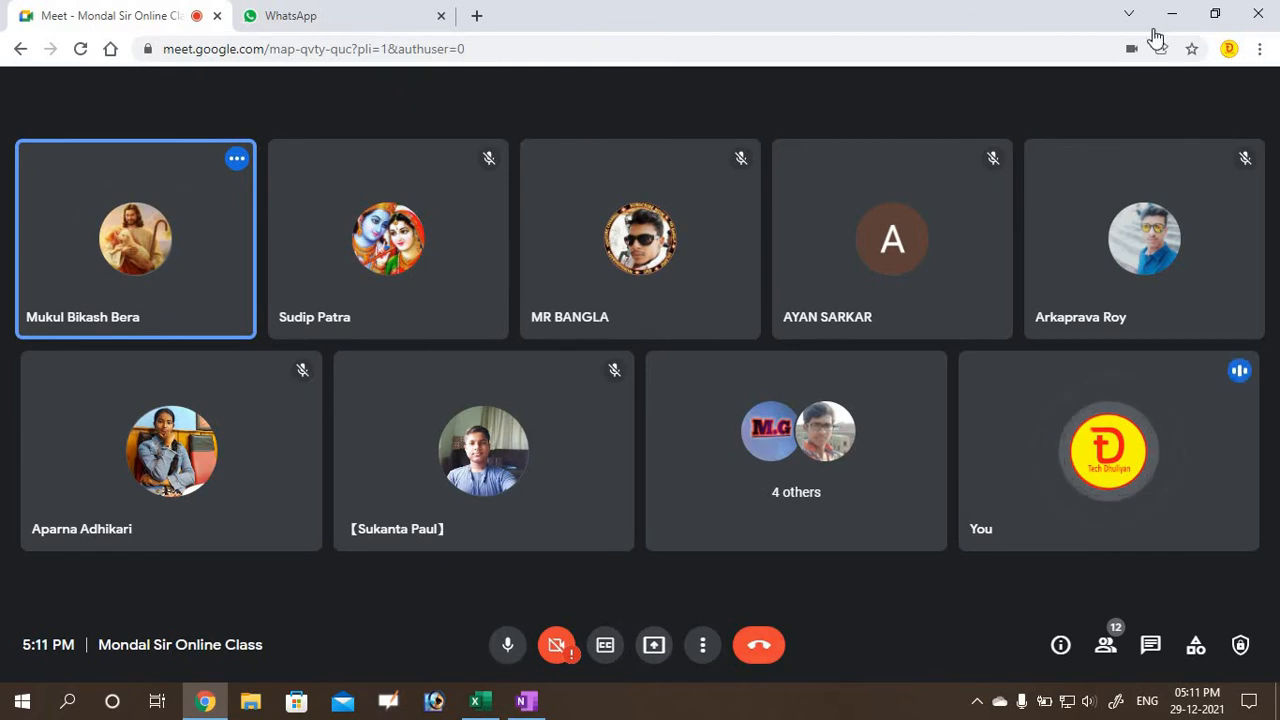
# - Try to present the entire screen in the meeting, dismiss the error notice and stop the sharing
pyautogui.press('Return')
pyautogui.press('Down')
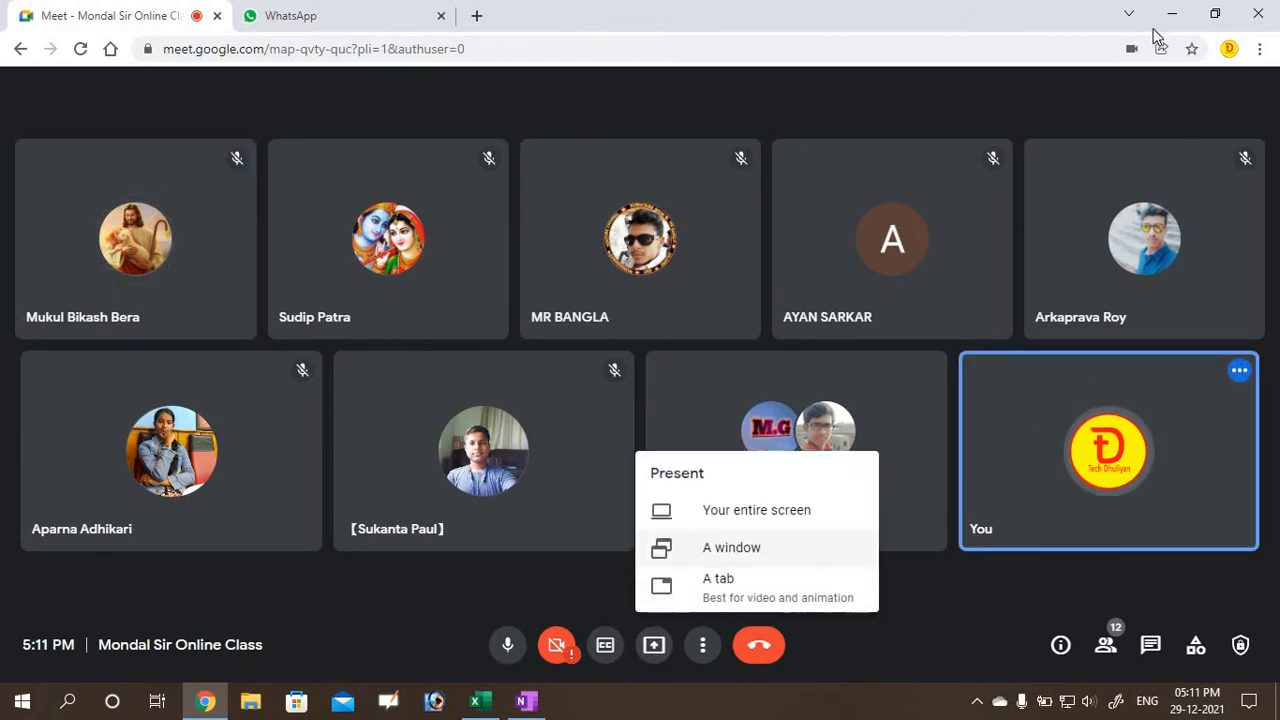
pyautogui.press('Up')
pyautogui.press('Return')
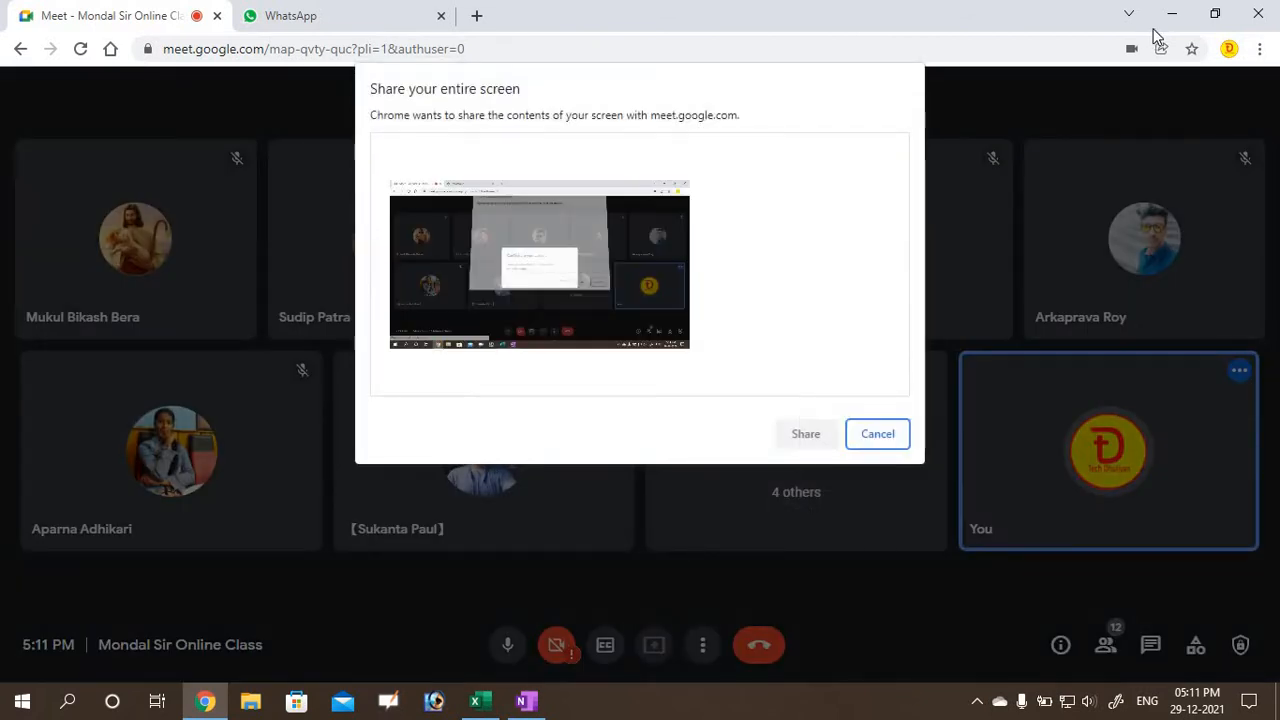
pyautogui.press('Return')
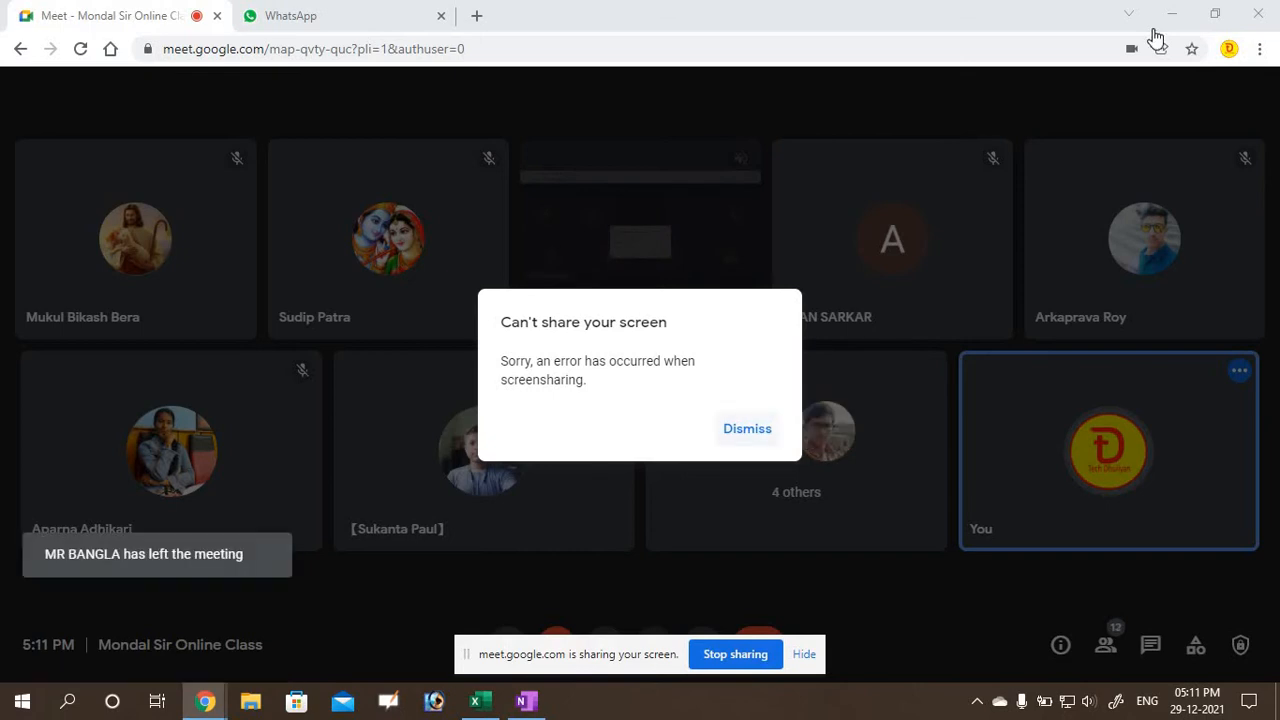
pyautogui.press('Return')
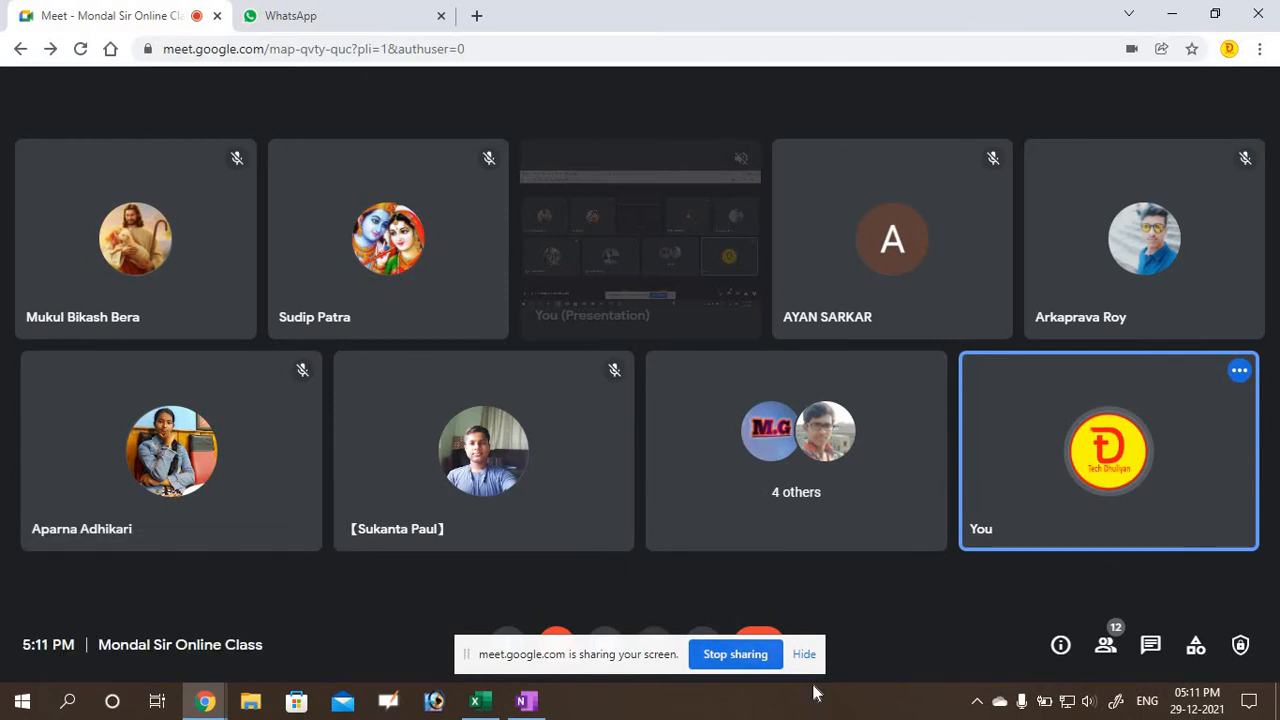
pyautogui.click(748, 655)
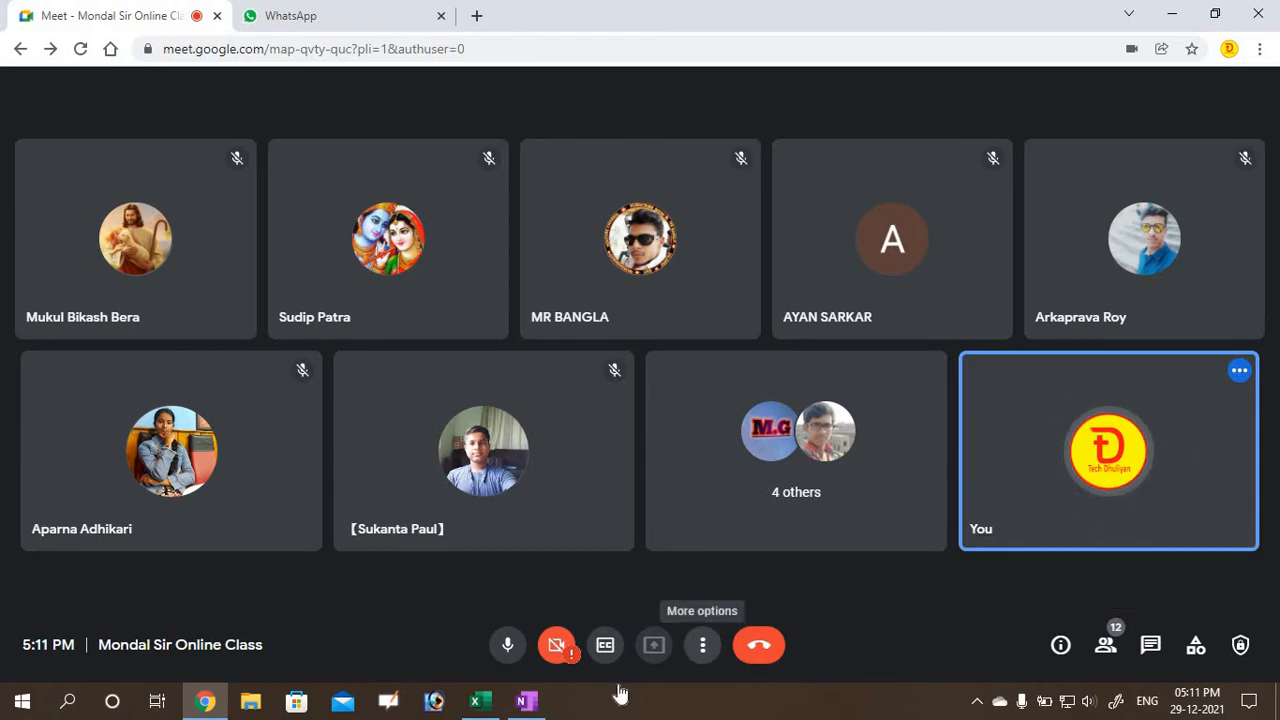
pyautogui.click(702, 645)
pyautogui.click(620, 691)
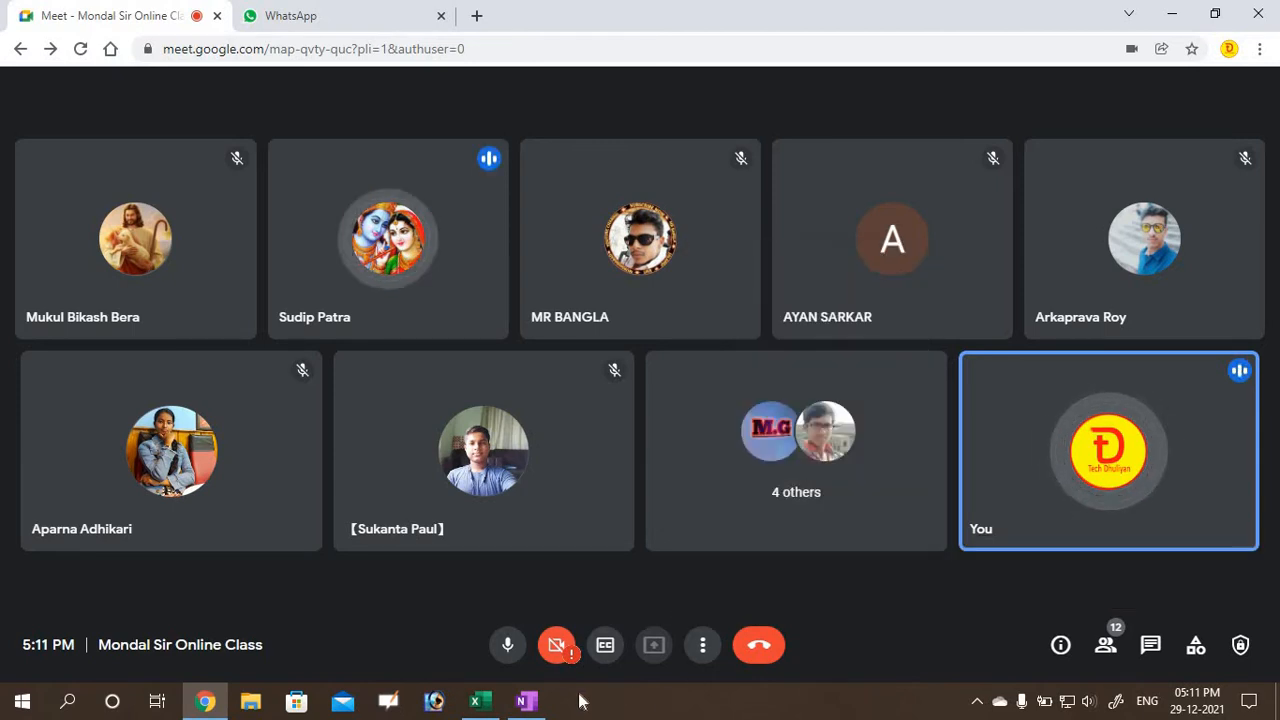
pyautogui.click(206, 703)
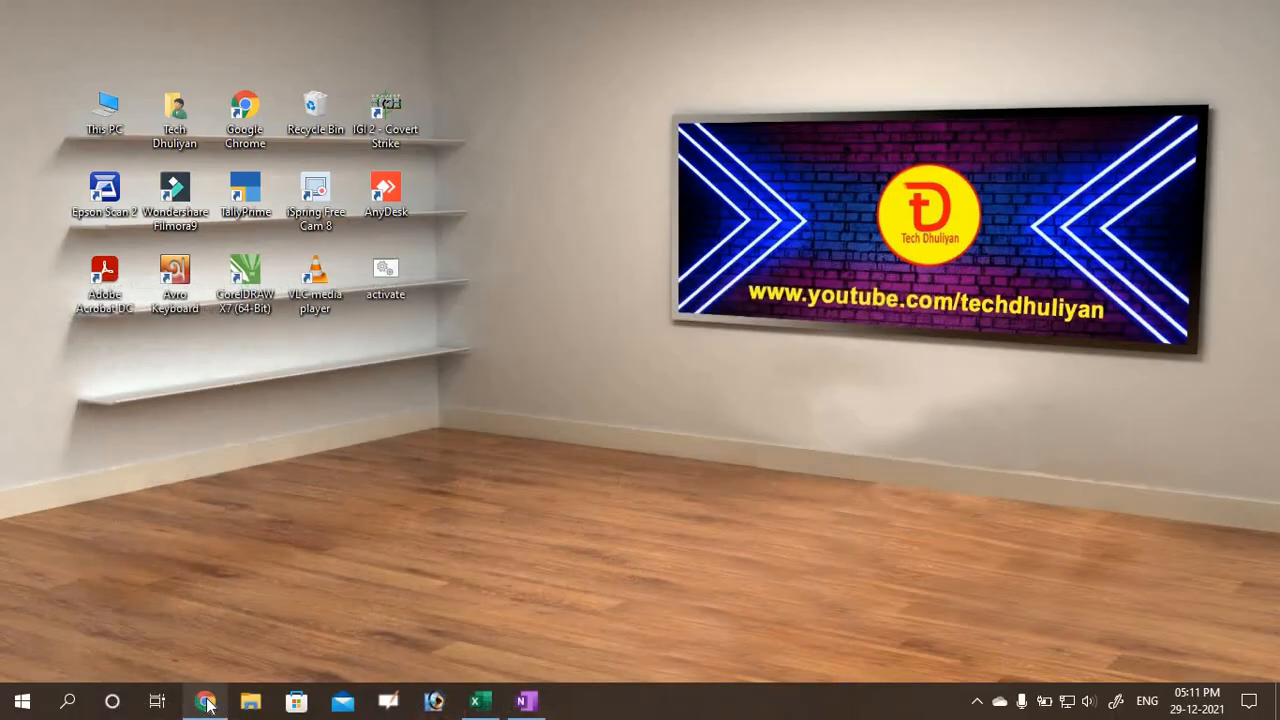
pyautogui.click(206, 703)
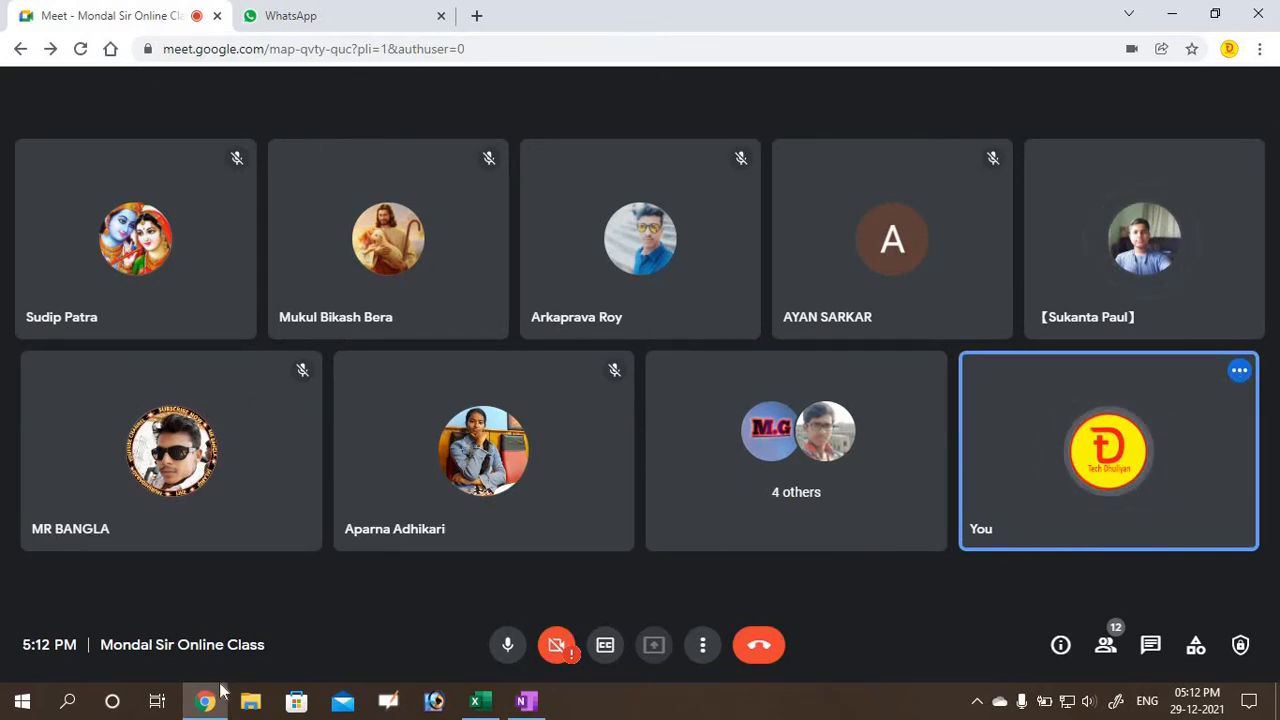
pyautogui.click(205, 701)
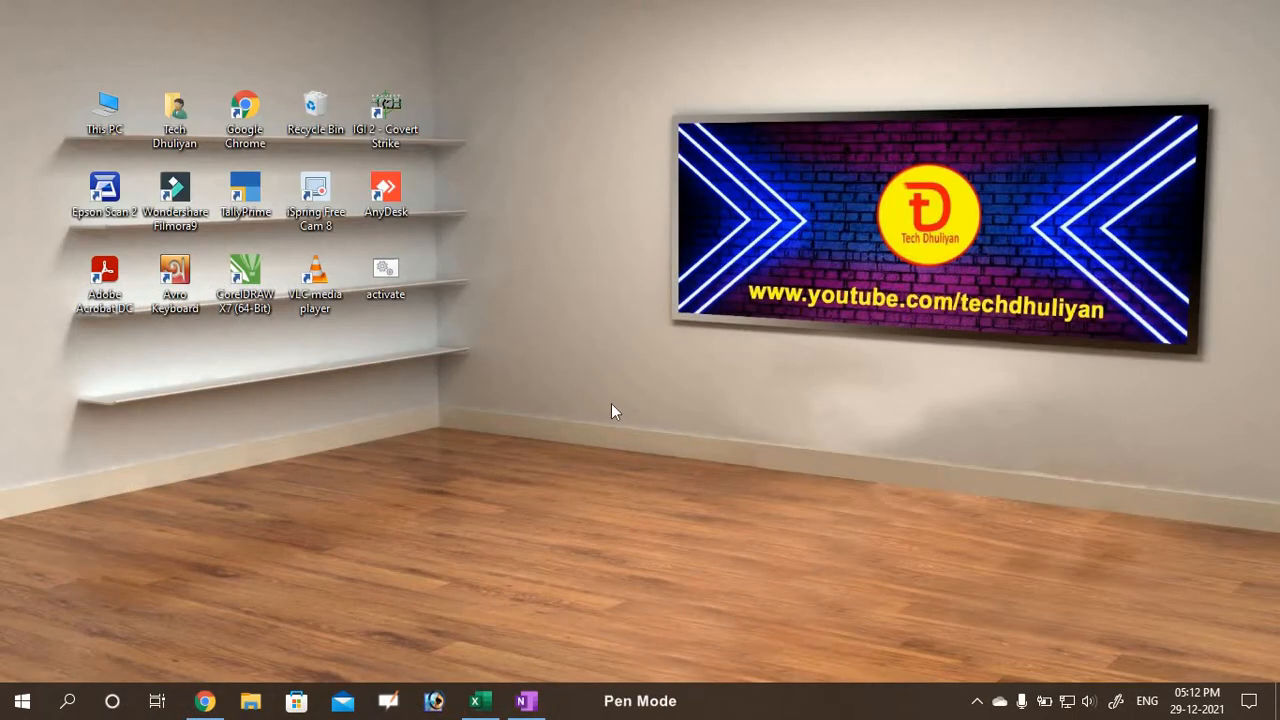
pyautogui.click(216, 706)
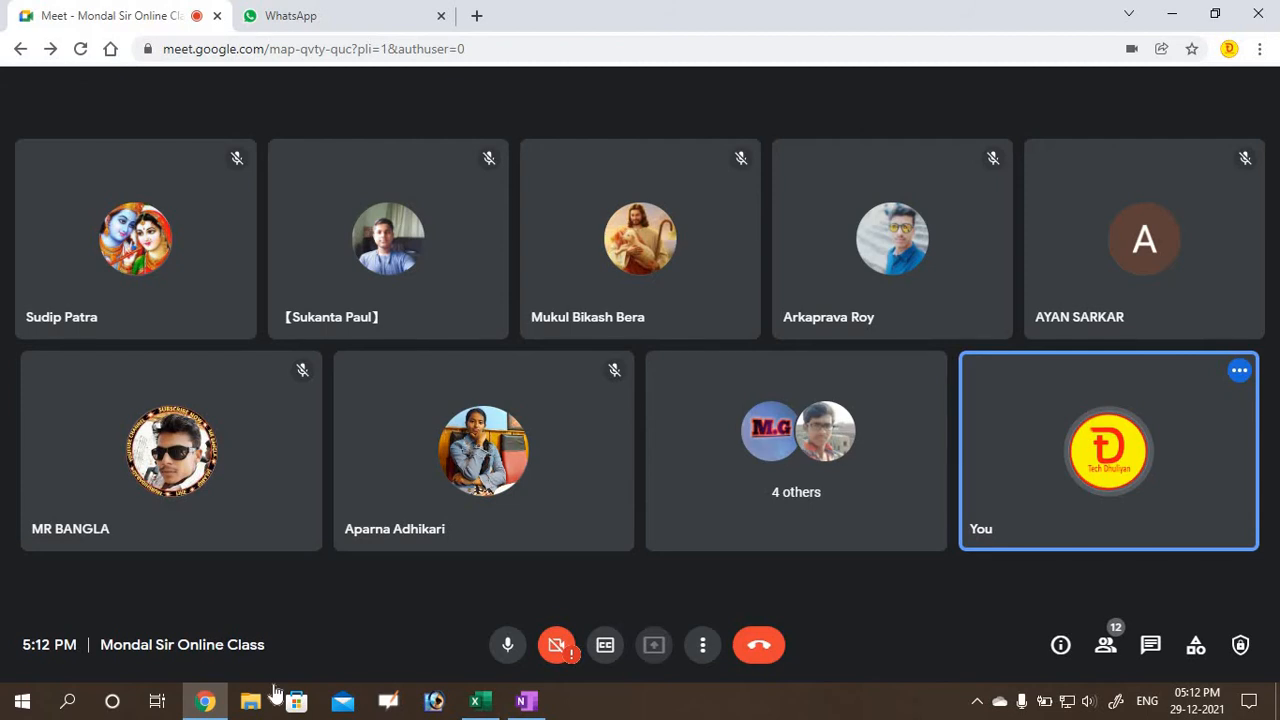
pyautogui.click(703, 645)
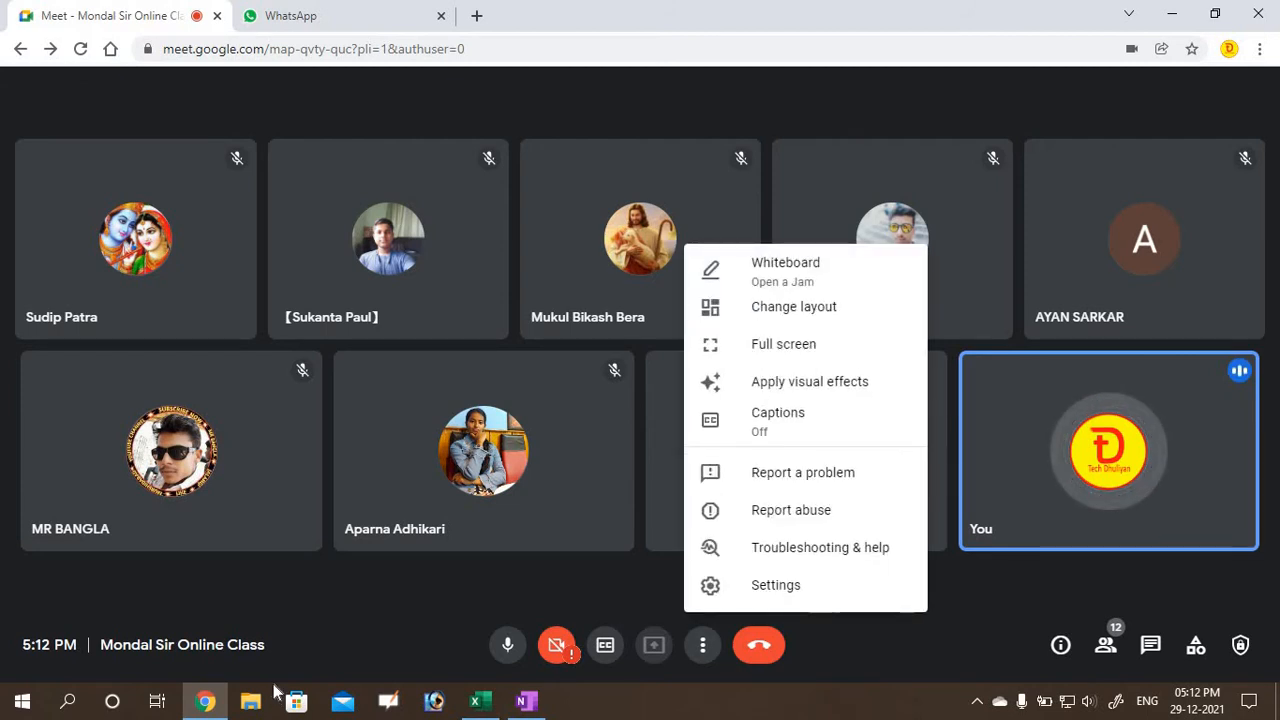
pyautogui.press('Escape')
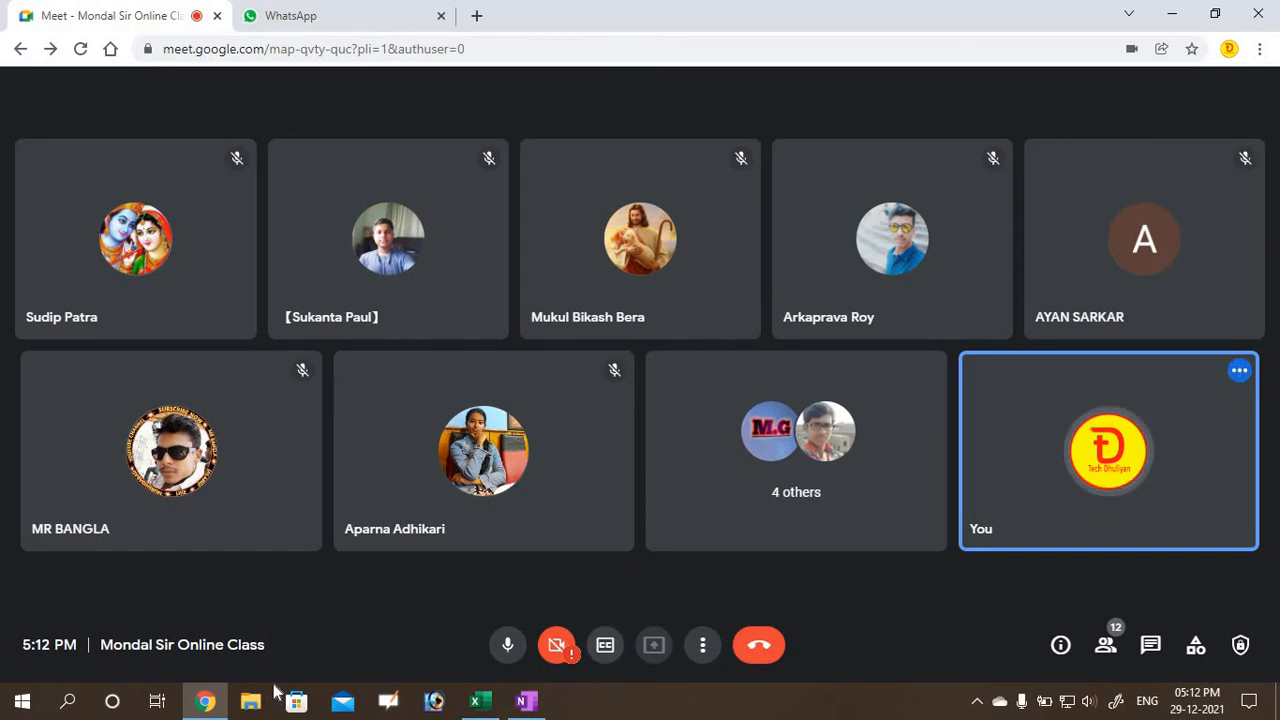
pyautogui.click(703, 645)
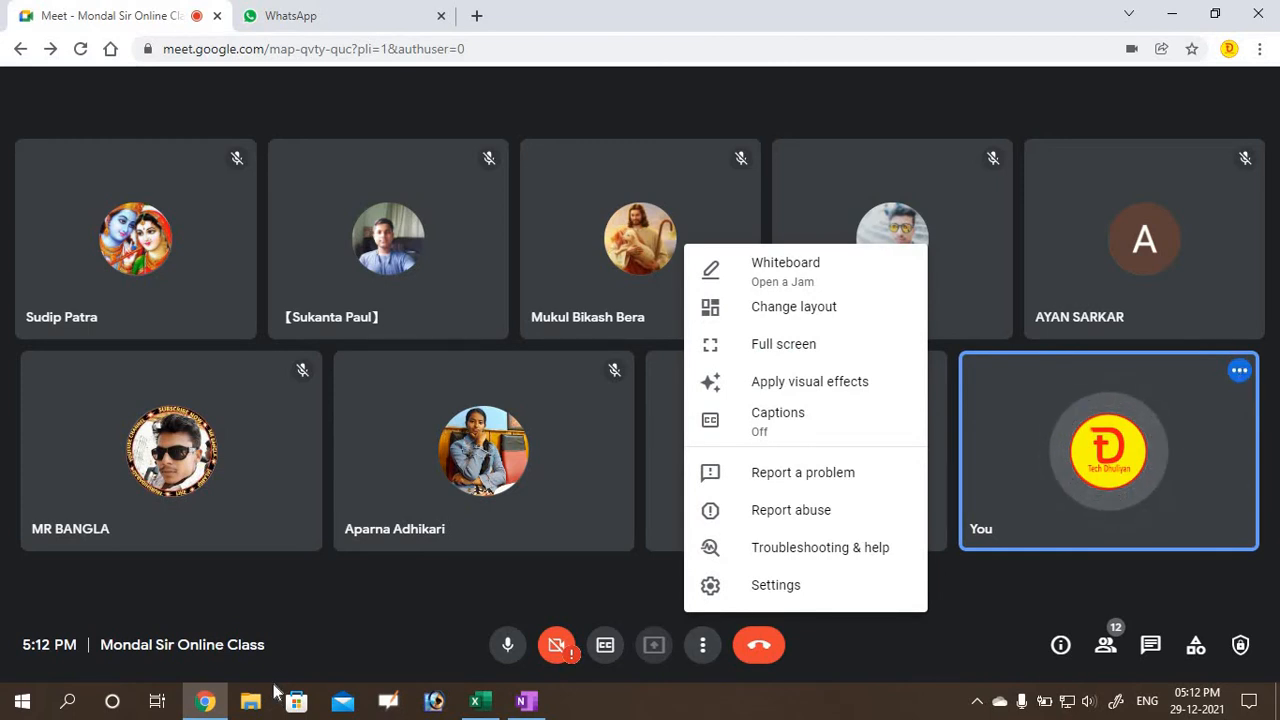
pyautogui.press('Escape')
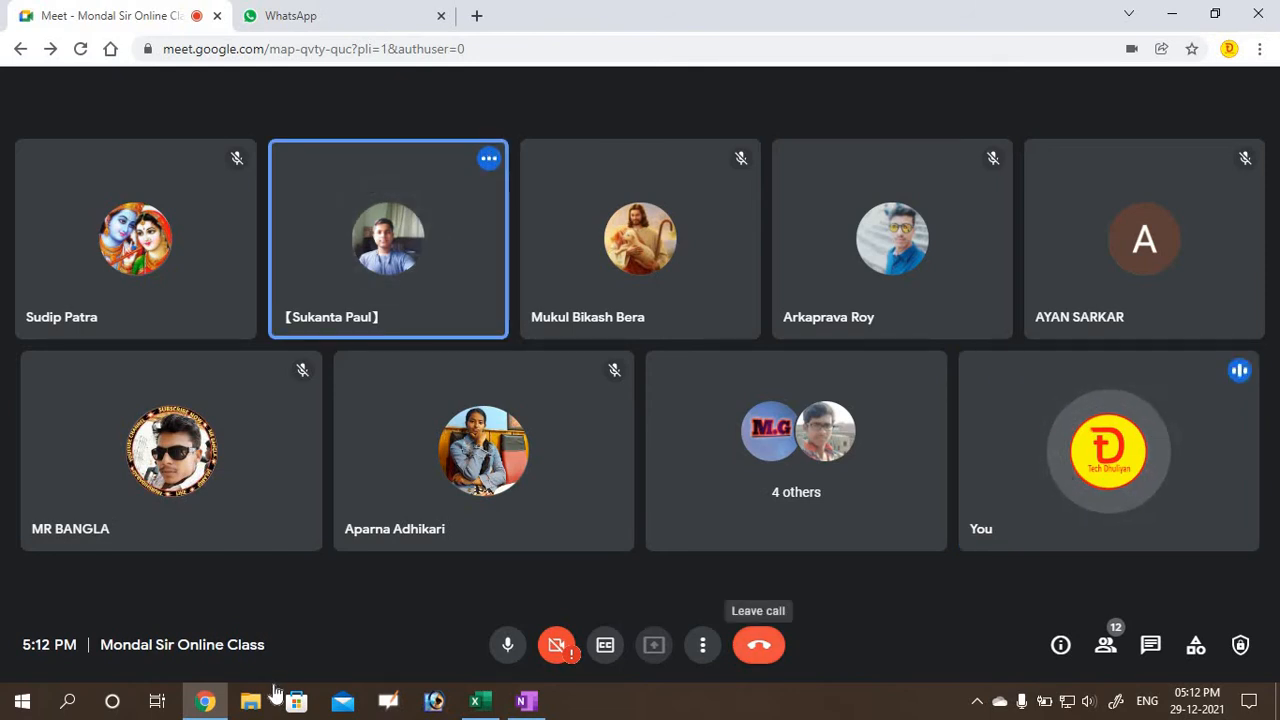
# - End the video call for everyone and return to the meeting home screen
pyautogui.press('Return')
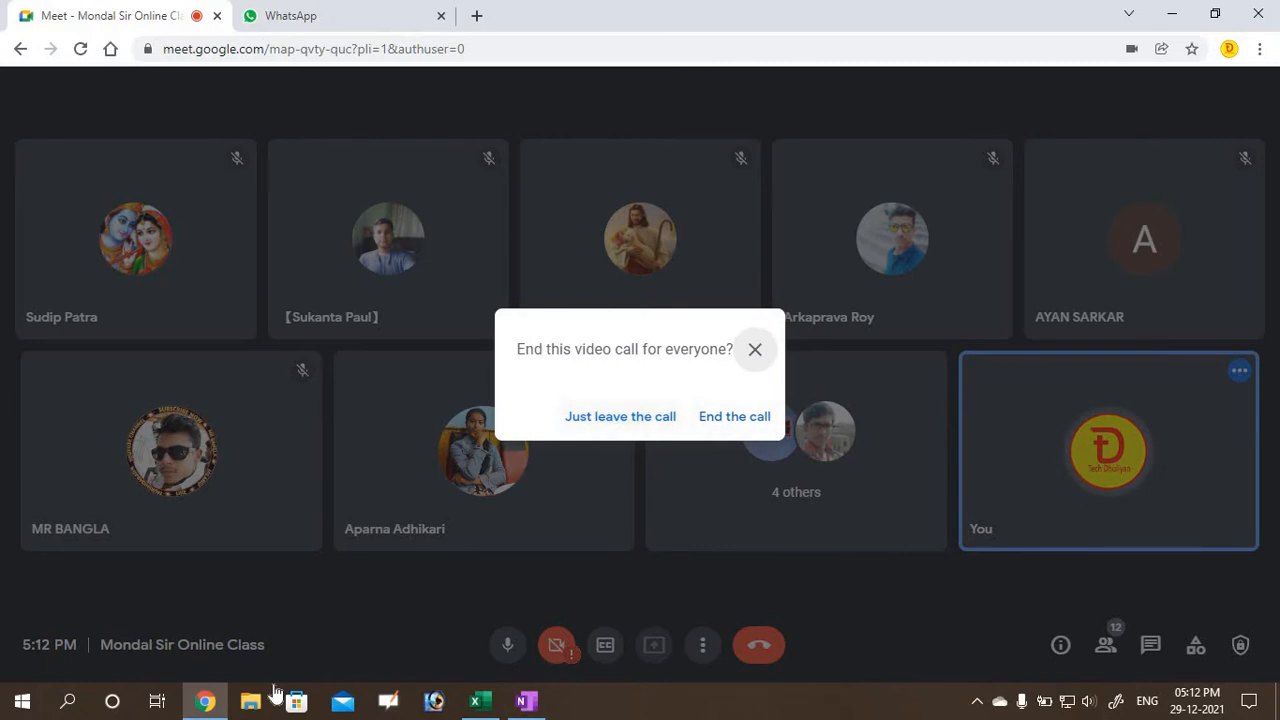
pyautogui.press('Return')
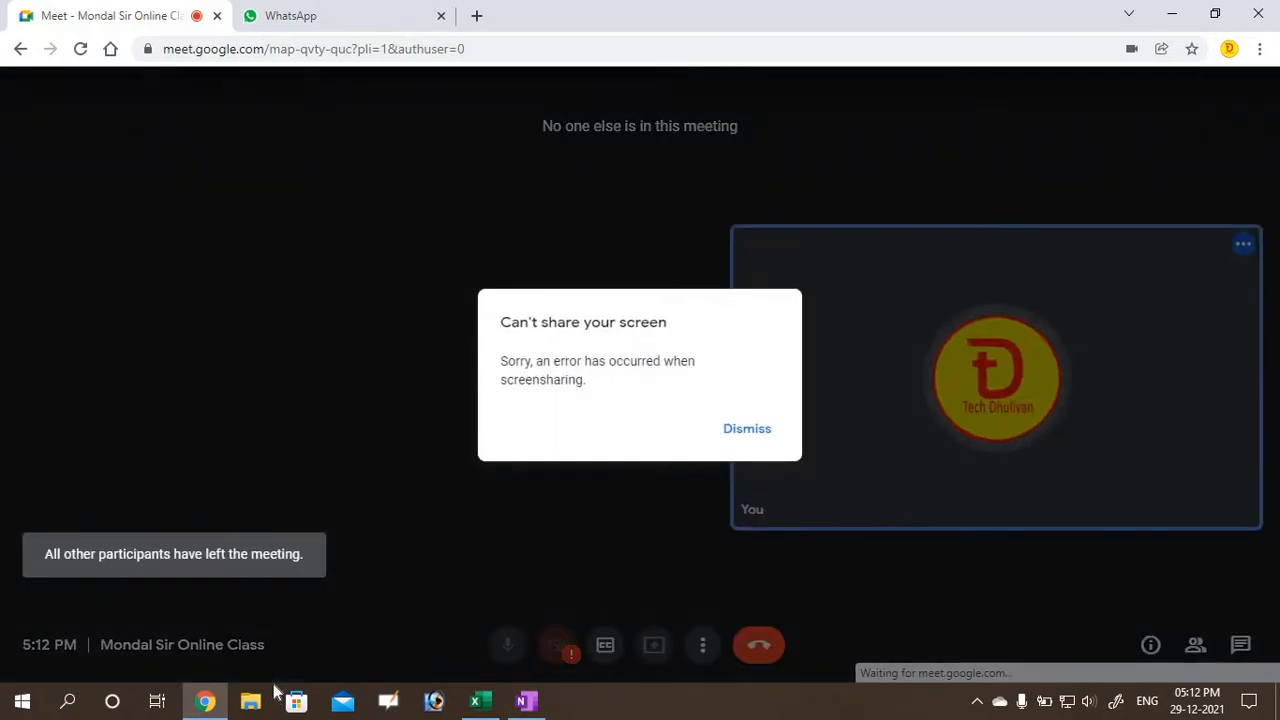
pyautogui.press('Return')
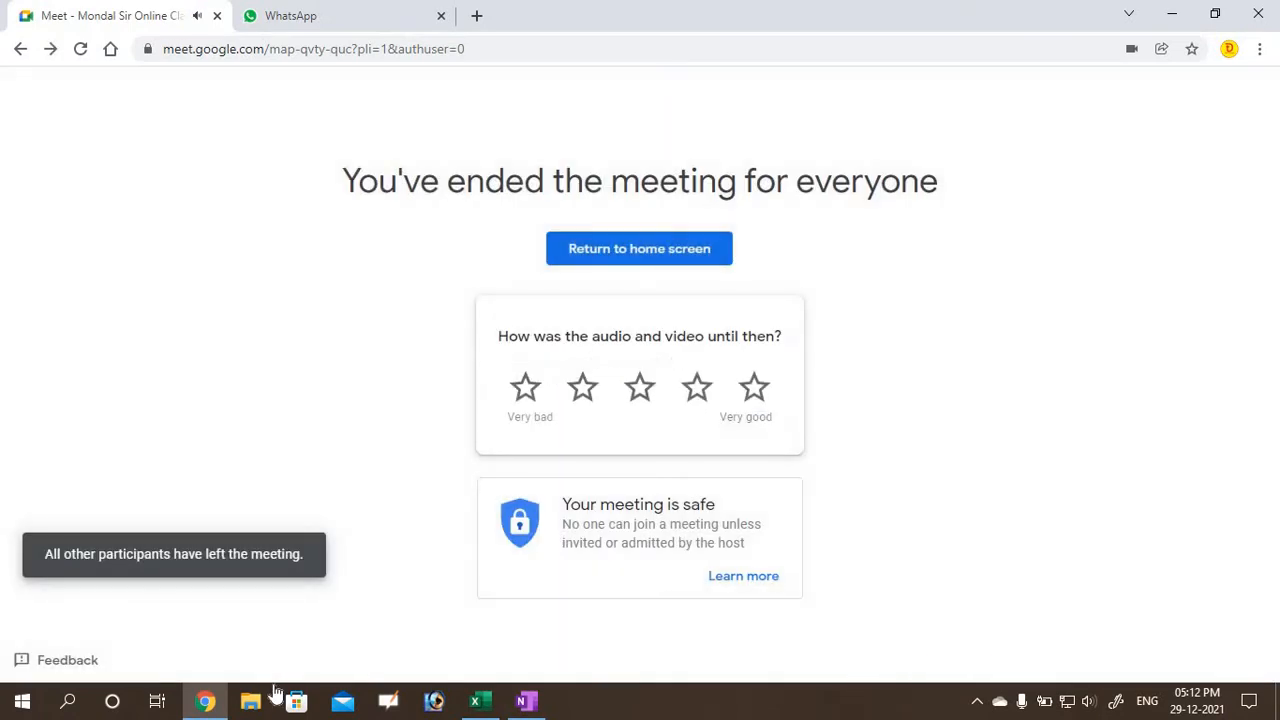
pyautogui.press('Return')
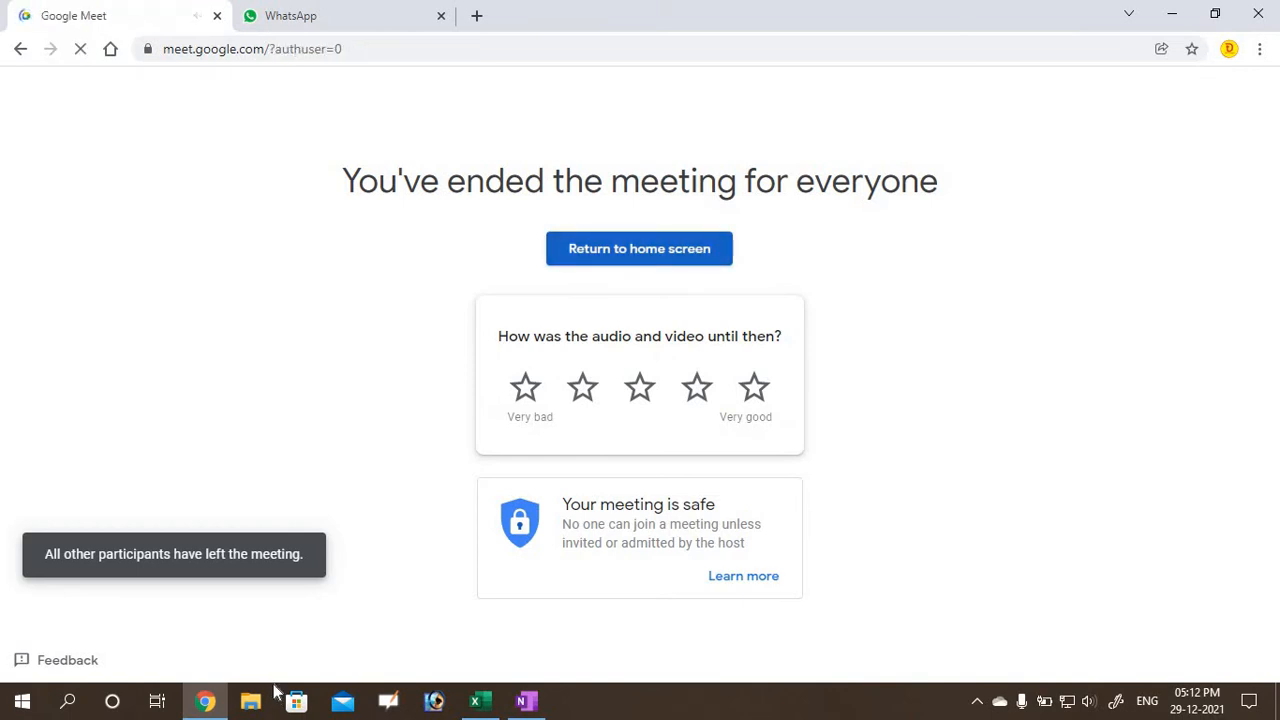
# - Reopen the online class meeting, join it and admit all the waiting participants
pyautogui.press('Return')
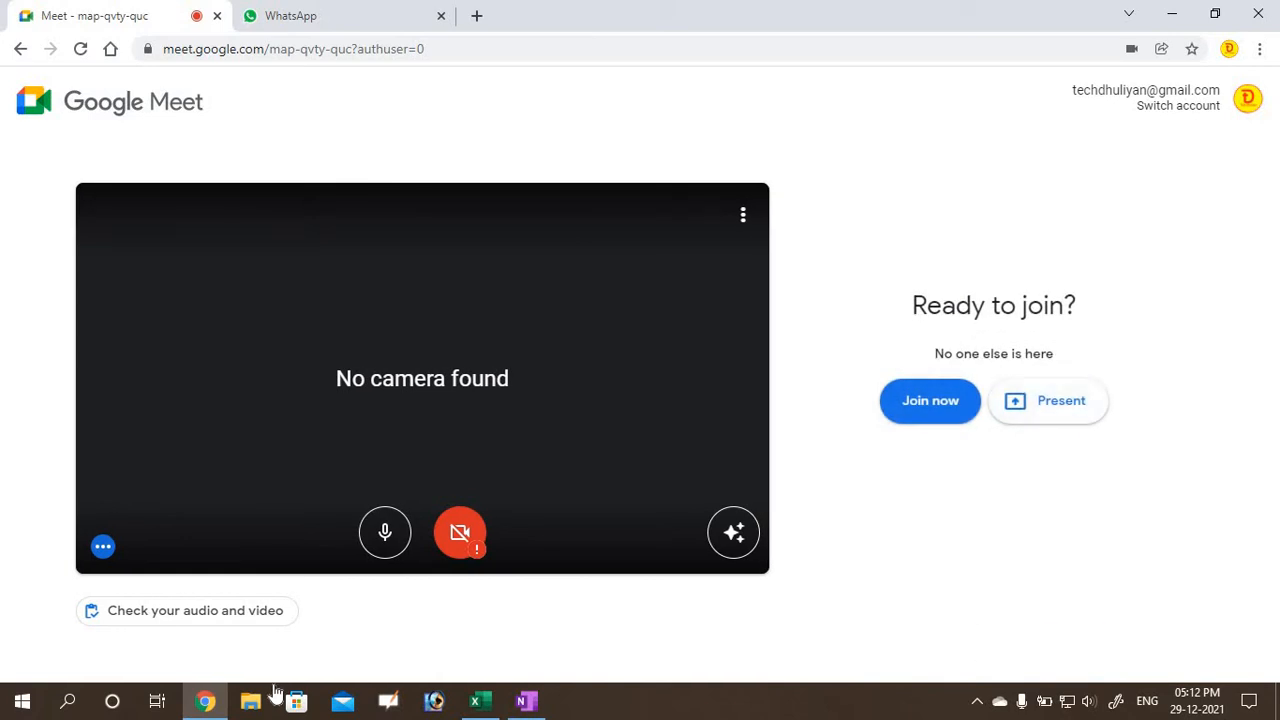
pyautogui.click(930, 401)
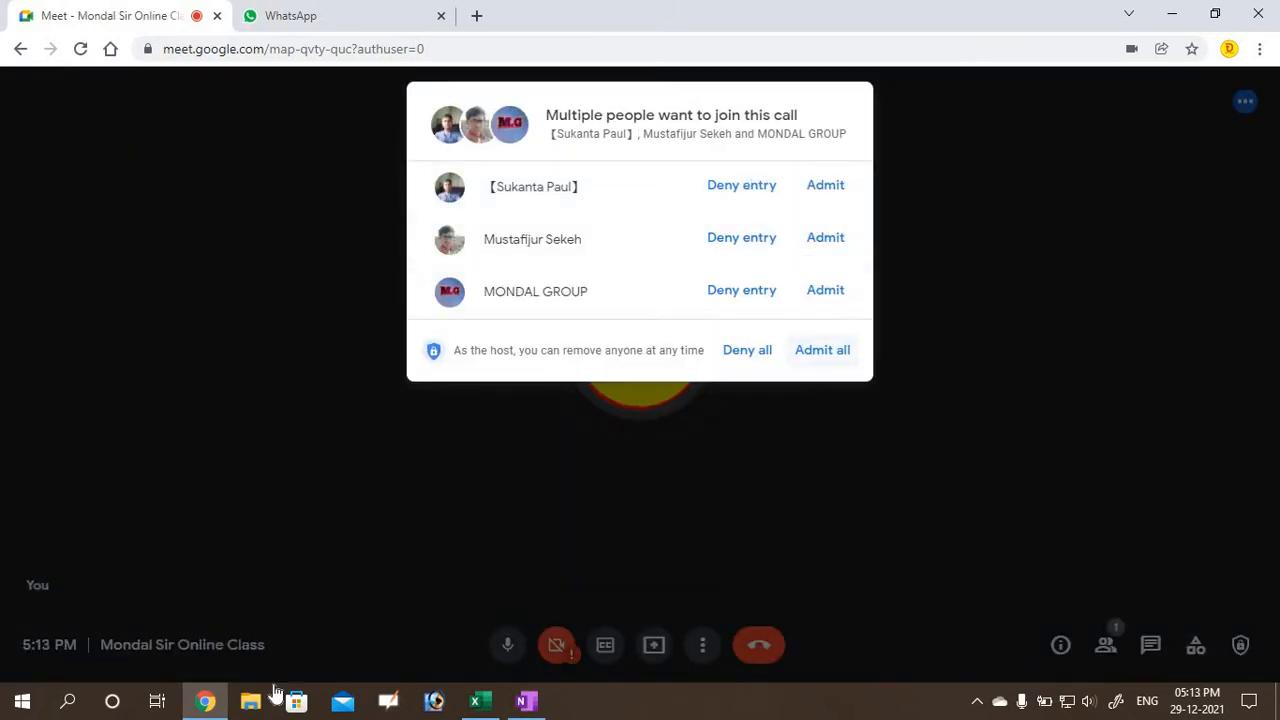
pyautogui.click(833, 413)
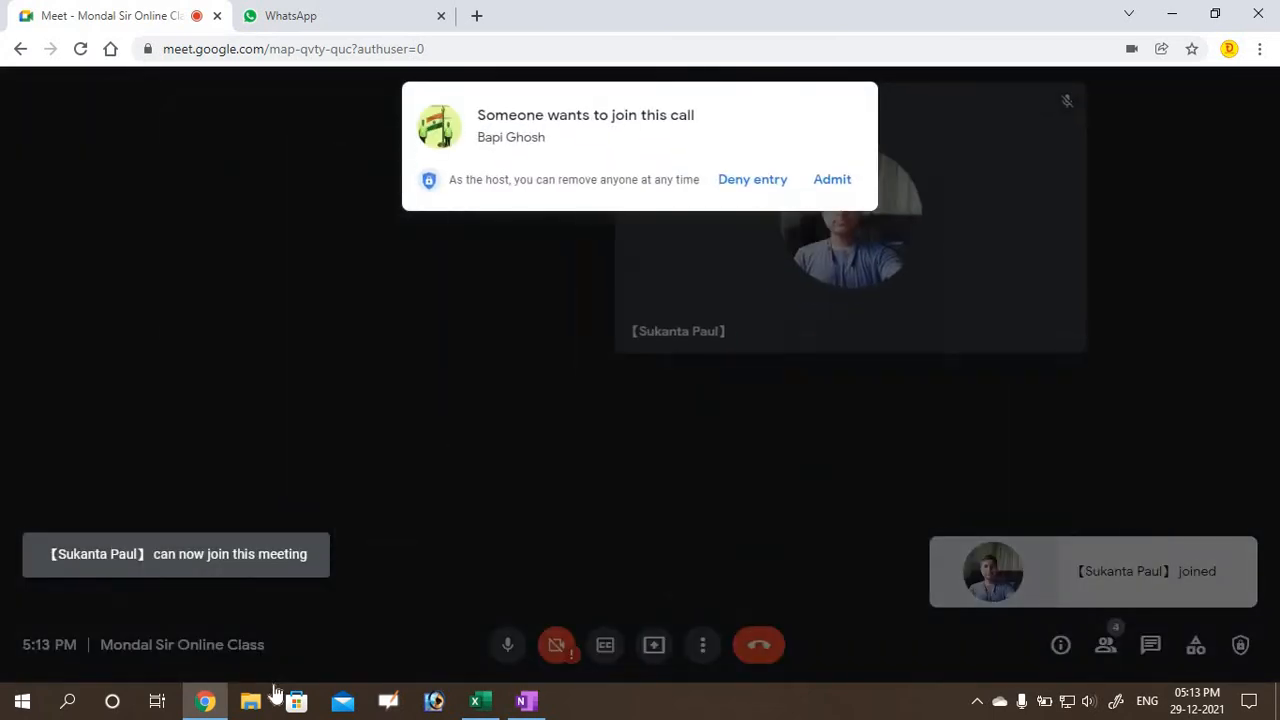
pyautogui.click(832, 180)
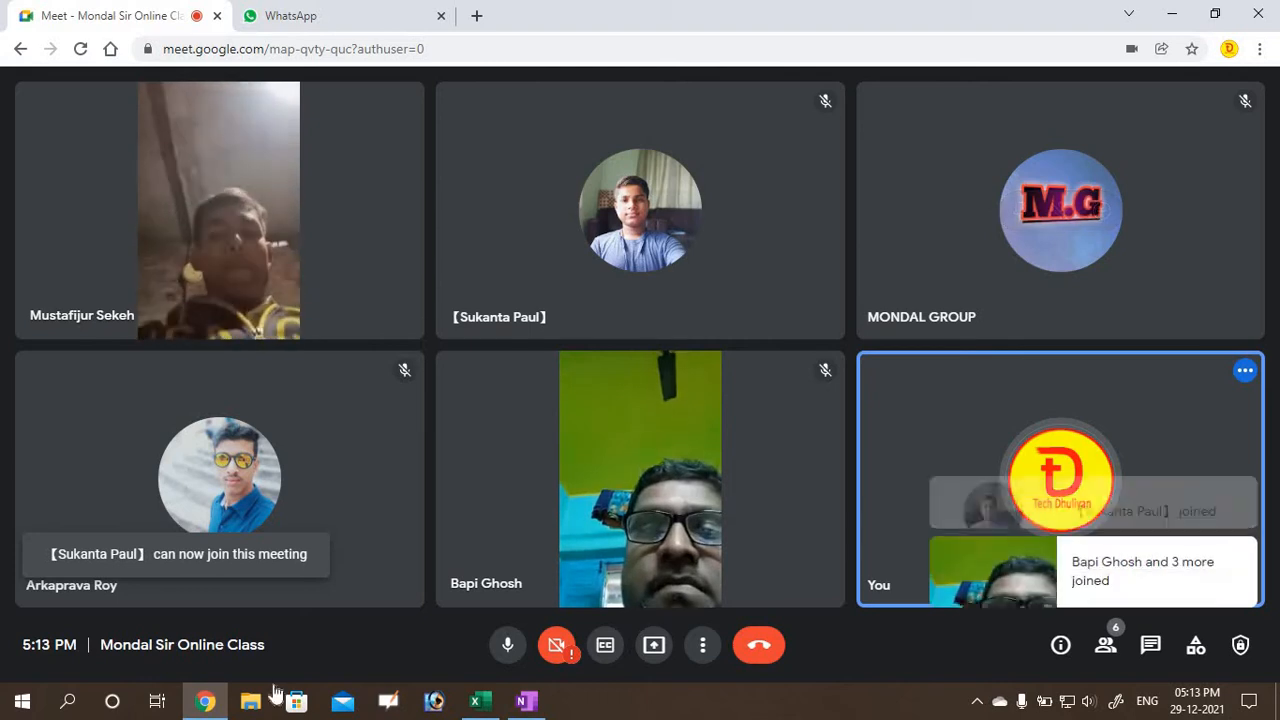
# - Present the entire screen to everyone in the rejoined meeting
pyautogui.click(654, 645)
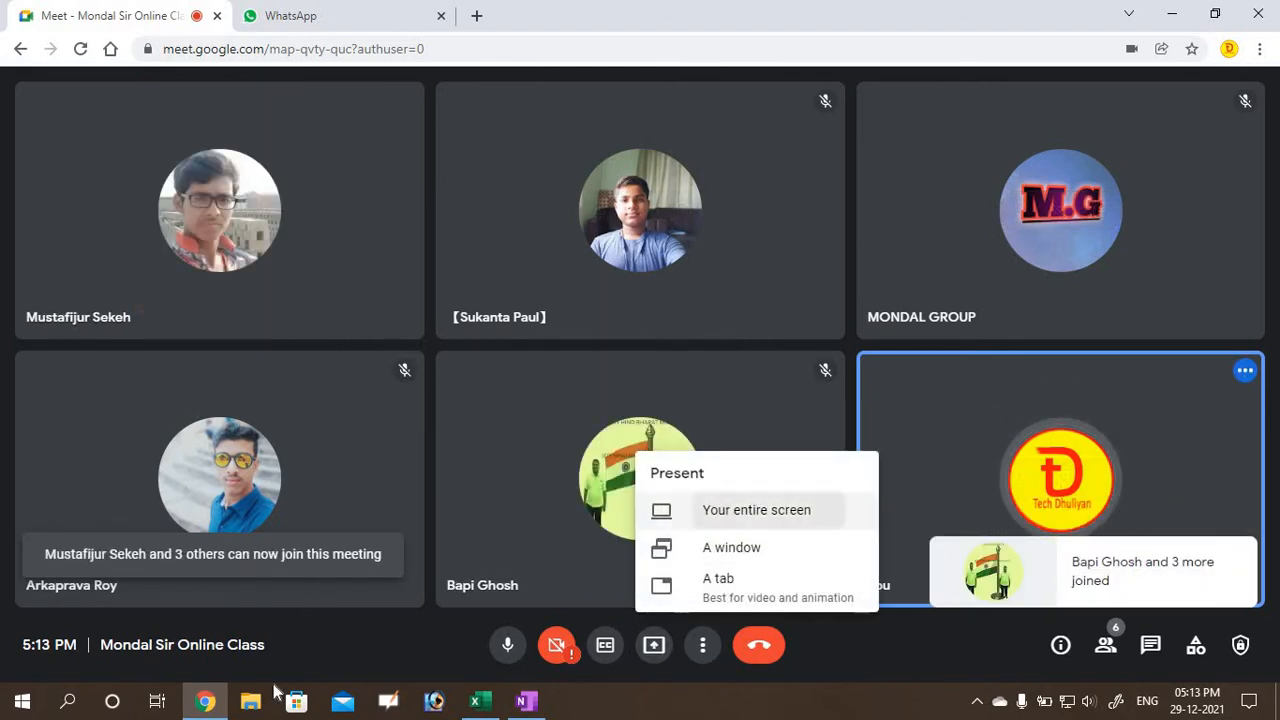
pyautogui.click(756, 510)
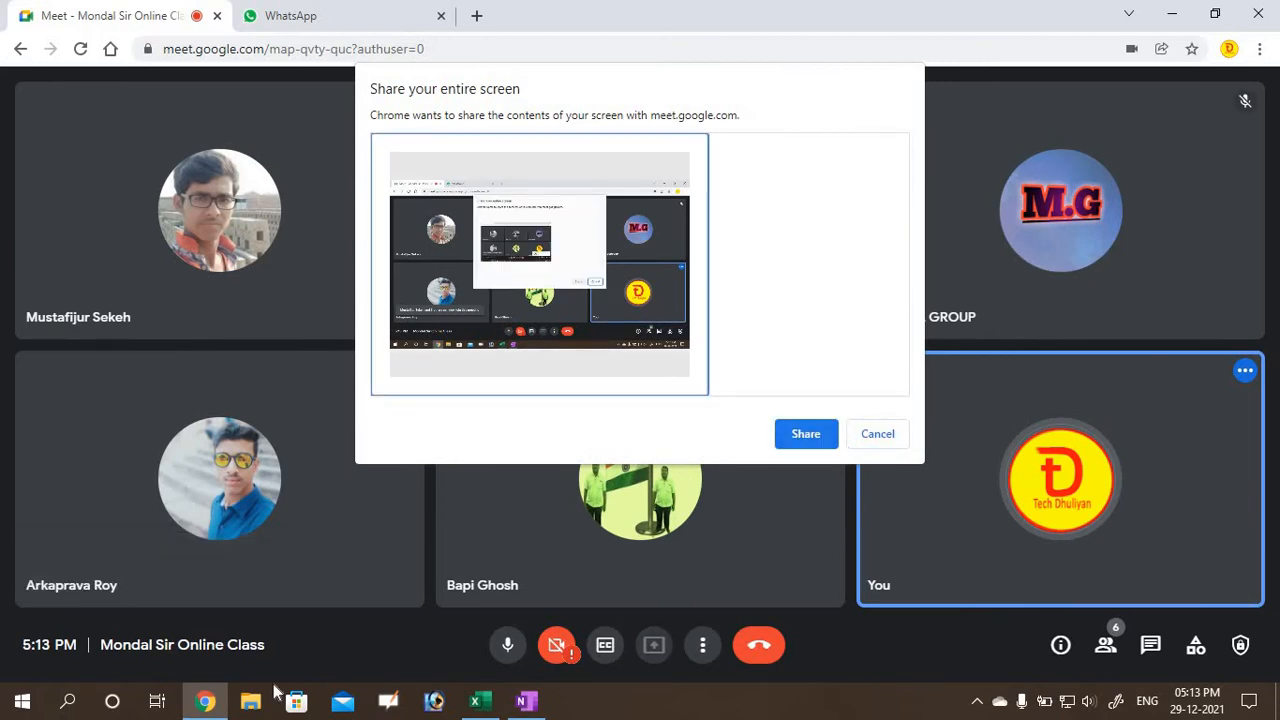
pyautogui.click(806, 433)
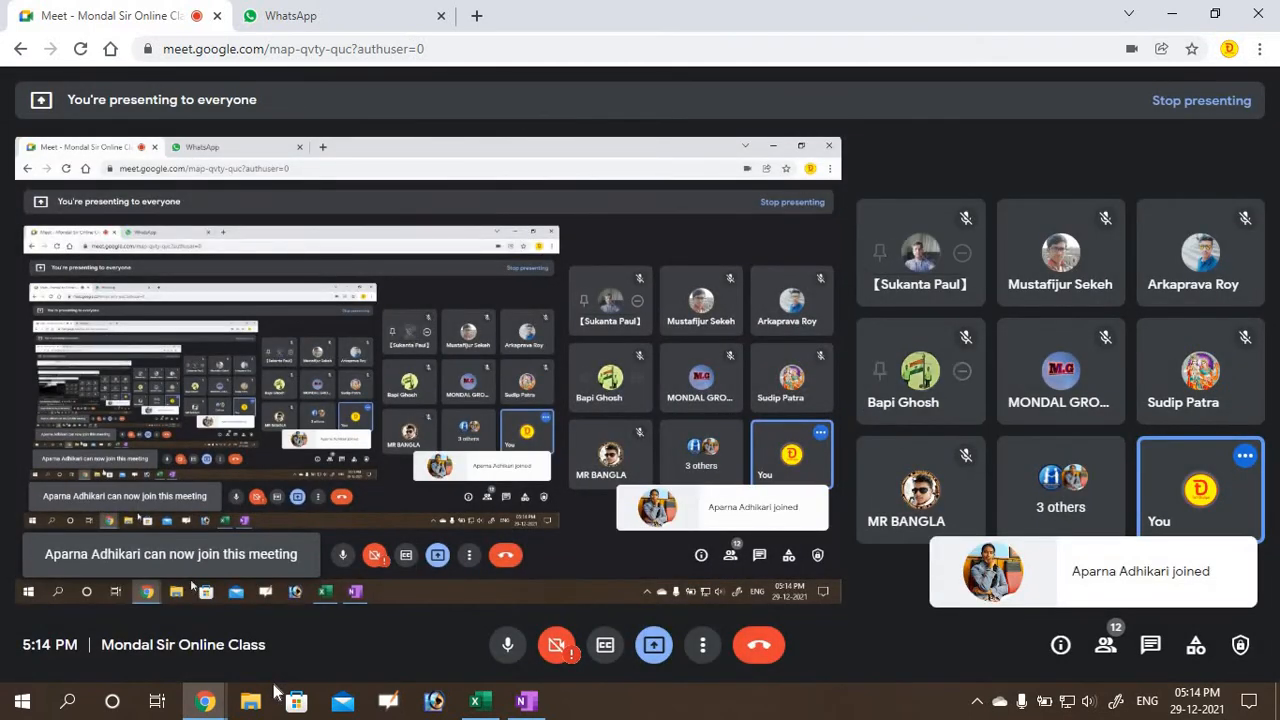
pyautogui.click(1172, 14)
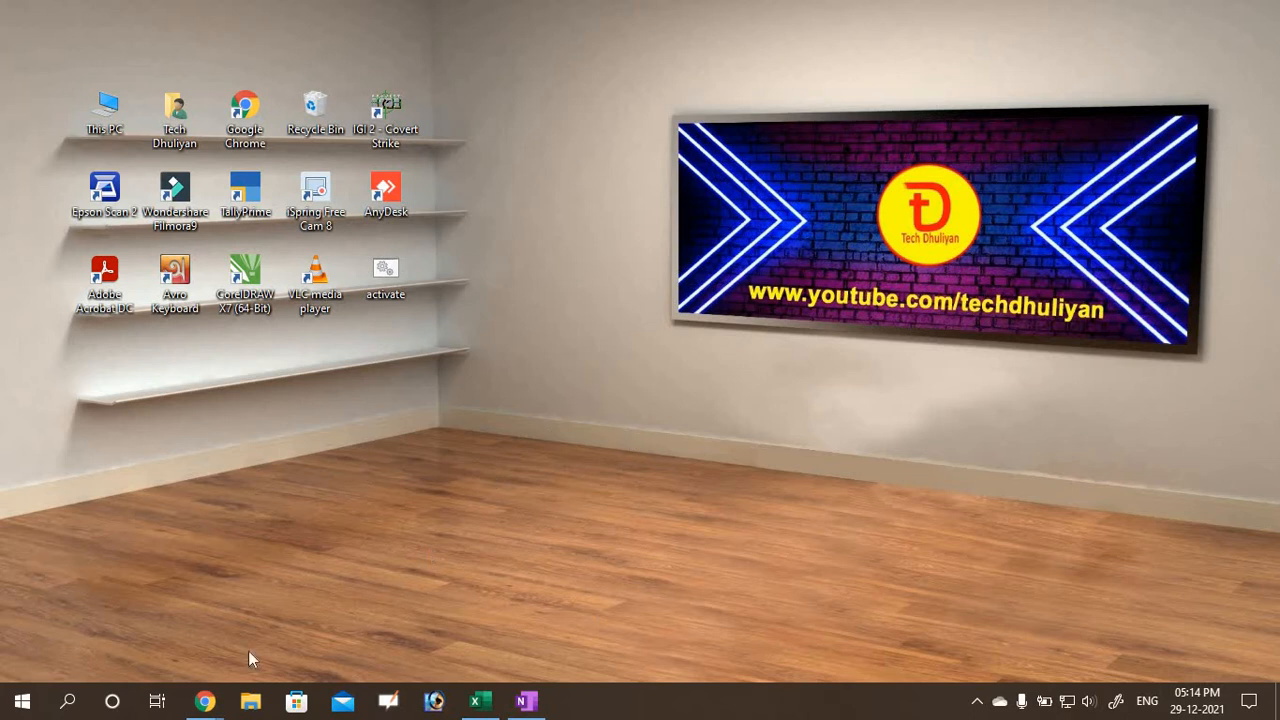
pyautogui.moveTo(212, 698)
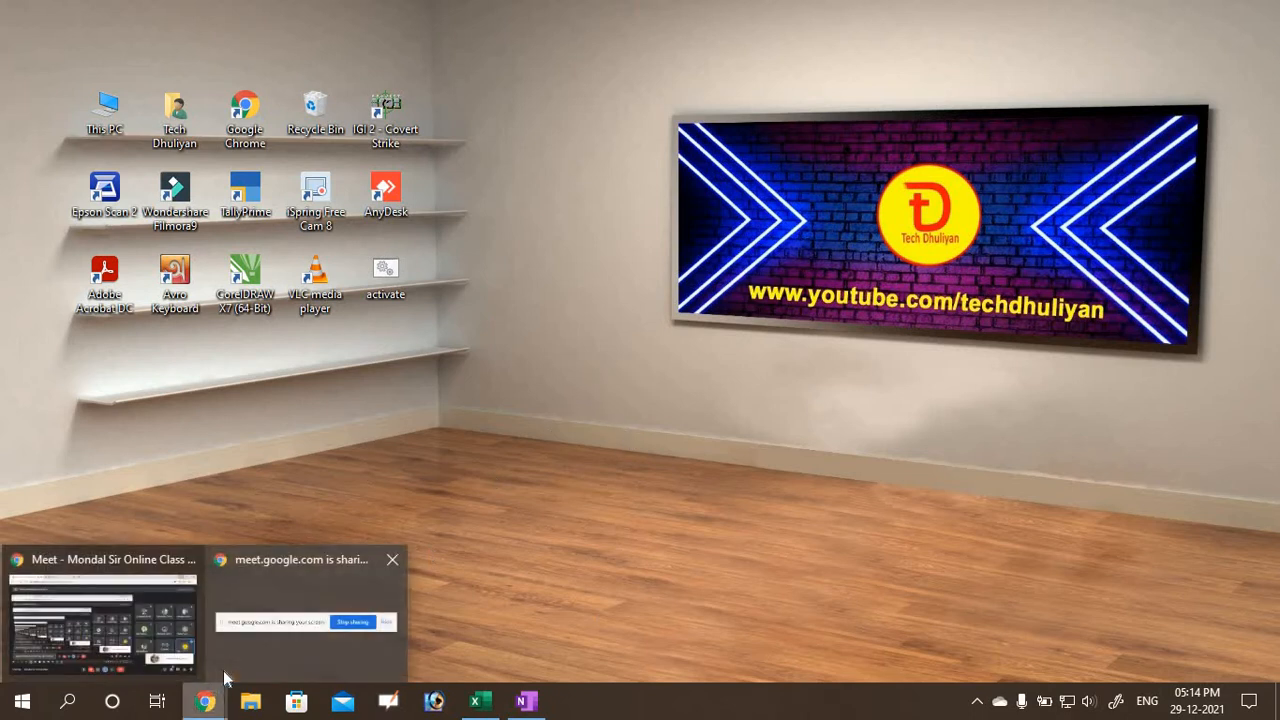
pyautogui.click(97, 562)
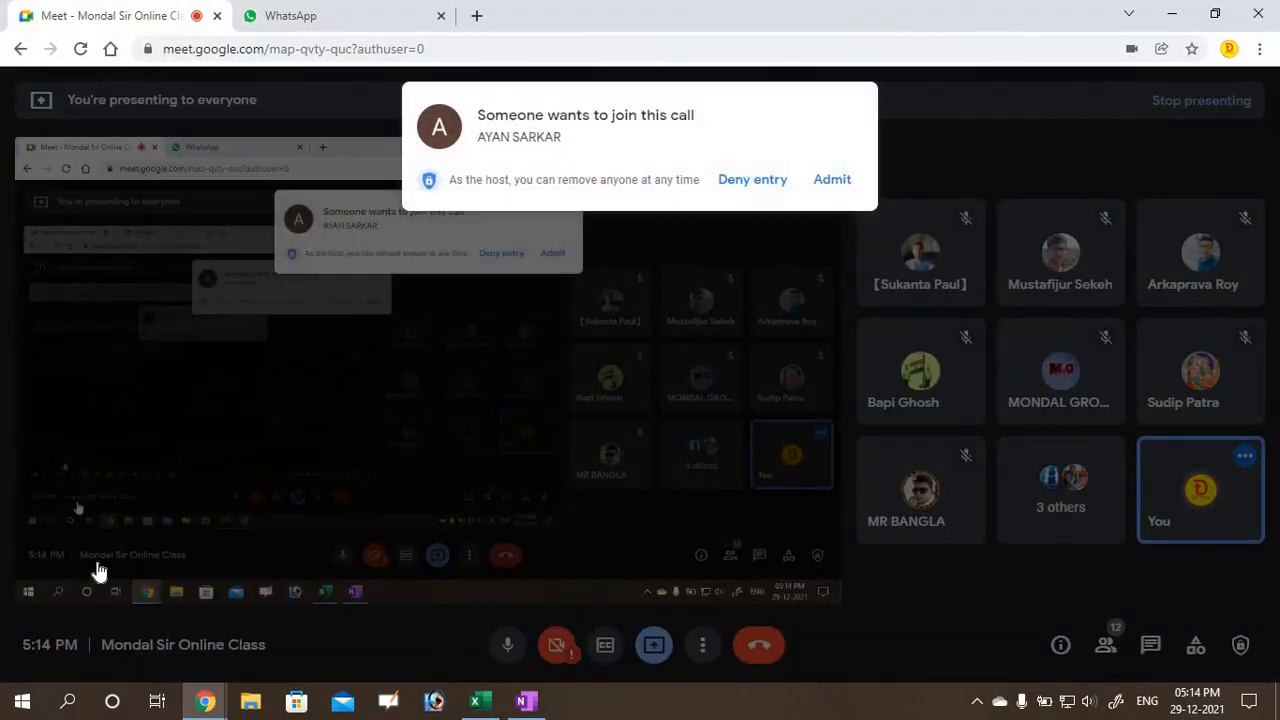
# - Admit the participant waiting to join the call and bring up the blank OneNote page
pyautogui.press('Return')
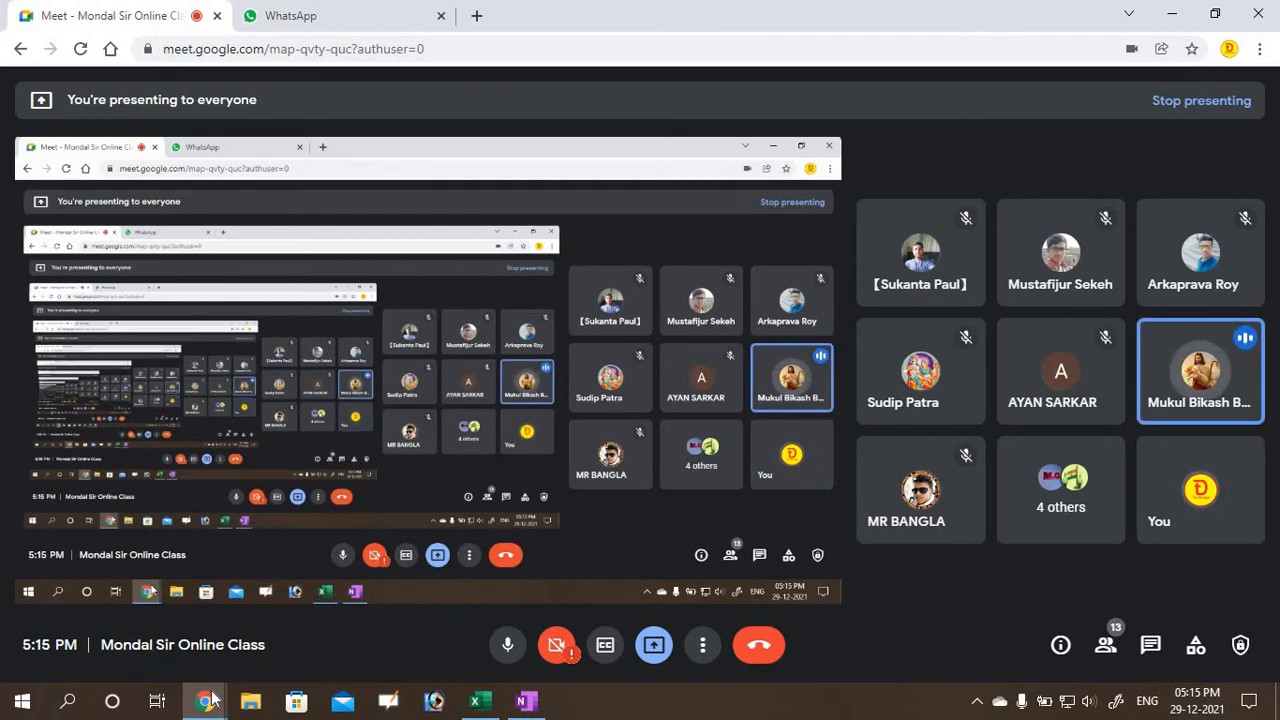
pyautogui.click(1168, 15)
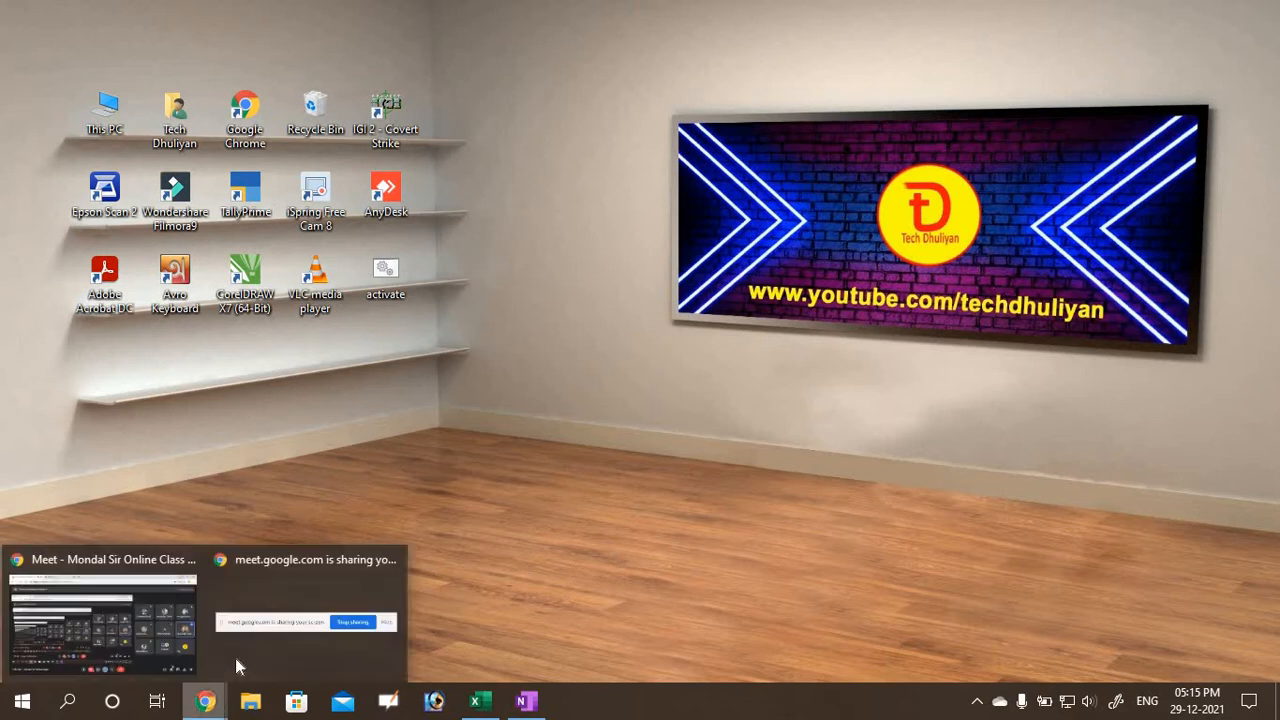
pyautogui.click(135, 563)
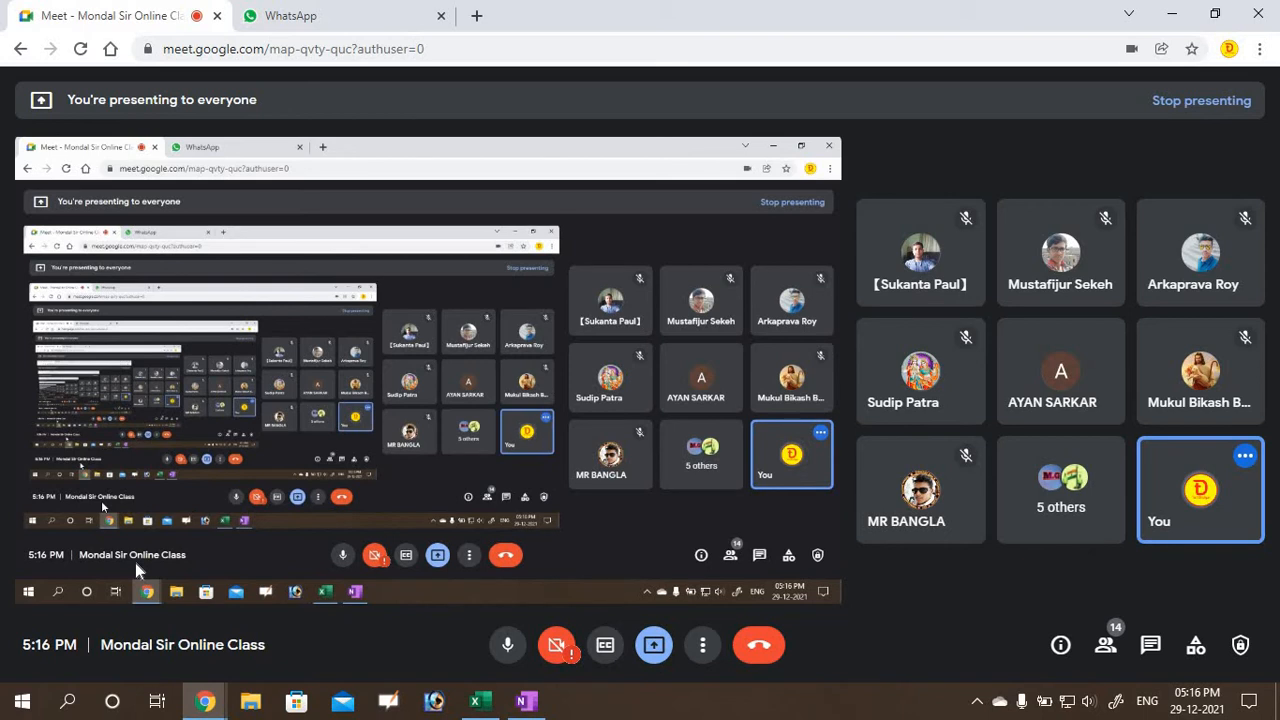
pyautogui.click(1172, 14)
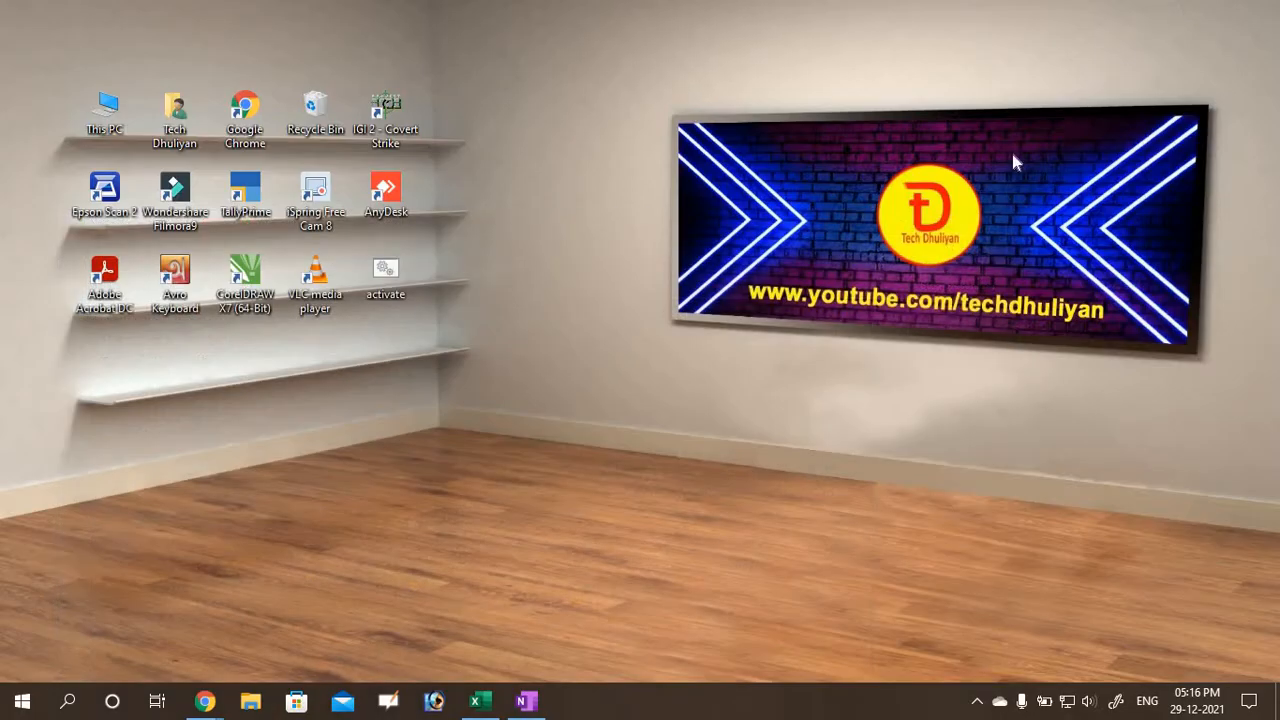
pyautogui.click(526, 701)
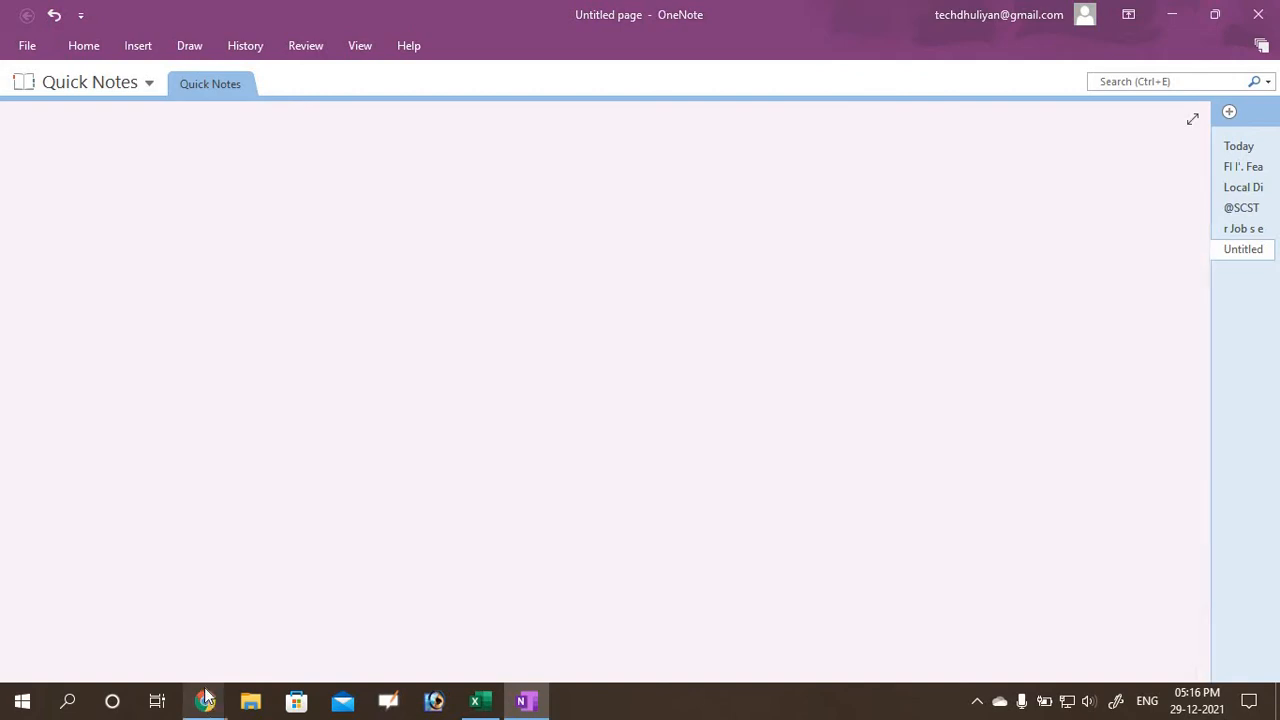
# - Return to the Google Meet call and admit the waiting participants
pyautogui.moveTo(205, 701)
pyautogui.click(93, 560)
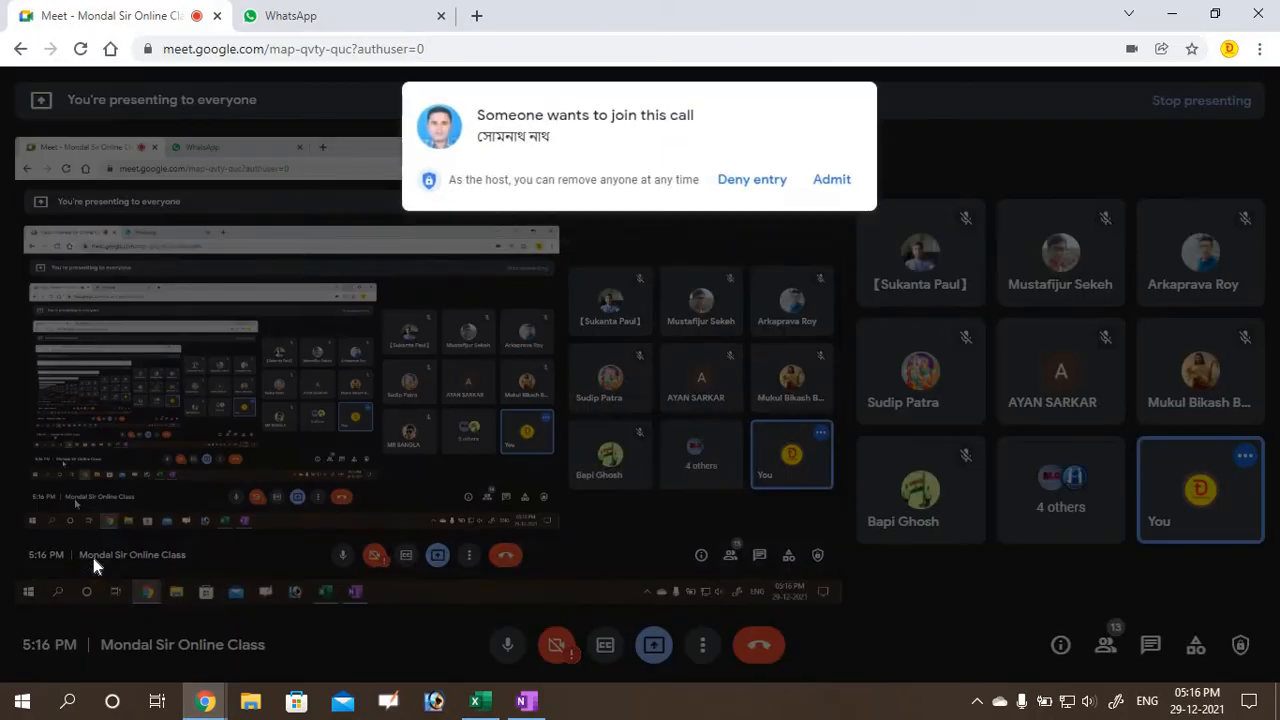
pyautogui.press('Return')
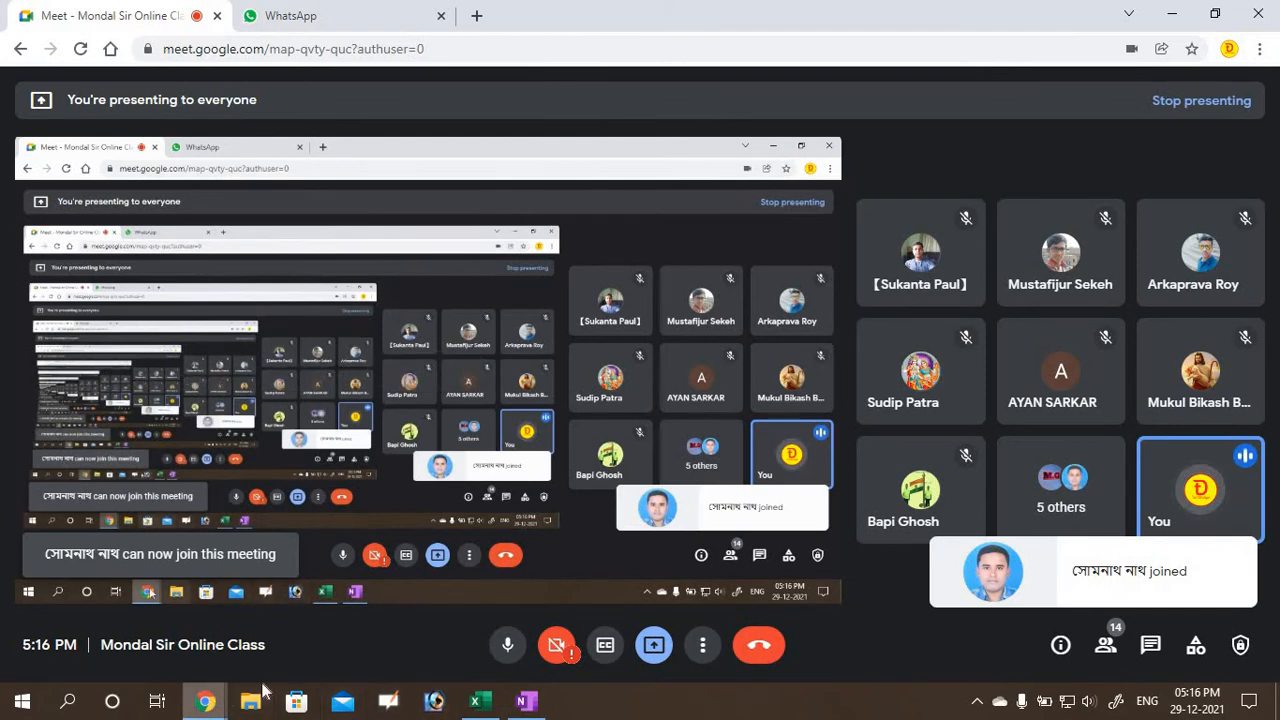
pyautogui.press('Return')
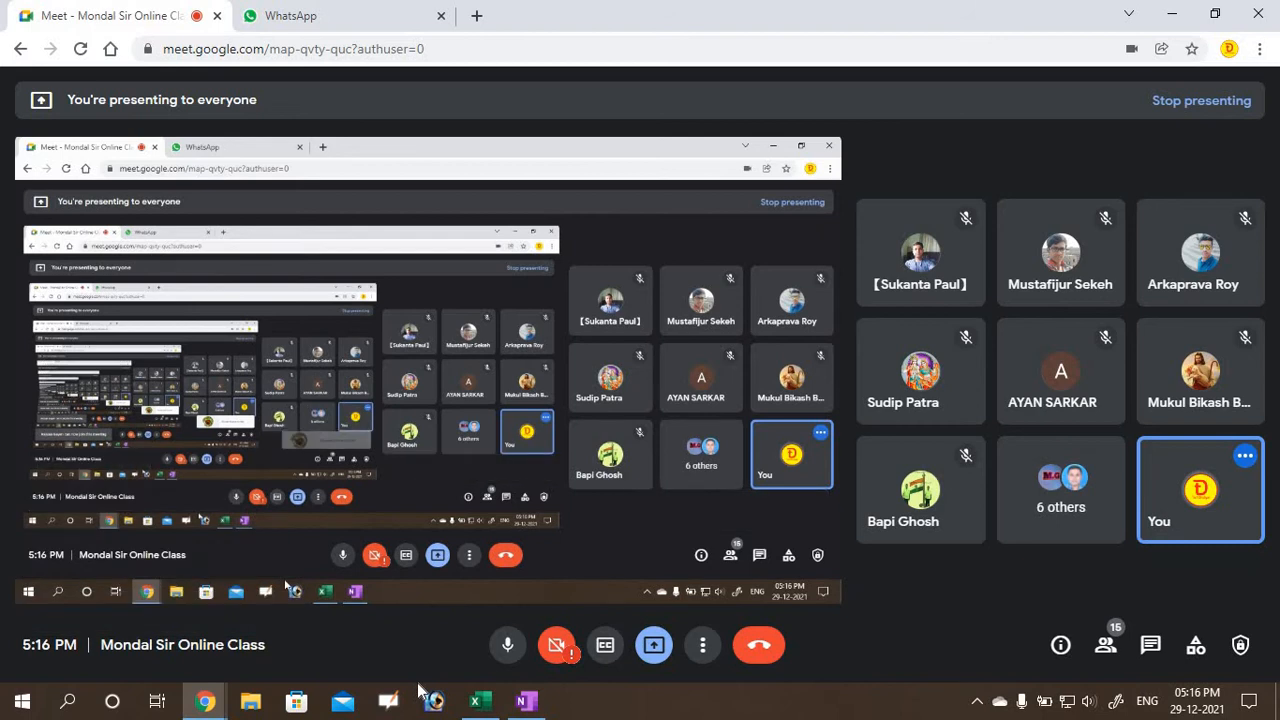
# - Switch to OneNote, handwrite the heading "Function Formula" at the top of the blank page and underline it
pyautogui.click(1174, 20)
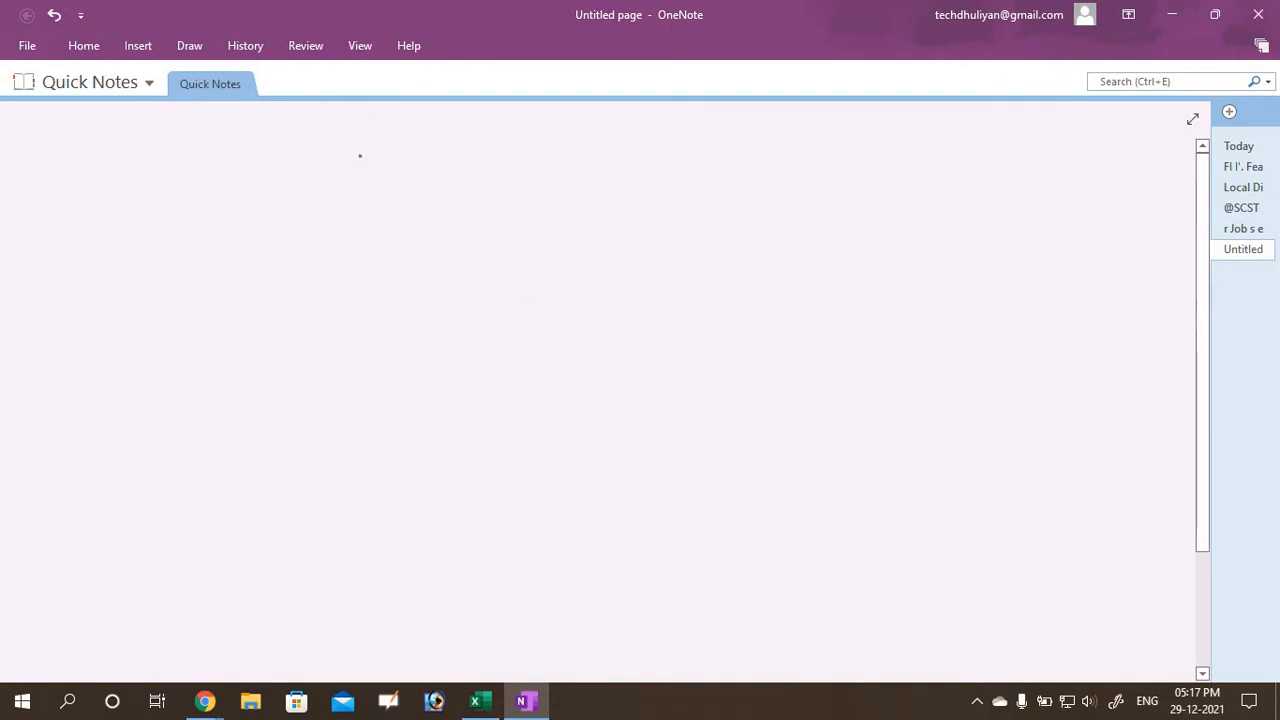
pyautogui.moveTo(346, 133)
pyautogui.mouseDown()
pyautogui.moveTo(366, 128)
pyautogui.moveTo(356, 143)
pyautogui.moveTo(382, 158)
pyautogui.moveTo(447, 154)
pyautogui.mouseUp()
pyautogui.moveTo(436, 134); pyautogui.dragTo(456, 131)
pyautogui.moveTo(459, 140)
pyautogui.mouseDown()
pyautogui.moveTo(462, 154)
pyautogui.moveTo(478, 140)
pyautogui.moveTo(540, 158)
pyautogui.mouseUp()
pyautogui.moveTo(544, 127); pyautogui.dragTo(580, 120)
pyautogui.moveTo(541, 147); pyautogui.dragTo(702, 144)
pyautogui.moveTo(712, 114); pyautogui.dragTo(730, 146)
pyautogui.moveTo(730, 146); pyautogui.dragTo(778, 146)
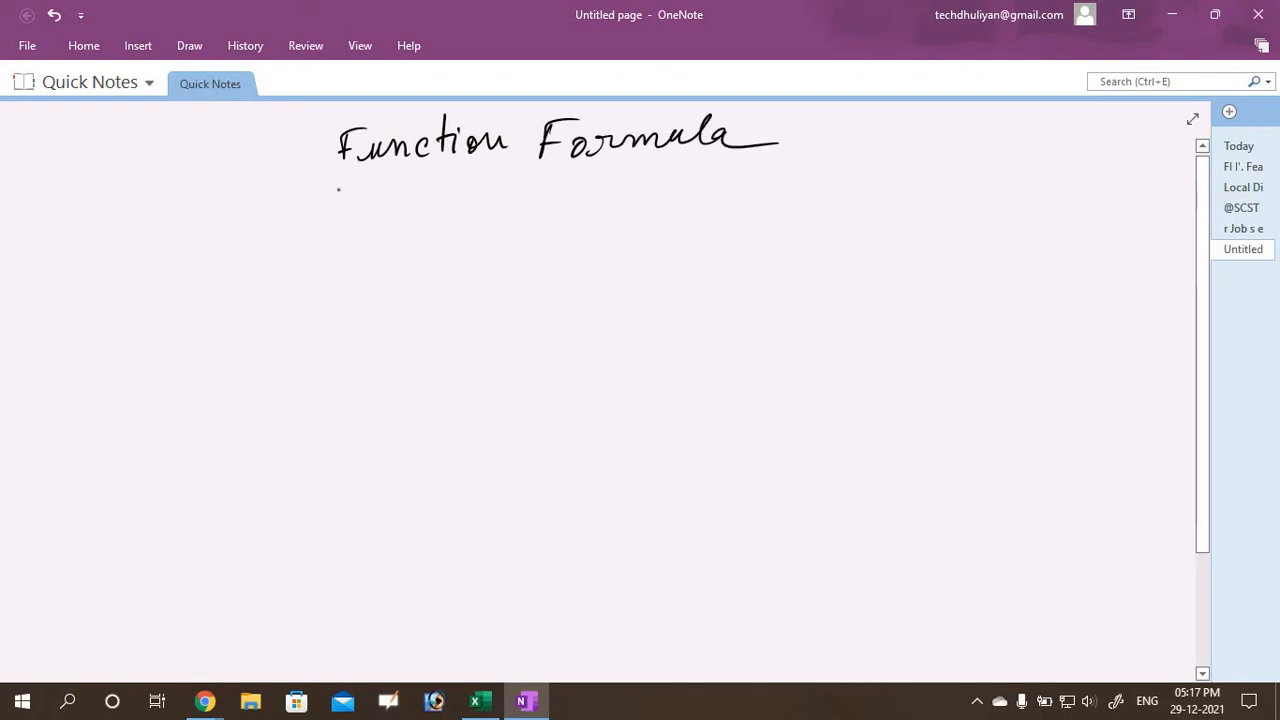
pyautogui.moveTo(340, 181); pyautogui.dragTo(762, 167)
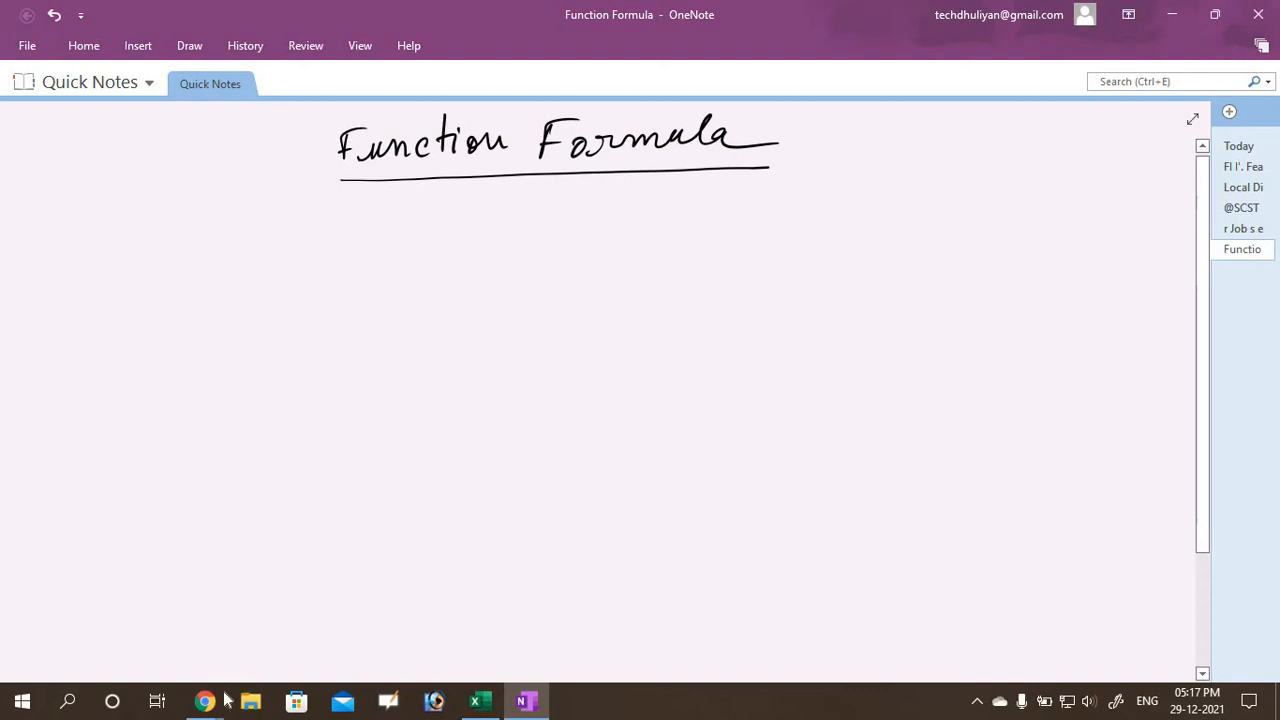
# - Switch back to the Google Meet call and let in the next participant asking to join
pyautogui.moveTo(207, 702)
pyautogui.click(110, 558)
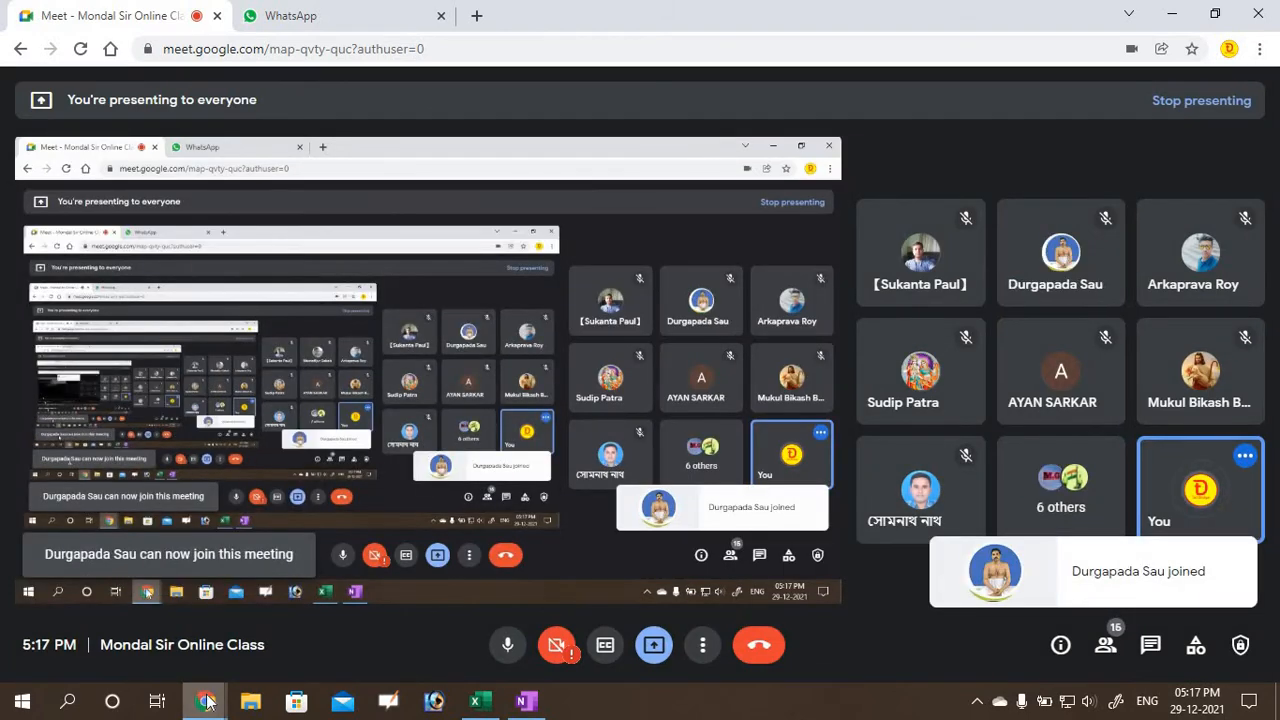
pyautogui.moveTo(205, 702)
# - In OneNote, handwrite "PV (Present Value)" under the heading with its Bengali meaning "বর্তমান মূল্য"
pyautogui.click(526, 701)
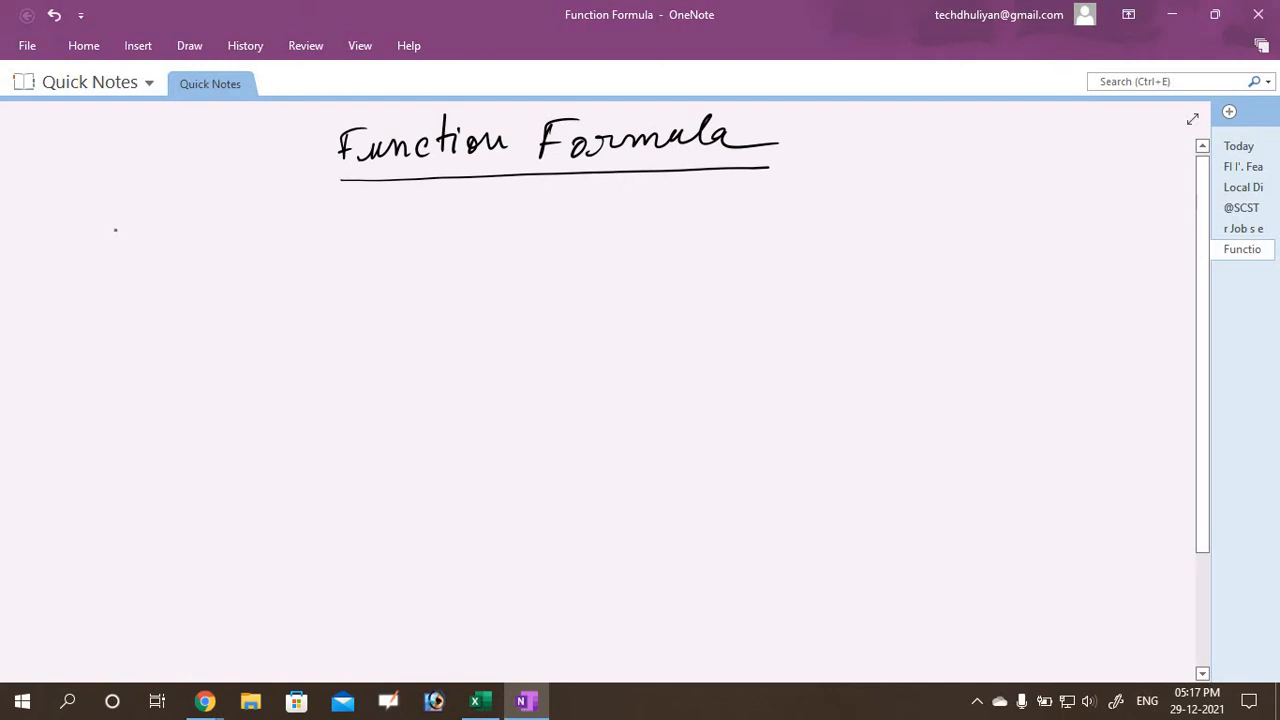
pyautogui.moveTo(117, 224)
pyautogui.mouseDown()
pyautogui.moveTo(117, 249)
pyautogui.moveTo(119, 234)
pyautogui.moveTo(153, 247)
pyautogui.mouseUp()
pyautogui.moveTo(194, 217); pyautogui.dragTo(209, 264)
pyautogui.moveTo(204, 226)
pyautogui.mouseDown()
pyautogui.moveTo(206, 246)
pyautogui.moveTo(360, 216)
pyautogui.moveTo(422, 232)
pyautogui.moveTo(436, 212)
pyautogui.moveTo(476, 222)
pyautogui.moveTo(498, 206)
pyautogui.moveTo(488, 254)
pyautogui.mouseUp()
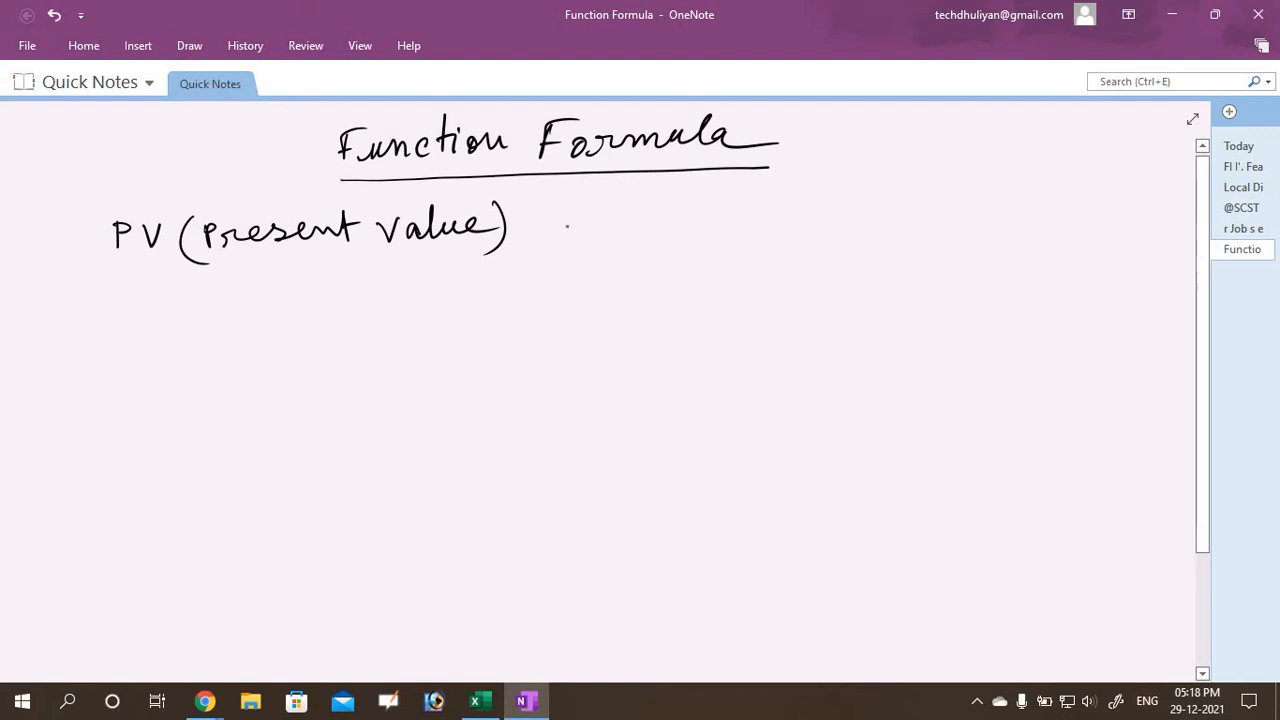
pyautogui.moveTo(531, 224)
pyautogui.mouseDown()
pyautogui.moveTo(720, 224)
pyautogui.moveTo(746, 252)
pyautogui.moveTo(776, 228)
pyautogui.mouseUp()
pyautogui.moveTo(778, 204)
pyautogui.mouseDown()
pyautogui.moveTo(792, 240)
pyautogui.moveTo(846, 206)
pyautogui.mouseUp()
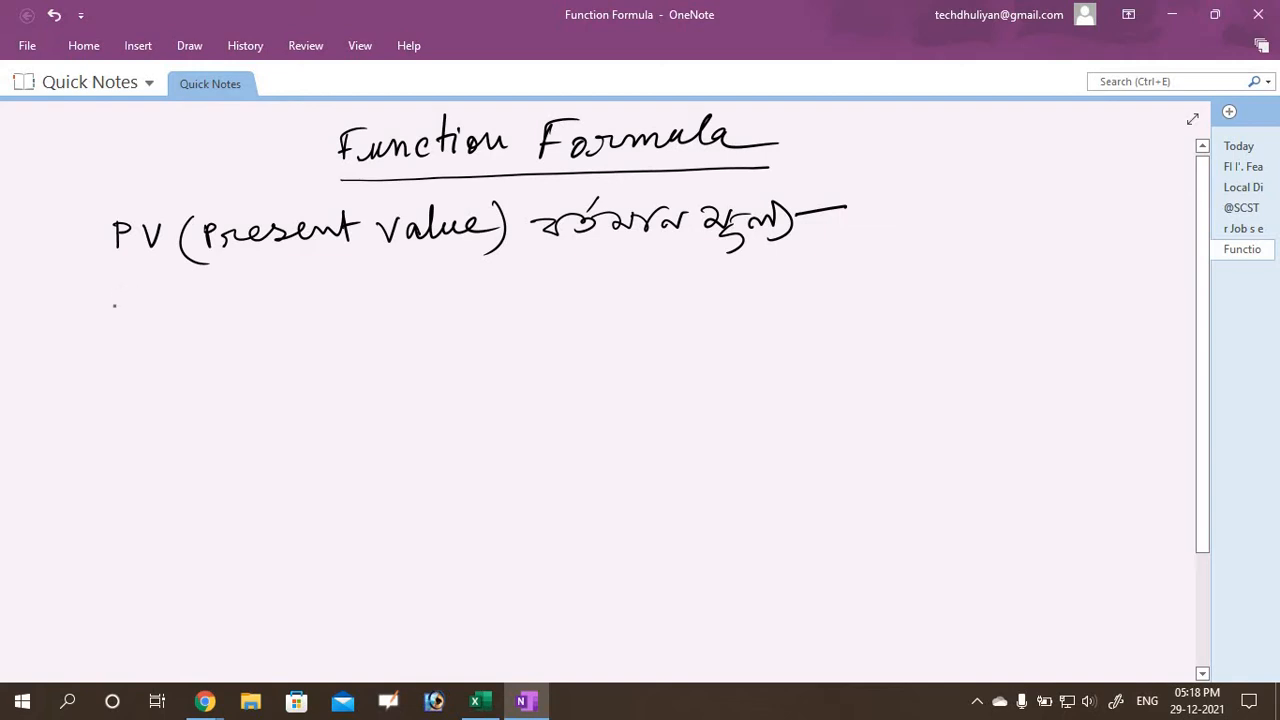
# - Handwrite "Rate/12" on the second line with its Bengali meaning "বার্ষিক সুদের হার"
pyautogui.moveTo(112, 282); pyautogui.dragTo(112, 312)
pyautogui.moveTo(110, 280); pyautogui.dragTo(137, 310)
pyautogui.moveTo(160, 290)
pyautogui.mouseDown()
pyautogui.moveTo(152, 306)
pyautogui.moveTo(170, 307)
pyautogui.mouseUp()
pyautogui.moveTo(158, 288)
pyautogui.mouseDown()
pyautogui.moveTo(182, 286)
pyautogui.moveTo(201, 304)
pyautogui.moveTo(185, 285)
pyautogui.mouseUp()
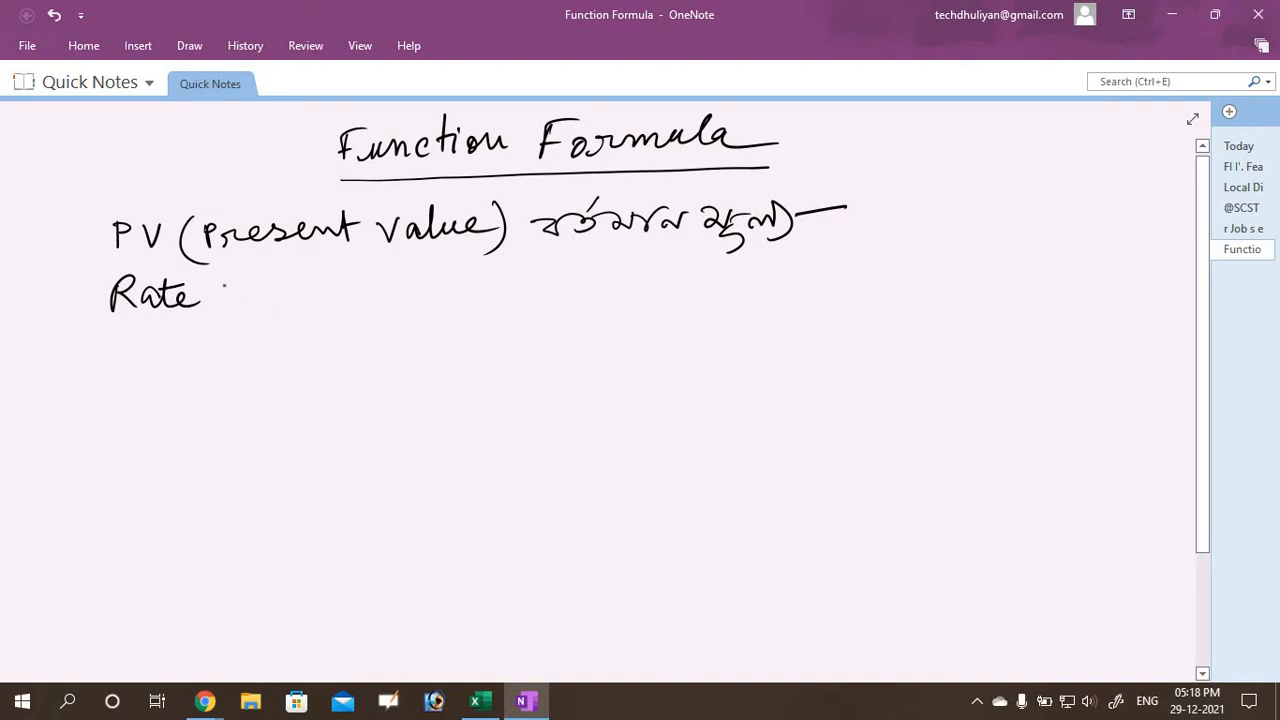
pyautogui.moveTo(214, 280)
pyautogui.mouseDown()
pyautogui.moveTo(200, 328)
pyautogui.moveTo(226, 306)
pyautogui.mouseUp()
pyautogui.moveTo(238, 290); pyautogui.dragTo(258, 306)
pyautogui.moveTo(290, 286)
pyautogui.mouseDown()
pyautogui.moveTo(346, 289)
pyautogui.moveTo(384, 276)
pyautogui.moveTo(388, 260)
pyautogui.moveTo(414, 290)
pyautogui.moveTo(448, 272)
pyautogui.moveTo(508, 296)
pyautogui.moveTo(565, 272)
pyautogui.moveTo(556, 296)
pyautogui.moveTo(604, 266)
pyautogui.moveTo(628, 288)
pyautogui.moveTo(664, 292)
pyautogui.moveTo(738, 267)
pyautogui.mouseUp()
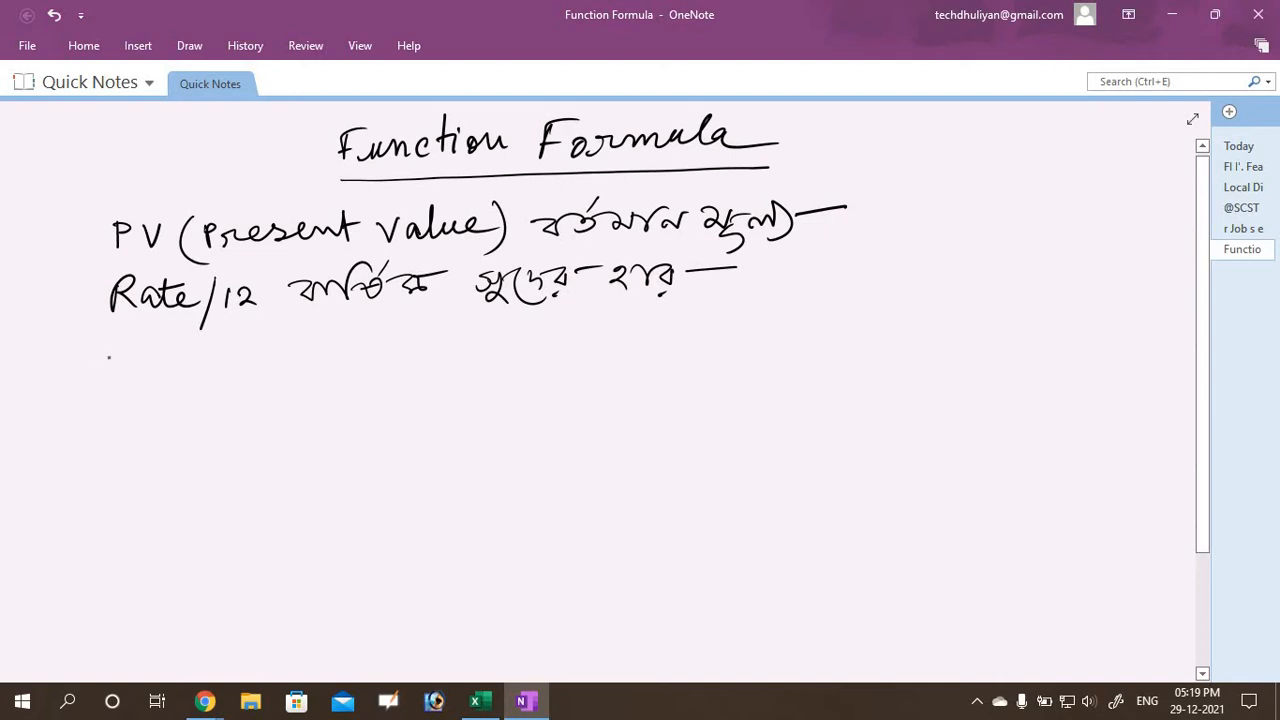
# - Handwrite "Nper (Number of Periods)" on the third line with its Bengali meaning "কিস্তির সংখ্যা"
pyautogui.moveTo(110, 370)
pyautogui.mouseDown()
pyautogui.moveTo(126, 368)
pyautogui.moveTo(132, 343)
pyautogui.moveTo(147, 377)
pyautogui.moveTo(152, 362)
pyautogui.moveTo(214, 358)
pyautogui.mouseUp()
pyautogui.moveTo(246, 338)
pyautogui.mouseDown()
pyautogui.moveTo(258, 378)
pyautogui.moveTo(283, 351)
pyautogui.moveTo(396, 344)
pyautogui.moveTo(468, 376)
pyautogui.mouseUp()
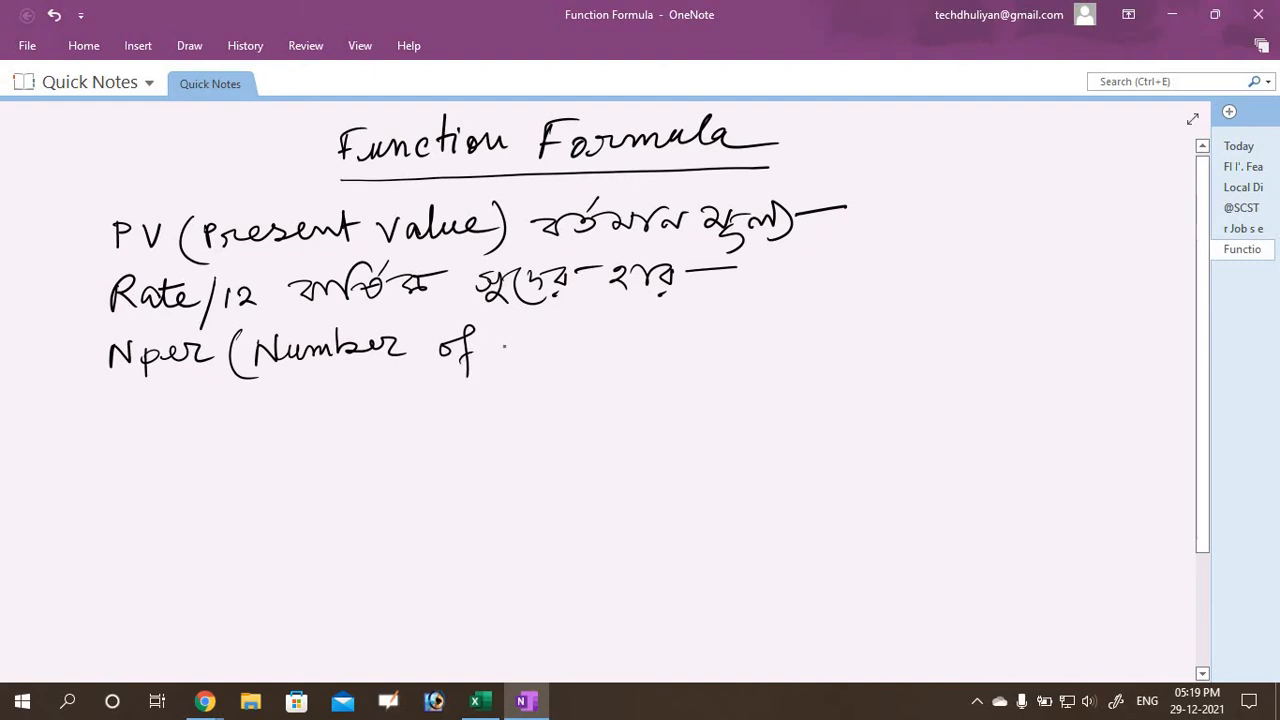
pyautogui.moveTo(504, 331)
pyautogui.mouseDown()
pyautogui.moveTo(504, 344)
pyautogui.moveTo(568, 350)
pyautogui.moveTo(638, 318)
pyautogui.moveTo(629, 338)
pyautogui.mouseUp()
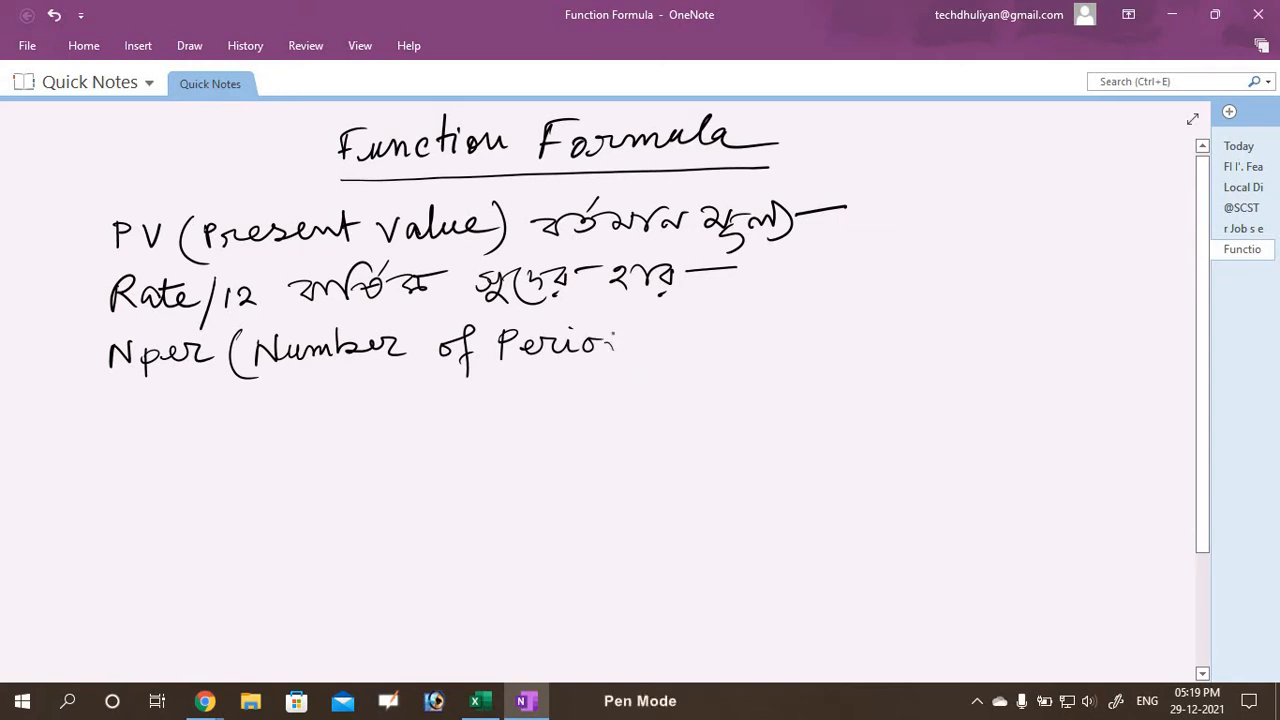
pyautogui.moveTo(626, 340)
pyautogui.mouseDown()
pyautogui.moveTo(624, 326)
pyautogui.moveTo(628, 352)
pyautogui.mouseUp()
pyautogui.click(643, 353)
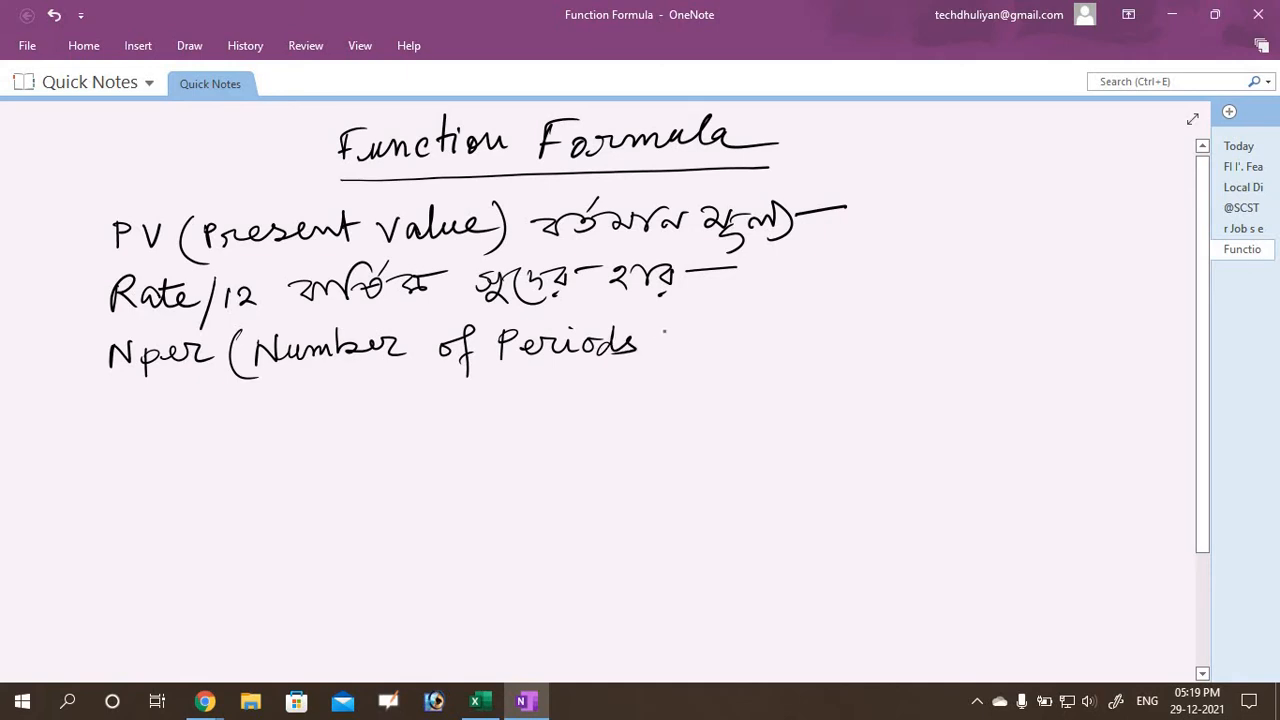
pyautogui.moveTo(661, 325)
pyautogui.mouseDown()
pyautogui.moveTo(667, 350)
pyautogui.moveTo(630, 370)
pyautogui.mouseUp()
pyautogui.moveTo(718, 340)
pyautogui.mouseDown()
pyautogui.moveTo(842, 344)
pyautogui.moveTo(830, 356)
pyautogui.moveTo(925, 331)
pyautogui.moveTo(972, 345)
pyautogui.moveTo(1036, 323)
pyautogui.mouseUp()
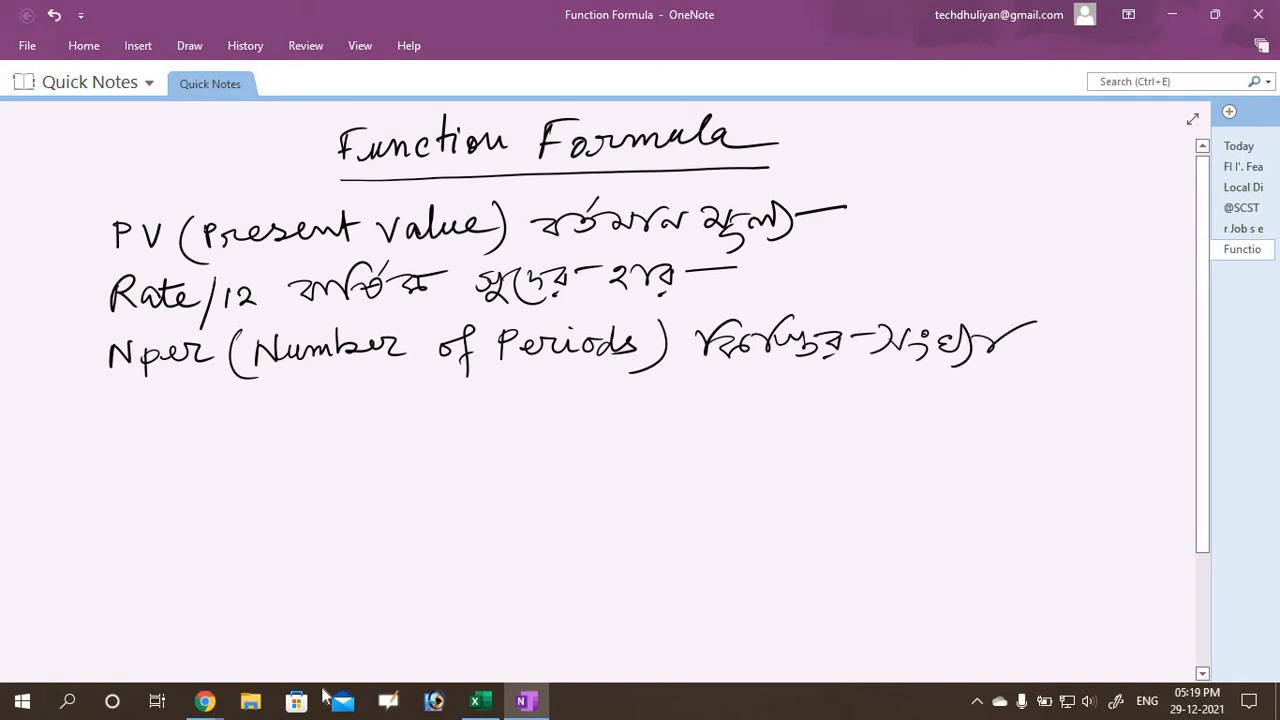
# - Switch to the Google Meet call and check for pending join requests
pyautogui.moveTo(205, 700)
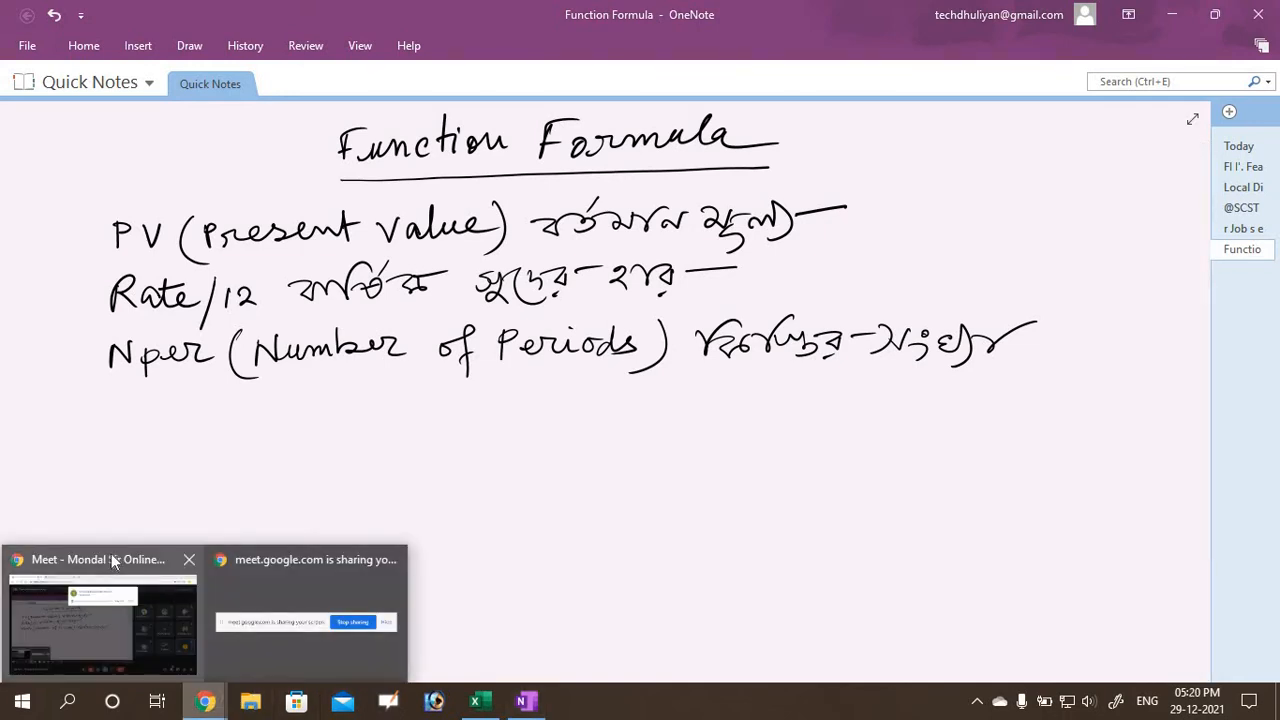
pyautogui.click(111, 555)
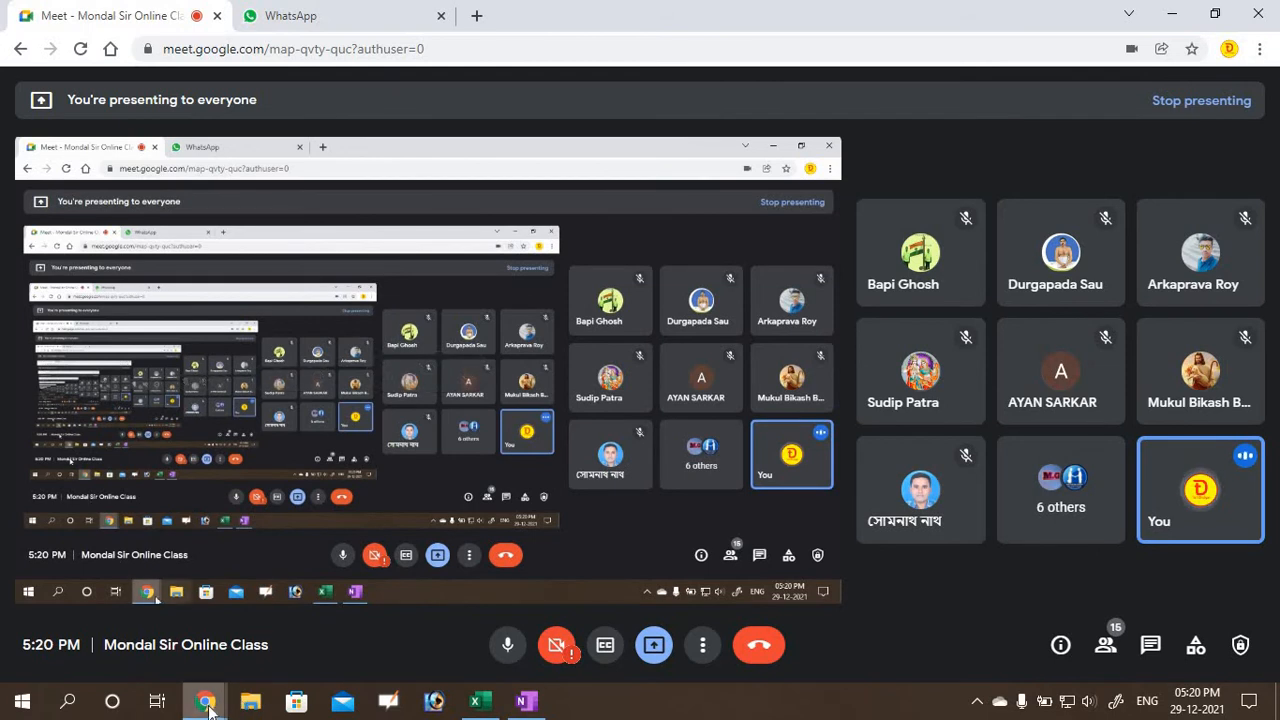
pyautogui.moveTo(205, 700)
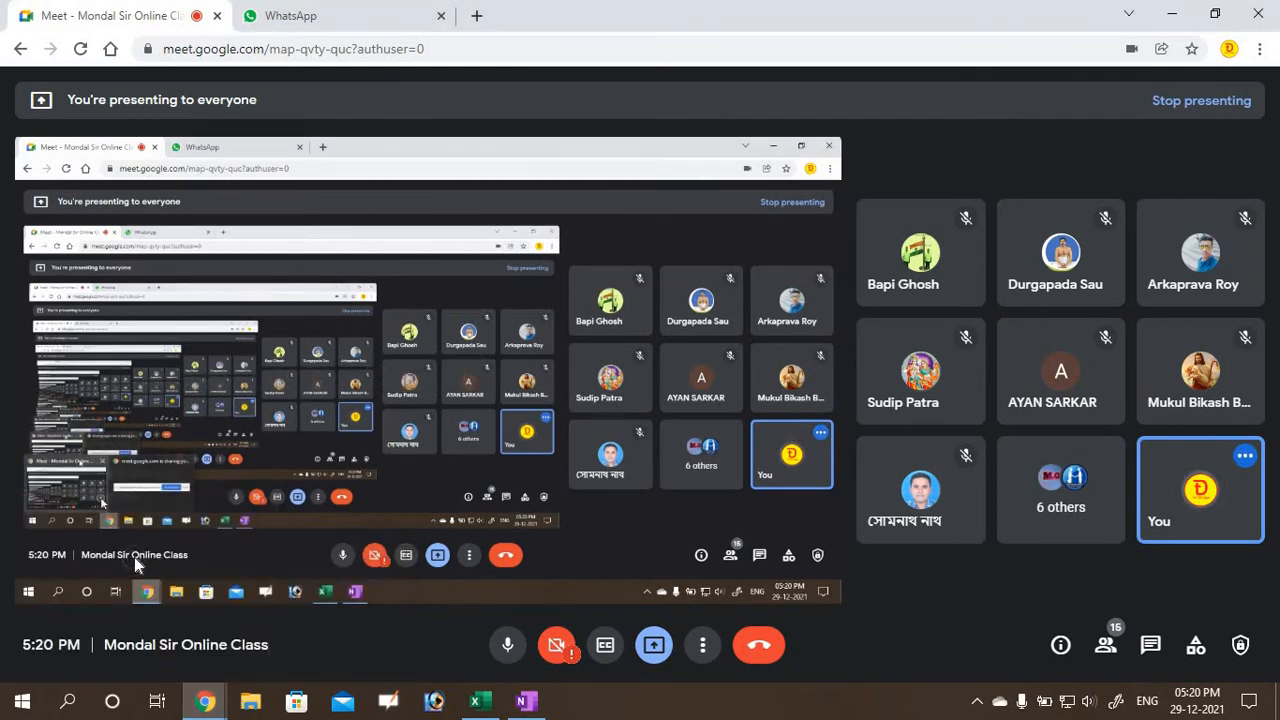
# - Return to OneNote and handwrite "PMT (" at the start of the fourth line
pyautogui.click(521, 701)
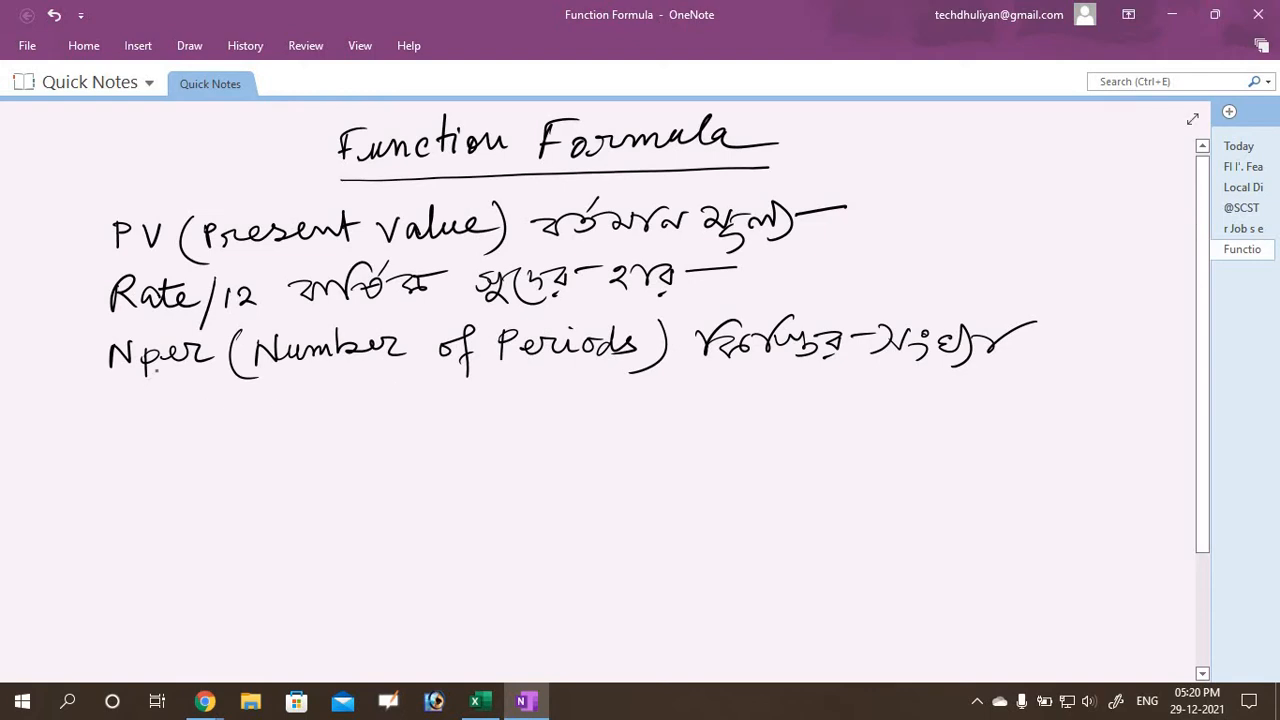
pyautogui.moveTo(118, 394); pyautogui.dragTo(118, 418)
pyautogui.moveTo(118, 392)
pyautogui.mouseDown()
pyautogui.moveTo(132, 394)
pyautogui.moveTo(119, 405)
pyautogui.moveTo(166, 414)
pyautogui.moveTo(200, 393)
pyautogui.moveTo(188, 416)
pyautogui.mouseUp()
pyautogui.moveTo(252, 390); pyautogui.dragTo(258, 424)
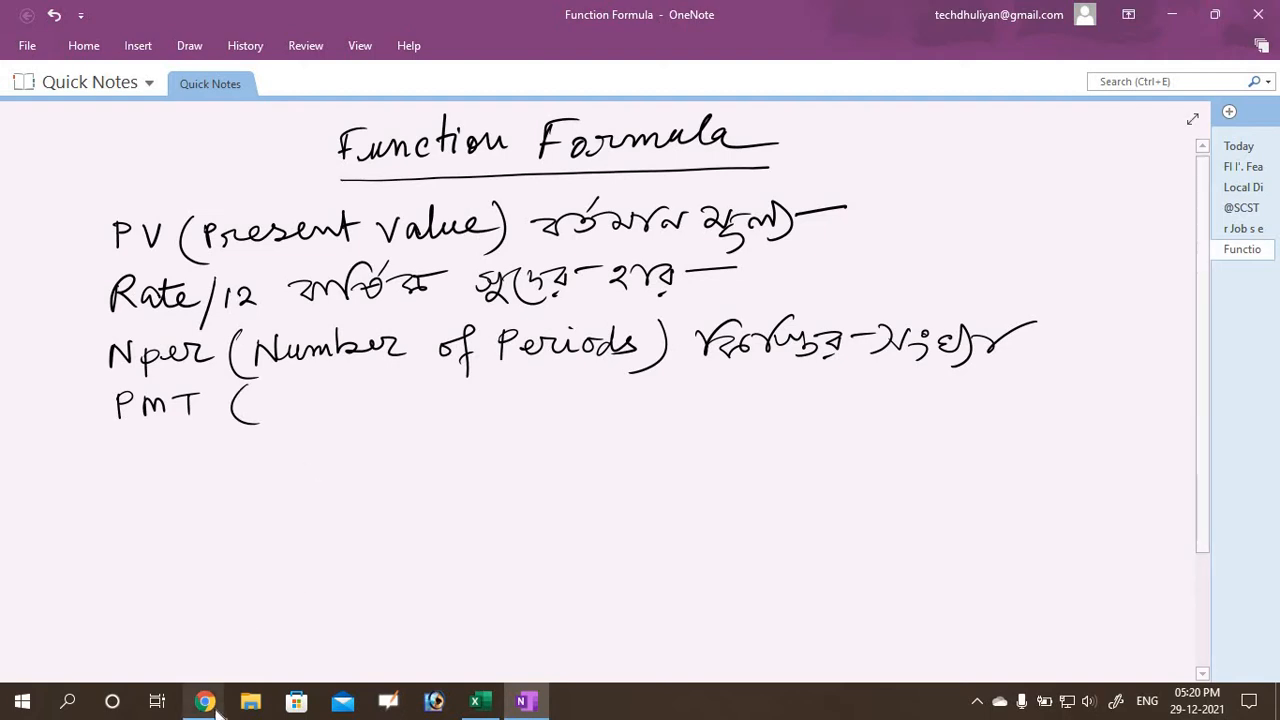
# - Go to the Google Meet call and admit the participant requesting entry
pyautogui.moveTo(206, 702)
pyautogui.click(118, 557)
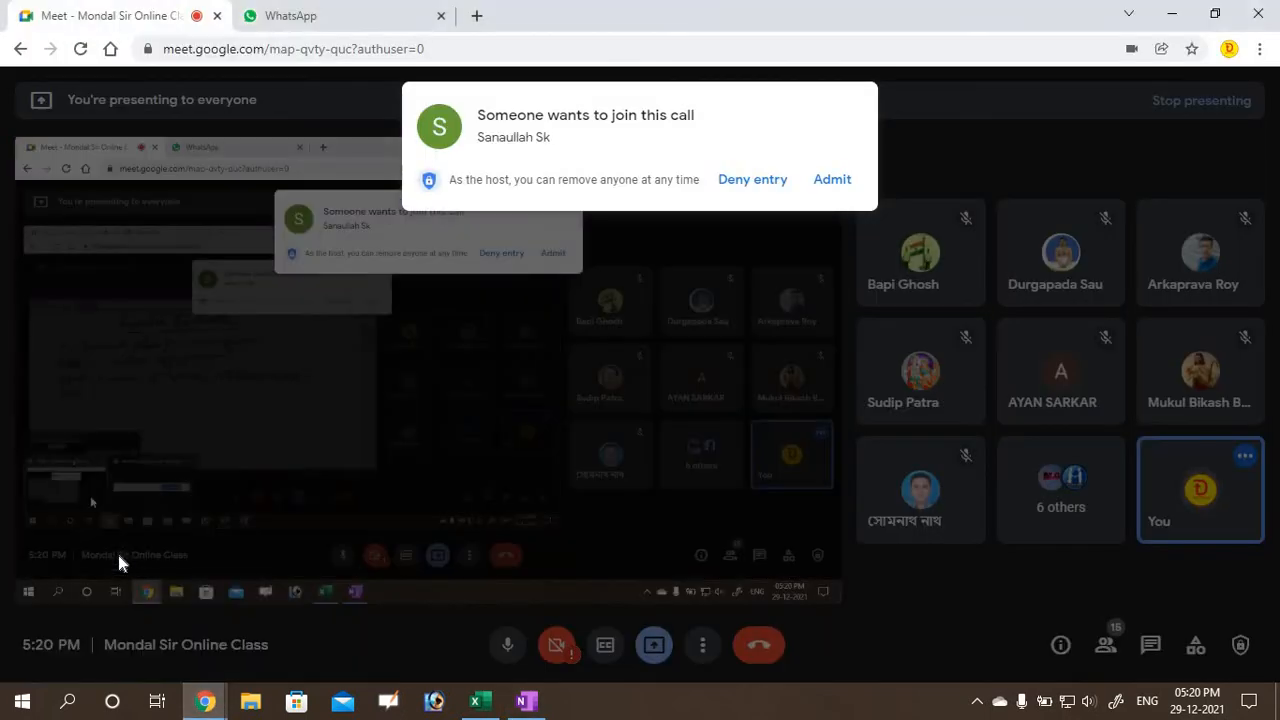
pyautogui.press('Return')
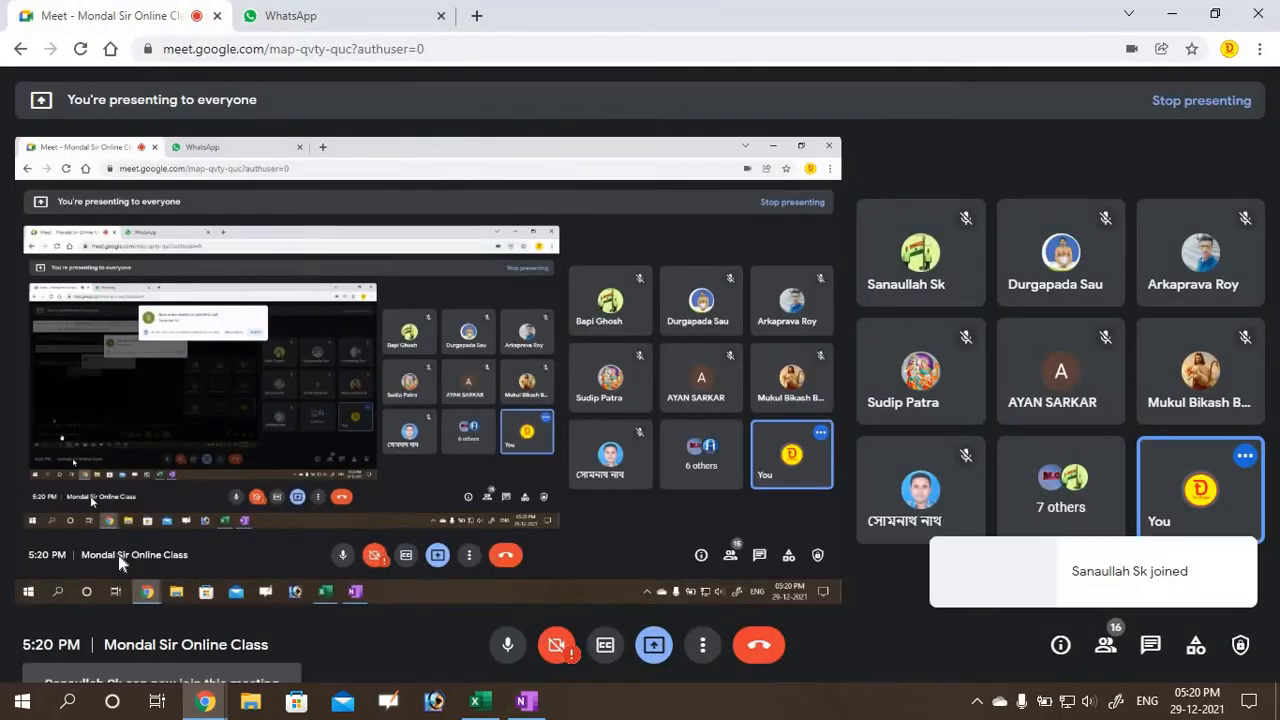
# - Complete the PMT line in OneNote with "Payment)", an arrow and the Bengali meaning "প্রতি কিস্তির টাকার পরিমান"
pyautogui.click(532, 702)
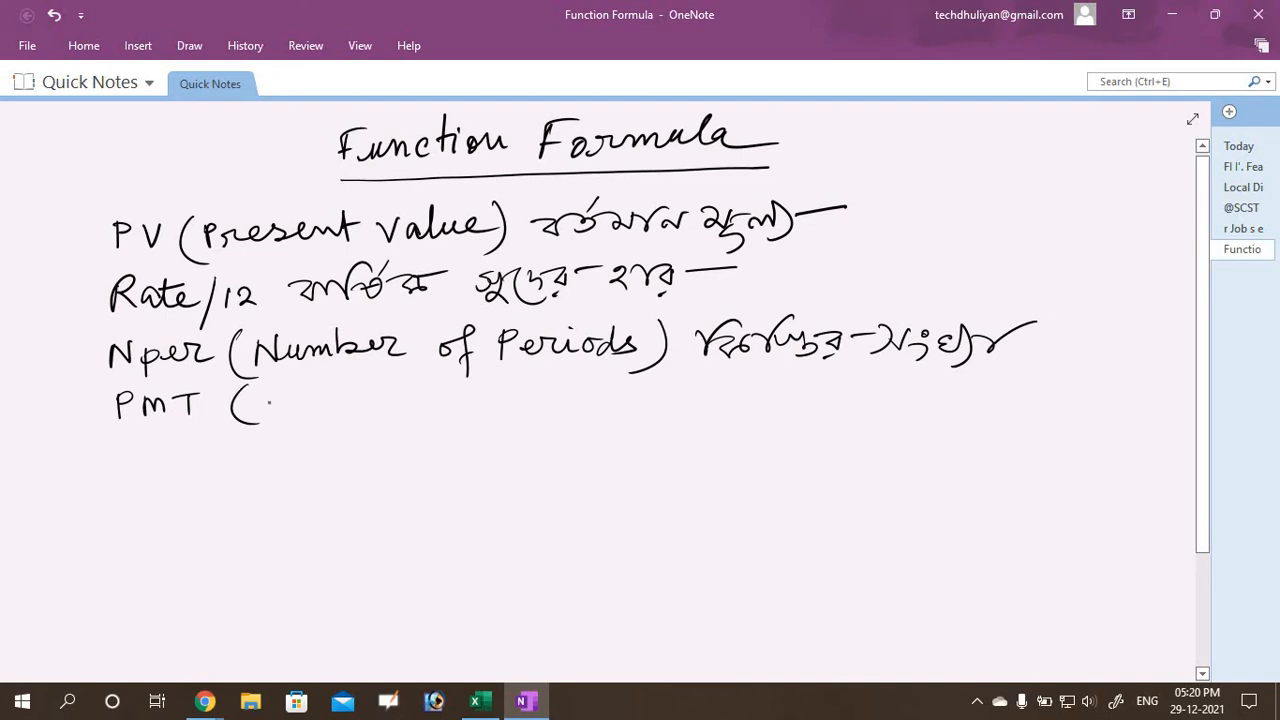
pyautogui.moveTo(270, 394)
pyautogui.mouseDown()
pyautogui.moveTo(271, 406)
pyautogui.moveTo(334, 406)
pyautogui.moveTo(440, 386)
pyautogui.moveTo(440, 427)
pyautogui.mouseUp()
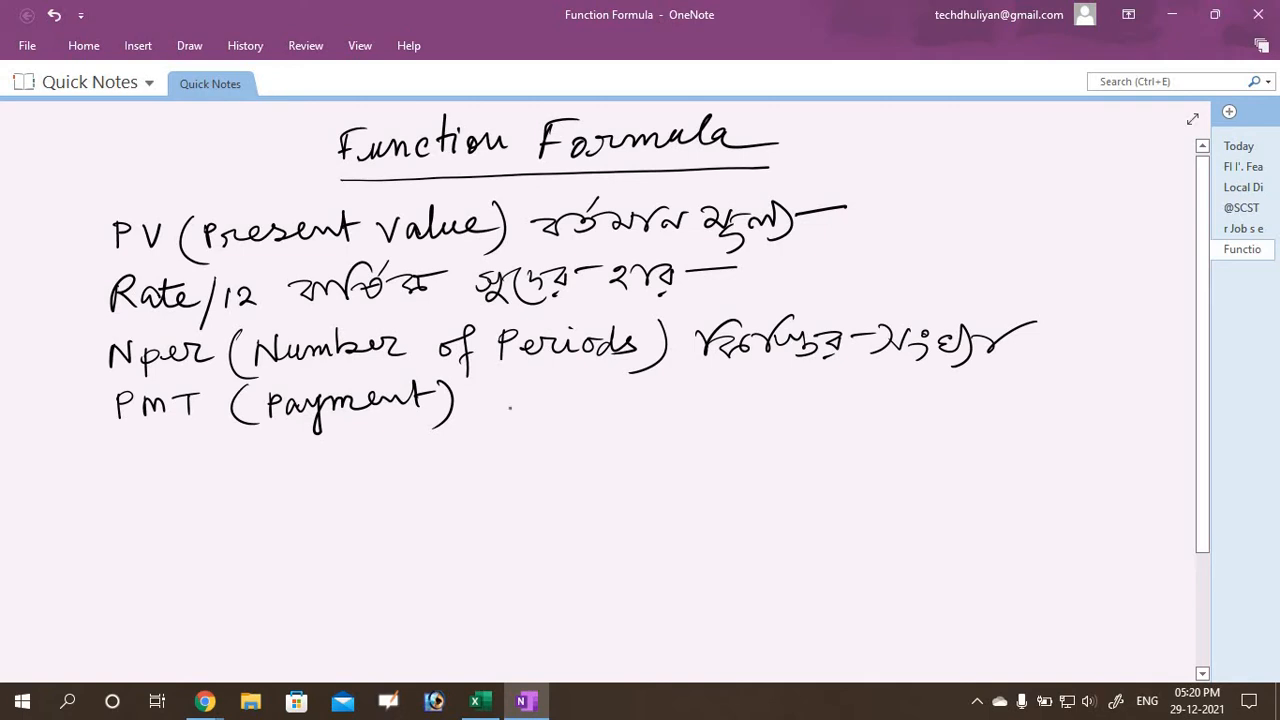
pyautogui.moveTo(487, 401)
pyautogui.mouseDown()
pyautogui.moveTo(530, 401)
pyautogui.moveTo(516, 408)
pyautogui.mouseUp()
pyautogui.moveTo(576, 391)
pyautogui.mouseDown()
pyautogui.moveTo(602, 400)
pyautogui.moveTo(560, 387)
pyautogui.moveTo(680, 396)
pyautogui.mouseUp()
pyautogui.moveTo(578, 390); pyautogui.dragTo(600, 392)
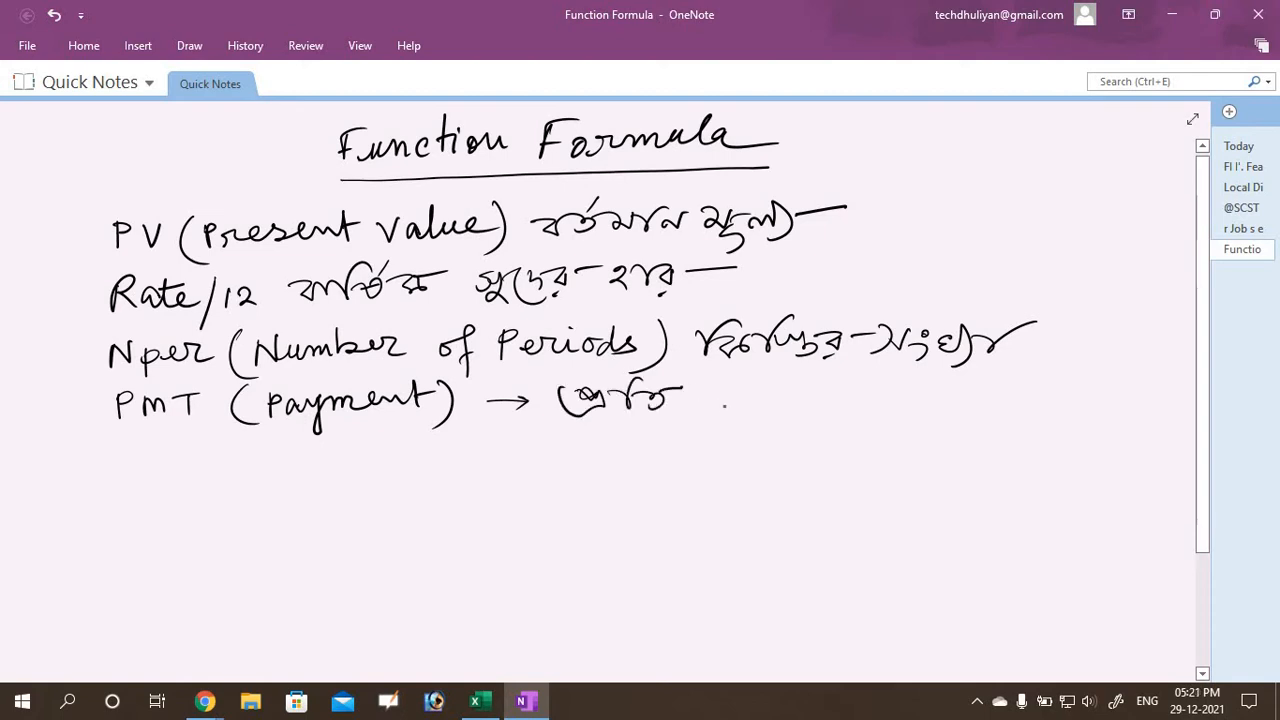
pyautogui.moveTo(706, 398)
pyautogui.mouseDown()
pyautogui.moveTo(792, 396)
pyautogui.moveTo(846, 412)
pyautogui.moveTo(878, 390)
pyautogui.moveTo(818, 402)
pyautogui.moveTo(980, 405)
pyautogui.moveTo(1080, 390)
pyautogui.moveTo(1072, 408)
pyautogui.moveTo(1176, 395)
pyautogui.mouseUp()
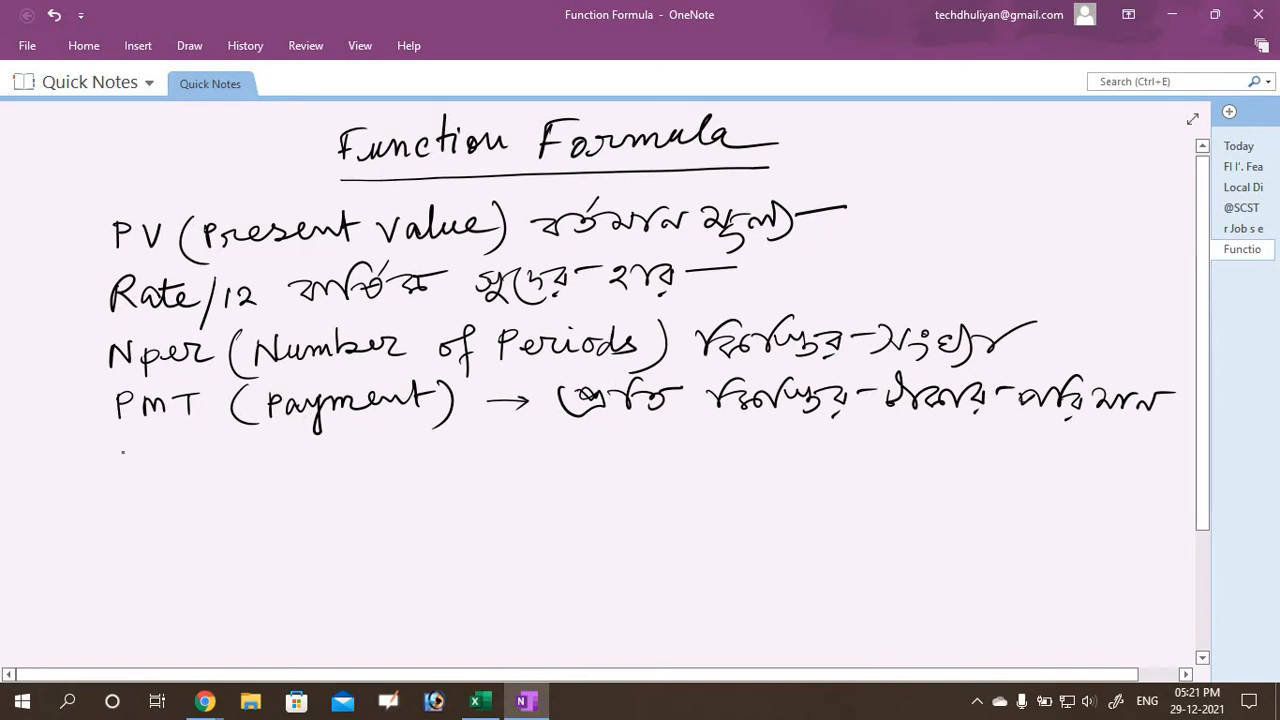
# - Handwrite "IPMT (Interest of Payment)" on the fifth line with an arrow and the Bengali meaning "প্রতি কিস্তির টাকার পরিমানের সুদ"
pyautogui.moveTo(121, 447)
pyautogui.mouseDown()
pyautogui.moveTo(123, 465)
pyautogui.moveTo(128, 448)
pyautogui.moveTo(145, 467)
pyautogui.moveTo(199, 465)
pyautogui.moveTo(228, 442)
pyautogui.moveTo(268, 468)
pyautogui.moveTo(298, 441)
pyautogui.moveTo(300, 465)
pyautogui.moveTo(440, 460)
pyautogui.moveTo(449, 445)
pyautogui.moveTo(488, 485)
pyautogui.moveTo(526, 446)
pyautogui.moveTo(544, 462)
pyautogui.moveTo(560, 452)
pyautogui.moveTo(552, 486)
pyautogui.moveTo(598, 456)
pyautogui.moveTo(668, 443)
pyautogui.moveTo(666, 482)
pyautogui.moveTo(726, 453)
pyautogui.mouseUp()
pyautogui.moveTo(714, 446); pyautogui.dragTo(718, 460)
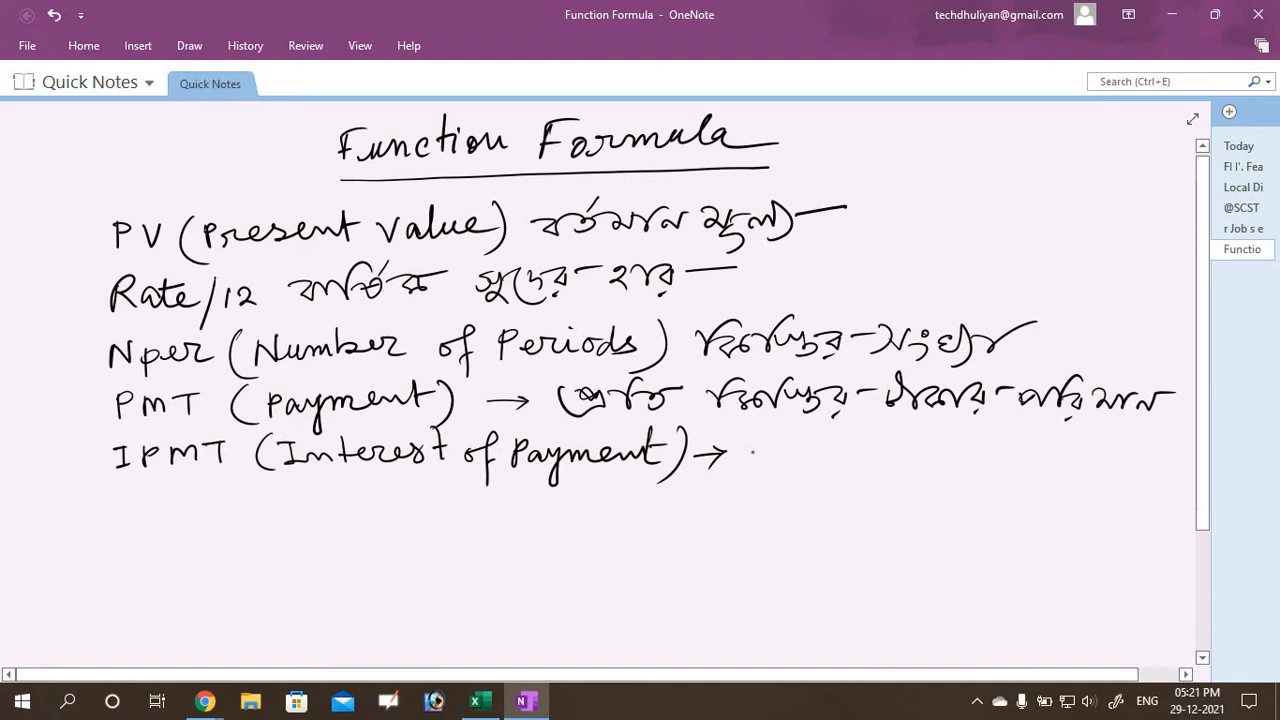
pyautogui.moveTo(744, 450)
pyautogui.mouseDown()
pyautogui.moveTo(766, 444)
pyautogui.moveTo(742, 476)
pyautogui.moveTo(810, 448)
pyautogui.moveTo(800, 464)
pyautogui.mouseUp()
pyautogui.moveTo(824, 446)
pyautogui.mouseDown()
pyautogui.moveTo(828, 466)
pyautogui.moveTo(868, 446)
pyautogui.moveTo(920, 452)
pyautogui.moveTo(918, 480)
pyautogui.moveTo(924, 464)
pyautogui.moveTo(1014, 460)
pyautogui.moveTo(1012, 474)
pyautogui.moveTo(1046, 450)
pyautogui.moveTo(1002, 460)
pyautogui.moveTo(1084, 450)
pyautogui.mouseUp()
pyautogui.moveTo(1084, 452)
pyautogui.mouseDown()
pyautogui.moveTo(1118, 432)
pyautogui.moveTo(1110, 464)
pyautogui.moveTo(1194, 470)
pyautogui.mouseUp()
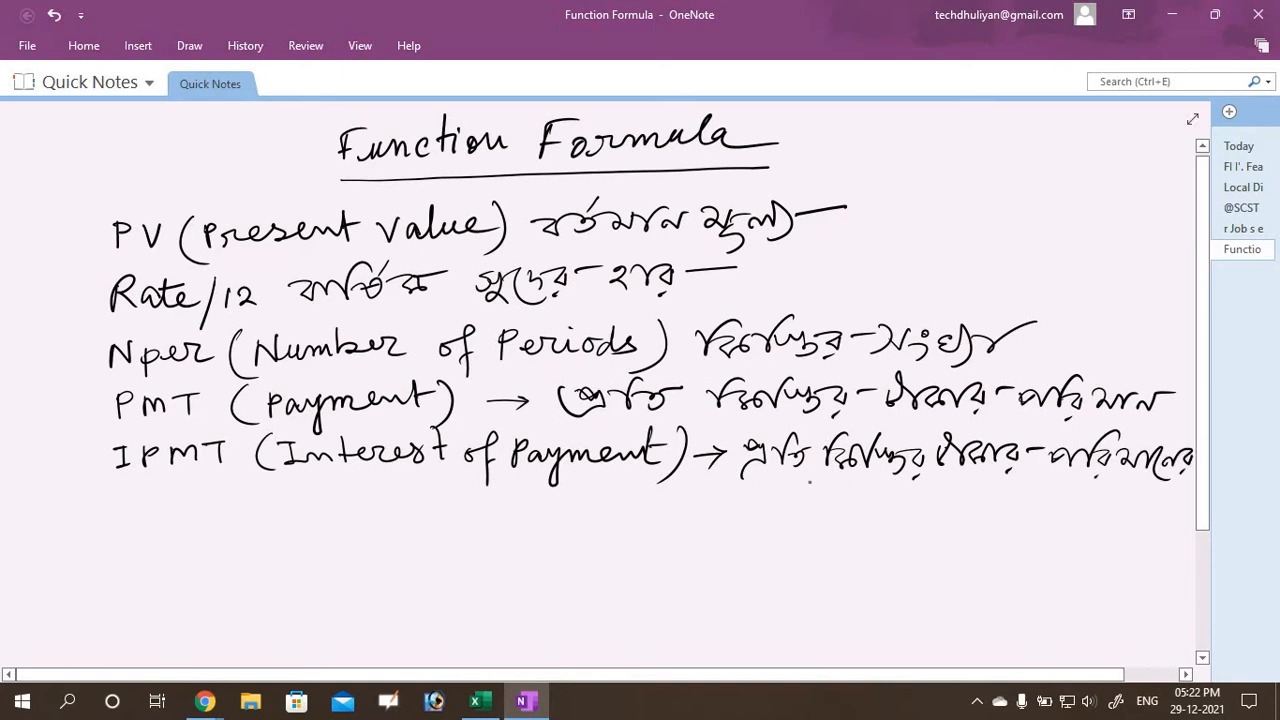
pyautogui.moveTo(730, 491)
pyautogui.mouseDown()
pyautogui.moveTo(802, 492)
pyautogui.moveTo(816, 524)
pyautogui.moveTo(790, 506)
pyautogui.moveTo(828, 489)
pyautogui.mouseUp()
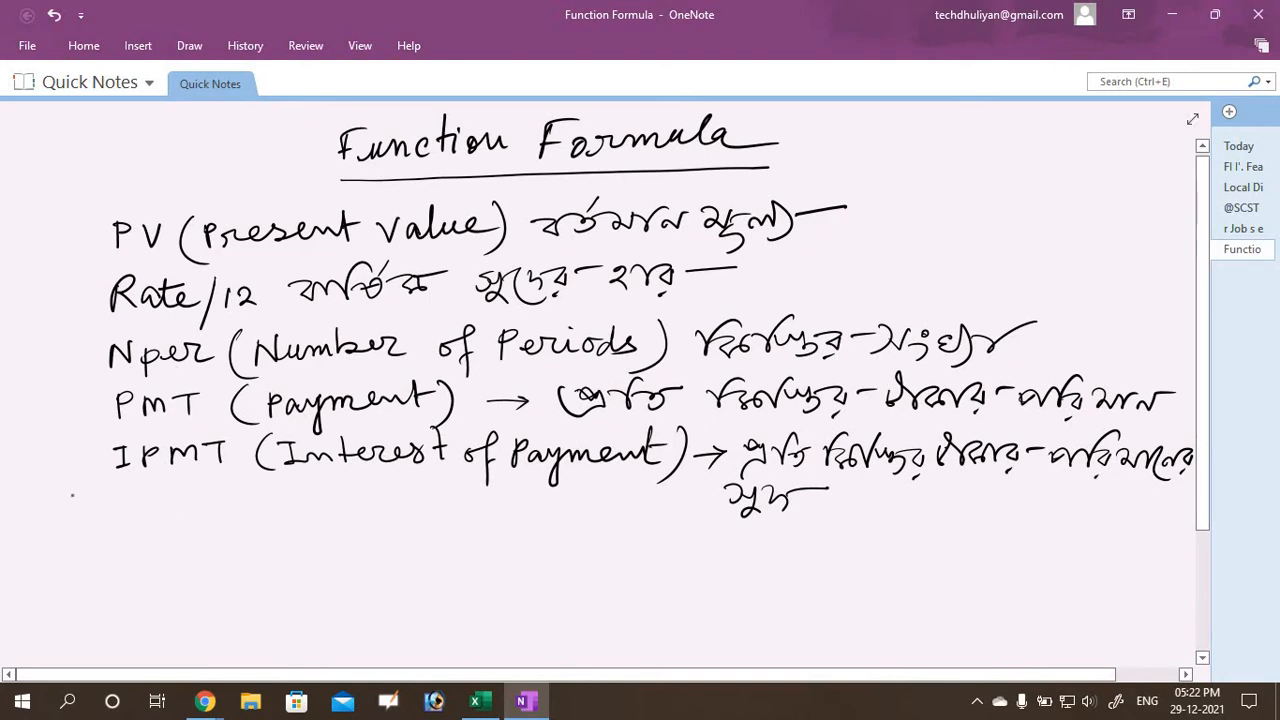
# - Handwrite "Type" on the sixth line with an arrow and the Bengali meaning "মাসের শুরুতে কিস্তির জন্য"
pyautogui.moveTo(133, 491); pyautogui.dragTo(166, 489)
pyautogui.moveTo(150, 492)
pyautogui.mouseDown()
pyautogui.moveTo(164, 528)
pyautogui.moveTo(198, 500)
pyautogui.moveTo(250, 512)
pyautogui.mouseUp()
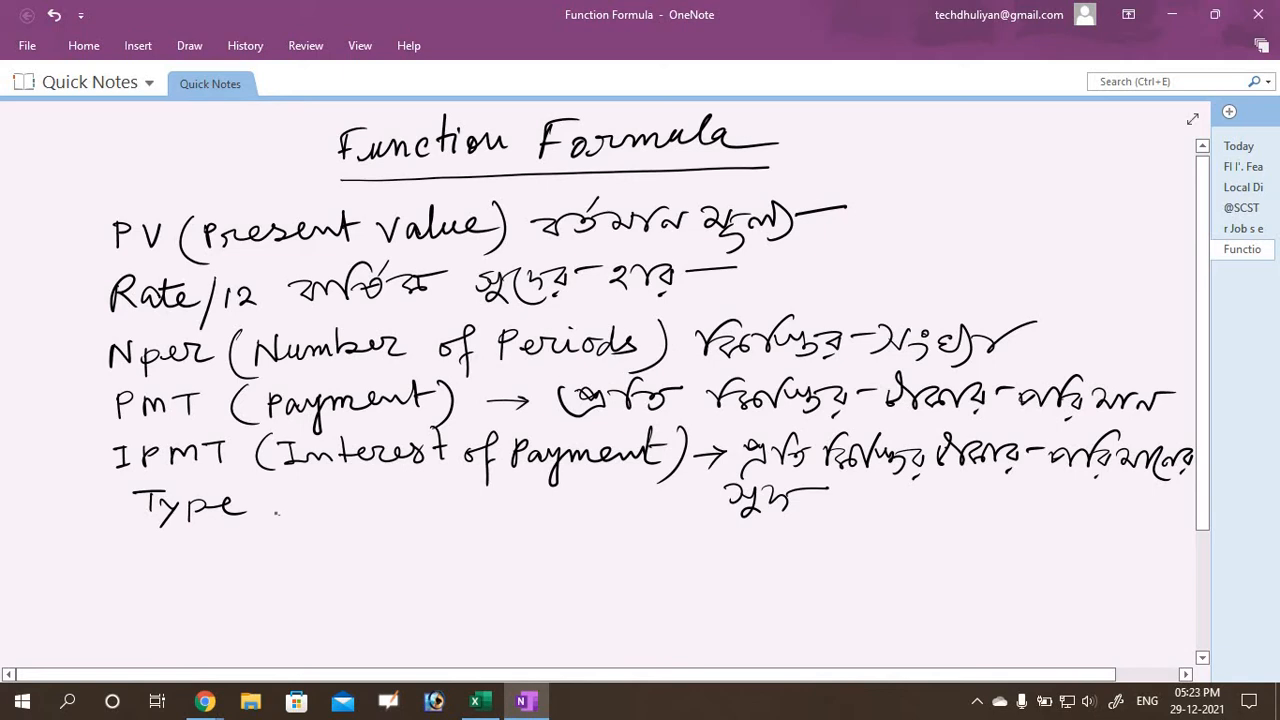
pyautogui.moveTo(276, 512)
pyautogui.mouseDown()
pyautogui.moveTo(316, 512)
pyautogui.moveTo(300, 524)
pyautogui.mouseUp()
pyautogui.moveTo(334, 510)
pyautogui.mouseDown()
pyautogui.moveTo(344, 522)
pyautogui.moveTo(418, 510)
pyautogui.mouseUp()
pyautogui.moveTo(424, 509); pyautogui.dragTo(456, 502)
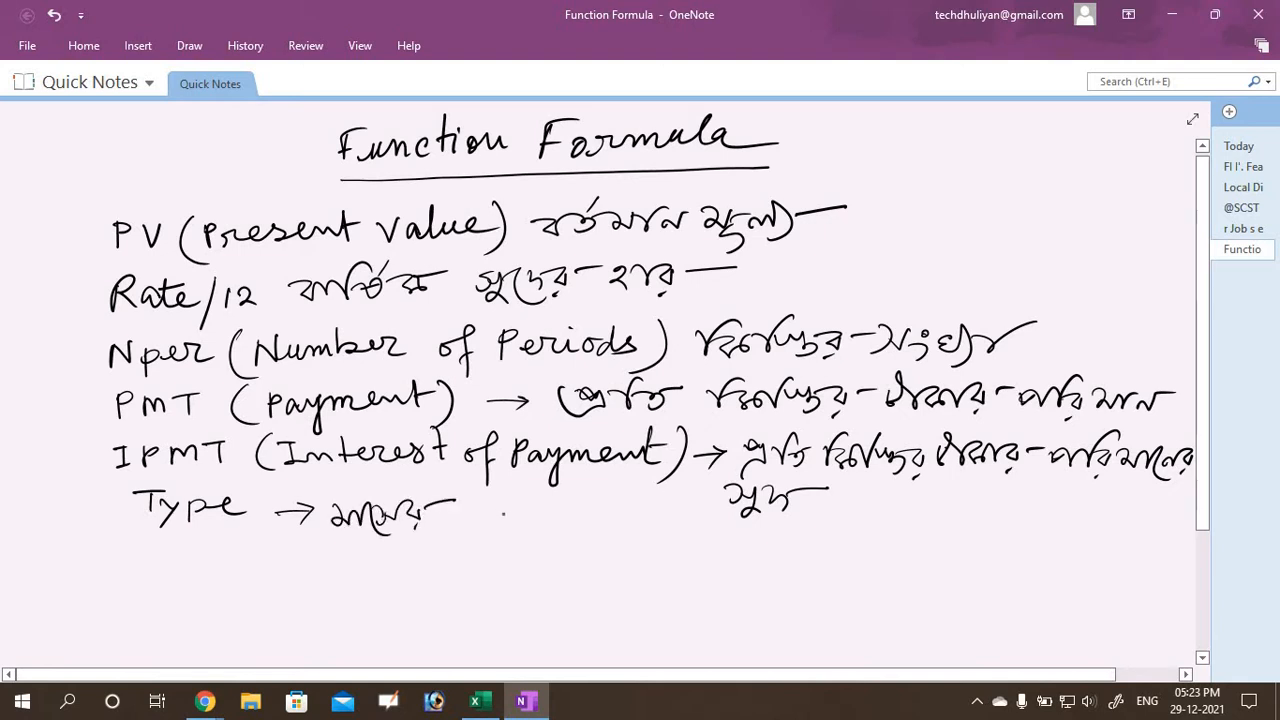
pyautogui.moveTo(470, 511)
pyautogui.mouseDown()
pyautogui.moveTo(498, 534)
pyautogui.moveTo(520, 512)
pyautogui.moveTo(520, 528)
pyautogui.moveTo(572, 536)
pyautogui.moveTo(590, 507)
pyautogui.moveTo(520, 526)
pyautogui.mouseUp()
pyautogui.moveTo(604, 500)
pyautogui.mouseDown()
pyautogui.moveTo(622, 534)
pyautogui.moveTo(680, 522)
pyautogui.moveTo(710, 540)
pyautogui.moveTo(748, 515)
pyautogui.mouseUp()
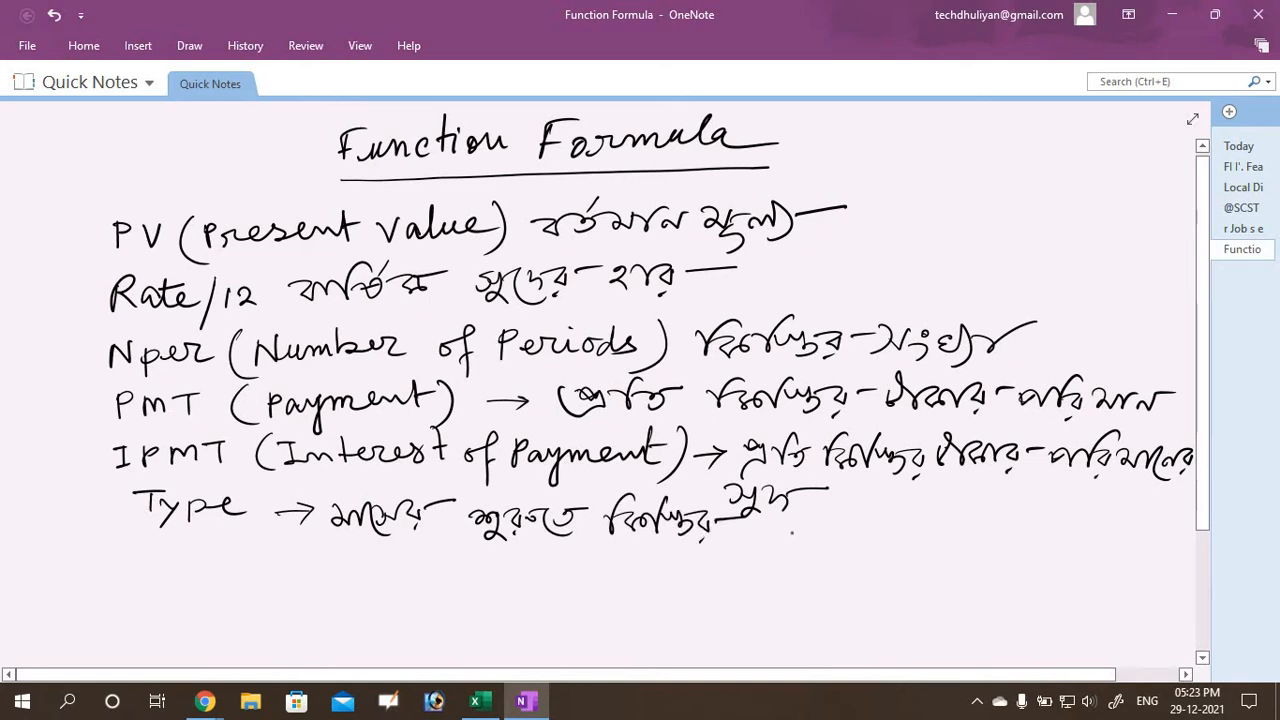
pyautogui.moveTo(752, 520)
pyautogui.mouseDown()
pyautogui.moveTo(770, 540)
pyautogui.moveTo(794, 530)
pyautogui.moveTo(814, 548)
pyautogui.moveTo(862, 519)
pyautogui.mouseUp()
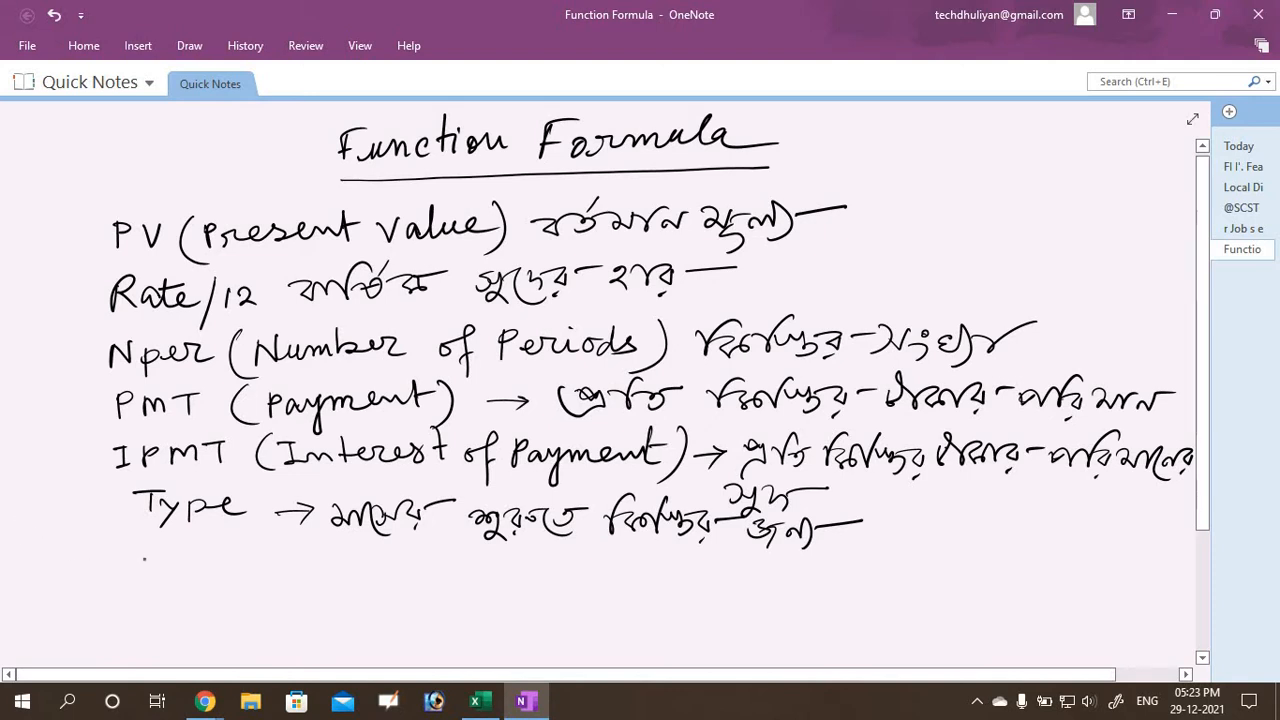
# - Handwrite "FV (Future Value)" on the seventh line with an arrow and the Bengali meaning "ভবিষ্যৎ মূল্য"
pyautogui.moveTo(130, 549); pyautogui.dragTo(130, 572)
pyautogui.moveTo(129, 548)
pyautogui.mouseDown()
pyautogui.moveTo(172, 569)
pyautogui.moveTo(181, 548)
pyautogui.moveTo(240, 578)
pyautogui.mouseUp()
pyautogui.moveTo(238, 550)
pyautogui.mouseDown()
pyautogui.moveTo(258, 547)
pyautogui.moveTo(270, 578)
pyautogui.moveTo(358, 570)
pyautogui.mouseUp()
pyautogui.moveTo(282, 558)
pyautogui.mouseDown()
pyautogui.moveTo(377, 578)
pyautogui.moveTo(390, 553)
pyautogui.mouseUp()
pyautogui.moveTo(404, 562); pyautogui.dragTo(404, 575)
pyautogui.moveTo(410, 545)
pyautogui.mouseDown()
pyautogui.moveTo(414, 575)
pyautogui.moveTo(440, 560)
pyautogui.moveTo(462, 574)
pyautogui.moveTo(458, 590)
pyautogui.moveTo(534, 570)
pyautogui.moveTo(521, 582)
pyautogui.moveTo(588, 578)
pyautogui.mouseUp()
pyautogui.moveTo(594, 566)
pyautogui.mouseDown()
pyautogui.moveTo(606, 584)
pyautogui.moveTo(638, 550)
pyautogui.mouseUp()
pyautogui.moveTo(612, 570); pyautogui.dragTo(650, 582)
pyautogui.moveTo(650, 562)
pyautogui.mouseDown()
pyautogui.moveTo(668, 580)
pyautogui.moveTo(656, 600)
pyautogui.moveTo(704, 562)
pyautogui.moveTo(708, 590)
pyautogui.moveTo(760, 586)
pyautogui.moveTo(772, 600)
pyautogui.moveTo(804, 568)
pyautogui.moveTo(864, 572)
pyautogui.mouseUp()
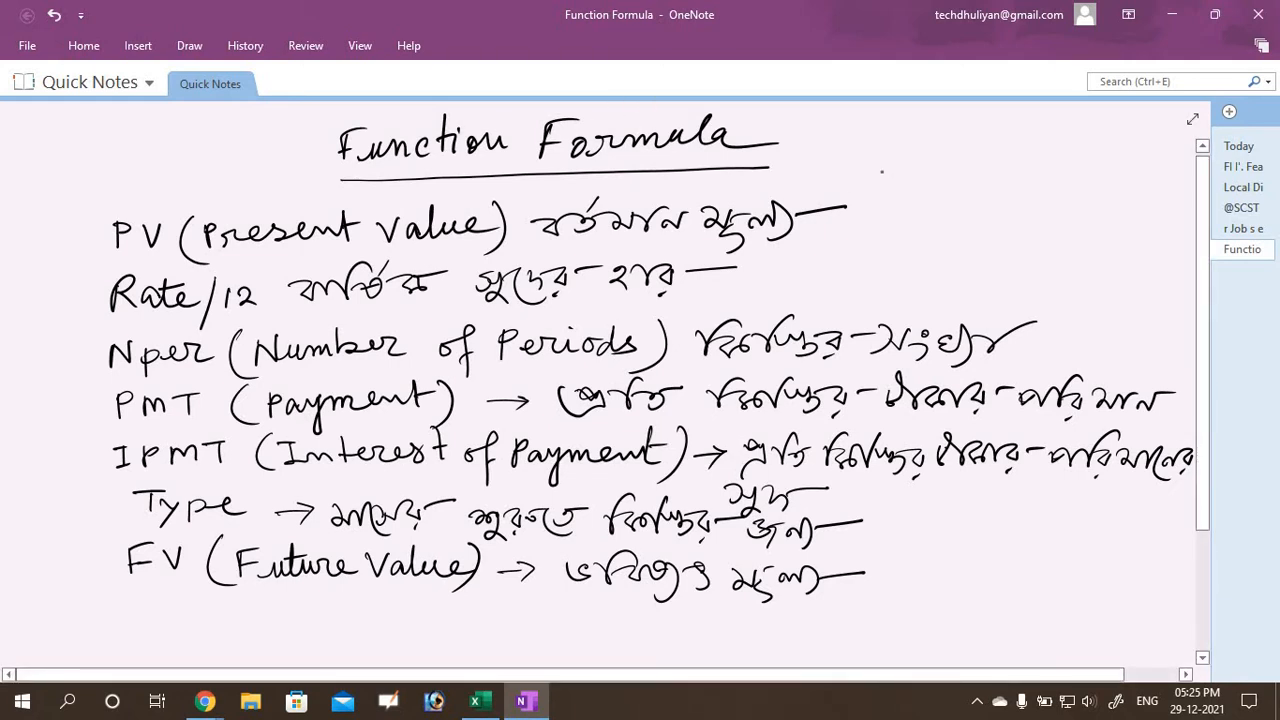
# - Erase the "Function Formula" heading and all seven handwritten lines to leave the page blank
pyautogui.moveTo(810, 150)
pyautogui.mouseDown()
pyautogui.moveTo(295, 148)
pyautogui.moveTo(445, 122)
pyautogui.mouseUp()
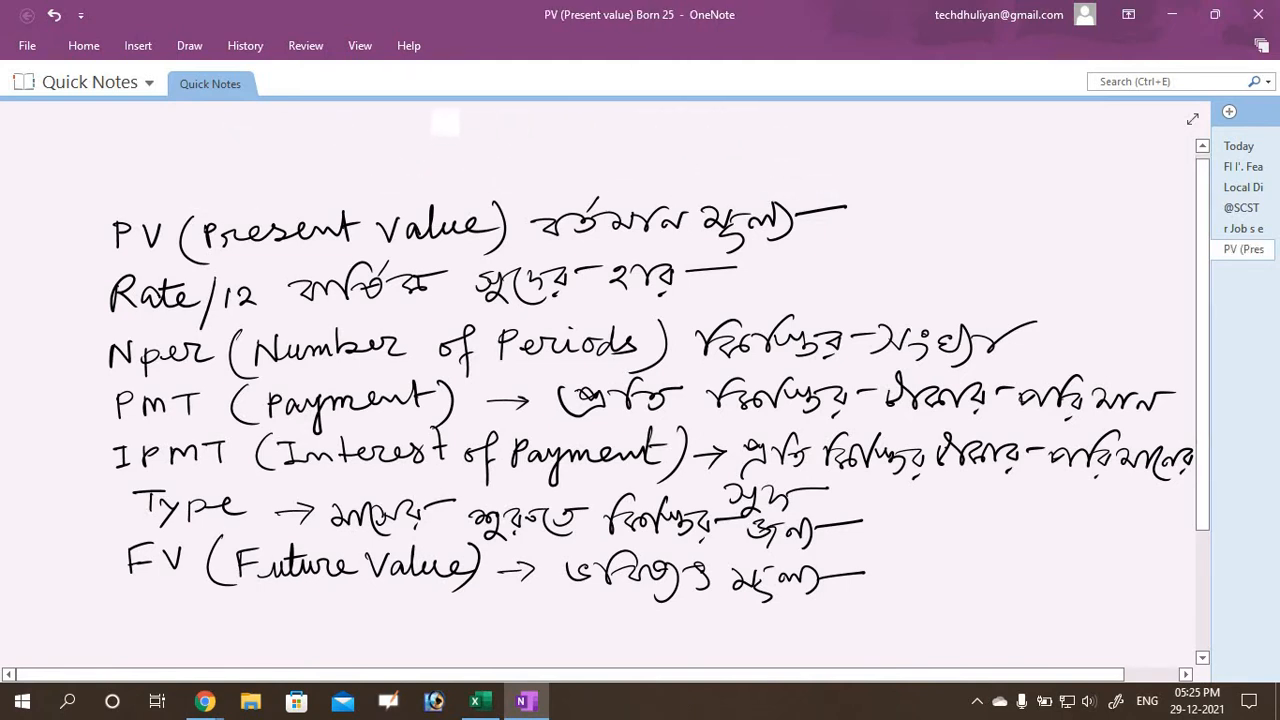
pyautogui.moveTo(74, 251)
pyautogui.mouseDown()
pyautogui.moveTo(447, 220)
pyautogui.moveTo(141, 255)
pyautogui.mouseUp()
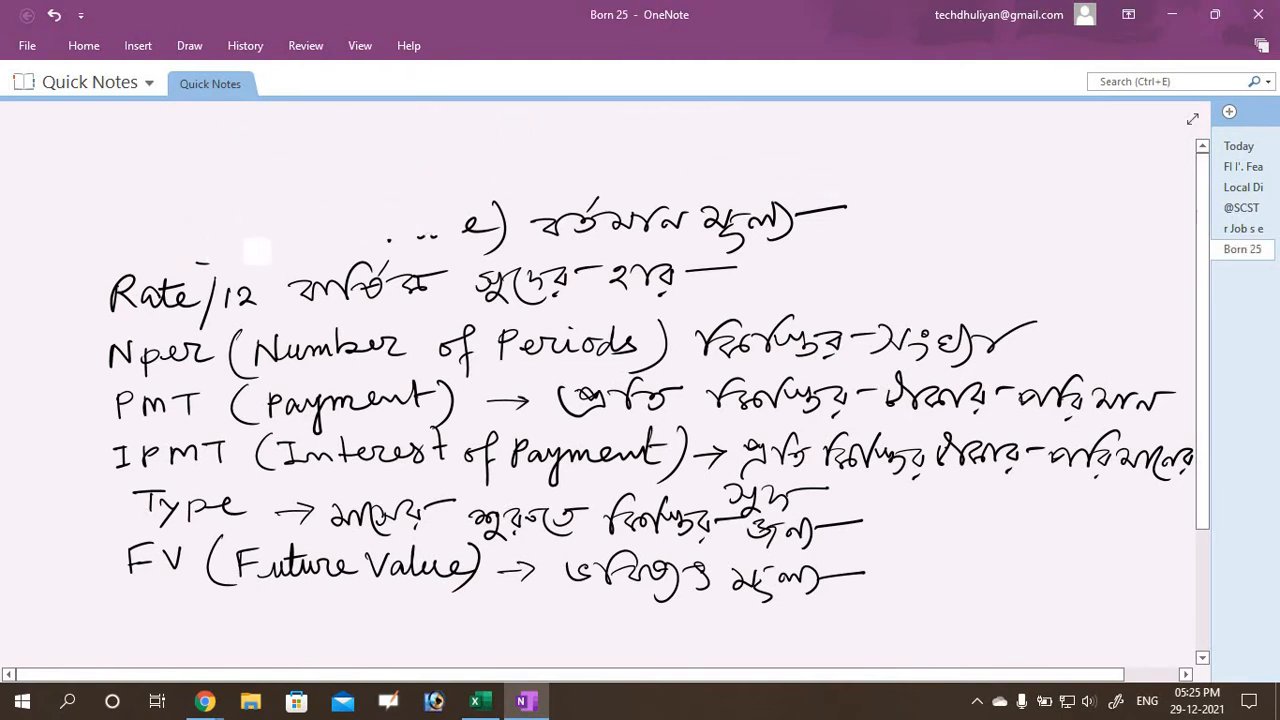
pyautogui.moveTo(257, 251)
pyautogui.mouseDown()
pyautogui.moveTo(841, 231)
pyautogui.moveTo(601, 212)
pyautogui.moveTo(760, 227)
pyautogui.moveTo(358, 245)
pyautogui.mouseUp()
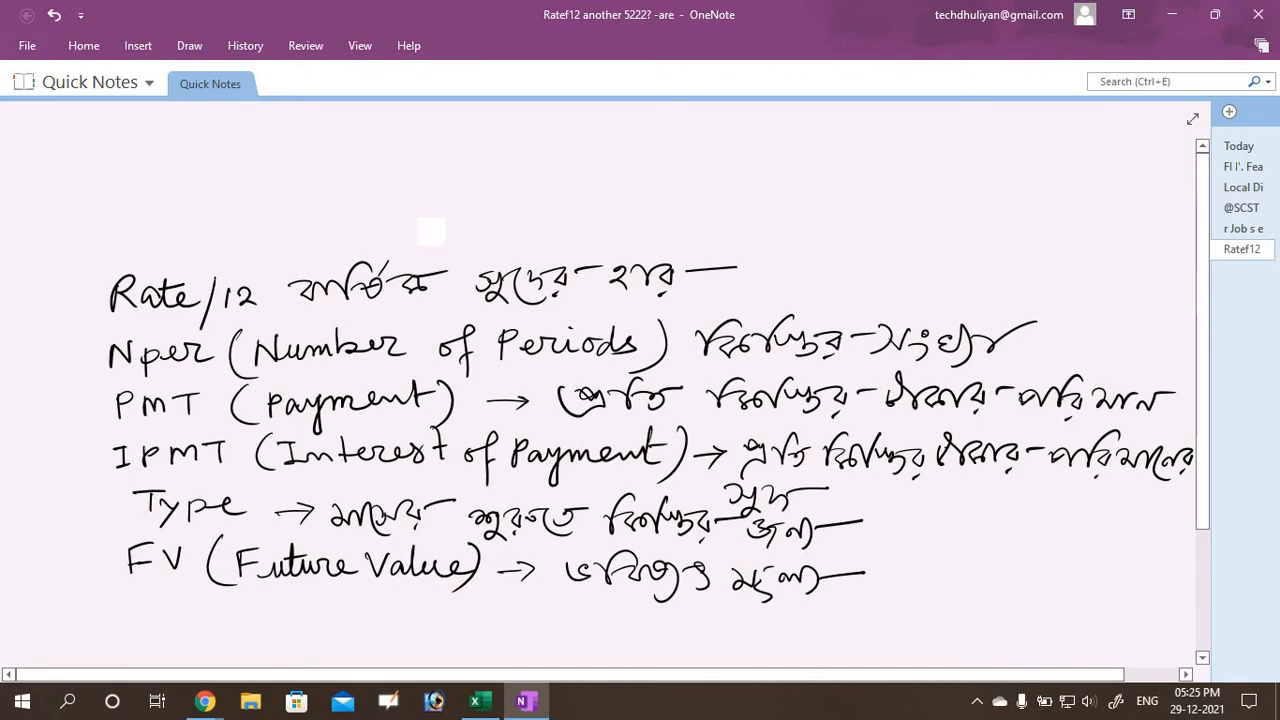
pyautogui.moveTo(169, 285)
pyautogui.mouseDown()
pyautogui.moveTo(128, 290)
pyautogui.moveTo(123, 303)
pyautogui.moveTo(239, 285)
pyautogui.moveTo(208, 298)
pyautogui.moveTo(150, 294)
pyautogui.moveTo(142, 280)
pyautogui.moveTo(318, 290)
pyautogui.moveTo(478, 275)
pyautogui.moveTo(302, 306)
pyautogui.moveTo(721, 275)
pyautogui.moveTo(268, 350)
pyautogui.moveTo(112, 356)
pyautogui.moveTo(610, 341)
pyautogui.moveTo(405, 343)
pyautogui.moveTo(288, 388)
pyautogui.moveTo(110, 400)
pyautogui.moveTo(115, 452)
pyautogui.moveTo(195, 520)
pyautogui.moveTo(162, 578)
pyautogui.moveTo(795, 571)
pyautogui.moveTo(241, 557)
pyautogui.moveTo(373, 583)
pyautogui.moveTo(836, 592)
pyautogui.moveTo(257, 493)
pyautogui.moveTo(411, 442)
pyautogui.moveTo(160, 423)
pyautogui.moveTo(410, 395)
pyautogui.moveTo(243, 378)
pyautogui.moveTo(380, 414)
pyautogui.moveTo(204, 512)
pyautogui.moveTo(243, 548)
pyautogui.moveTo(306, 523)
pyautogui.moveTo(907, 454)
pyautogui.moveTo(1159, 441)
pyautogui.moveTo(777, 376)
pyautogui.moveTo(987, 344)
pyautogui.moveTo(980, 357)
pyautogui.moveTo(643, 329)
pyautogui.moveTo(875, 366)
pyautogui.moveTo(782, 421)
pyautogui.moveTo(263, 483)
pyautogui.moveTo(780, 386)
pyautogui.moveTo(626, 363)
pyautogui.moveTo(1149, 422)
pyautogui.moveTo(1024, 372)
pyautogui.moveTo(1127, 466)
pyautogui.moveTo(1183, 461)
pyautogui.moveTo(489, 474)
pyautogui.moveTo(877, 451)
pyautogui.moveTo(592, 518)
pyautogui.moveTo(807, 545)
pyautogui.moveTo(819, 535)
pyautogui.mouseUp()
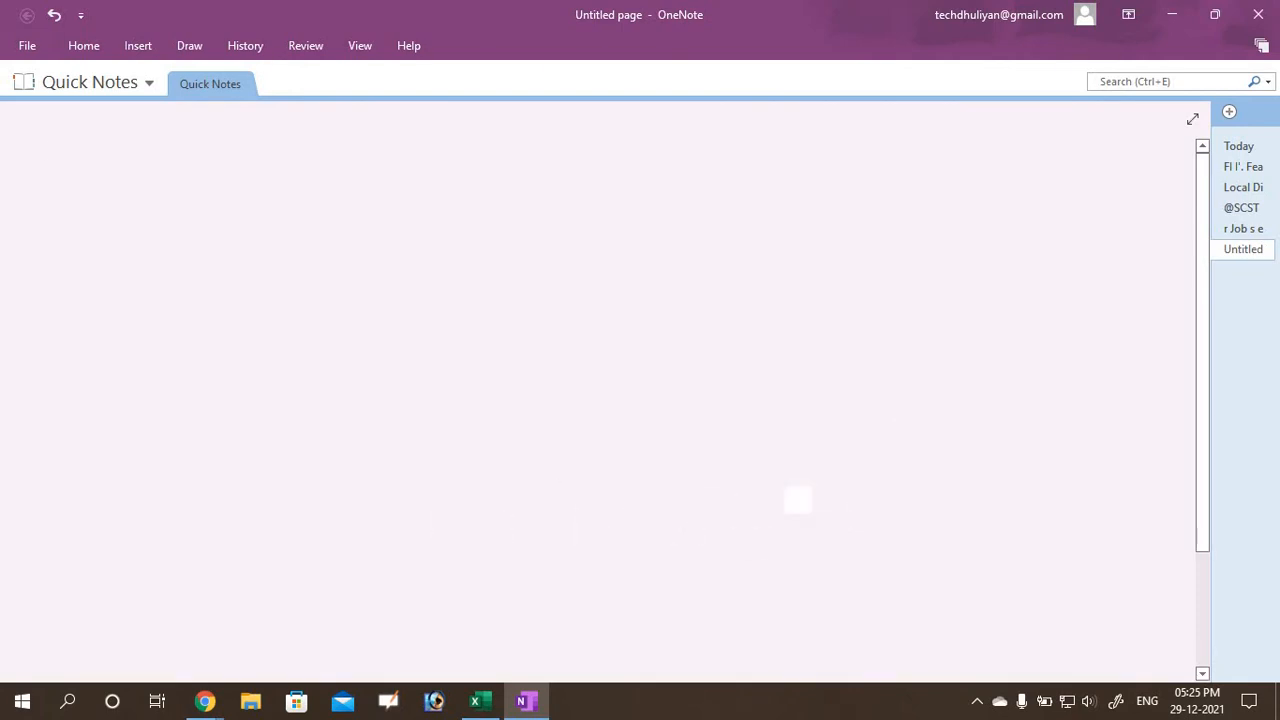
pyautogui.press('e')
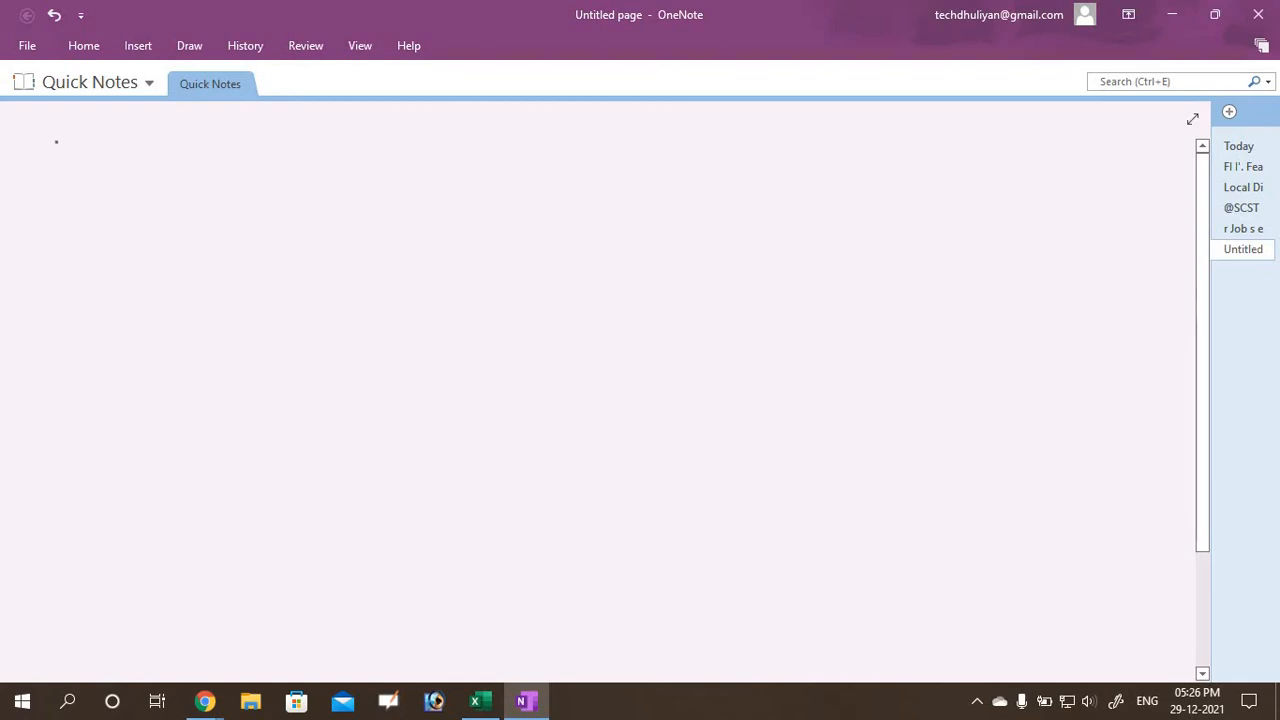
# - Handwrite a circled 1 and the problem's first line, "প্রতি মাসের শেষে 2000 টাকা কিস্তিতে মোট 24 টি"
pyautogui.moveTo(55, 138)
pyautogui.mouseDown()
pyautogui.moveTo(55, 162)
pyautogui.moveTo(60, 133)
pyautogui.mouseUp()
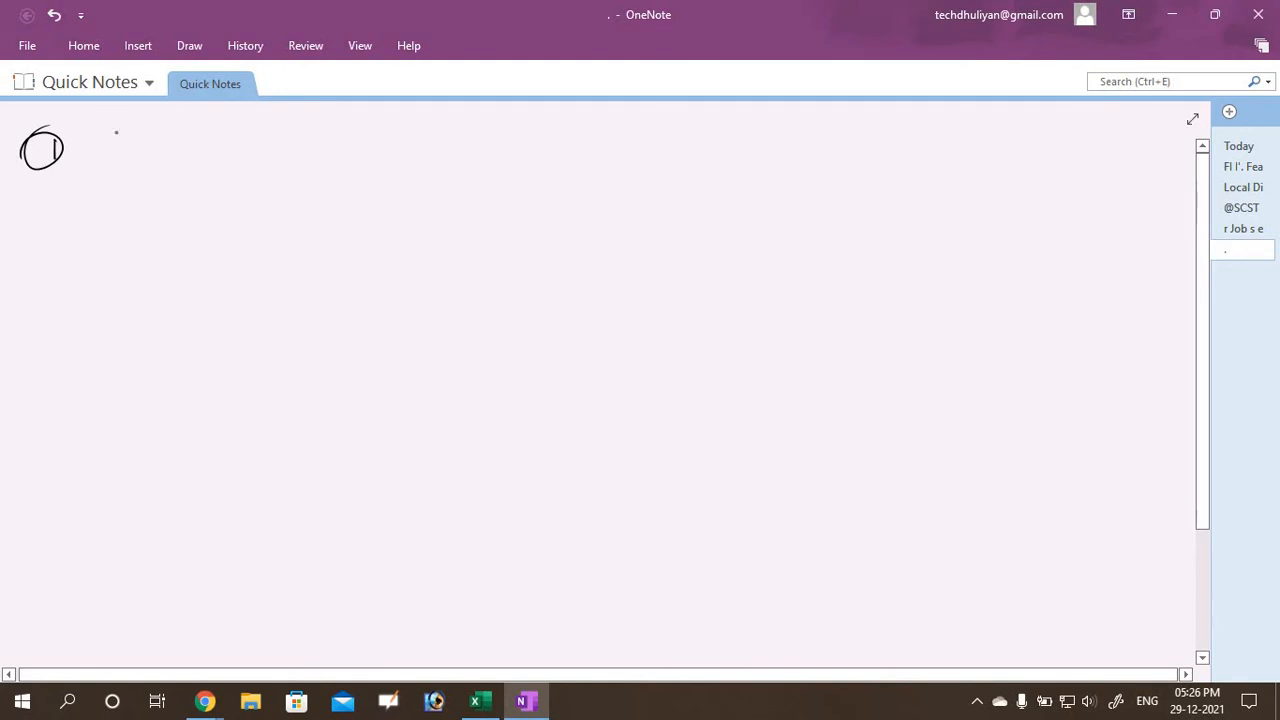
pyautogui.moveTo(96, 142)
pyautogui.mouseDown()
pyautogui.moveTo(113, 143)
pyautogui.moveTo(100, 167)
pyautogui.moveTo(85, 138)
pyautogui.mouseUp()
pyautogui.moveTo(122, 147); pyautogui.dragTo(140, 159)
pyautogui.moveTo(148, 151)
pyautogui.mouseDown()
pyautogui.moveTo(213, 162)
pyautogui.moveTo(310, 135)
pyautogui.moveTo(304, 160)
pyautogui.moveTo(348, 130)
pyautogui.moveTo(386, 172)
pyautogui.moveTo(404, 148)
pyautogui.moveTo(446, 145)
pyautogui.mouseUp()
pyautogui.click(416, 152)
pyautogui.moveTo(442, 133); pyautogui.dragTo(441, 149)
pyautogui.moveTo(428, 137)
pyautogui.mouseDown()
pyautogui.moveTo(471, 127)
pyautogui.moveTo(510, 152)
pyautogui.moveTo(549, 139)
pyautogui.mouseUp()
pyautogui.moveTo(569, 136); pyautogui.dragTo(627, 130)
pyautogui.moveTo(626, 134); pyautogui.dragTo(690, 142)
pyautogui.moveTo(610, 127); pyautogui.dragTo(624, 125)
pyautogui.moveTo(712, 130); pyautogui.dragTo(740, 152)
pyautogui.moveTo(726, 140)
pyautogui.mouseDown()
pyautogui.moveTo(798, 116)
pyautogui.moveTo(806, 150)
pyautogui.mouseUp()
pyautogui.moveTo(822, 132)
pyautogui.mouseDown()
pyautogui.moveTo(845, 127)
pyautogui.moveTo(871, 154)
pyautogui.moveTo(864, 128)
pyautogui.moveTo(899, 123)
pyautogui.moveTo(918, 150)
pyautogui.moveTo(1026, 114)
pyautogui.moveTo(1074, 152)
pyautogui.mouseUp()
pyautogui.moveTo(1100, 130)
pyautogui.mouseDown()
pyautogui.moveTo(1126, 150)
pyautogui.moveTo(1146, 146)
pyautogui.moveTo(1154, 114)
pyautogui.mouseUp()
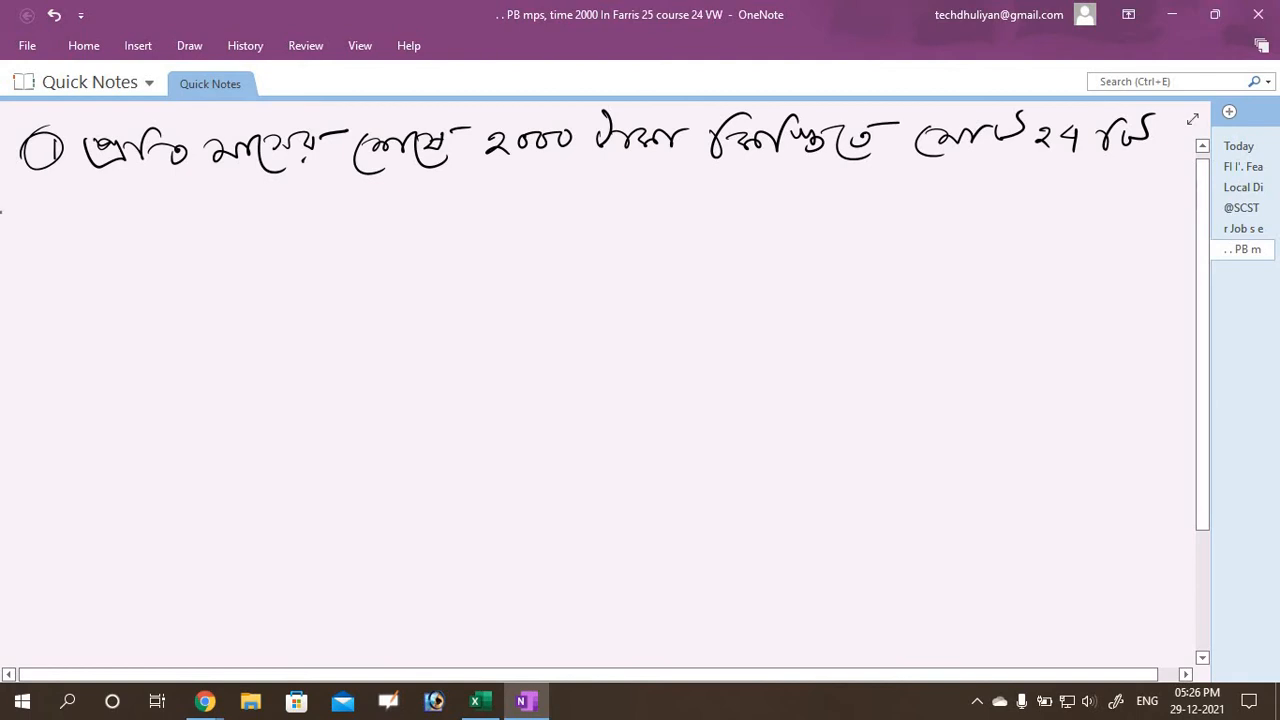
# - Continue the problem on the second line with "কিস্তিতে একটি কম্পিউটার কিনবেন এবং কোম্পানী"
pyautogui.moveTo(37, 200)
pyautogui.mouseDown()
pyautogui.moveTo(58, 222)
pyautogui.moveTo(84, 180)
pyautogui.mouseUp()
pyautogui.moveTo(60, 202)
pyautogui.mouseDown()
pyautogui.moveTo(82, 220)
pyautogui.moveTo(122, 202)
pyautogui.moveTo(220, 232)
pyautogui.moveTo(236, 188)
pyautogui.moveTo(282, 230)
pyautogui.moveTo(408, 192)
pyautogui.moveTo(436, 214)
pyautogui.moveTo(476, 206)
pyautogui.moveTo(498, 176)
pyautogui.mouseUp()
pyautogui.moveTo(488, 192)
pyautogui.mouseDown()
pyautogui.moveTo(518, 206)
pyautogui.moveTo(566, 186)
pyautogui.moveTo(566, 204)
pyautogui.moveTo(550, 162)
pyautogui.moveTo(594, 198)
pyautogui.moveTo(644, 200)
pyautogui.moveTo(688, 176)
pyautogui.moveTo(830, 220)
pyautogui.mouseUp()
pyautogui.moveTo(806, 178)
pyautogui.mouseDown()
pyautogui.moveTo(818, 198)
pyautogui.moveTo(876, 180)
pyautogui.mouseUp()
pyautogui.moveTo(734, 186); pyautogui.dragTo(748, 200)
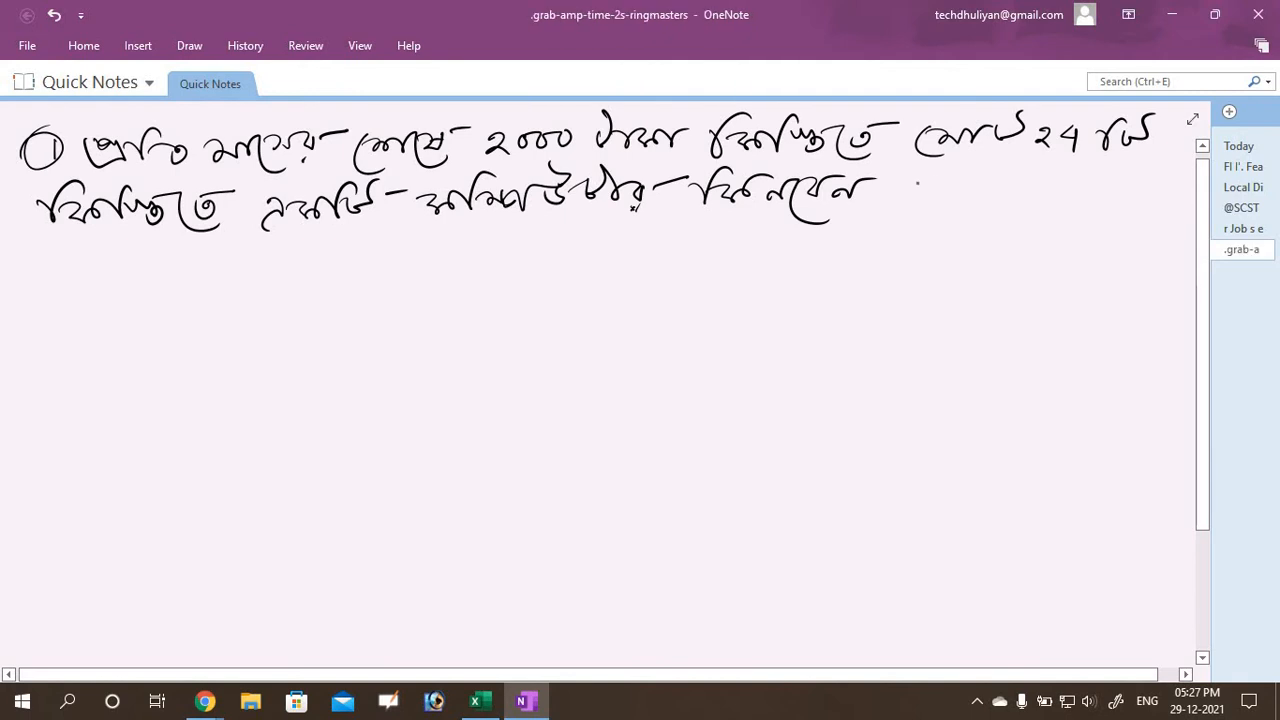
pyautogui.moveTo(926, 182)
pyautogui.mouseDown()
pyautogui.moveTo(916, 198)
pyautogui.moveTo(956, 204)
pyautogui.moveTo(970, 222)
pyautogui.mouseUp()
pyautogui.moveTo(962, 186)
pyautogui.mouseDown()
pyautogui.moveTo(1020, 214)
pyautogui.moveTo(1056, 186)
pyautogui.moveTo(1134, 196)
pyautogui.moveTo(1155, 222)
pyautogui.moveTo(1190, 186)
pyautogui.mouseUp()
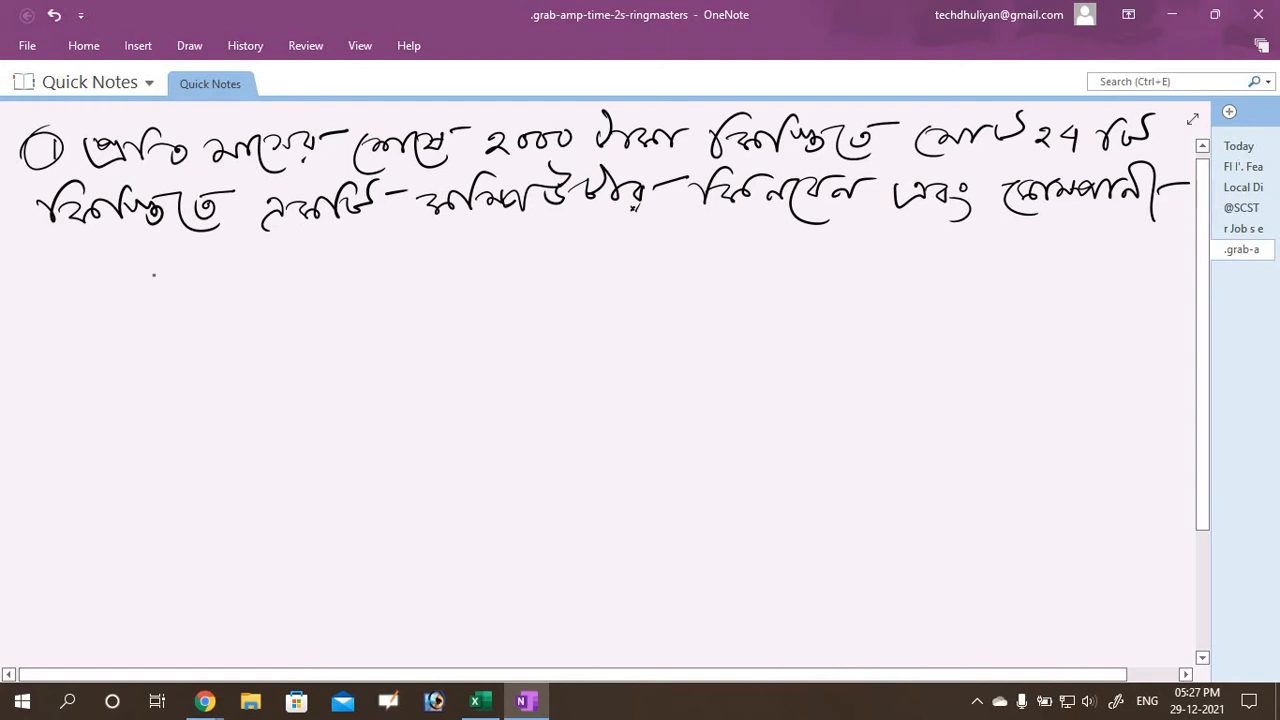
# - Handwrite the interest condition "12% সুদ সহ টাকাটি নিবে।" at the start of the third line
pyautogui.moveTo(51, 255)
pyautogui.mouseDown()
pyautogui.moveTo(53, 277)
pyautogui.moveTo(88, 272)
pyautogui.moveTo(97, 288)
pyautogui.moveTo(108, 256)
pyautogui.mouseUp()
pyautogui.moveTo(124, 276)
pyautogui.mouseDown()
pyautogui.moveTo(168, 266)
pyautogui.moveTo(188, 288)
pyautogui.moveTo(232, 252)
pyautogui.moveTo(290, 278)
pyautogui.moveTo(320, 256)
pyautogui.mouseUp()
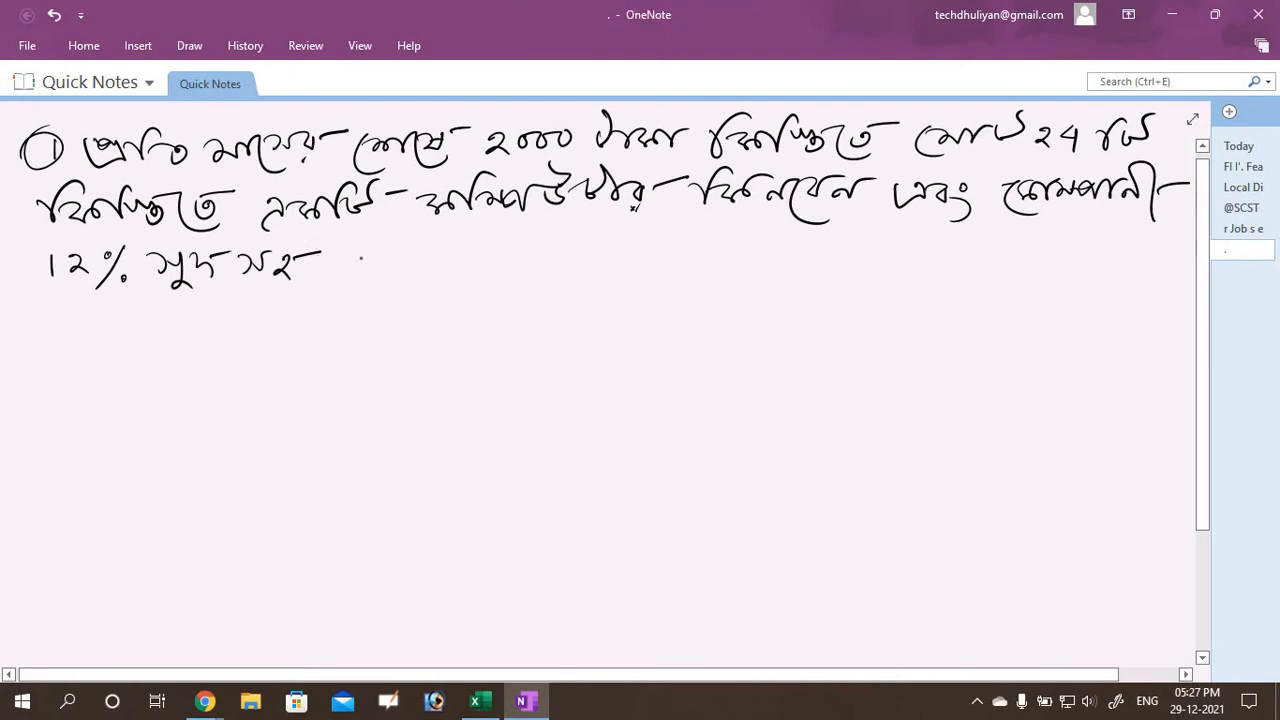
pyautogui.moveTo(346, 254)
pyautogui.mouseDown()
pyautogui.moveTo(362, 272)
pyautogui.moveTo(360, 240)
pyautogui.mouseUp()
pyautogui.moveTo(360, 256)
pyautogui.mouseDown()
pyautogui.moveTo(444, 262)
pyautogui.moveTo(458, 242)
pyautogui.mouseUp()
pyautogui.moveTo(454, 230)
pyautogui.mouseDown()
pyautogui.moveTo(472, 250)
pyautogui.moveTo(488, 246)
pyautogui.mouseUp()
pyautogui.moveTo(478, 246)
pyautogui.mouseDown()
pyautogui.moveTo(500, 220)
pyautogui.moveTo(568, 246)
pyautogui.moveTo(618, 250)
pyautogui.moveTo(636, 232)
pyautogui.mouseUp()
pyautogui.moveTo(652, 234); pyautogui.dragTo(652, 258)
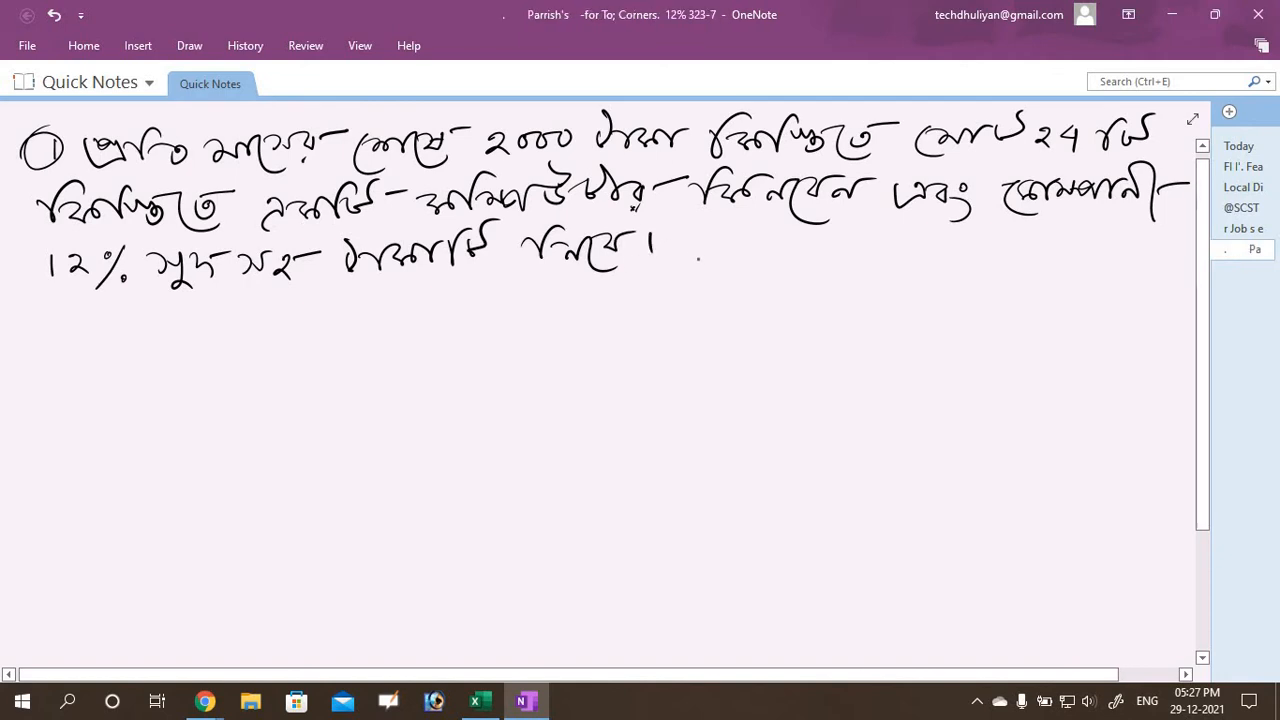
# - Handwrite the total repayment sentence "এক্ষেত্রে আমরা পরিশোধ করবো 2000×24 = 48000 টাকা।" across the third and fourth lines
pyautogui.moveTo(712, 242)
pyautogui.mouseDown()
pyautogui.moveTo(692, 262)
pyautogui.moveTo(766, 266)
pyautogui.moveTo(826, 242)
pyautogui.moveTo(838, 258)
pyautogui.moveTo(878, 238)
pyautogui.mouseUp()
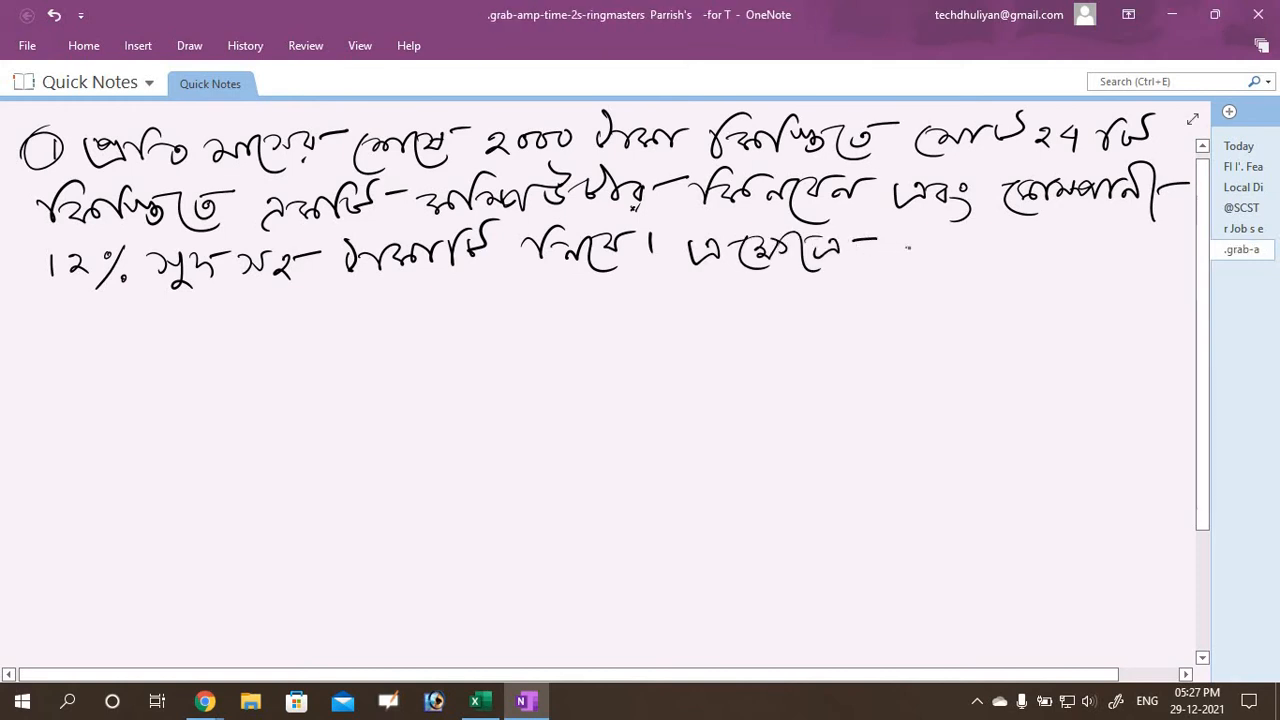
pyautogui.moveTo(898, 244)
pyautogui.mouseDown()
pyautogui.moveTo(920, 258)
pyautogui.moveTo(1066, 256)
pyautogui.mouseUp()
pyautogui.moveTo(1064, 226)
pyautogui.mouseDown()
pyautogui.moveTo(1140, 270)
pyautogui.moveTo(1146, 254)
pyautogui.moveTo(1196, 244)
pyautogui.mouseUp()
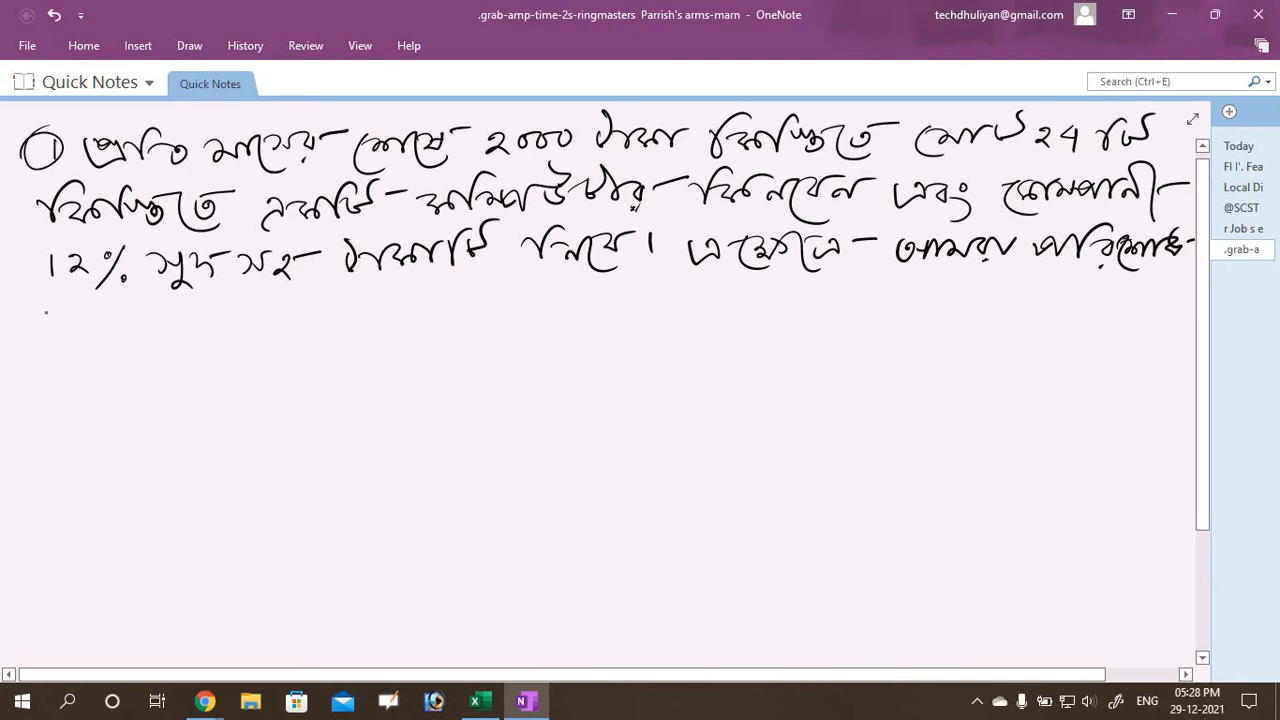
pyautogui.moveTo(45, 310)
pyautogui.mouseDown()
pyautogui.moveTo(66, 326)
pyautogui.moveTo(102, 308)
pyautogui.moveTo(98, 334)
pyautogui.moveTo(126, 304)
pyautogui.mouseUp()
pyautogui.moveTo(124, 306)
pyautogui.mouseDown()
pyautogui.moveTo(152, 340)
pyautogui.moveTo(156, 320)
pyautogui.moveTo(182, 322)
pyautogui.mouseUp()
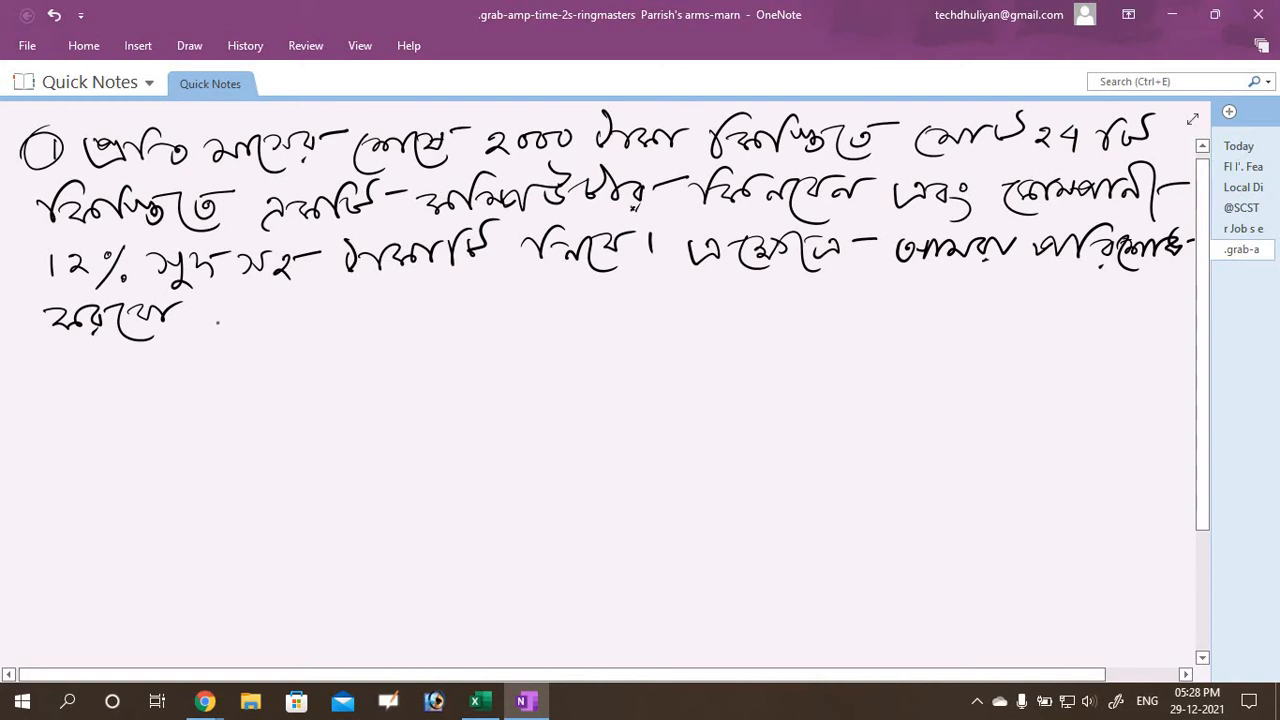
pyautogui.moveTo(214, 312)
pyautogui.mouseDown()
pyautogui.moveTo(232, 328)
pyautogui.moveTo(286, 311)
pyautogui.moveTo(321, 328)
pyautogui.mouseUp()
pyautogui.moveTo(318, 310)
pyautogui.mouseDown()
pyautogui.moveTo(306, 332)
pyautogui.moveTo(372, 316)
pyautogui.moveTo(367, 332)
pyautogui.moveTo(428, 311)
pyautogui.mouseUp()
pyautogui.moveTo(402, 321); pyautogui.dragTo(468, 316)
pyautogui.moveTo(463, 304)
pyautogui.mouseDown()
pyautogui.moveTo(464, 332)
pyautogui.moveTo(570, 300)
pyautogui.moveTo(626, 320)
pyautogui.moveTo(722, 320)
pyautogui.mouseUp()
pyautogui.moveTo(720, 300); pyautogui.dragTo(740, 296)
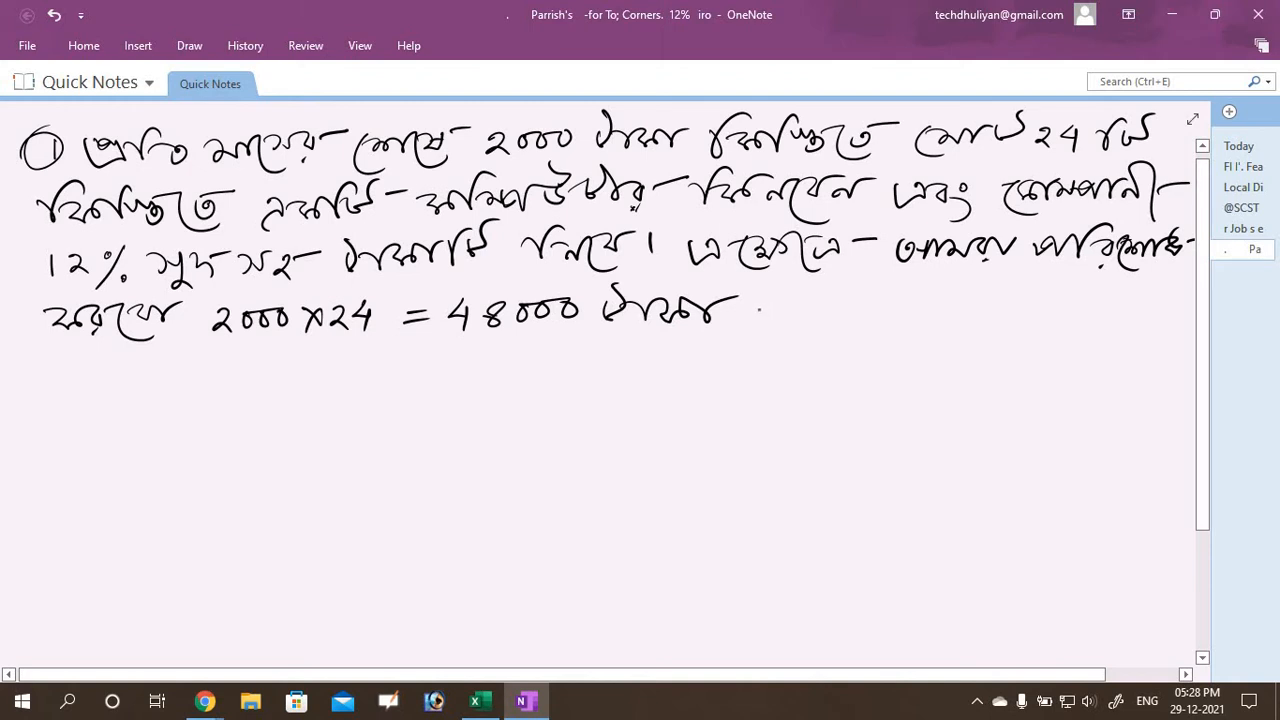
pyautogui.moveTo(759, 306); pyautogui.dragTo(759, 320)
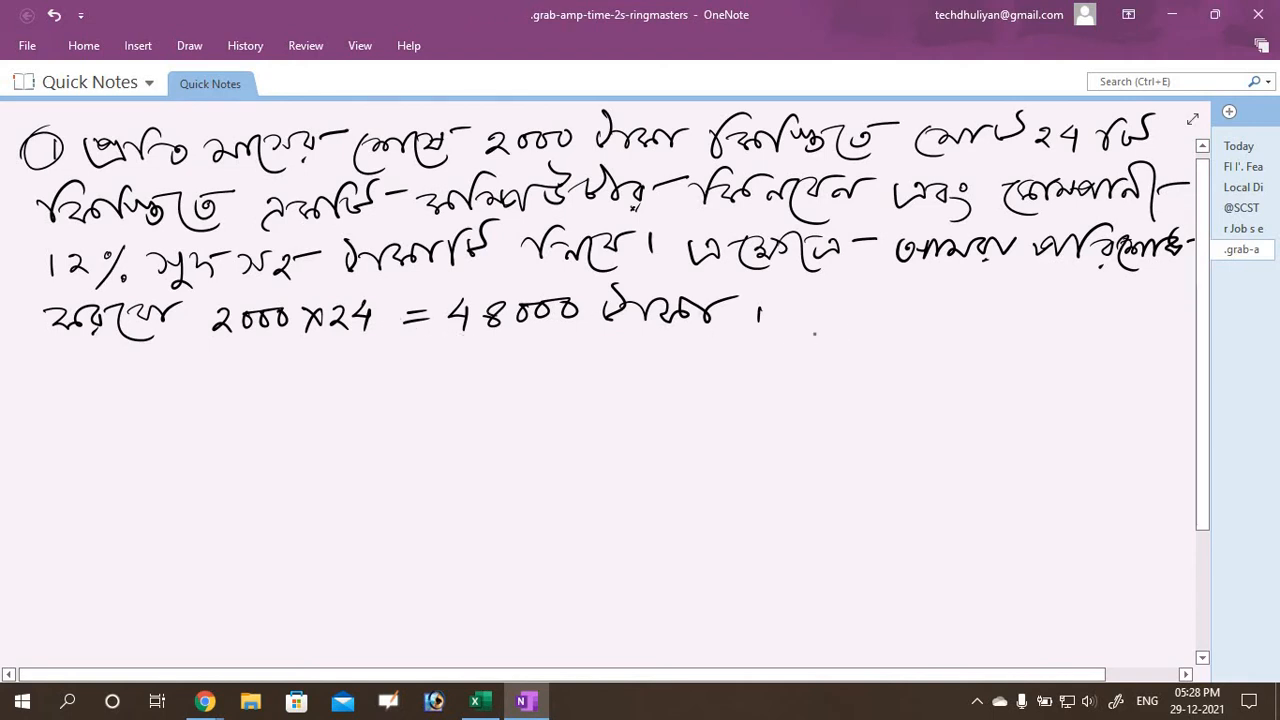
# - Finish the problem with the question "এক্ষেত্রে কম্পিউটারের বর্তমান মূল্যটি কত হবে?" across the fourth and fifth lines
pyautogui.moveTo(814, 302)
pyautogui.mouseDown()
pyautogui.moveTo(826, 318)
pyautogui.moveTo(843, 309)
pyautogui.moveTo(918, 338)
pyautogui.moveTo(940, 324)
pyautogui.moveTo(926, 332)
pyautogui.mouseUp()
pyautogui.moveTo(962, 310); pyautogui.dragTo(980, 309)
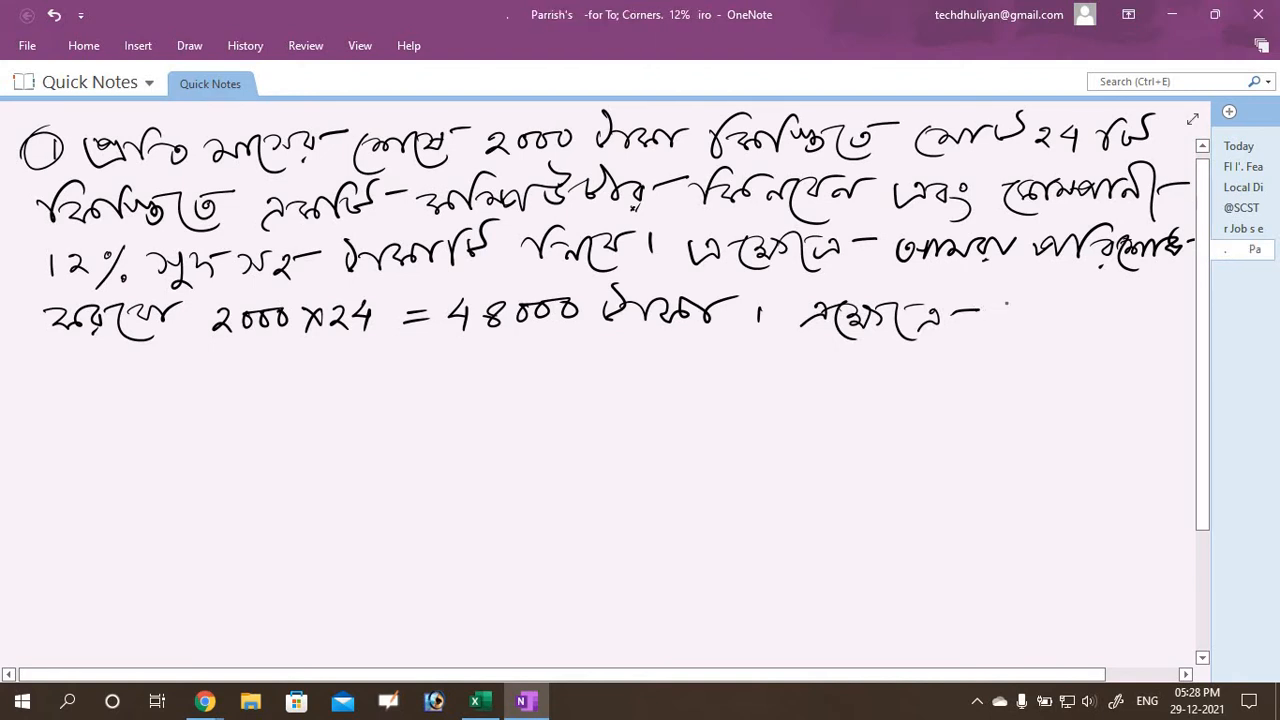
pyautogui.moveTo(988, 306)
pyautogui.mouseDown()
pyautogui.moveTo(1016, 326)
pyautogui.moveTo(1050, 292)
pyautogui.moveTo(1084, 316)
pyautogui.moveTo(1180, 312)
pyautogui.mouseUp()
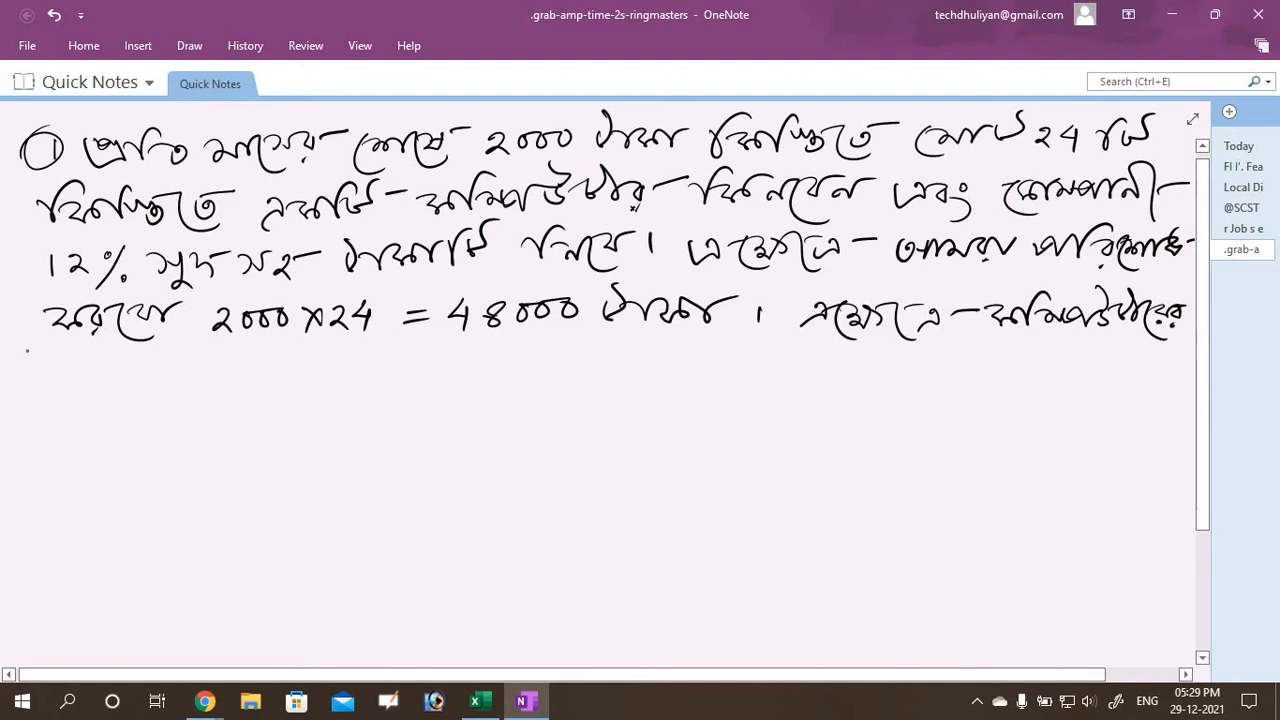
pyautogui.moveTo(34, 368)
pyautogui.mouseDown()
pyautogui.moveTo(118, 378)
pyautogui.moveTo(168, 358)
pyautogui.moveTo(226, 376)
pyautogui.moveTo(232, 394)
pyautogui.moveTo(256, 370)
pyautogui.moveTo(276, 388)
pyautogui.moveTo(302, 352)
pyautogui.moveTo(322, 364)
pyautogui.mouseUp()
pyautogui.moveTo(334, 356)
pyautogui.mouseDown()
pyautogui.moveTo(454, 376)
pyautogui.moveTo(476, 356)
pyautogui.moveTo(536, 388)
pyautogui.moveTo(564, 352)
pyautogui.moveTo(576, 380)
pyautogui.mouseUp()
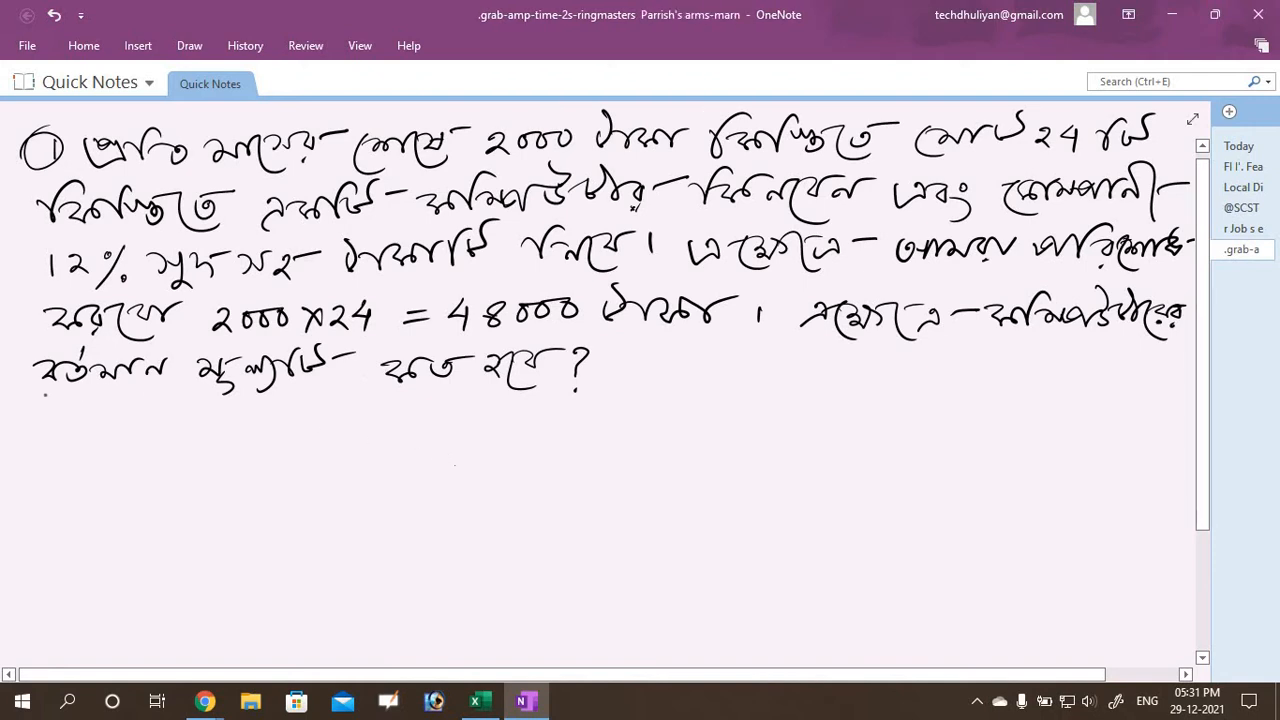
# - Underline "বর্তমান মূল্যটি" in the question and handwrite "PV ?" beneath it
pyautogui.moveTo(44, 397); pyautogui.dragTo(337, 384)
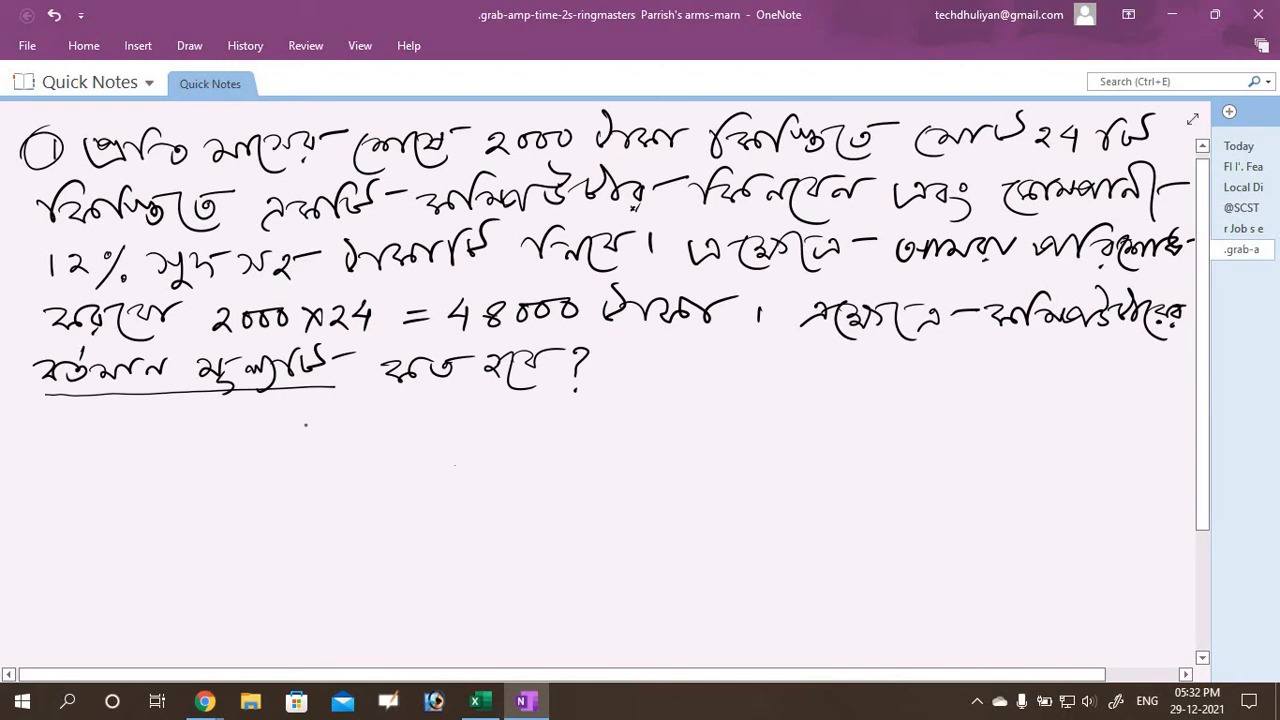
pyautogui.moveTo(182, 424)
pyautogui.mouseDown()
pyautogui.moveTo(181, 453)
pyautogui.moveTo(221, 426)
pyautogui.moveTo(249, 452)
pyautogui.mouseUp()
pyautogui.click(249, 467)
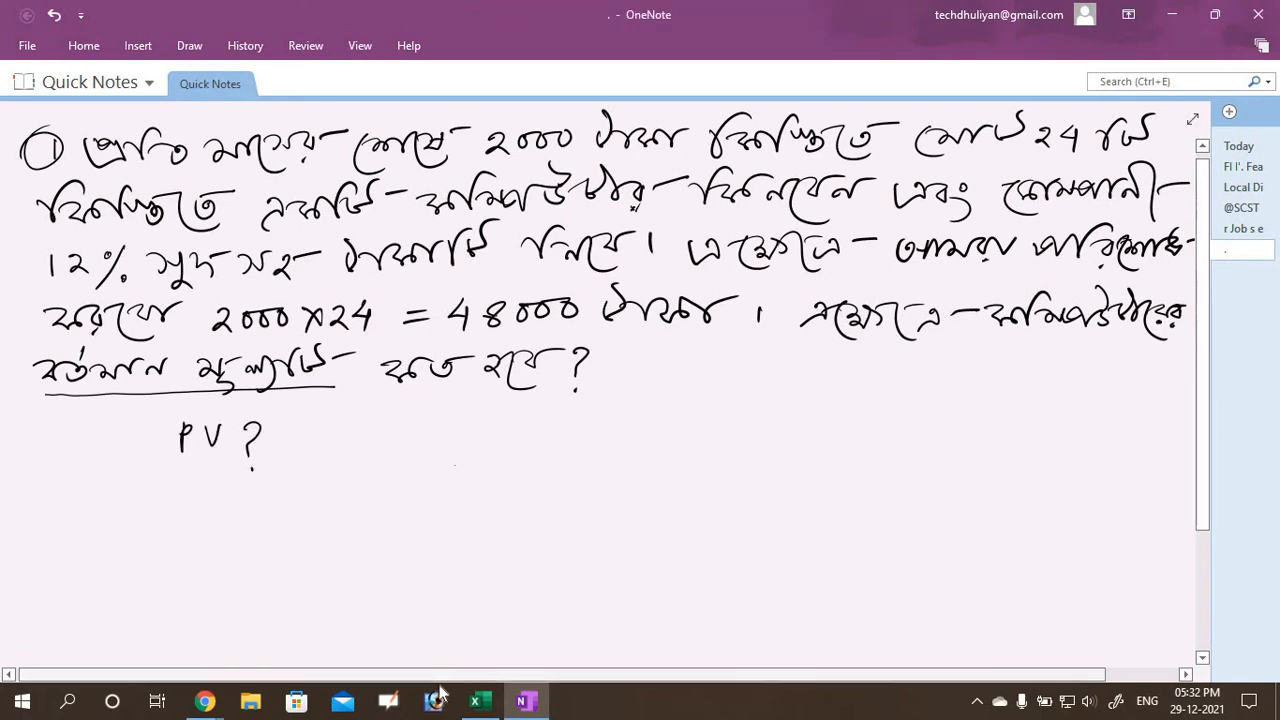
# - Switch to the blank Excel workbook, select cell B2 and zoom the worksheet to 274%
pyautogui.click(486, 708)
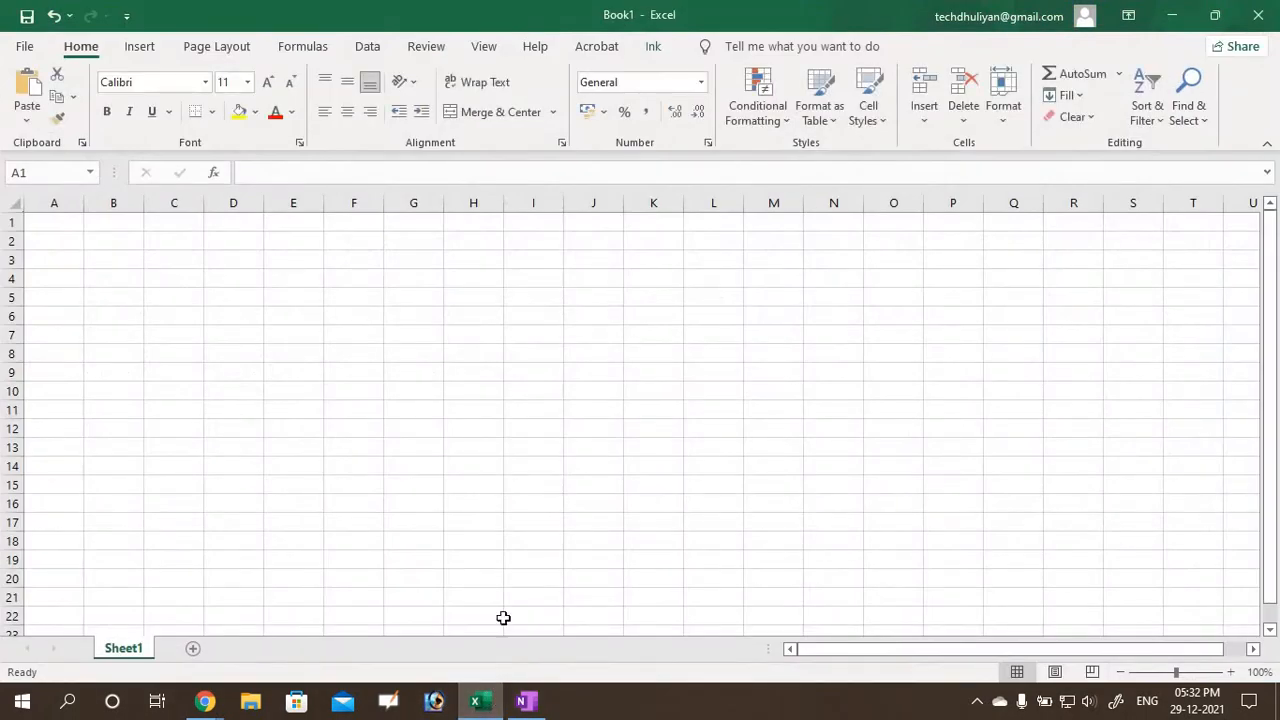
pyautogui.click(122, 239)
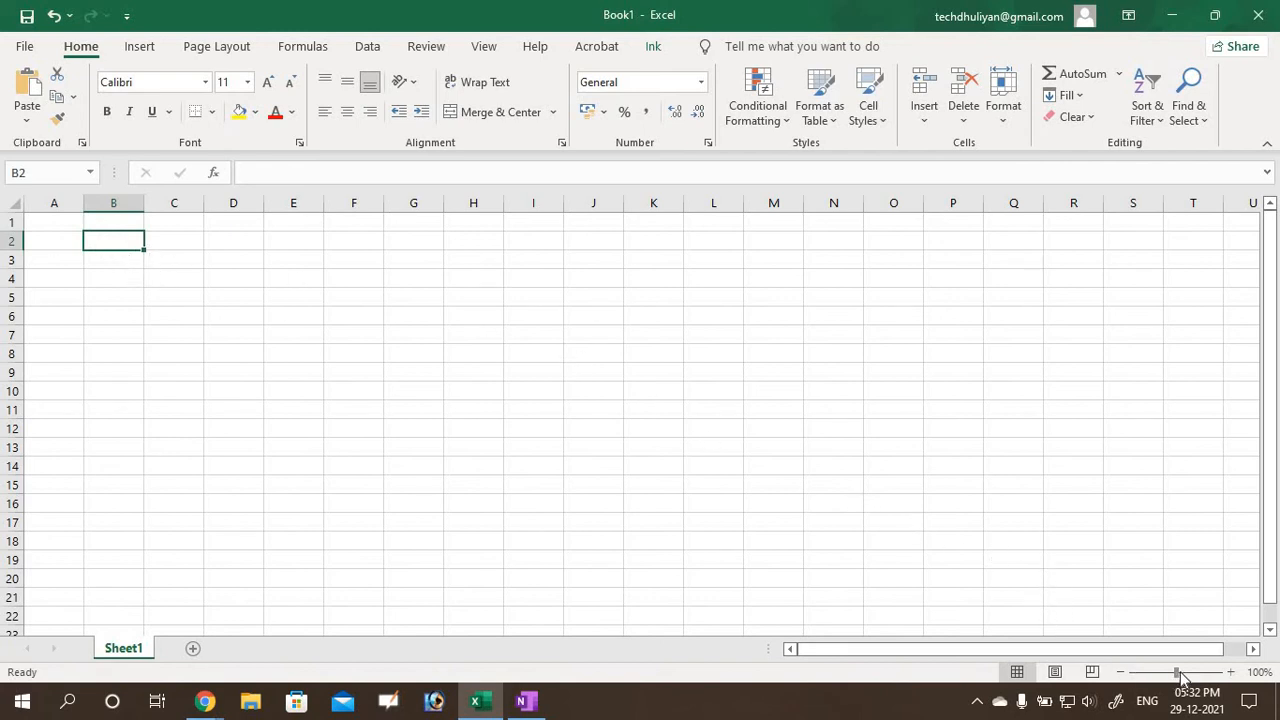
pyautogui.moveTo(1180, 670); pyautogui.dragTo(1202, 671)
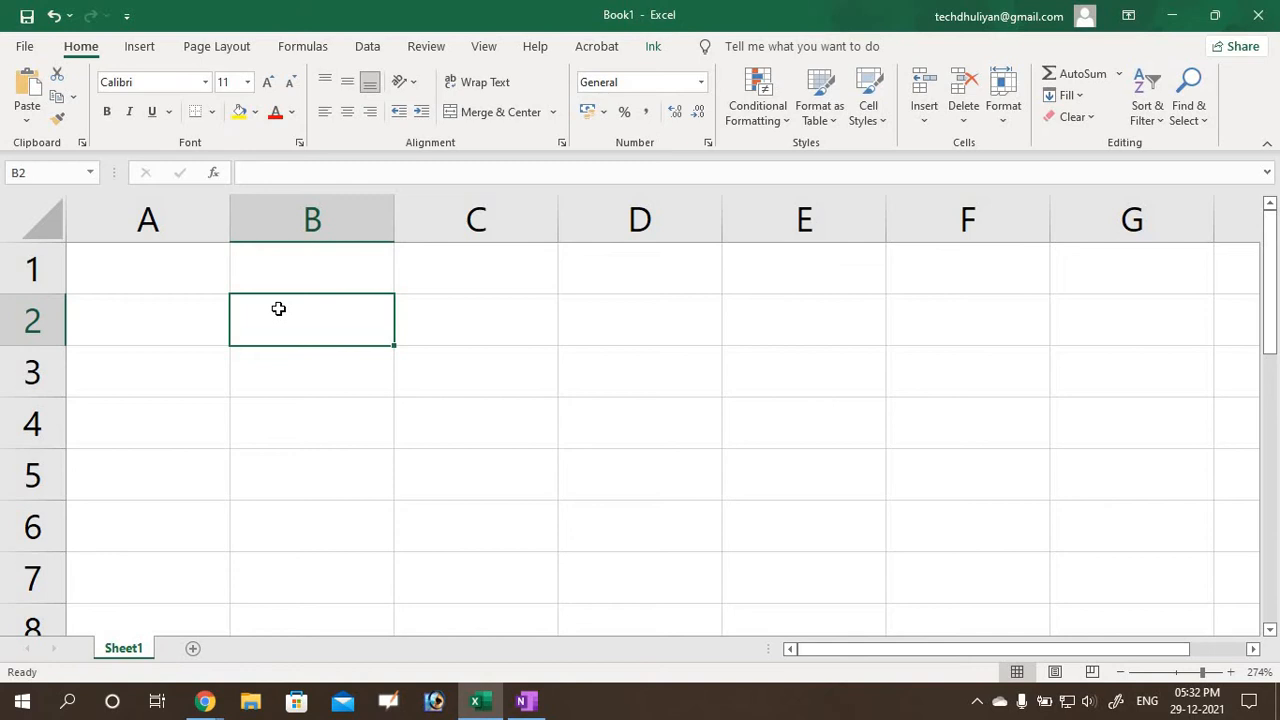
pyautogui.write('=')
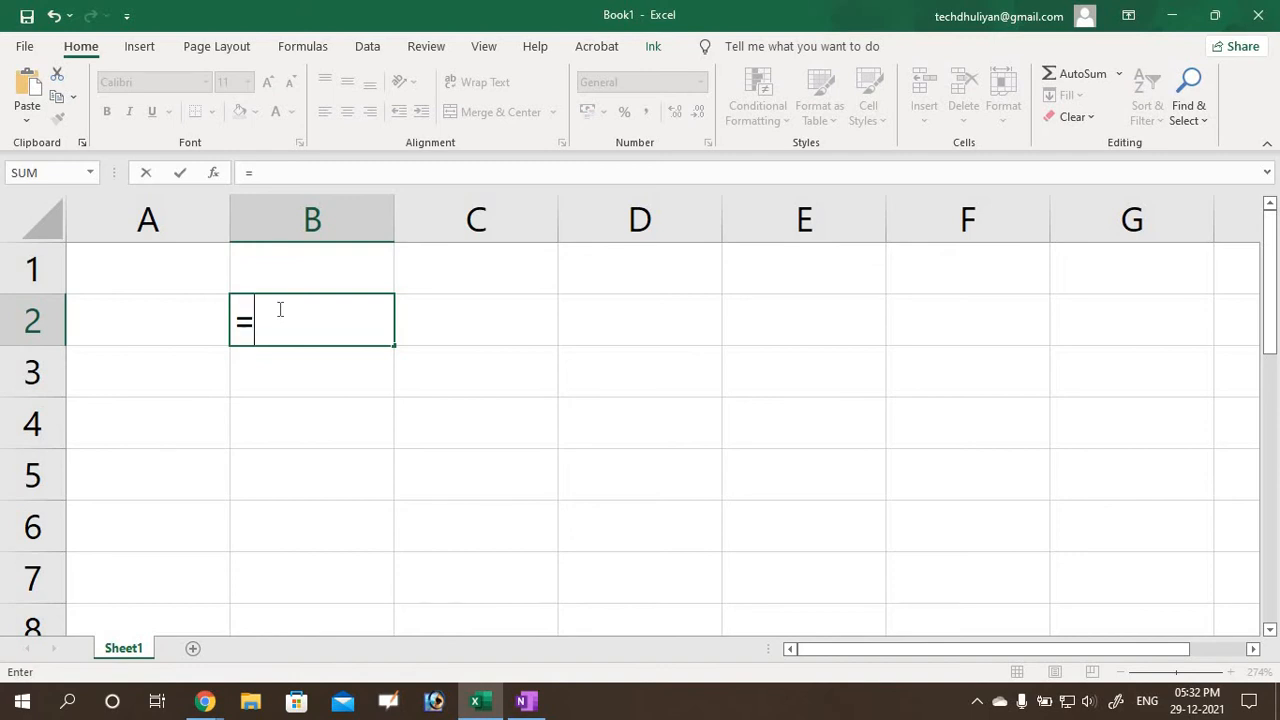
pyautogui.write('pv')
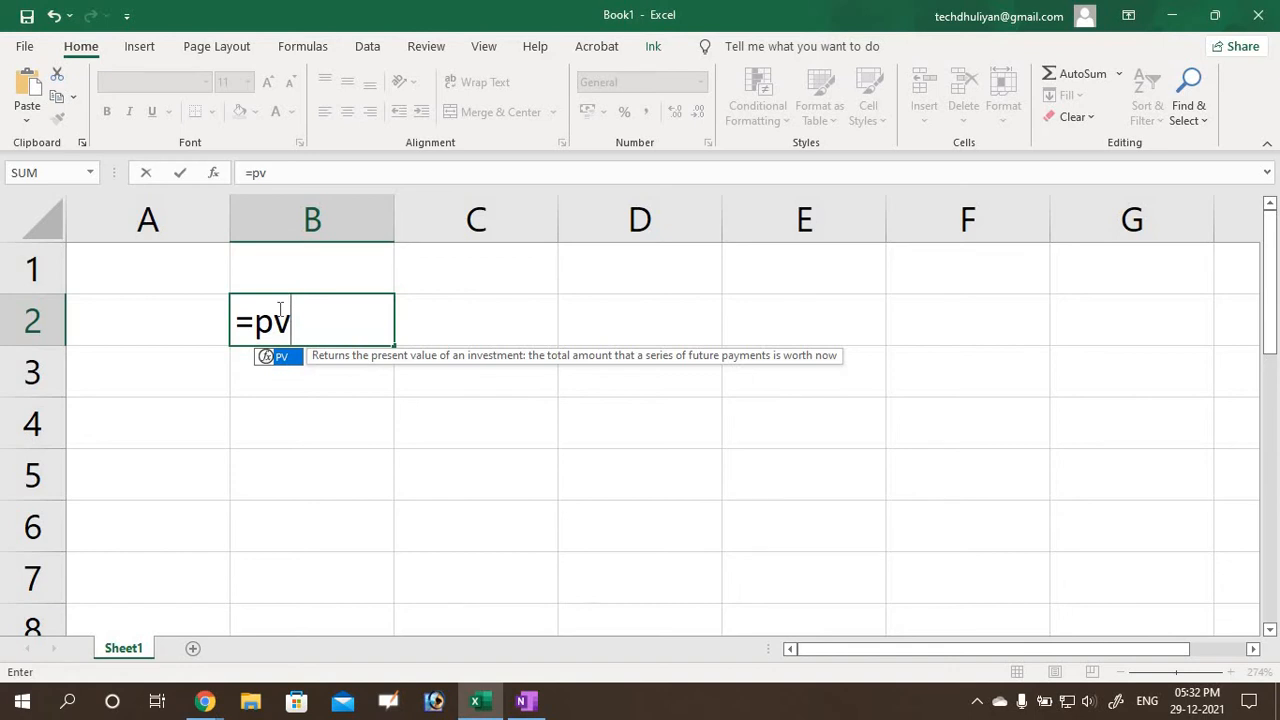
pyautogui.write('(')
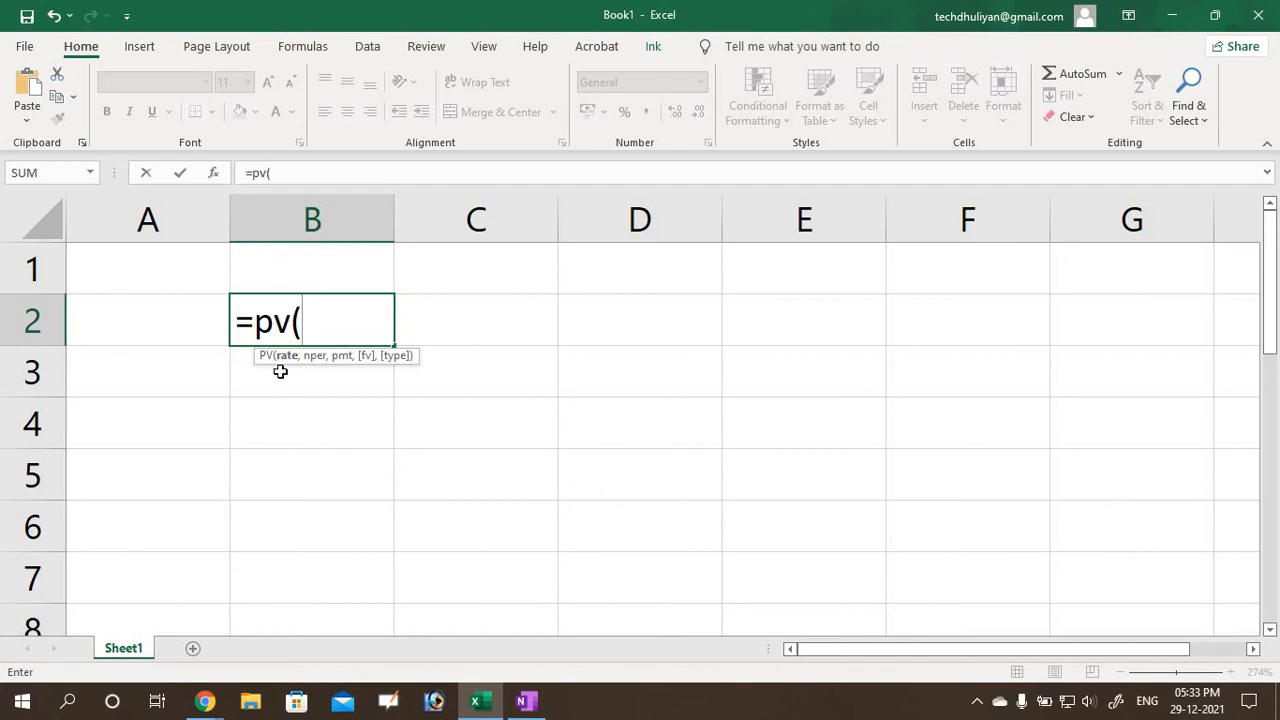
pyautogui.press('BackSpace')
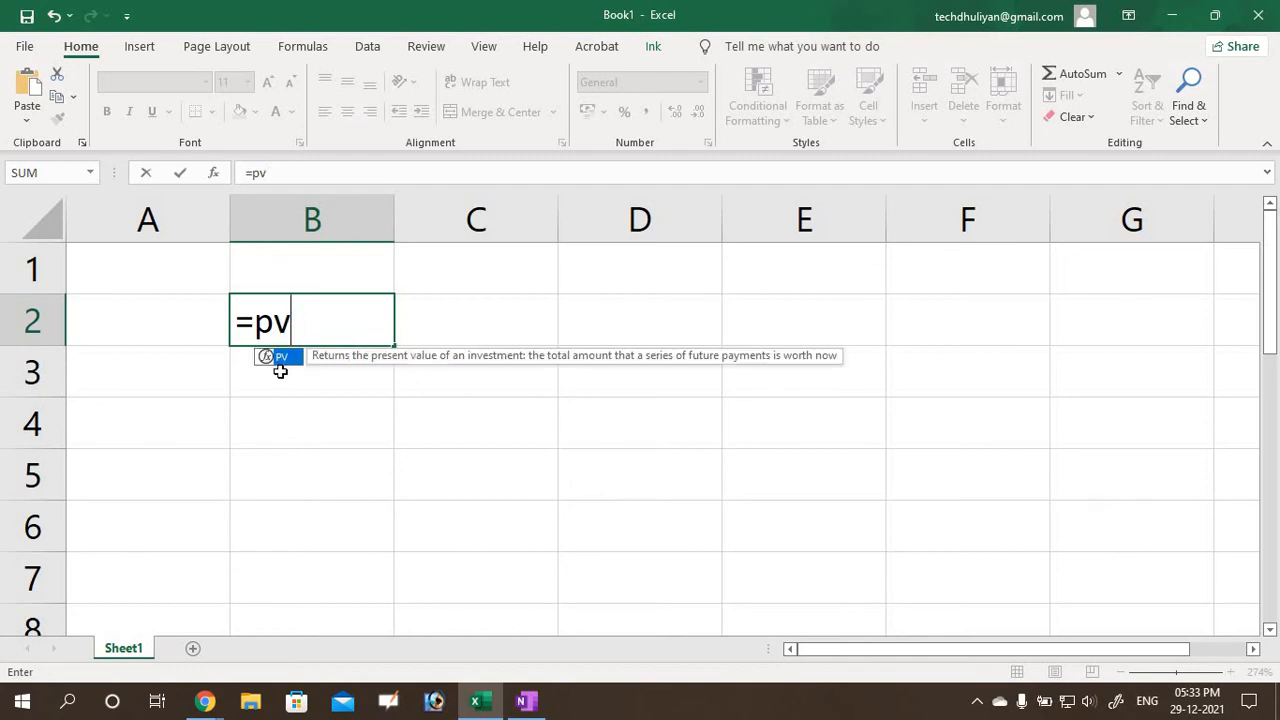
pyautogui.press('Escape')
pyautogui.click(623, 514)
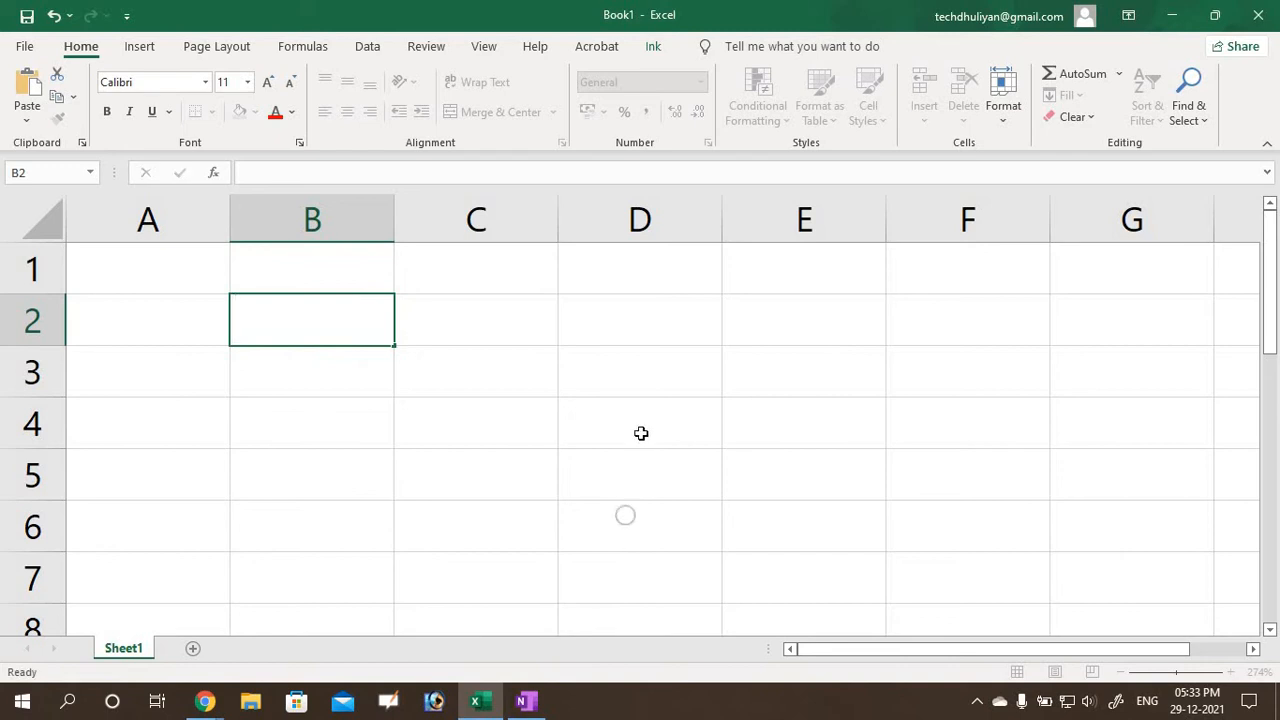
pyautogui.click(644, 368)
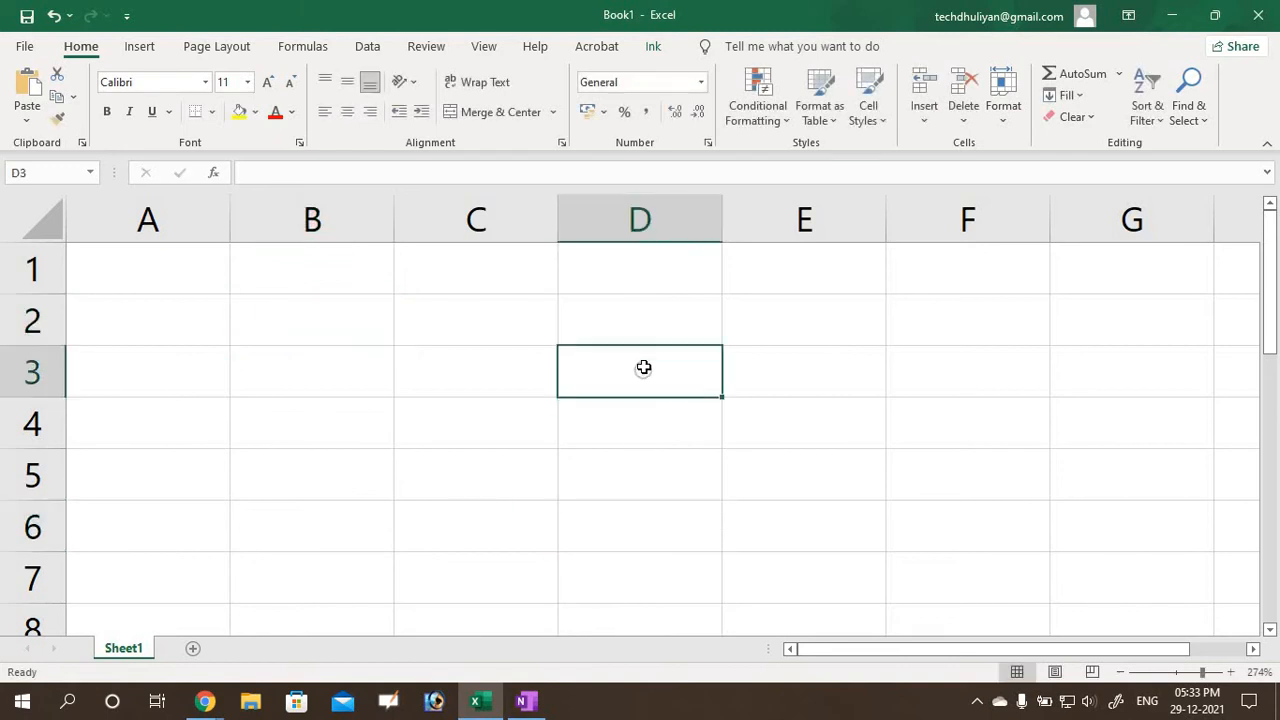
# - Start a PV formula in cell C3 as "=PV(" and move its argument hint below and clear of the cell
pyautogui.click(467, 376)
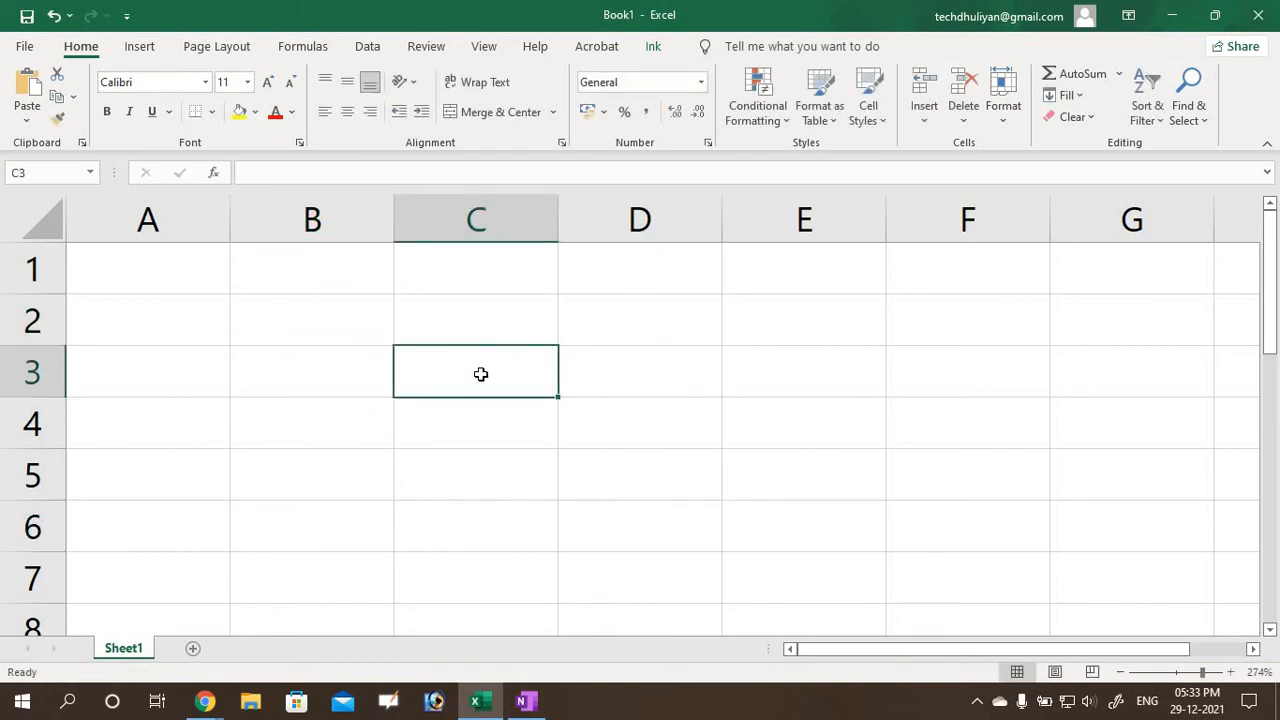
pyautogui.write('=')
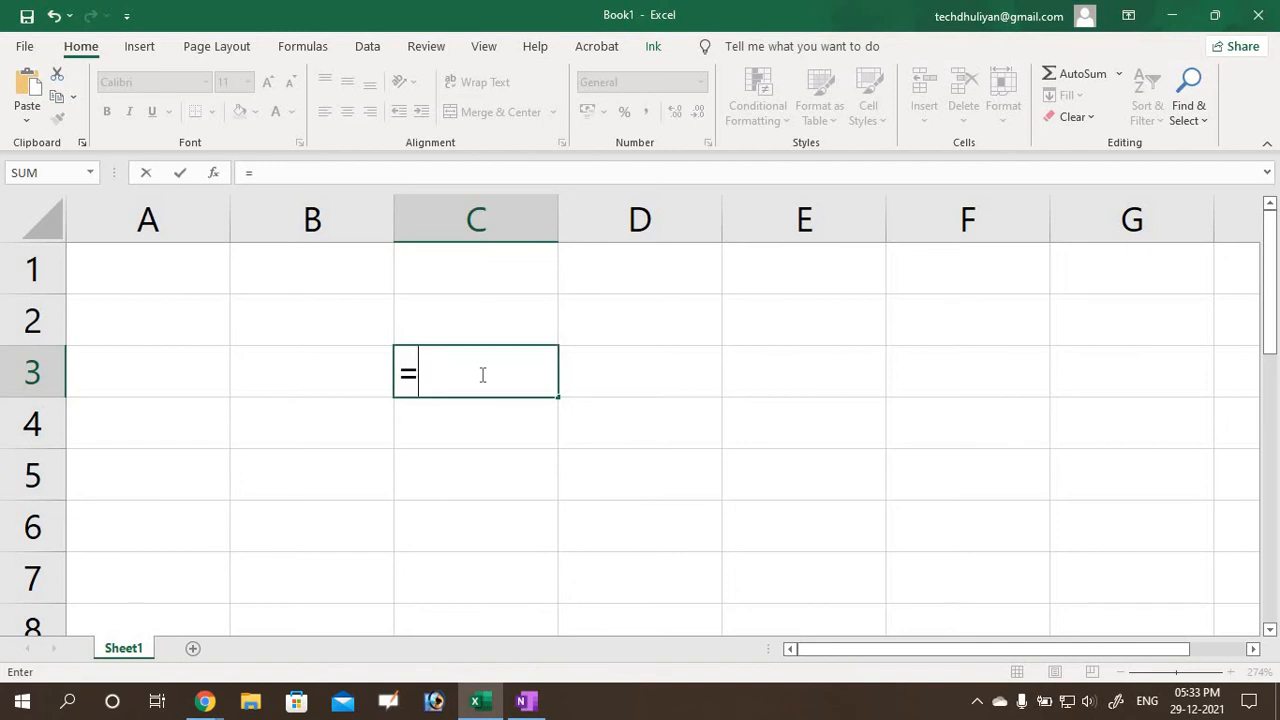
pyautogui.write('pv')
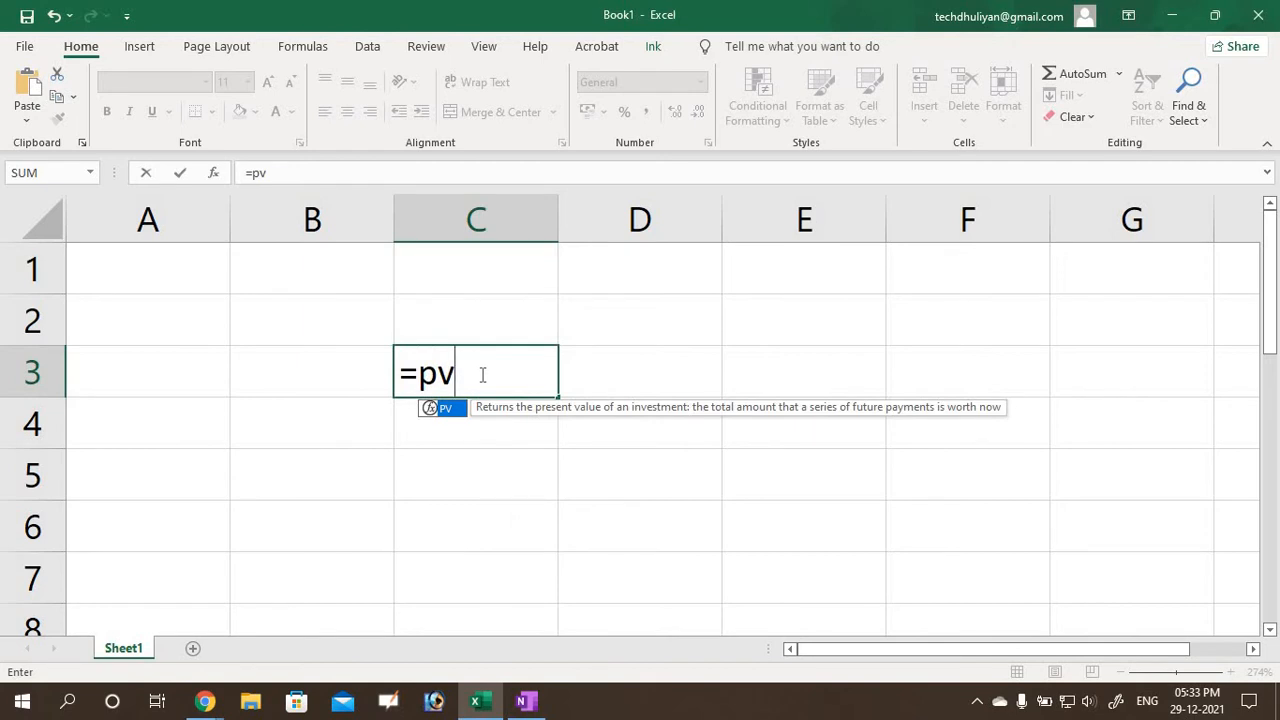
pyautogui.press('BackSpace')
pyautogui.press('BackSpace')
pyautogui.write('PV')
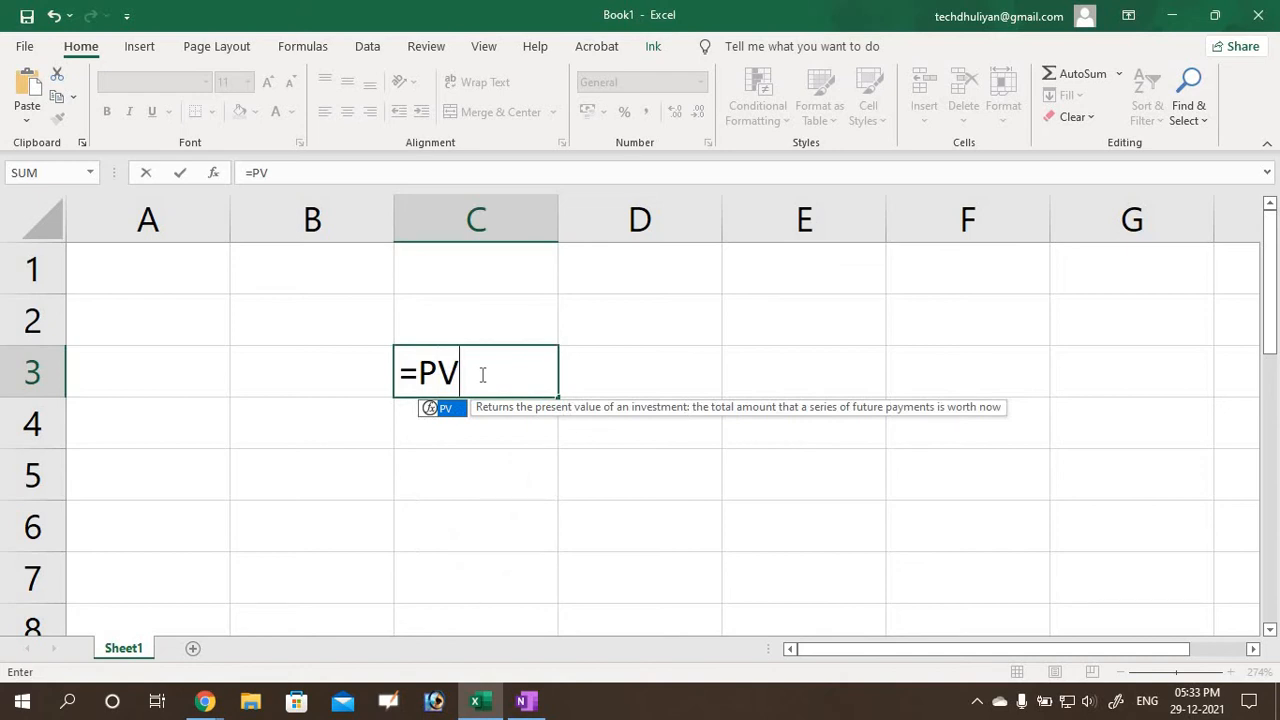
pyautogui.write('(')
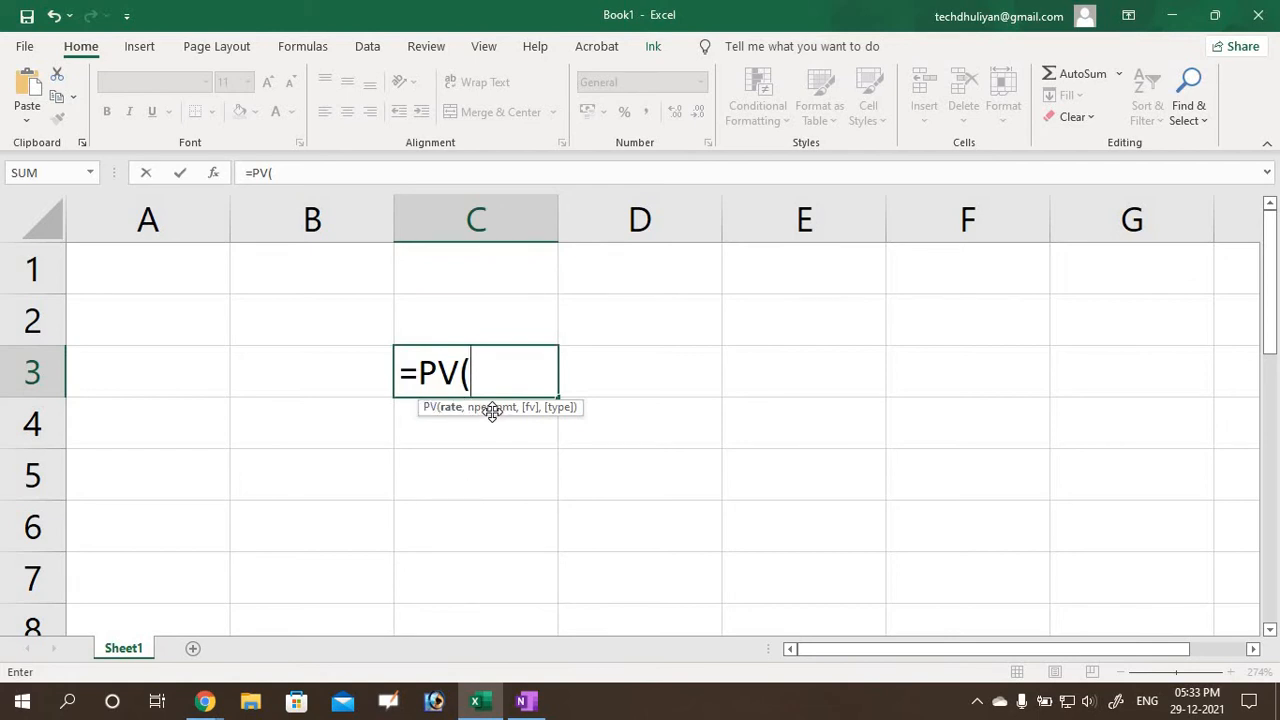
pyautogui.moveTo(492, 408); pyautogui.dragTo(371, 443)
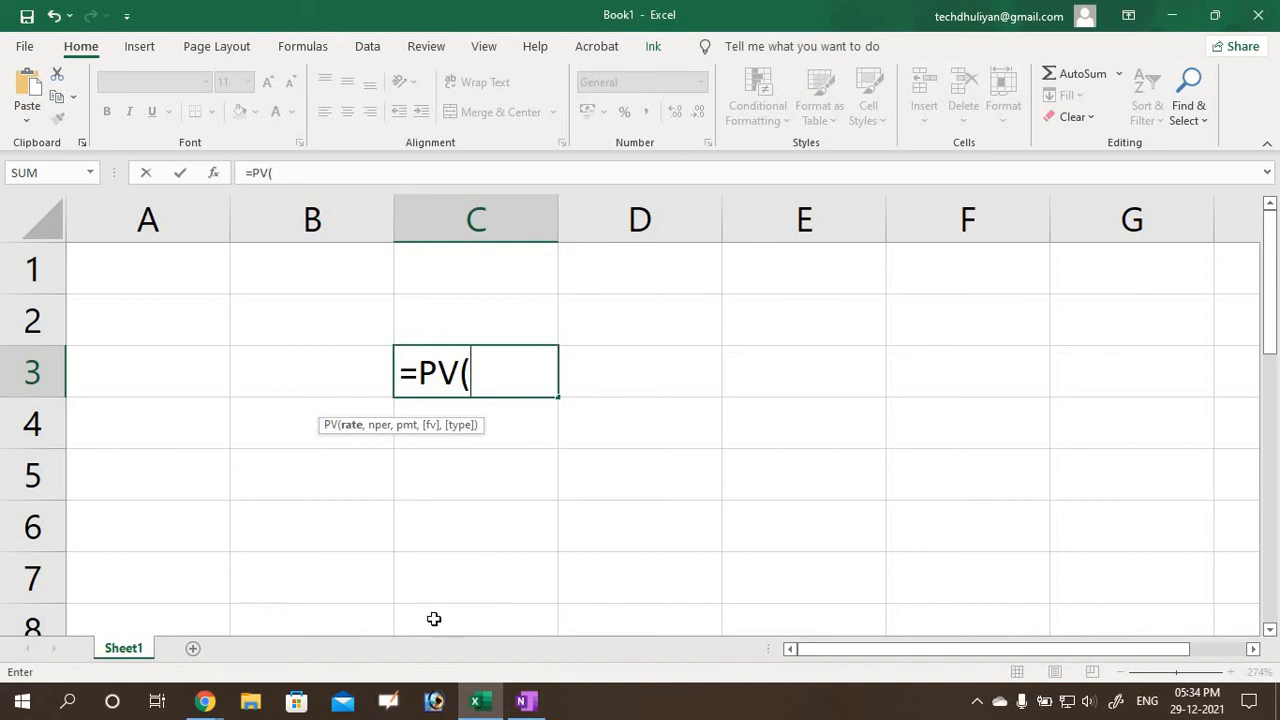
# - Underline "12%" in the OneNote problem and enter 12%/12 as the rate in Excel's PV formula
pyautogui.click(530, 703)
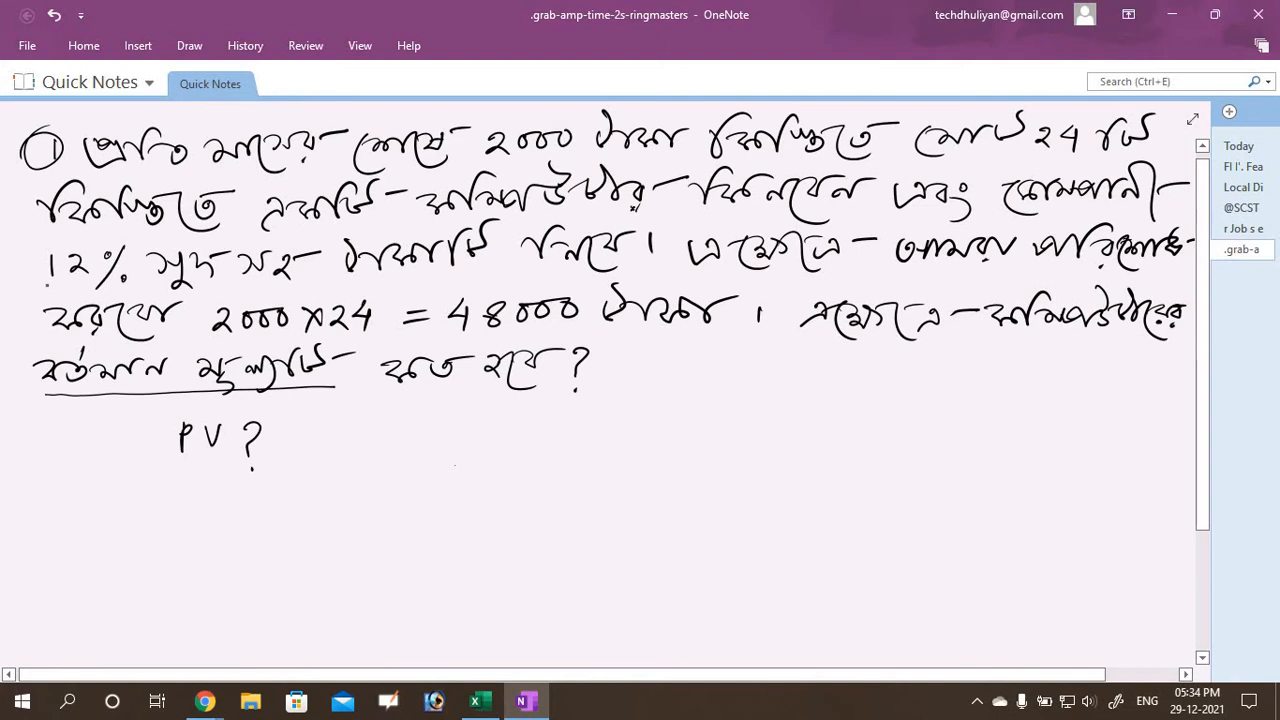
pyautogui.moveTo(44, 286); pyautogui.dragTo(150, 271)
pyautogui.click(530, 703)
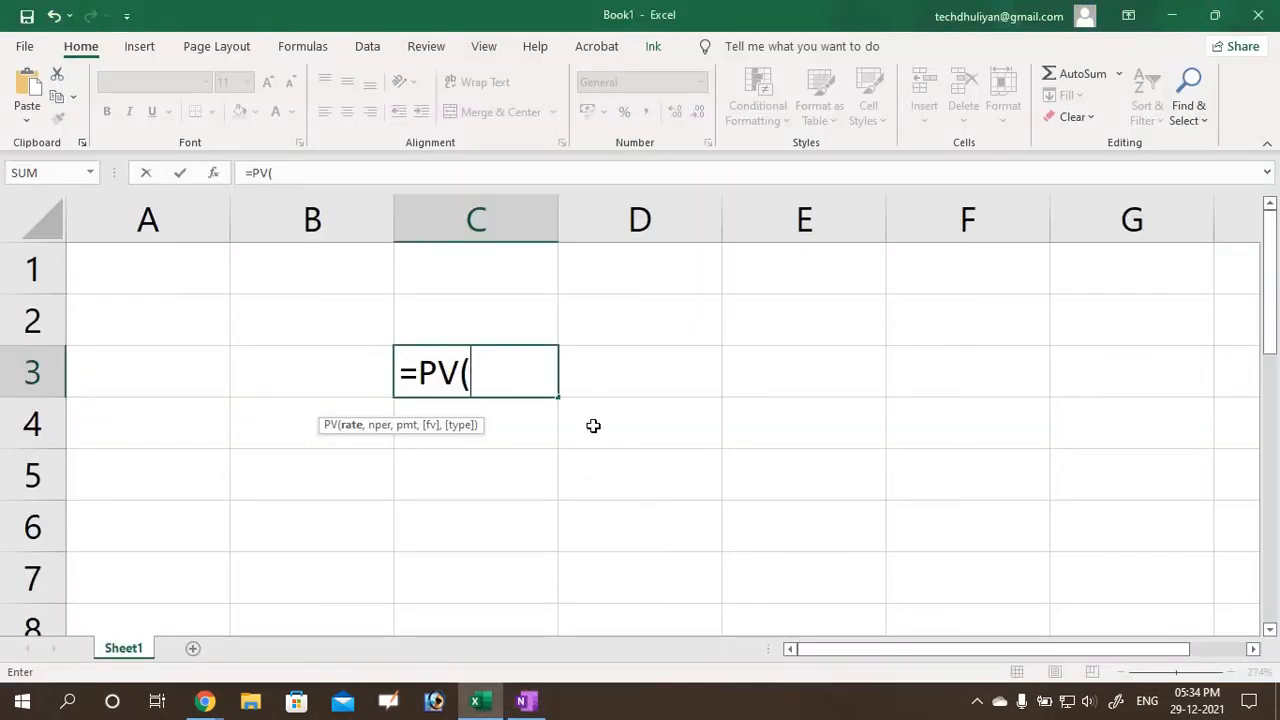
pyautogui.write('12')
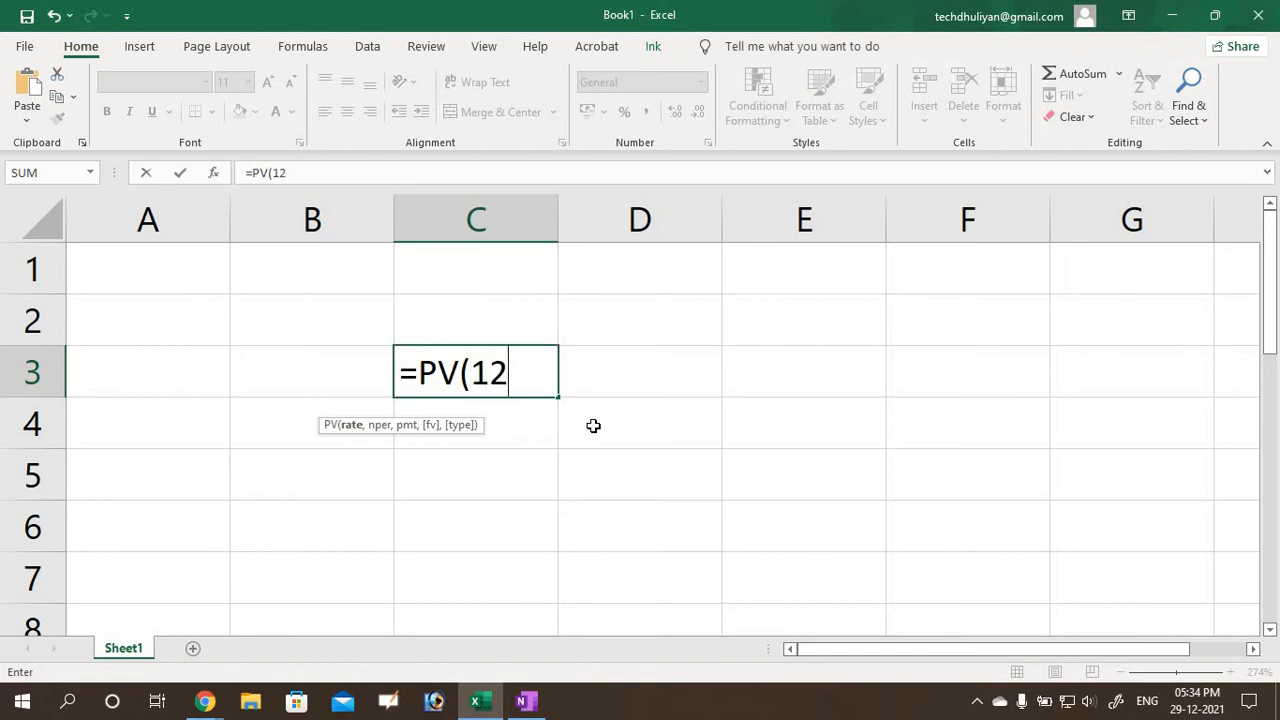
pyautogui.write('%')
pyautogui.write('/12')
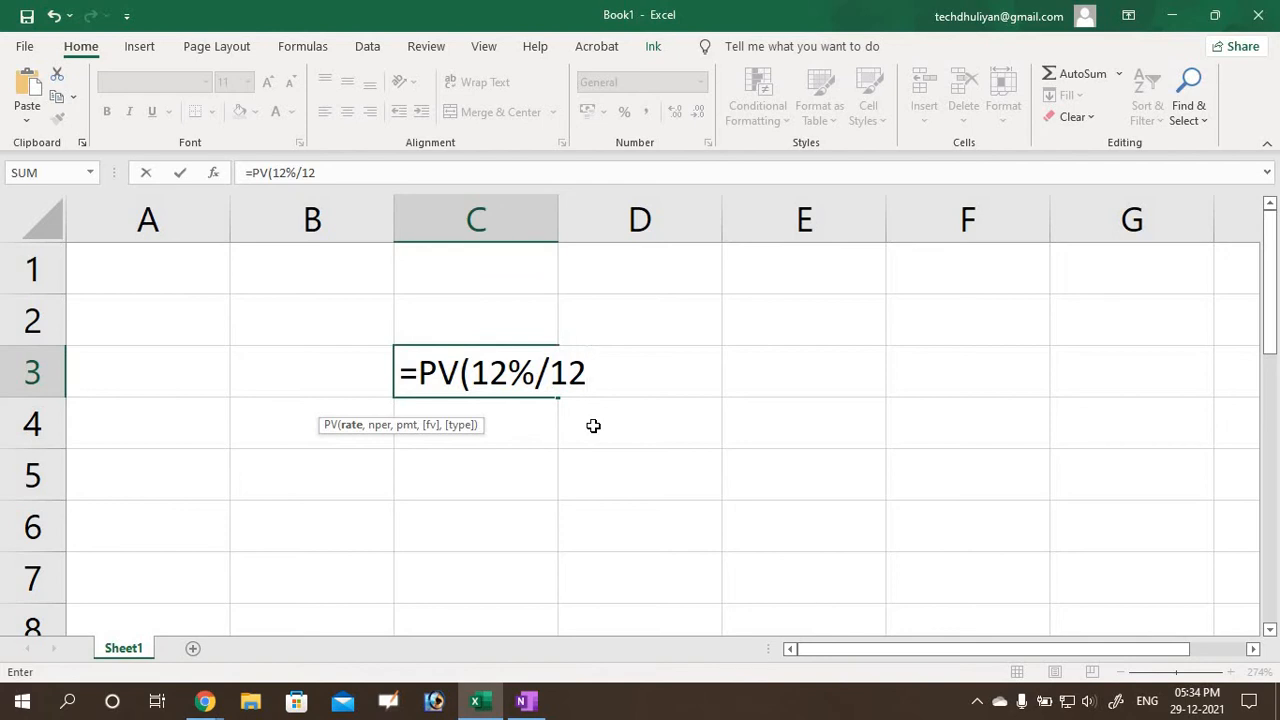
pyautogui.write(',')
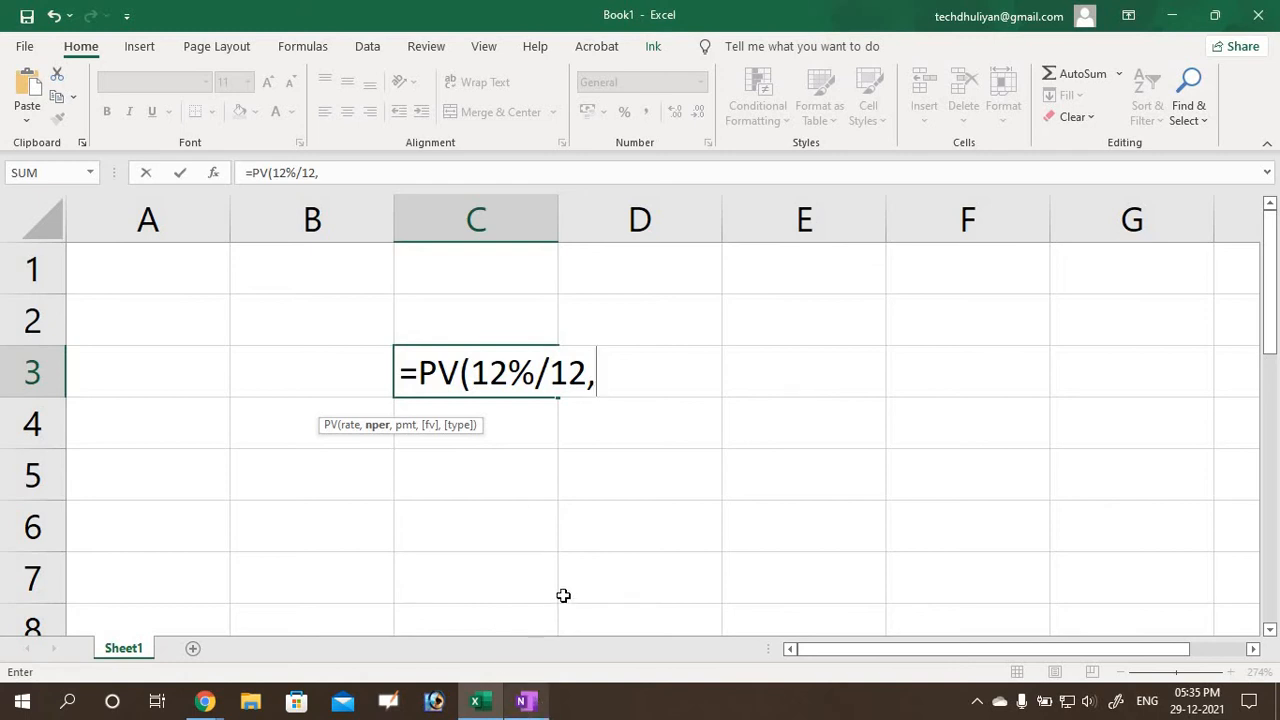
# - Underline "24" in the OneNote problem and enter 24 as nper and -2000 as pmt in Excel's PV formula
pyautogui.click(536, 696)
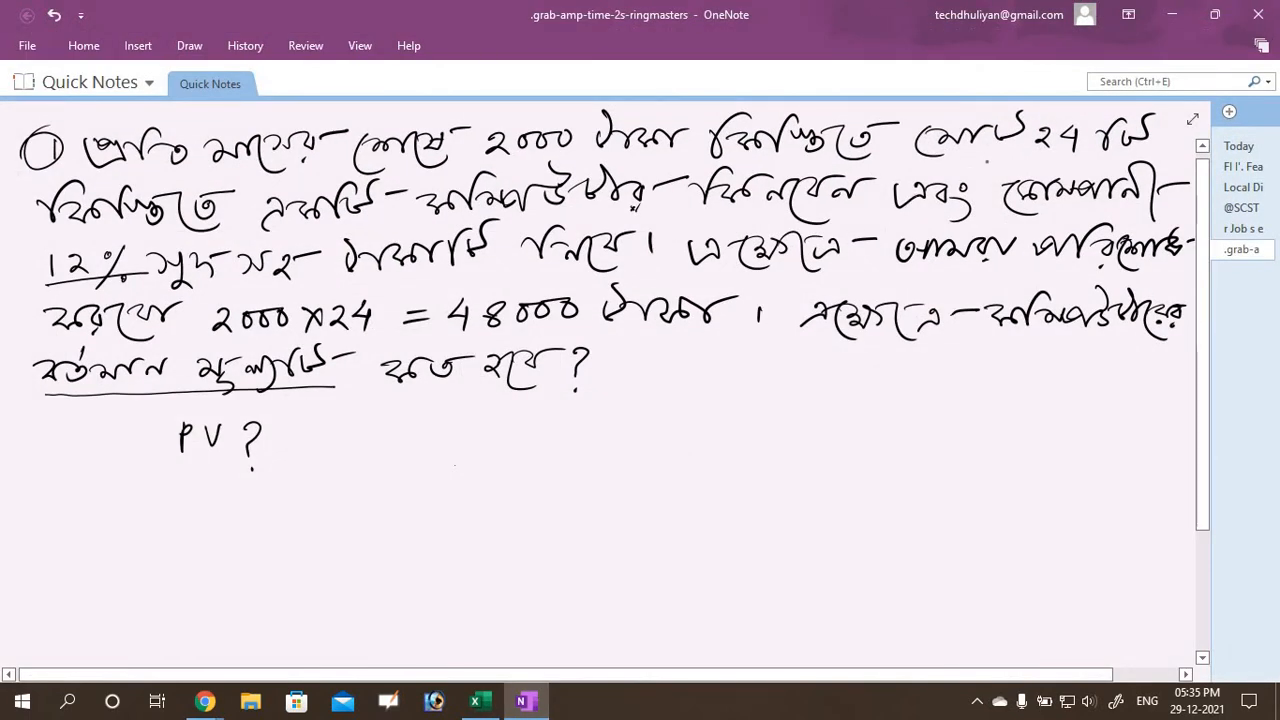
pyautogui.moveTo(1031, 157)
pyautogui.mouseDown()
pyautogui.moveTo(1084, 158)
pyautogui.moveTo(1030, 156)
pyautogui.moveTo(1079, 157)
pyautogui.moveTo(1061, 157)
pyautogui.mouseUp()
pyautogui.click(535, 703)
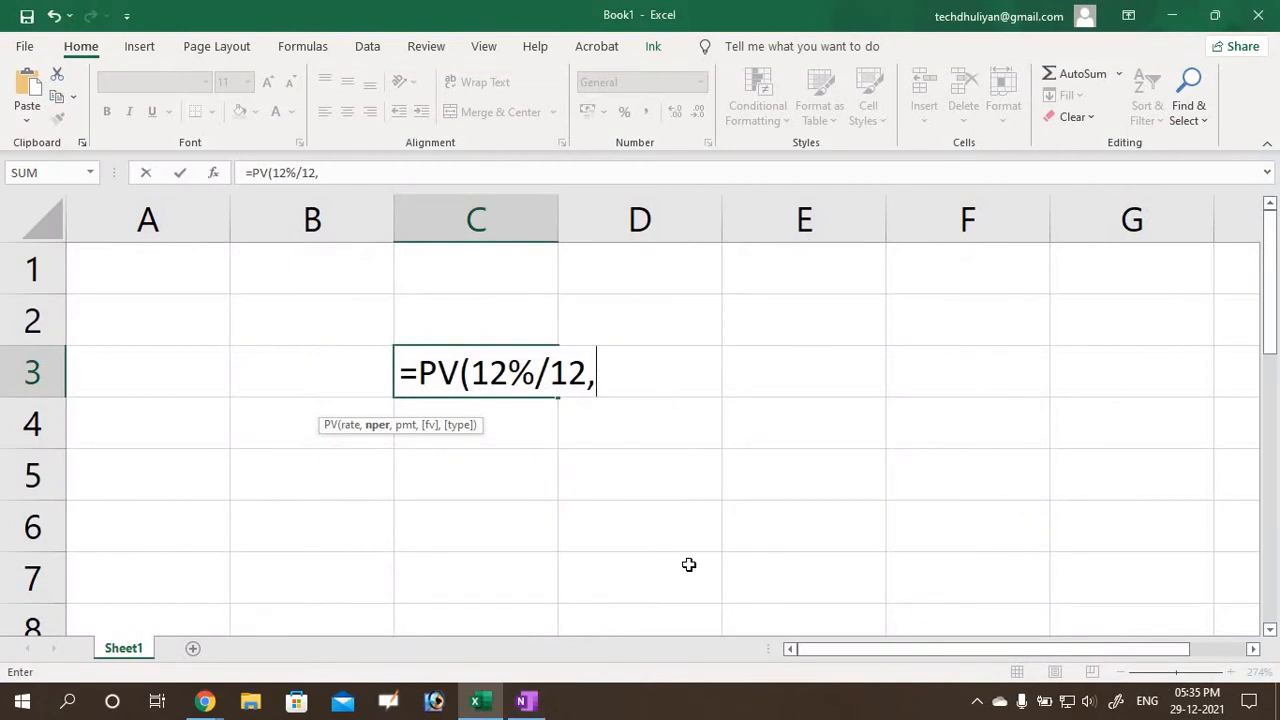
pyautogui.write('24,-')
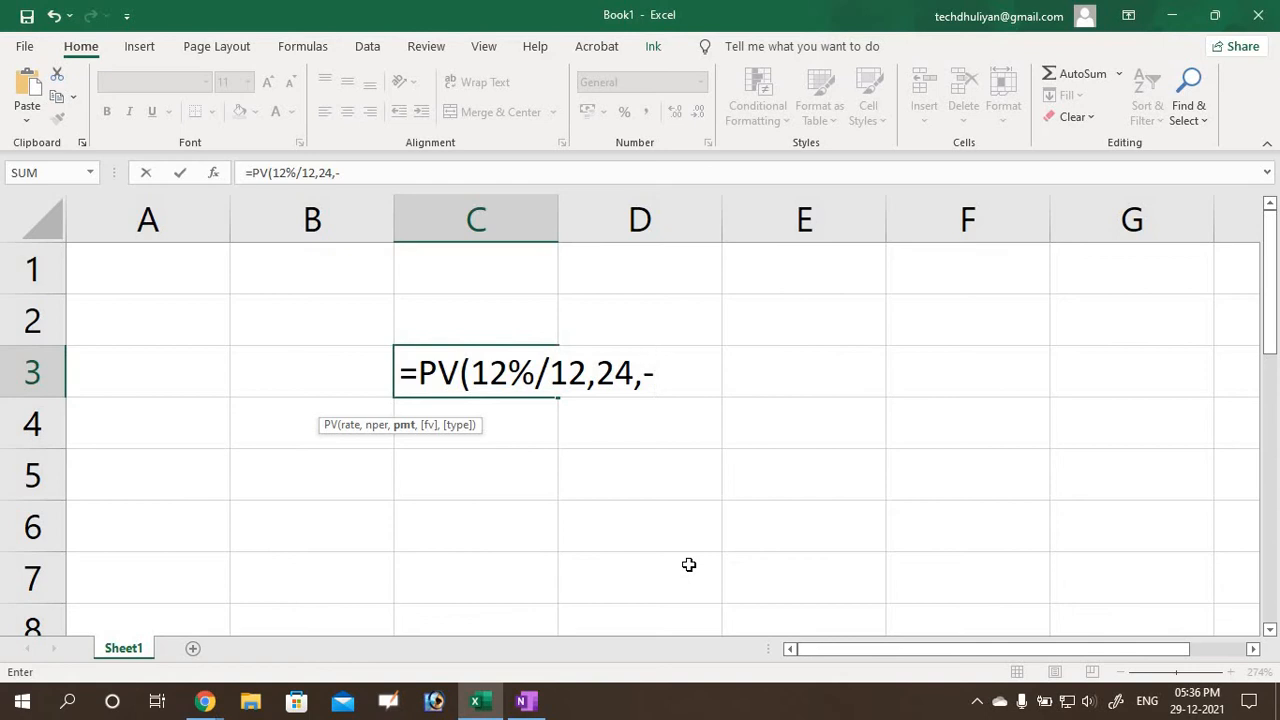
pyautogui.write('2000')
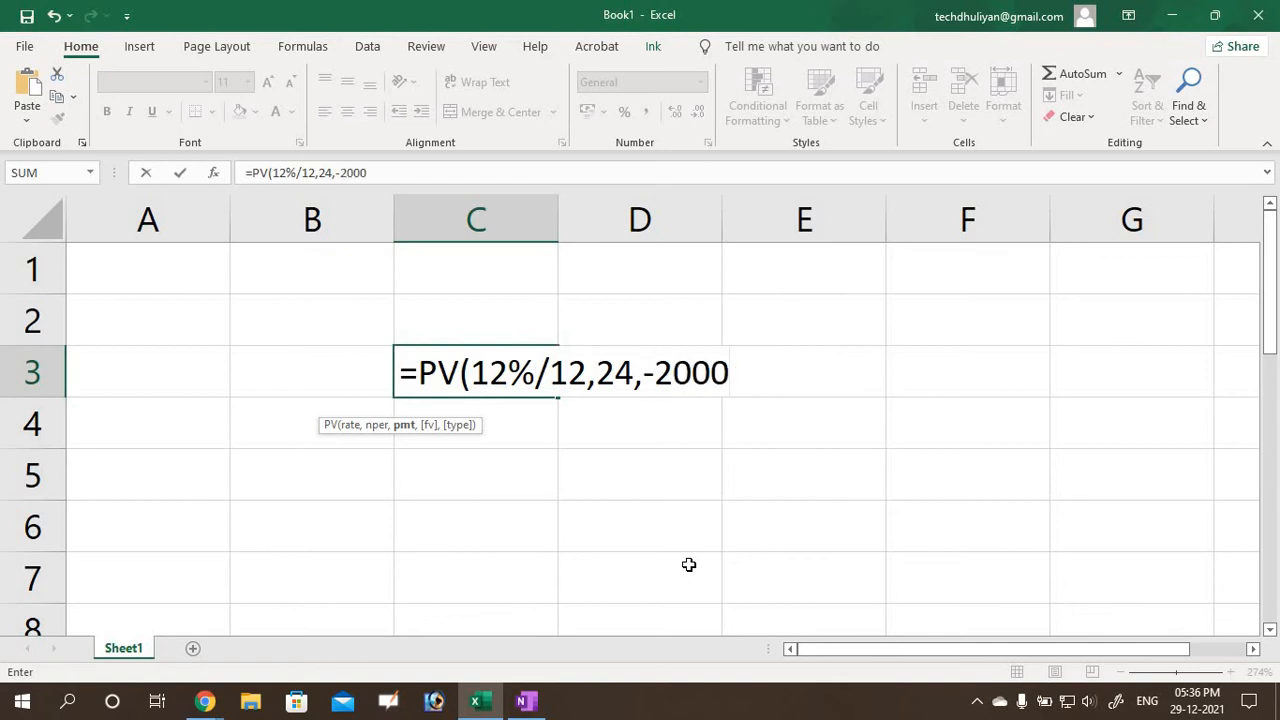
pyautogui.write(',')
# - Consult the OneNote problem, complete the formula as =PV(12%/12,24,-2000,0,0) in cell C3, and switch back to OneNote
pyautogui.click(526, 701)
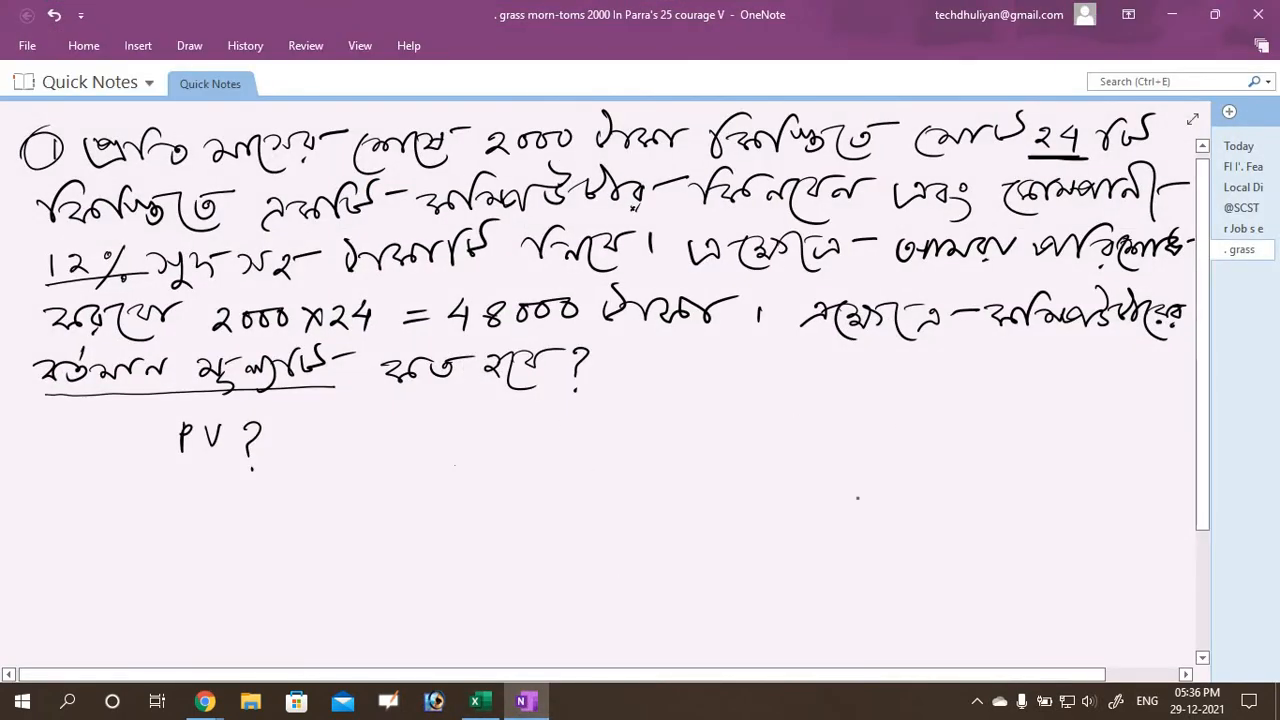
pyautogui.click(538, 702)
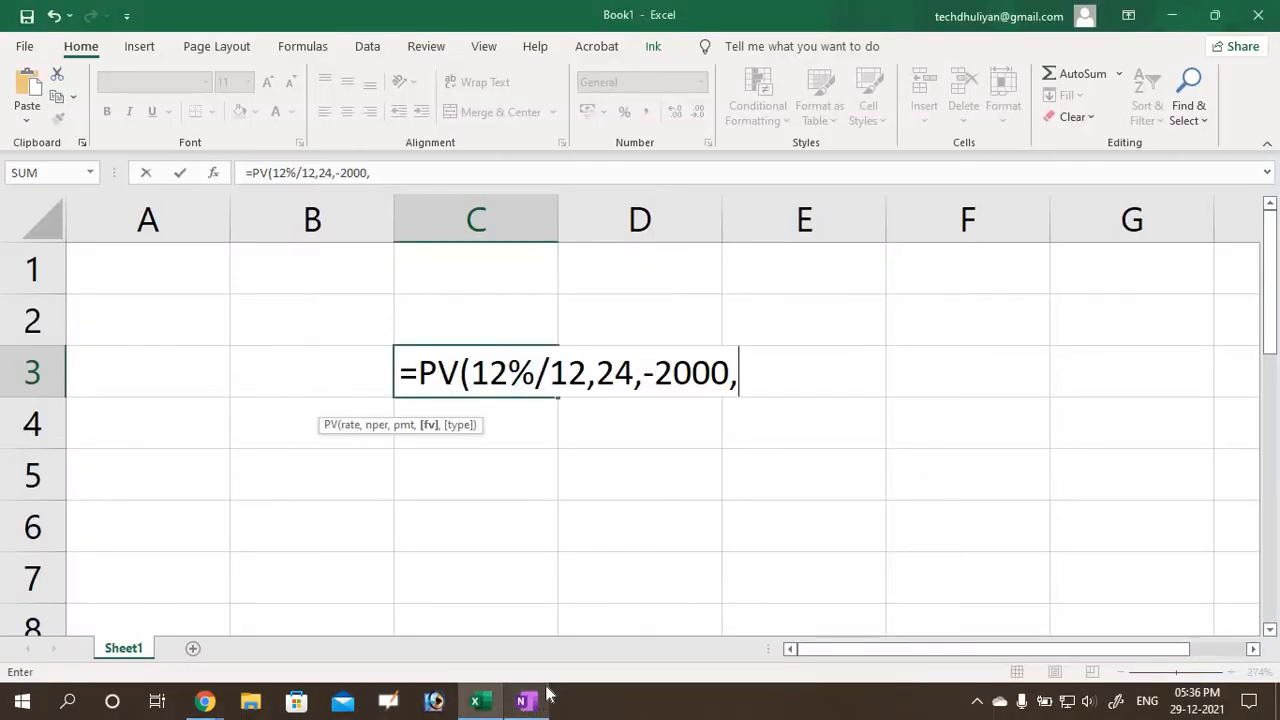
pyautogui.write('0,')
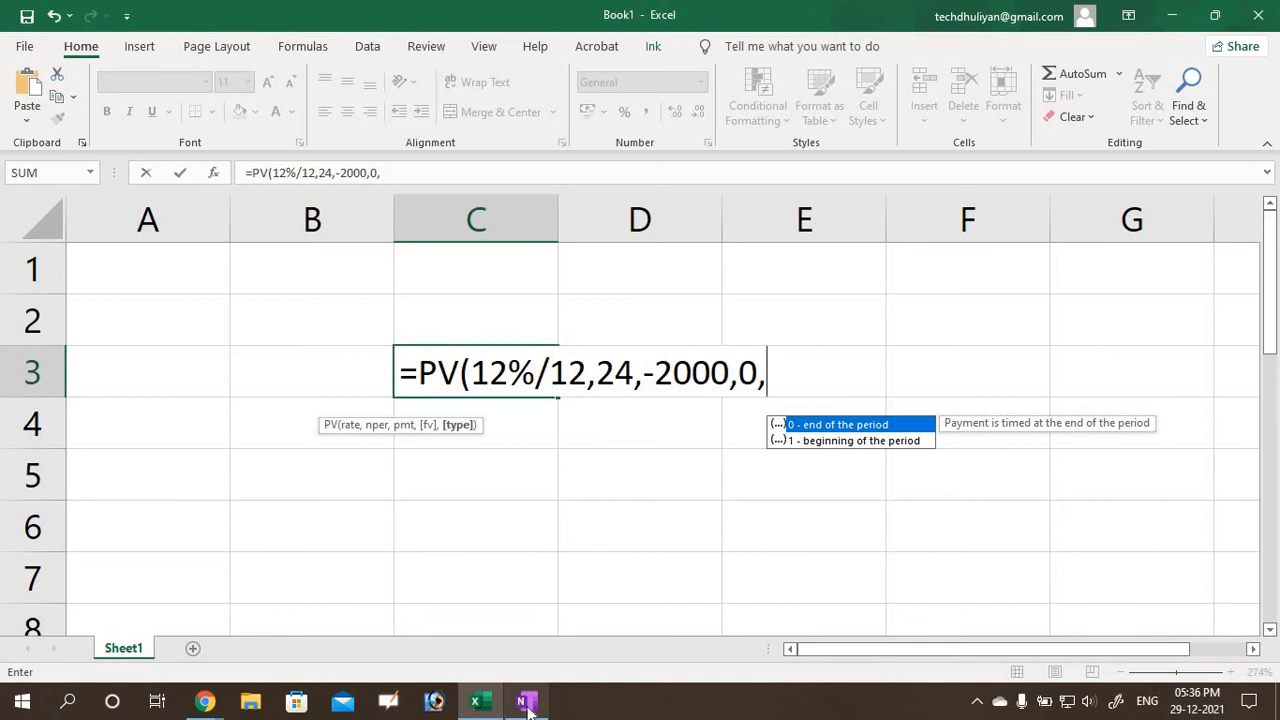
pyautogui.click(525, 700)
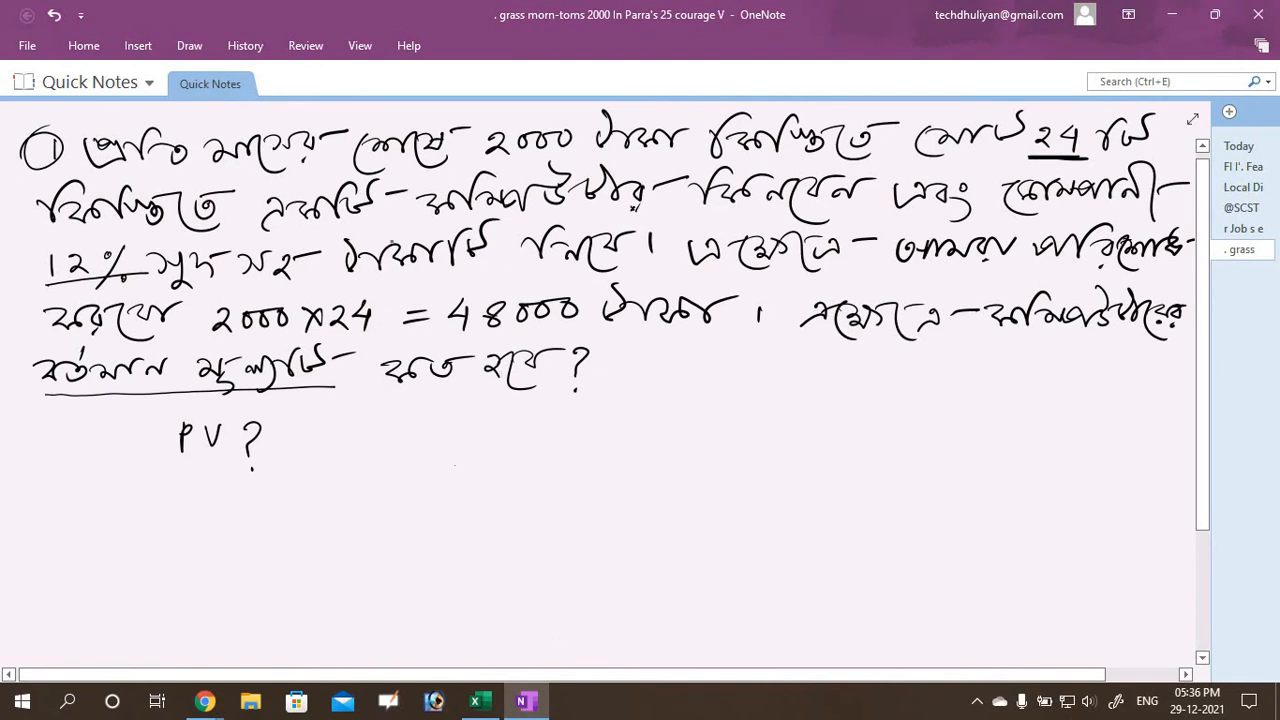
pyautogui.click(534, 696)
pyautogui.write('000,0,0')
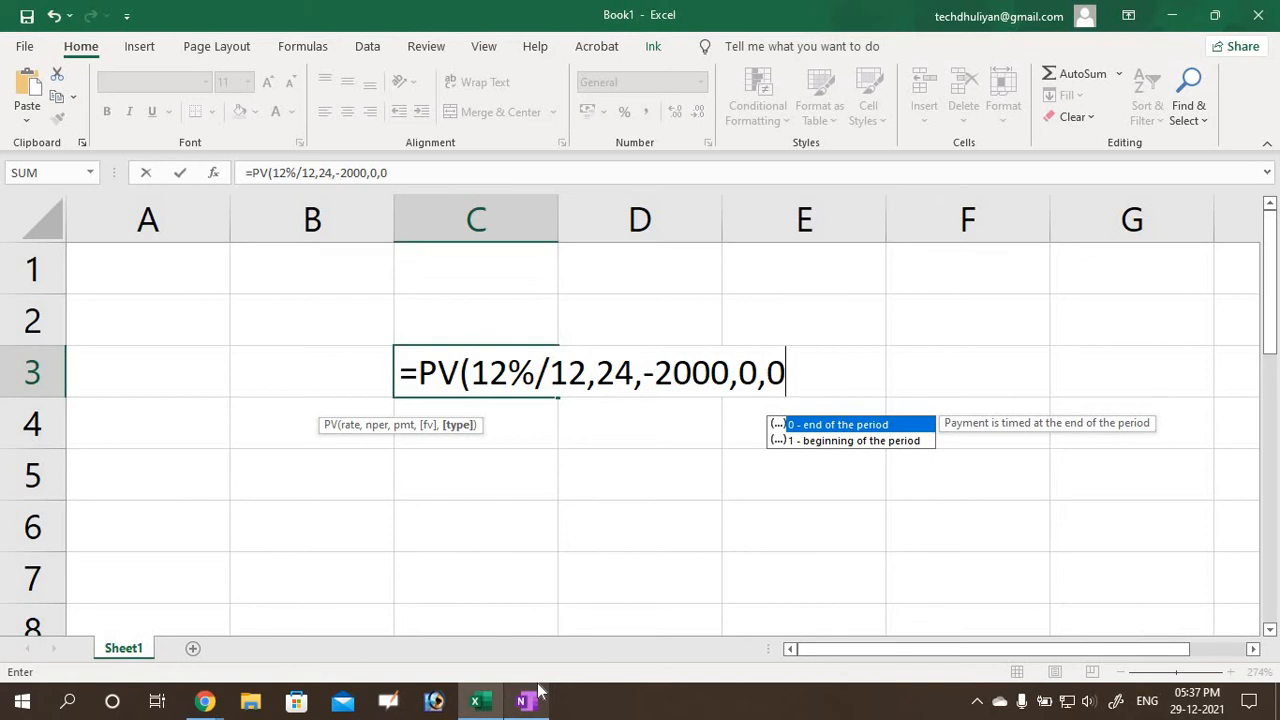
pyautogui.write(')')
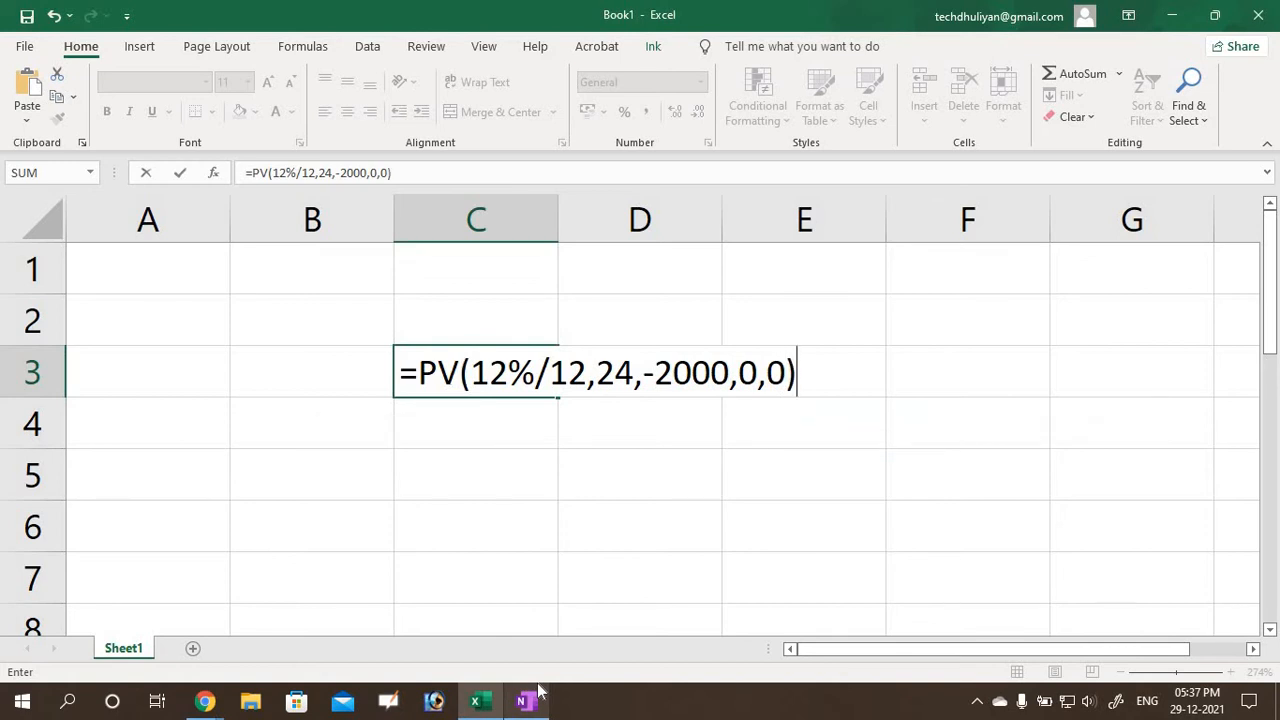
pyautogui.press('Return')
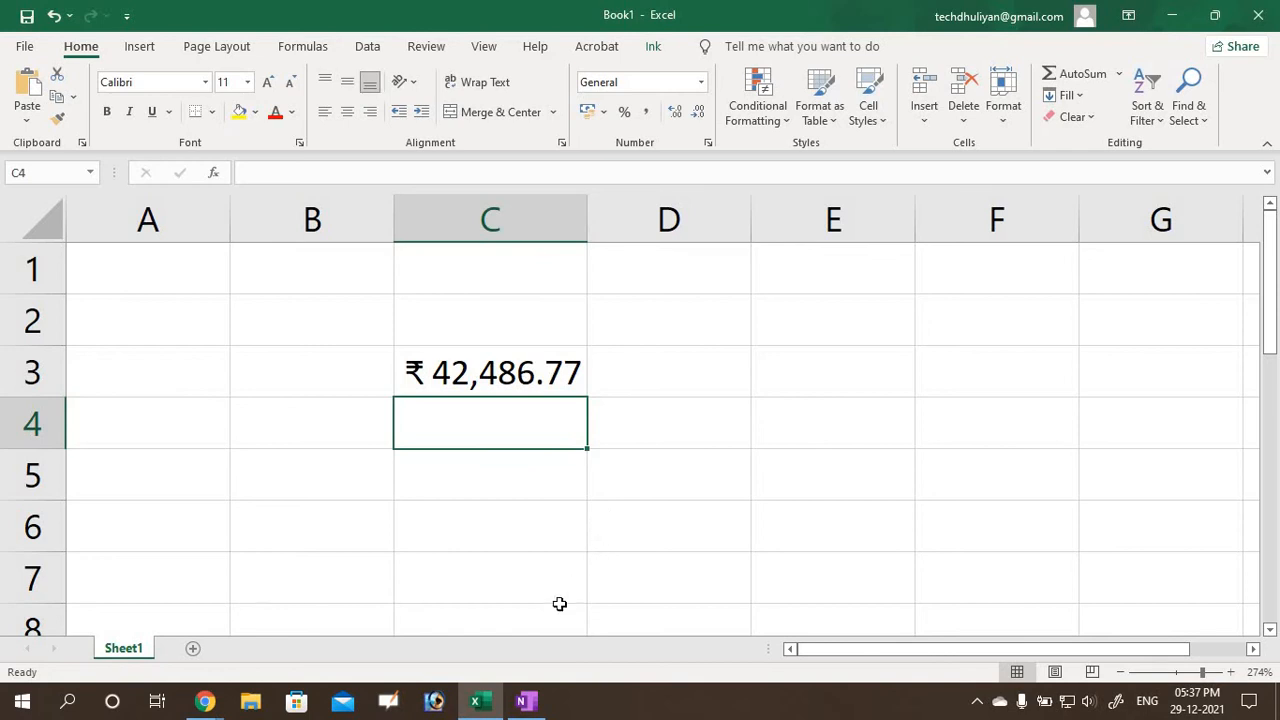
pyautogui.click(526, 701)
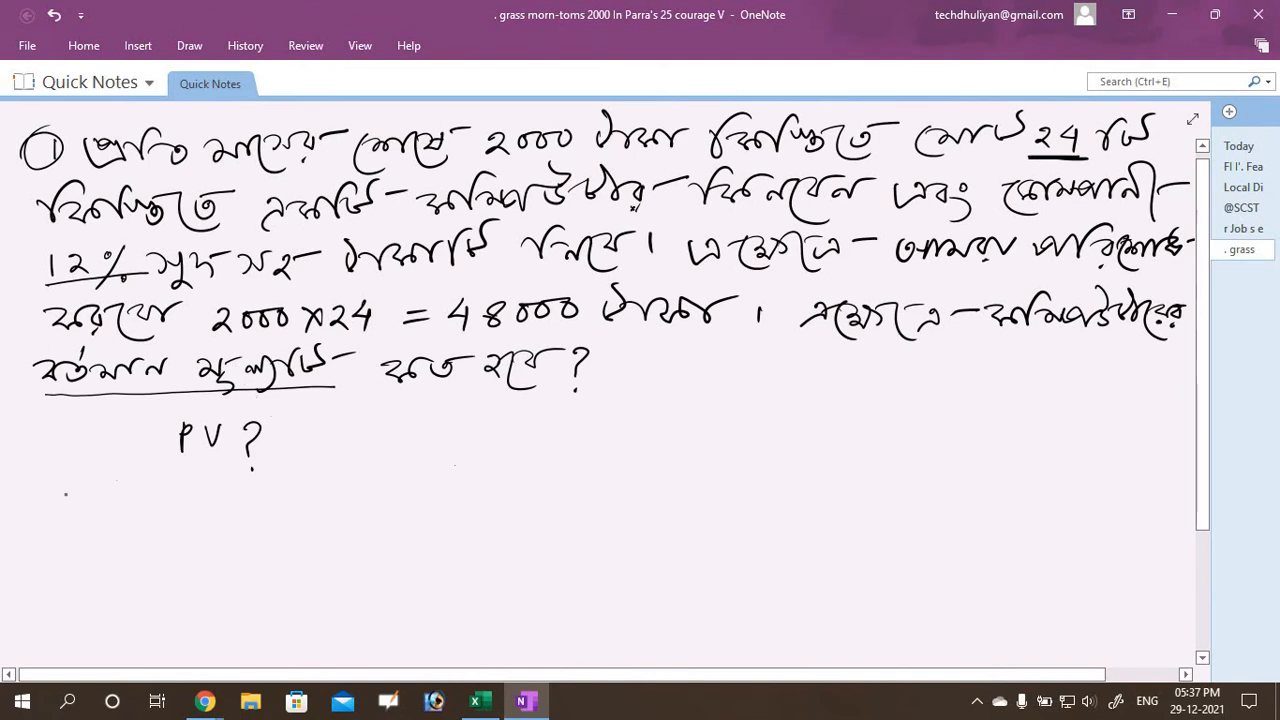
pyautogui.moveTo(62, 494)
pyautogui.mouseDown()
pyautogui.moveTo(95, 491)
pyautogui.moveTo(105, 504)
pyautogui.mouseUp()
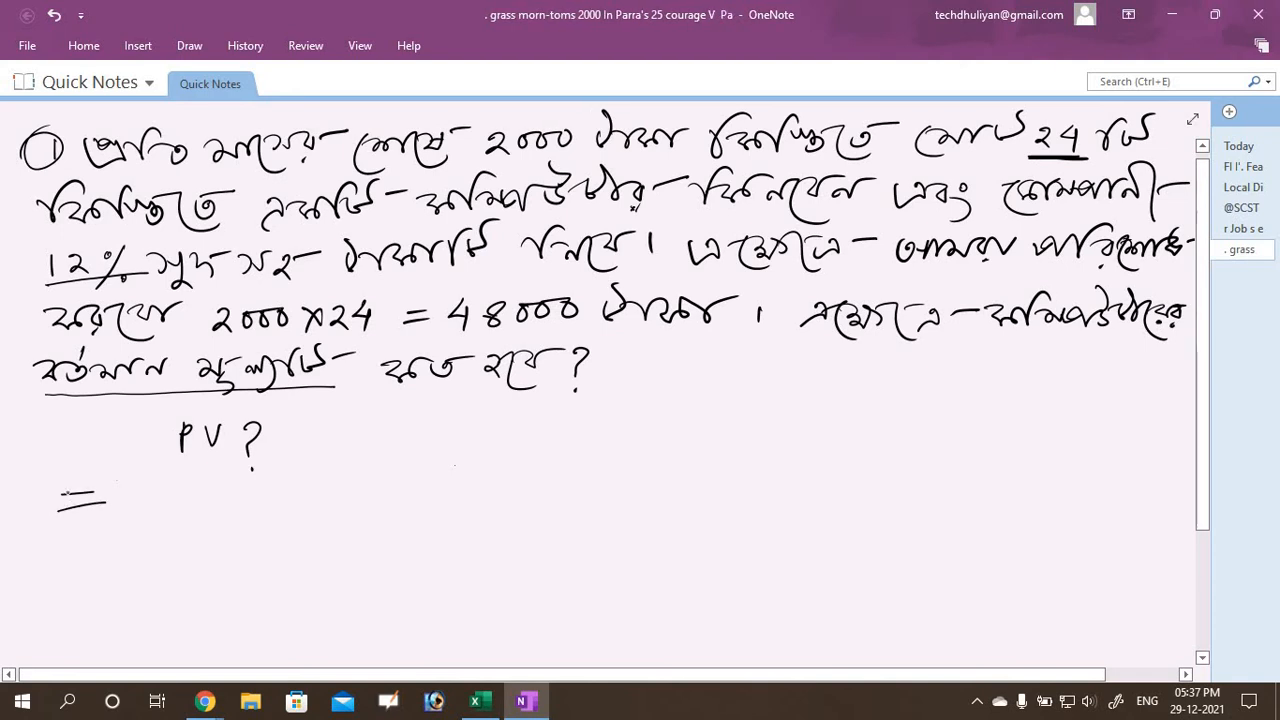
pyautogui.hotkey('ctrl', 'z')
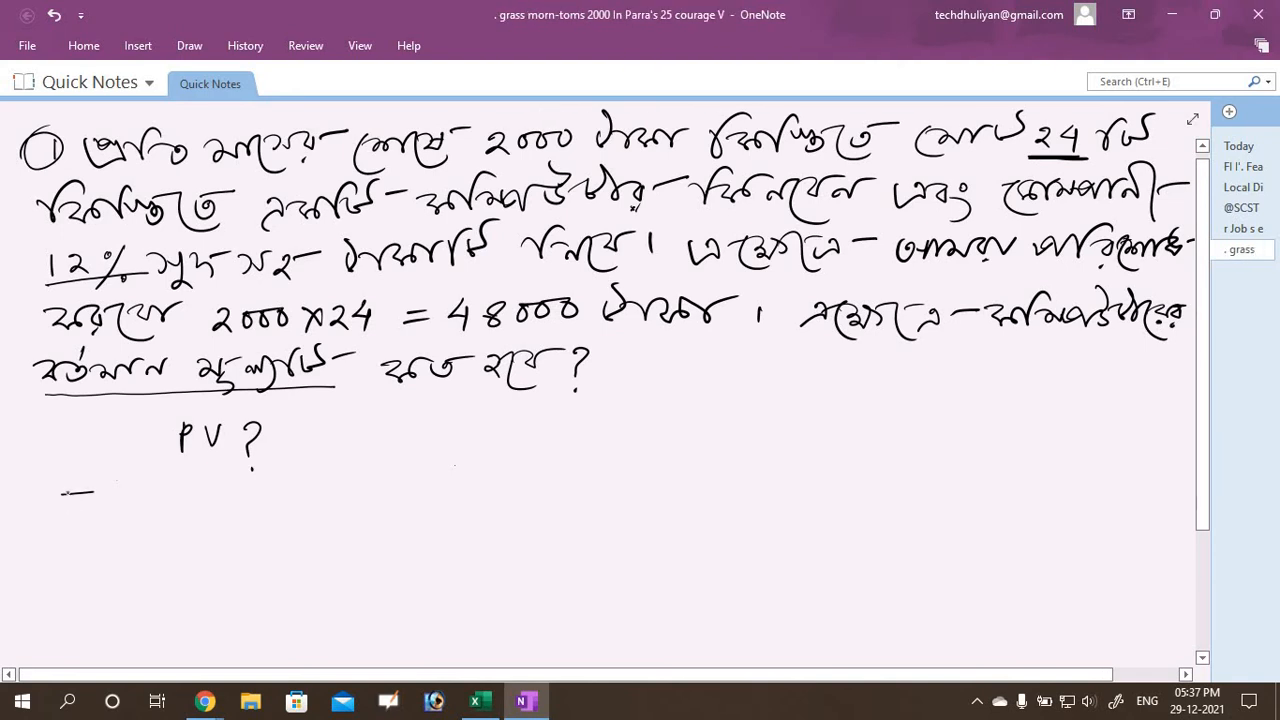
pyautogui.hotkey('ctrl', 'z')
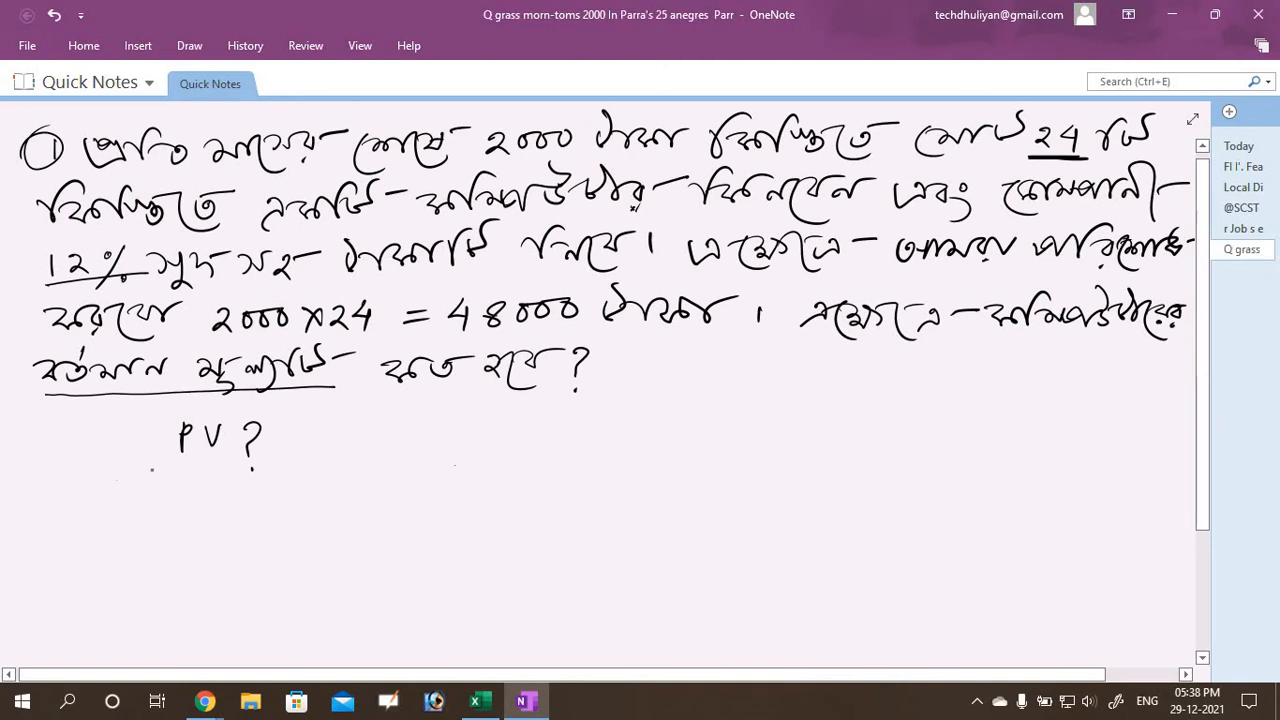
# - Handwrite "= PV(" below the problem and erase the "PV ?" note above it
pyautogui.moveTo(95, 499); pyautogui.dragTo(123, 509)
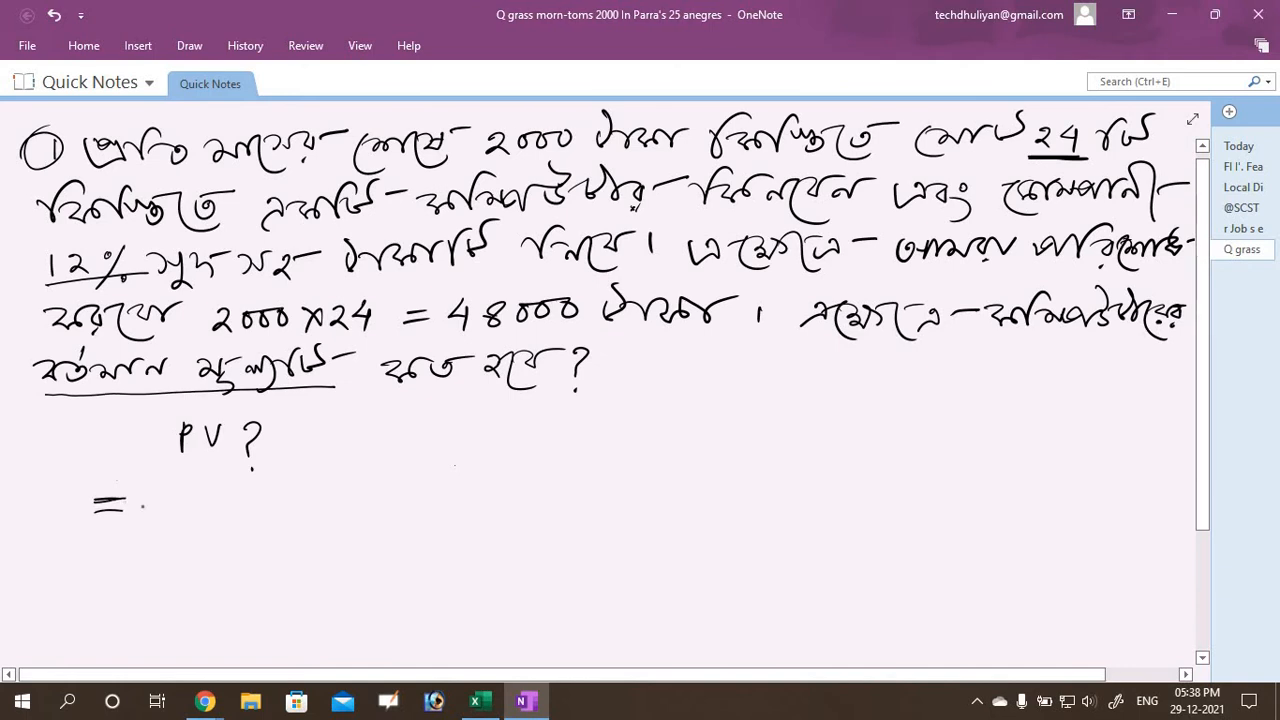
pyautogui.moveTo(153, 493)
pyautogui.mouseDown()
pyautogui.moveTo(191, 493)
pyautogui.moveTo(245, 536)
pyautogui.mouseUp()
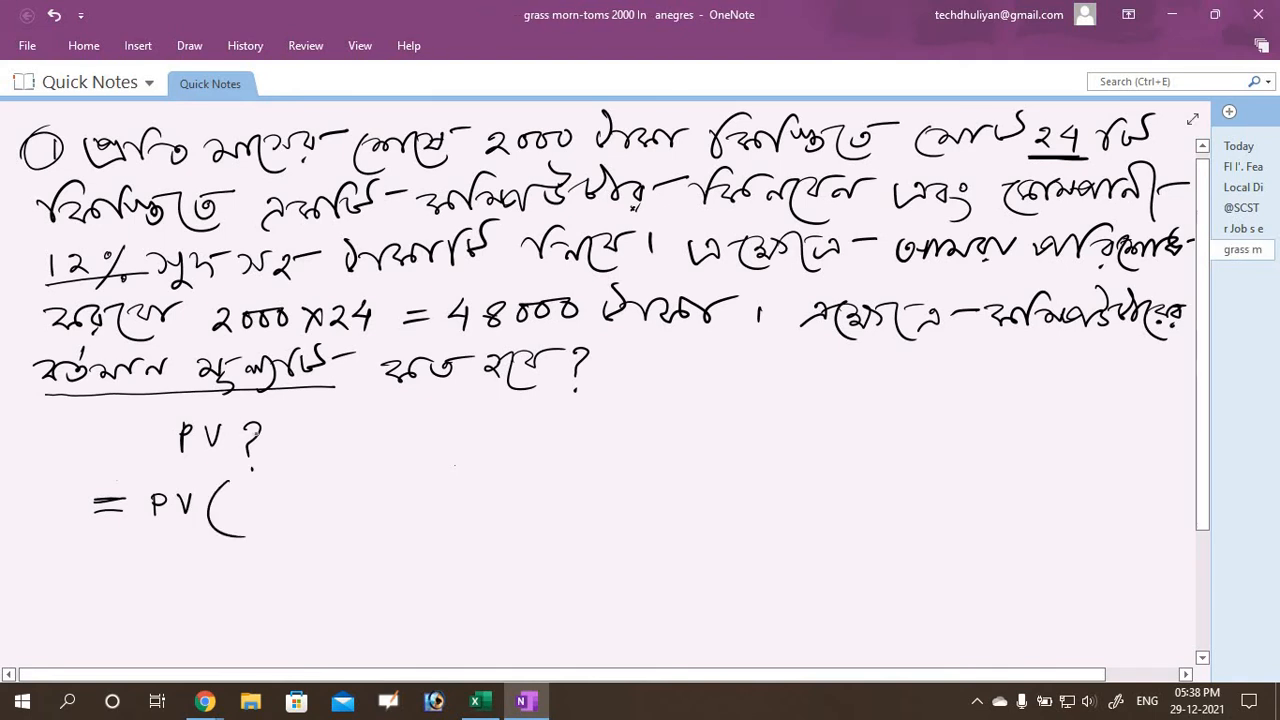
pyautogui.moveTo(258, 430)
pyautogui.mouseDown()
pyautogui.moveTo(200, 438)
pyautogui.moveTo(266, 457)
pyautogui.moveTo(194, 436)
pyautogui.moveTo(241, 430)
pyautogui.mouseUp()
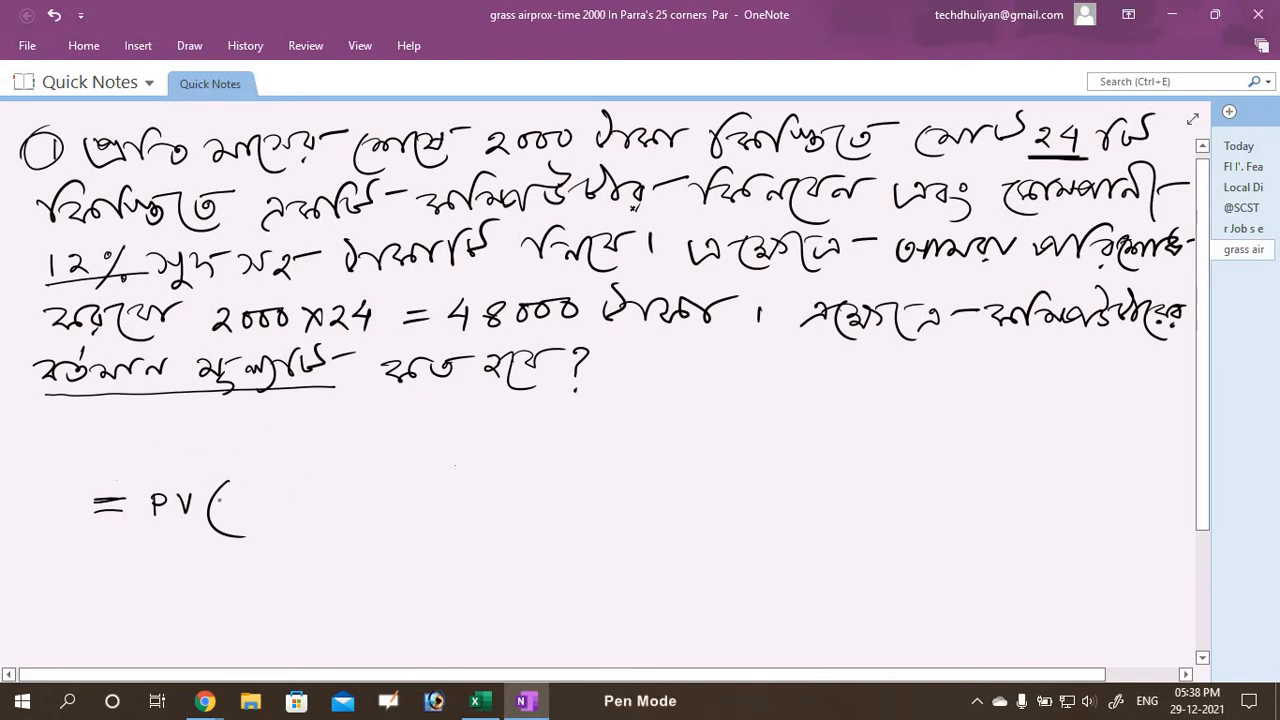
pyautogui.write('Q')
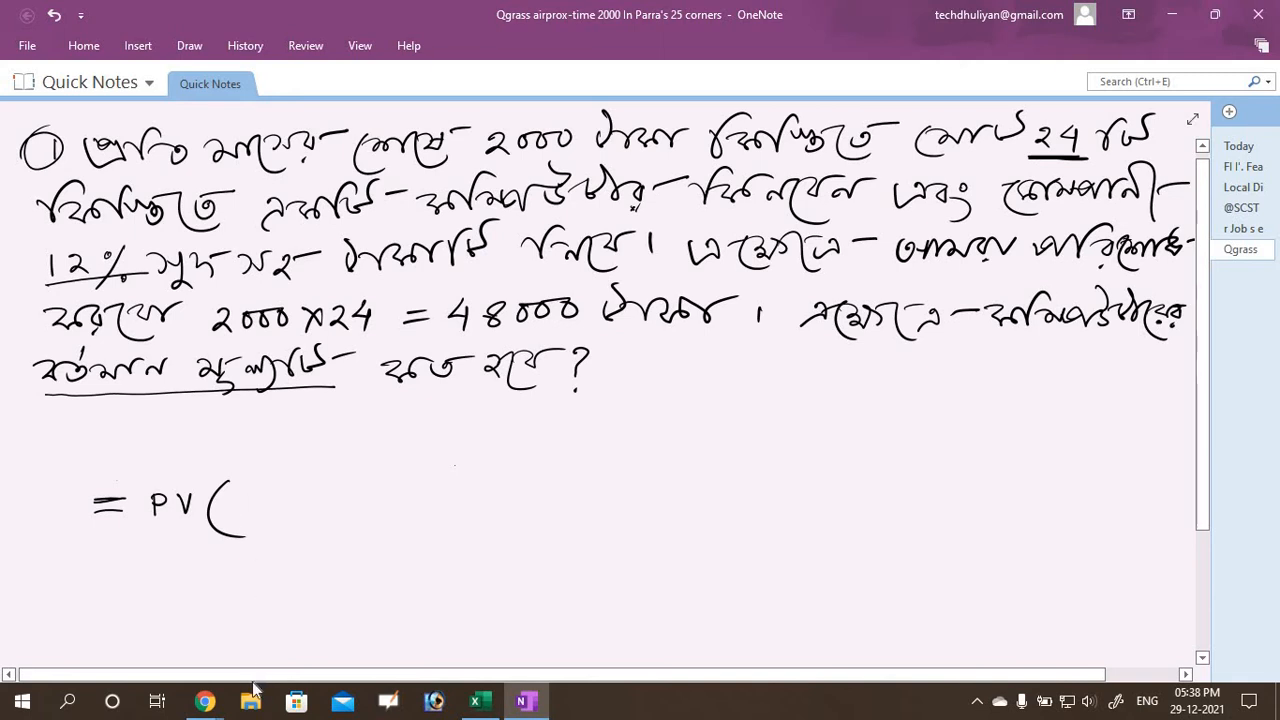
# - Check the Google Meet call and return to OneNote to handwrite "Rate/12" after the opening parenthesis
pyautogui.moveTo(204, 701)
pyautogui.click(128, 569)
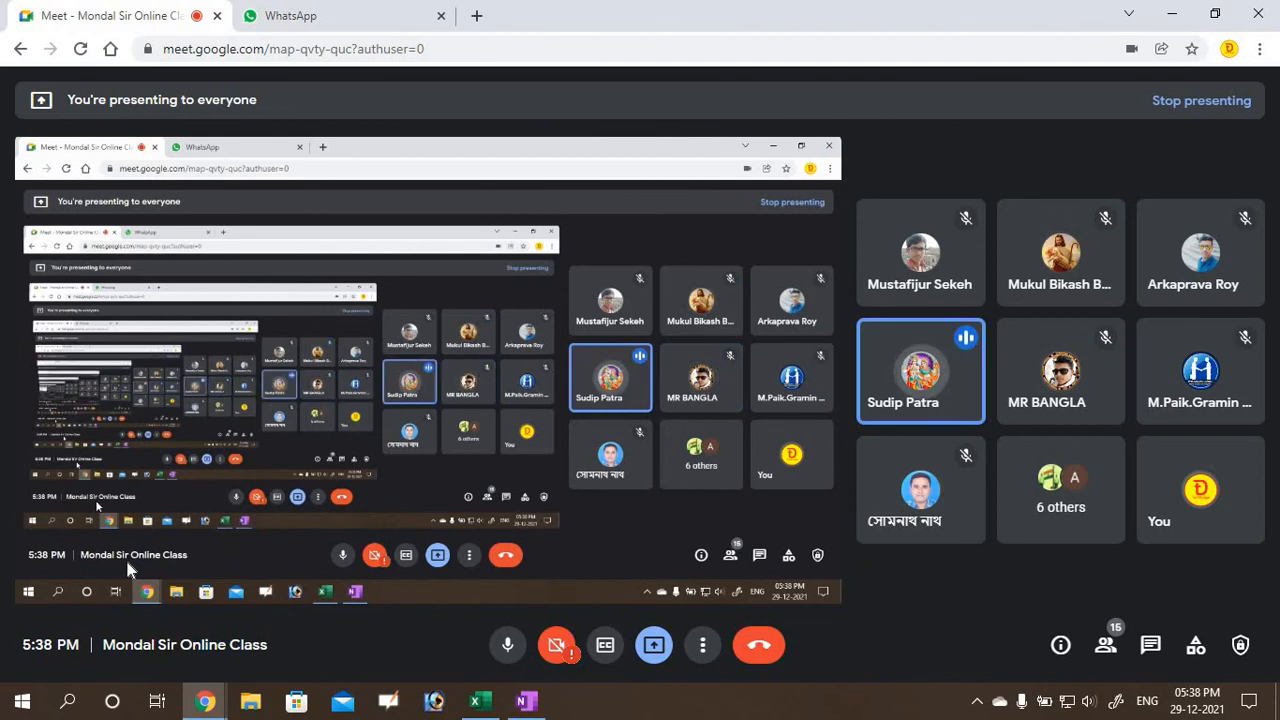
pyautogui.click(526, 701)
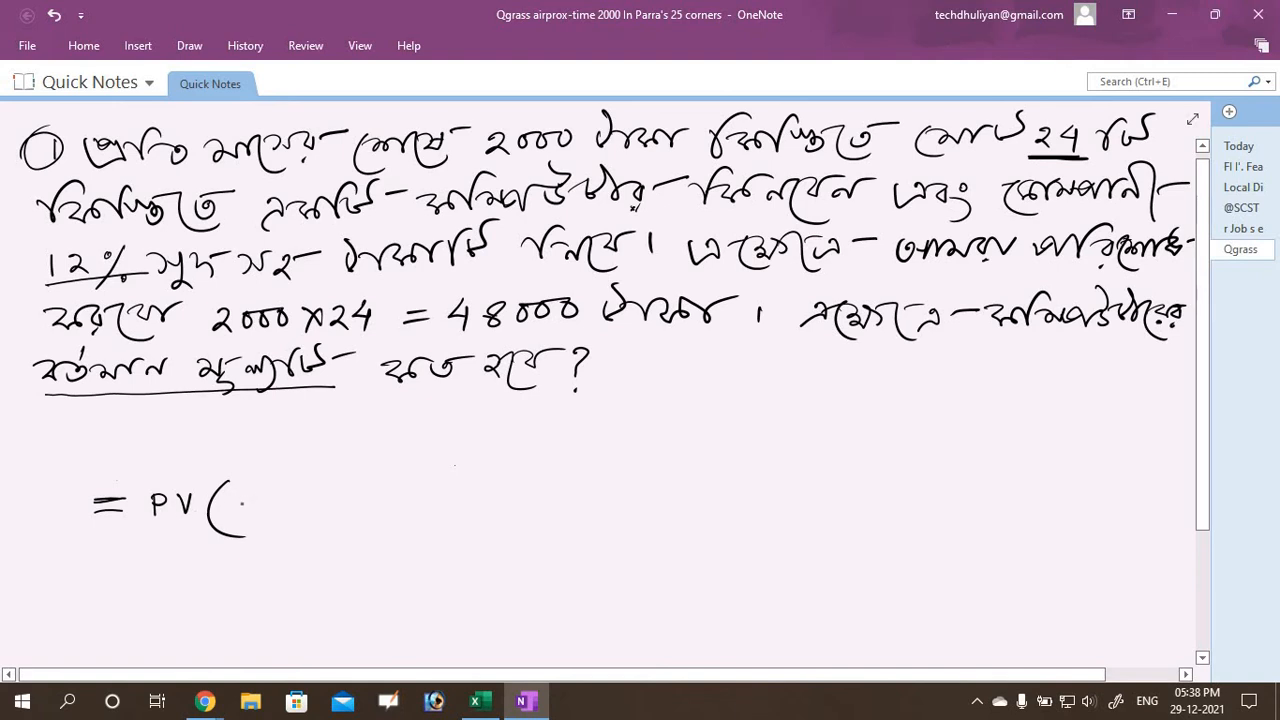
pyautogui.moveTo(238, 498)
pyautogui.mouseDown()
pyautogui.moveTo(238, 518)
pyautogui.moveTo(304, 512)
pyautogui.moveTo(290, 497)
pyautogui.moveTo(308, 530)
pyautogui.moveTo(352, 516)
pyautogui.mouseUp()
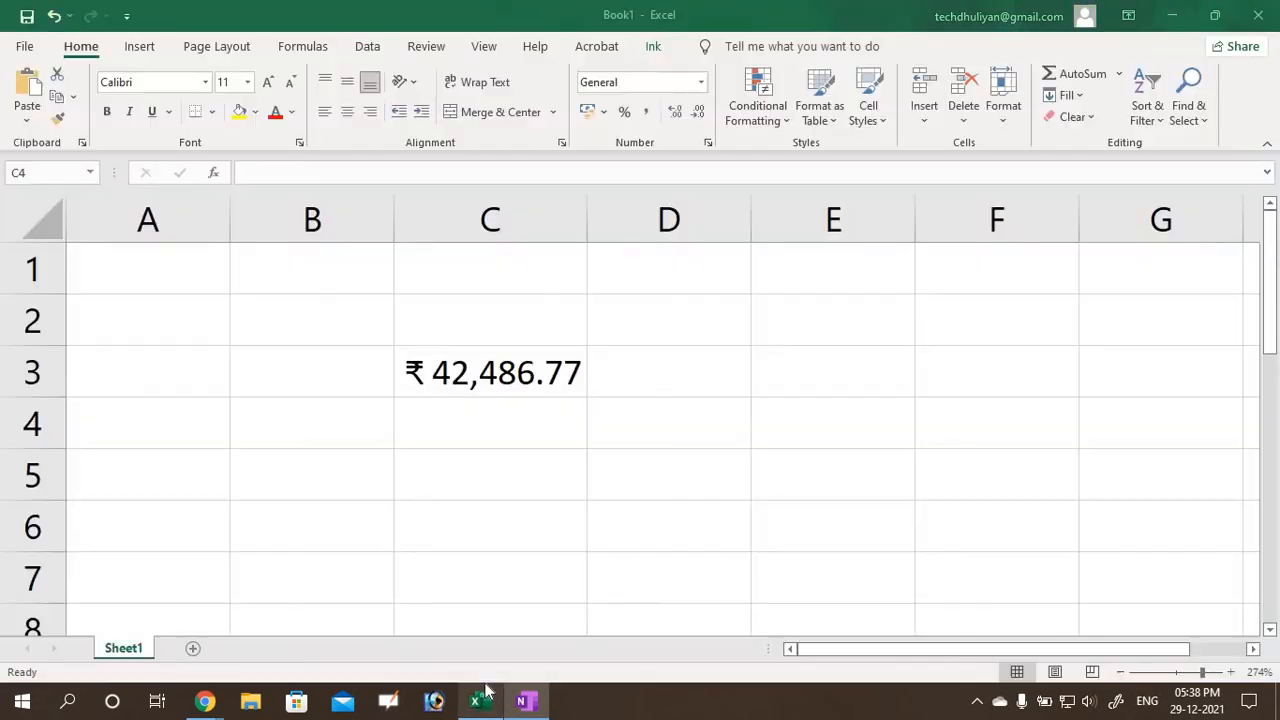
# - Check cell C3's PV formula in Excel and, back in OneNote, complete the handwritten syntax with ", Nper, -pmt, FV, Type)" and an Enter arrow
pyautogui.click(476, 701)
pyautogui.click(498, 374)
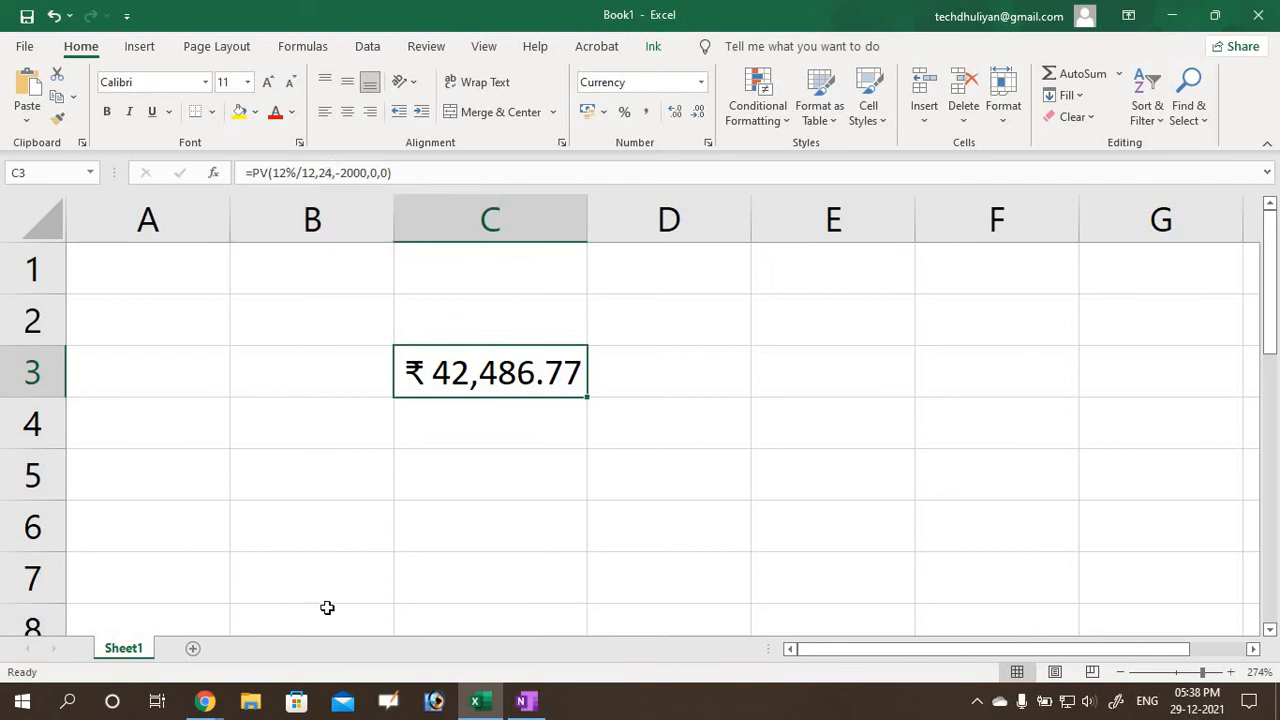
pyautogui.click(522, 701)
pyautogui.moveTo(398, 489)
pyautogui.mouseDown()
pyautogui.moveTo(397, 519)
pyautogui.moveTo(417, 486)
pyautogui.moveTo(430, 522)
pyautogui.moveTo(468, 500)
pyautogui.moveTo(524, 514)
pyautogui.mouseUp()
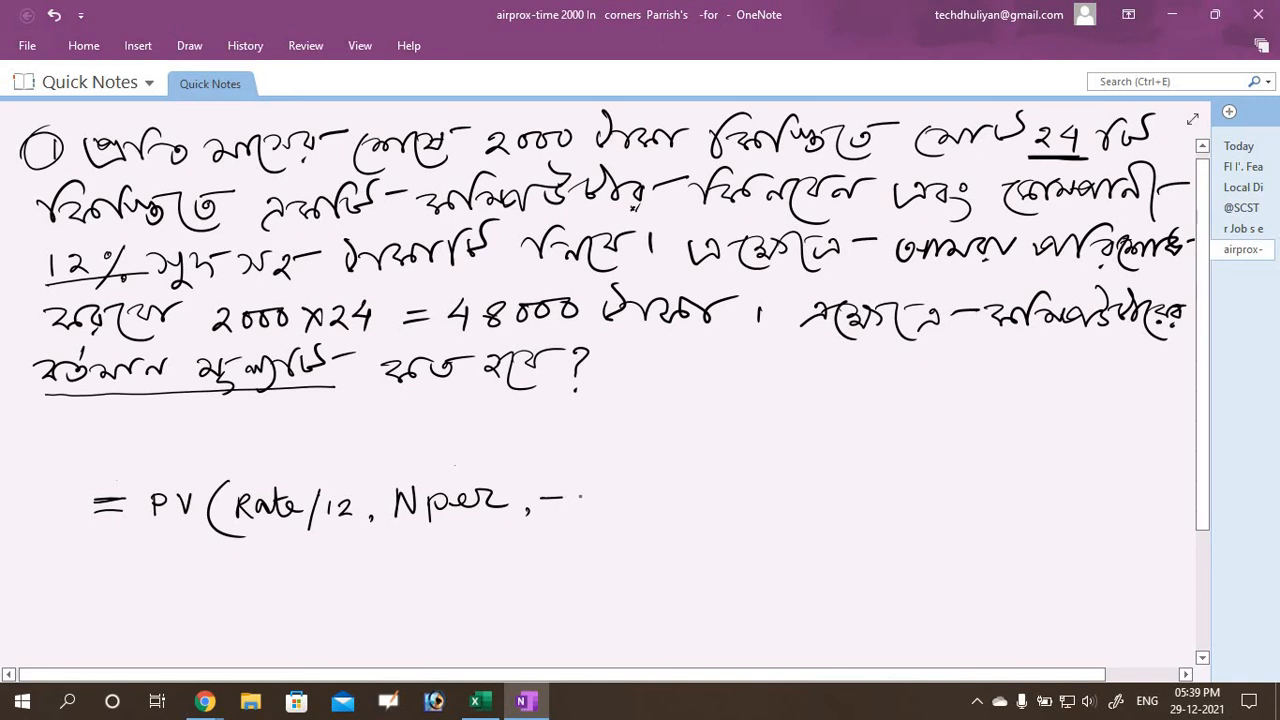
pyautogui.moveTo(577, 492)
pyautogui.mouseDown()
pyautogui.moveTo(579, 518)
pyautogui.moveTo(588, 501)
pyautogui.moveTo(631, 504)
pyautogui.moveTo(638, 490)
pyautogui.mouseUp()
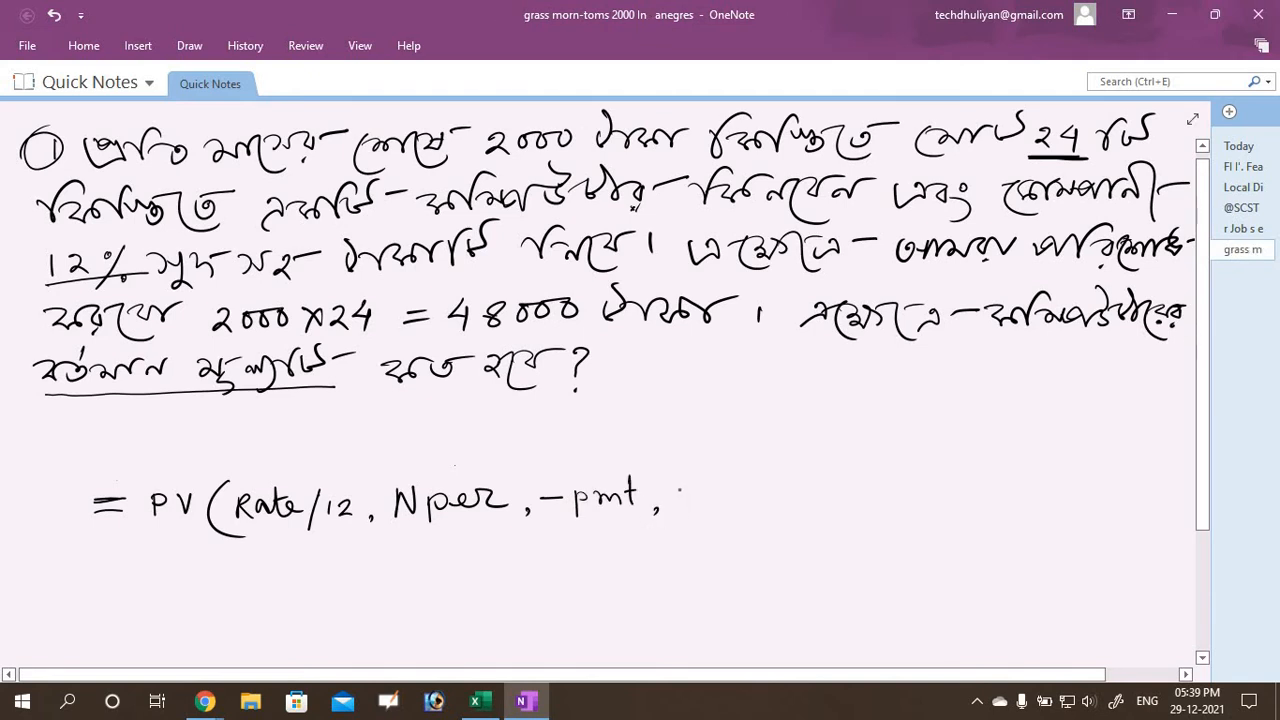
pyautogui.moveTo(678, 497); pyautogui.dragTo(784, 486)
pyautogui.moveTo(774, 487)
pyautogui.mouseDown()
pyautogui.moveTo(776, 502)
pyautogui.moveTo(824, 512)
pyautogui.moveTo(849, 502)
pyautogui.moveTo(861, 524)
pyautogui.mouseUp()
pyautogui.moveTo(939, 482)
pyautogui.mouseDown()
pyautogui.moveTo(939, 499)
pyautogui.moveTo(908, 505)
pyautogui.moveTo(920, 494)
pyautogui.mouseUp()
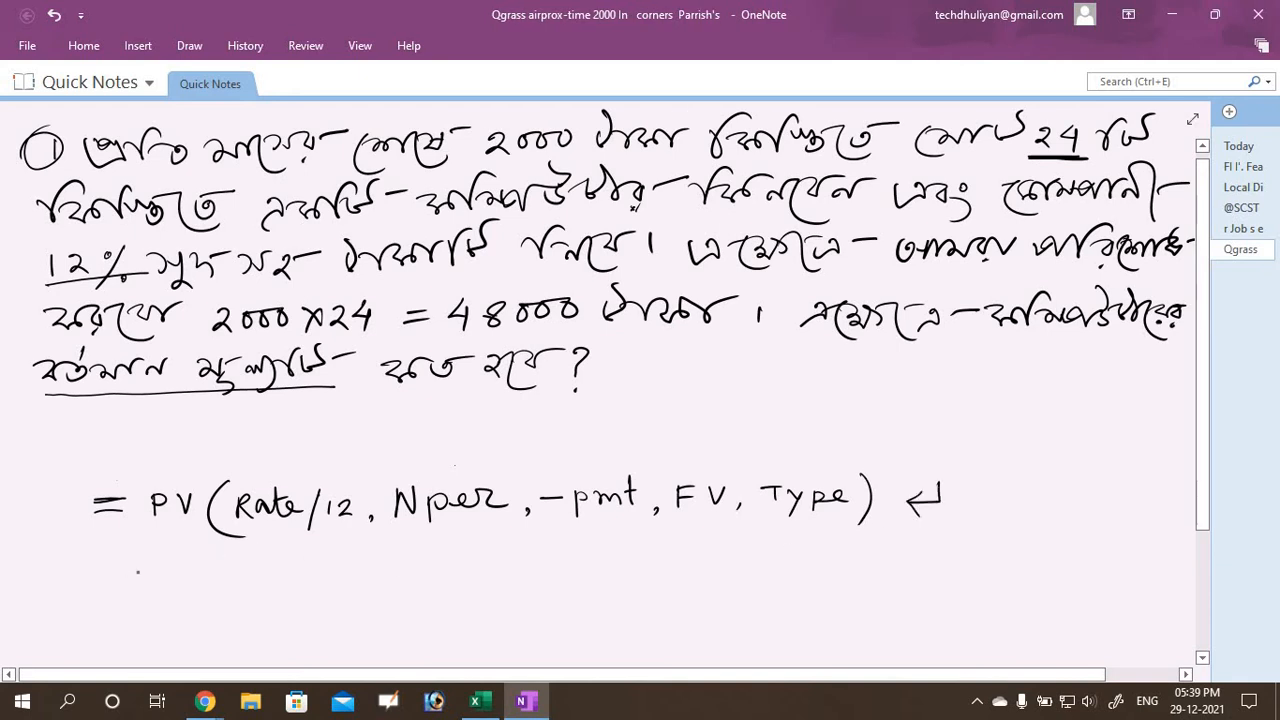
# - Handwrite the worked formula "= PV(12%/12, 24, -2000, 0, 0)" with an Enter arrow below the PV syntax line
pyautogui.moveTo(103, 578)
pyautogui.mouseDown()
pyautogui.moveTo(153, 593)
pyautogui.moveTo(156, 580)
pyautogui.mouseUp()
pyautogui.moveTo(182, 567); pyautogui.dragTo(246, 600)
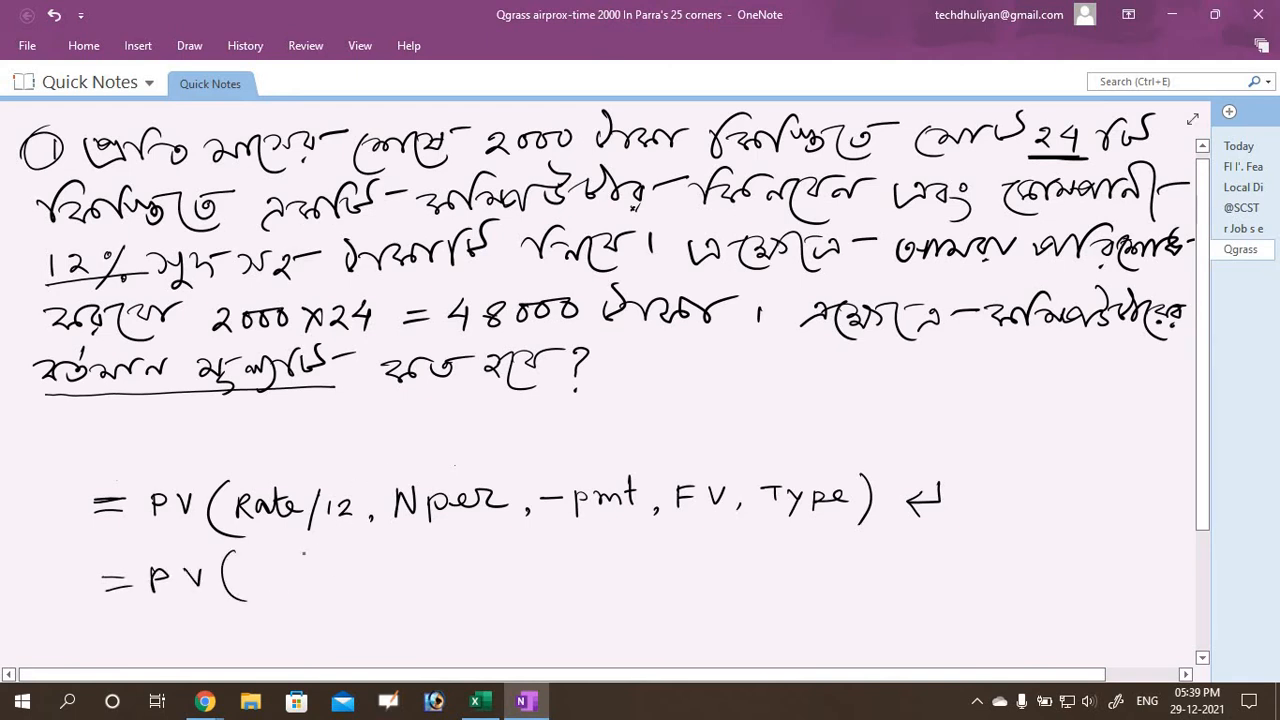
pyautogui.moveTo(286, 564); pyautogui.dragTo(308, 592)
pyautogui.moveTo(351, 553)
pyautogui.mouseDown()
pyautogui.moveTo(333, 600)
pyautogui.moveTo(396, 590)
pyautogui.mouseUp()
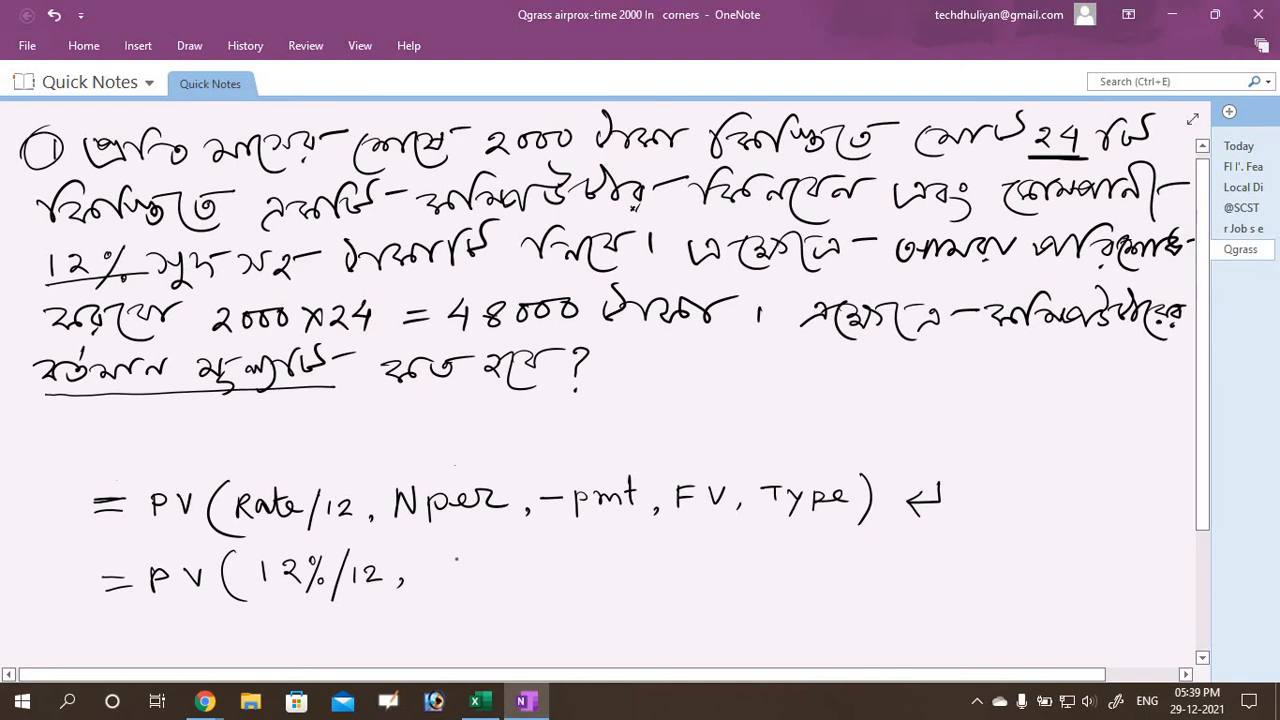
pyautogui.moveTo(444, 563)
pyautogui.mouseDown()
pyautogui.moveTo(461, 577)
pyautogui.moveTo(490, 567)
pyautogui.moveTo(485, 582)
pyautogui.mouseUp()
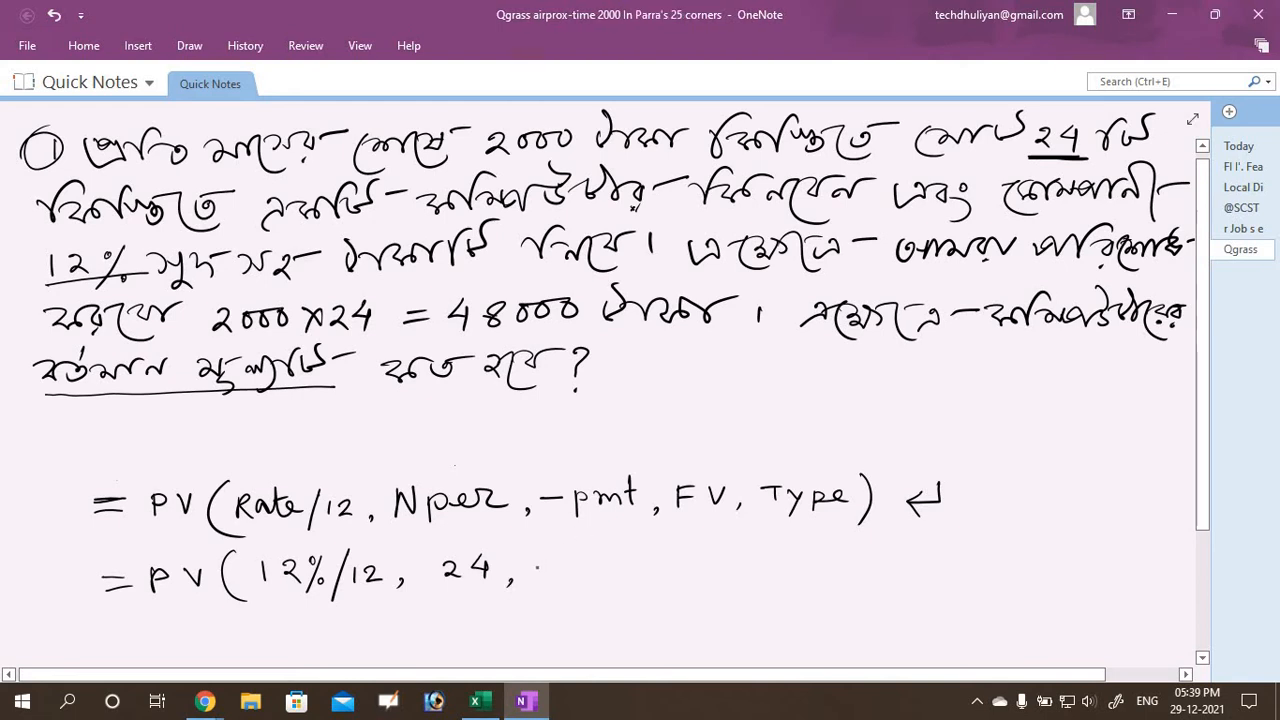
pyautogui.moveTo(537, 566); pyautogui.dragTo(585, 577)
pyautogui.moveTo(598, 560)
pyautogui.mouseDown()
pyautogui.moveTo(646, 559)
pyautogui.moveTo(673, 578)
pyautogui.mouseUp()
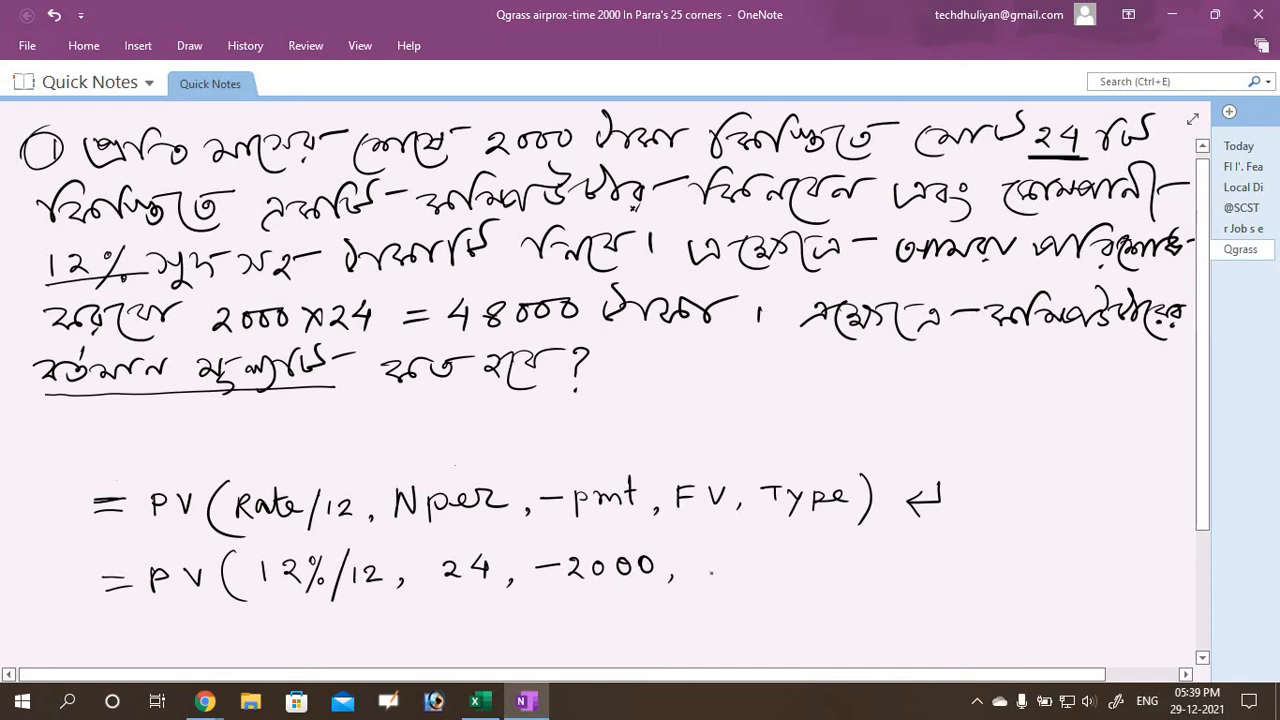
pyautogui.moveTo(708, 555)
pyautogui.mouseDown()
pyautogui.moveTo(772, 557)
pyautogui.moveTo(812, 593)
pyautogui.mouseUp()
pyautogui.moveTo(886, 549)
pyautogui.mouseDown()
pyautogui.moveTo(848, 570)
pyautogui.moveTo(862, 581)
pyautogui.mouseUp()
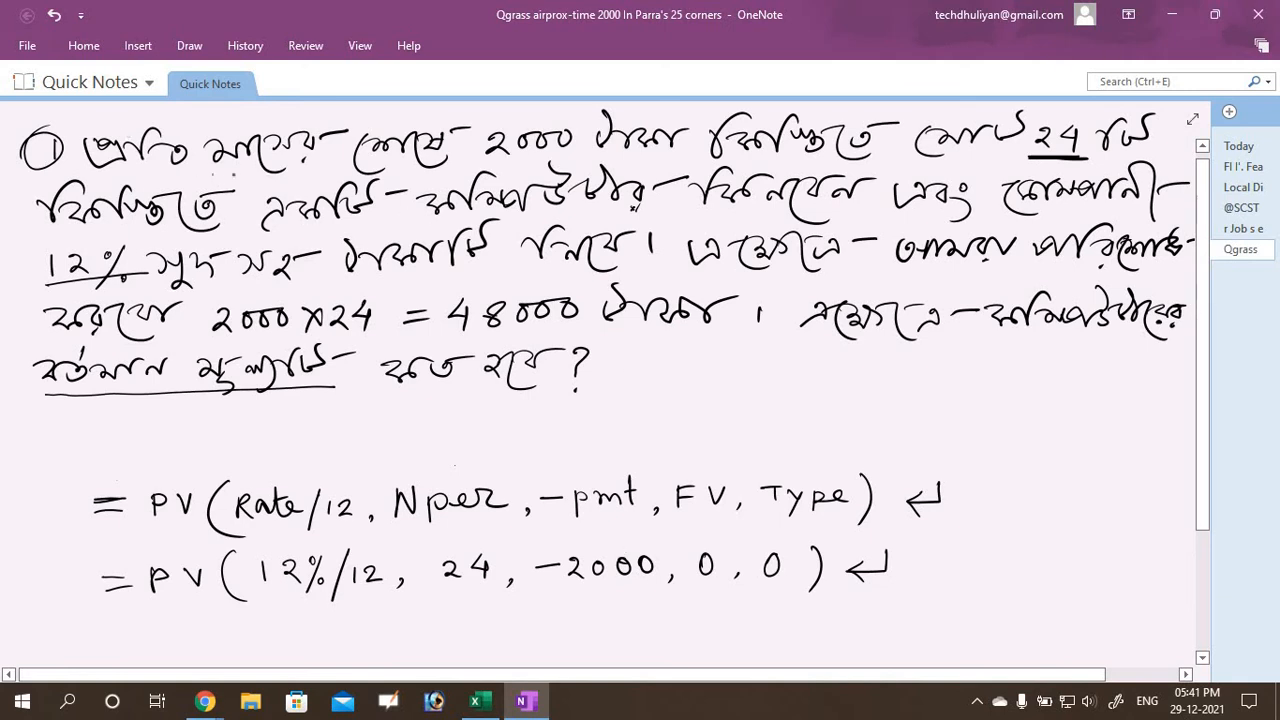
# - Underline the Bengali phrase "মাসের শেষে" in the problem's first line and clear all handwriting from the page
pyautogui.moveTo(212, 177)
pyautogui.mouseDown()
pyautogui.moveTo(496, 163)
pyautogui.moveTo(210, 178)
pyautogui.moveTo(482, 164)
pyautogui.mouseUp()
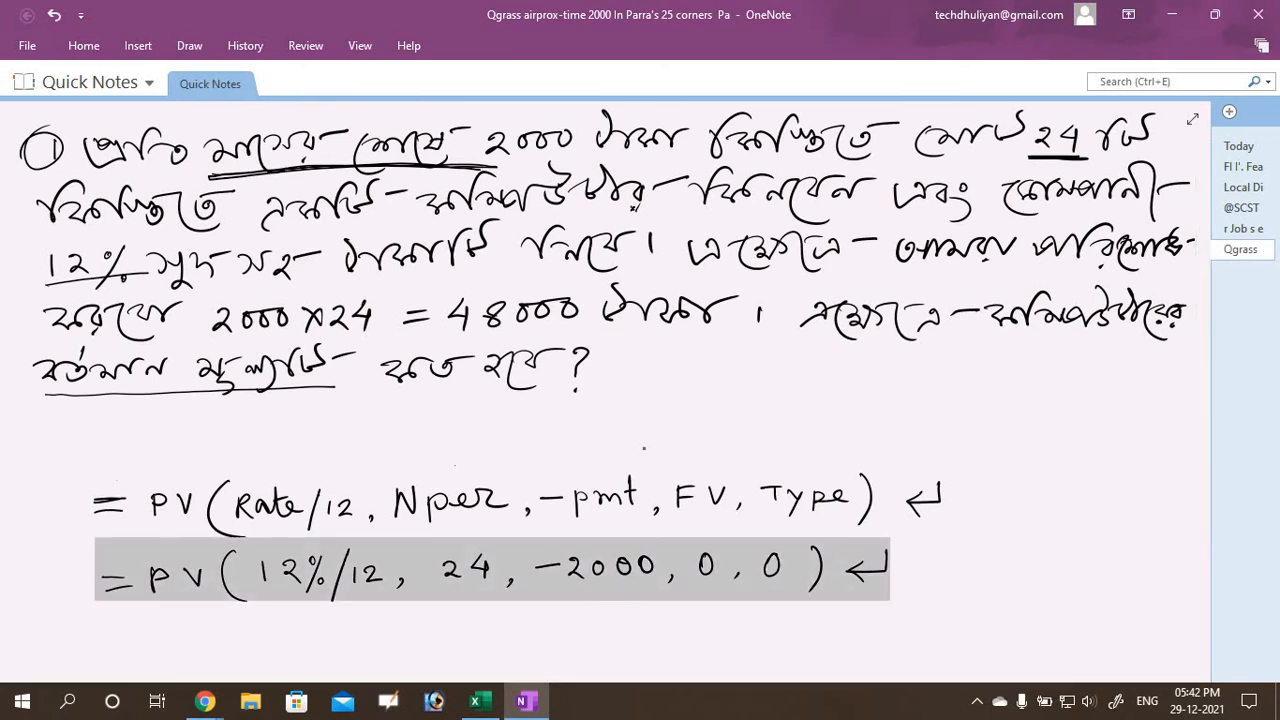
pyautogui.hotkey('ctrl', 'a')
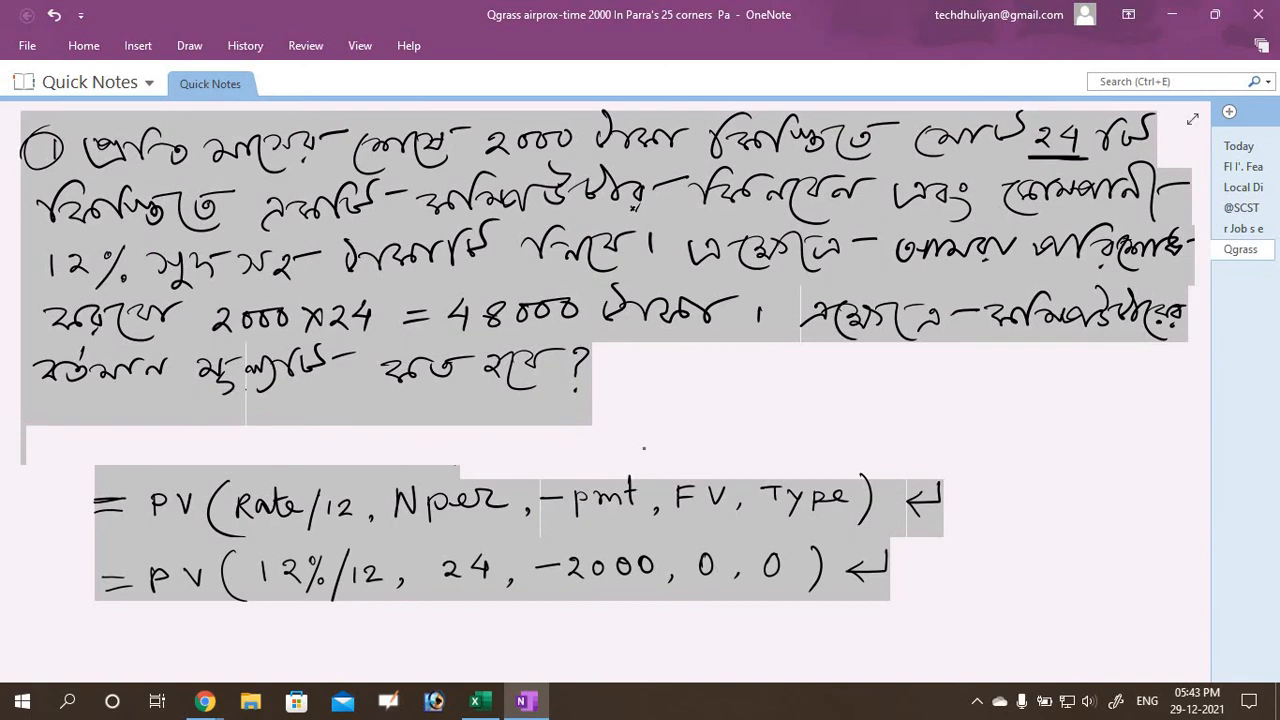
pyautogui.press('Delete')
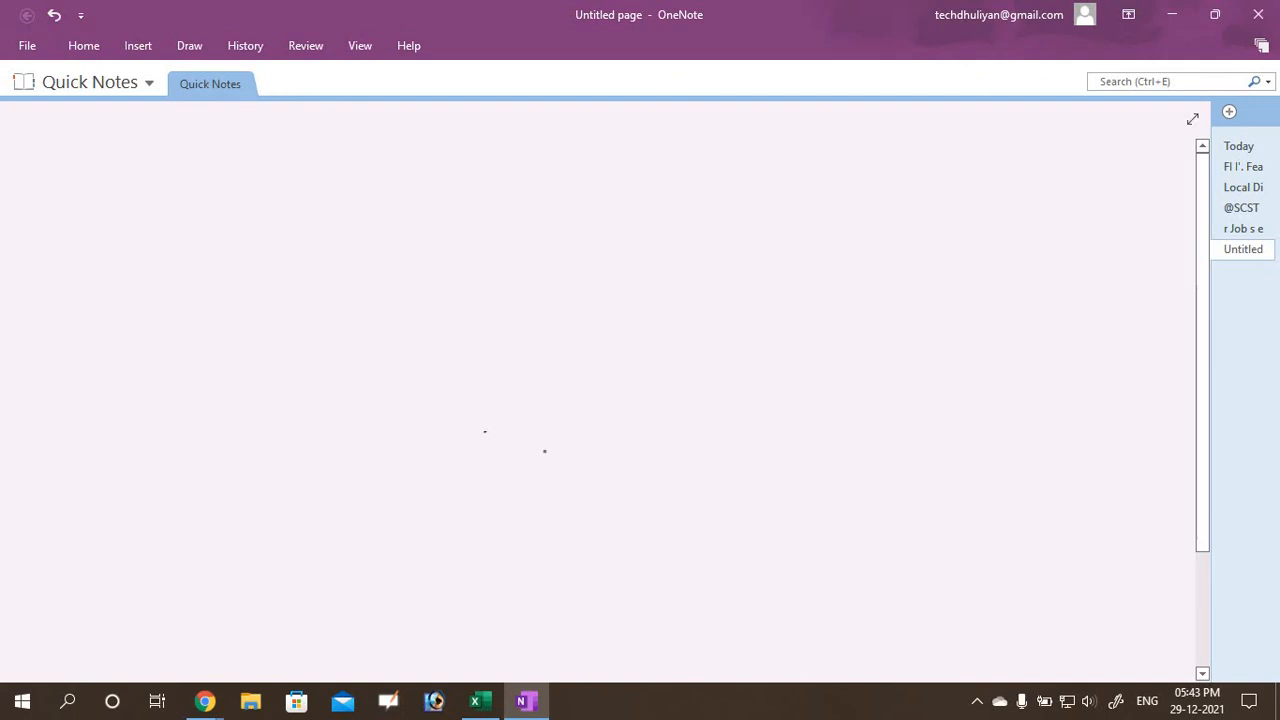
pyautogui.moveTo(537, 427); pyautogui.dragTo(581, 425)
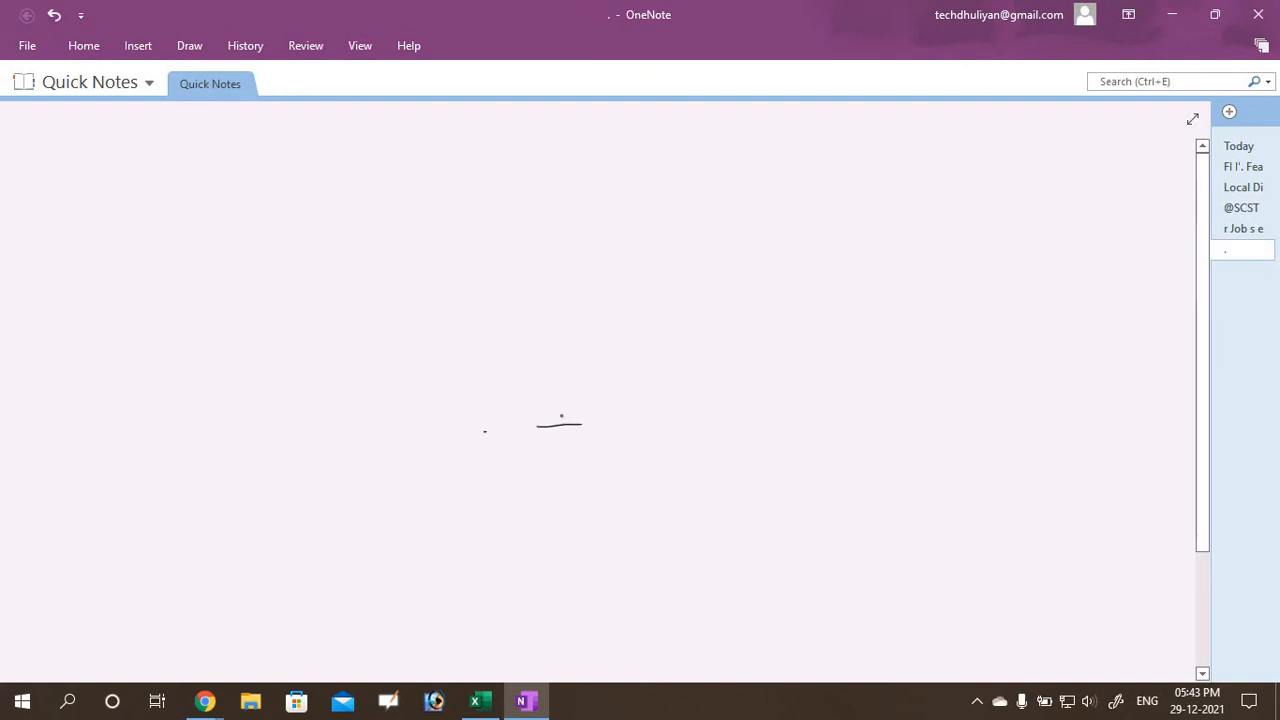
pyautogui.moveTo(566, 418); pyautogui.dragTo(544, 418)
# - Handwrite a circled 2 and the new problem's first line, "50000 টাকা 12% সুদে ঋণ নিলে মোট 24 টি মাসিক"
pyautogui.moveTo(43, 140)
pyautogui.mouseDown()
pyautogui.moveTo(29, 177)
pyautogui.moveTo(24, 158)
pyautogui.mouseUp()
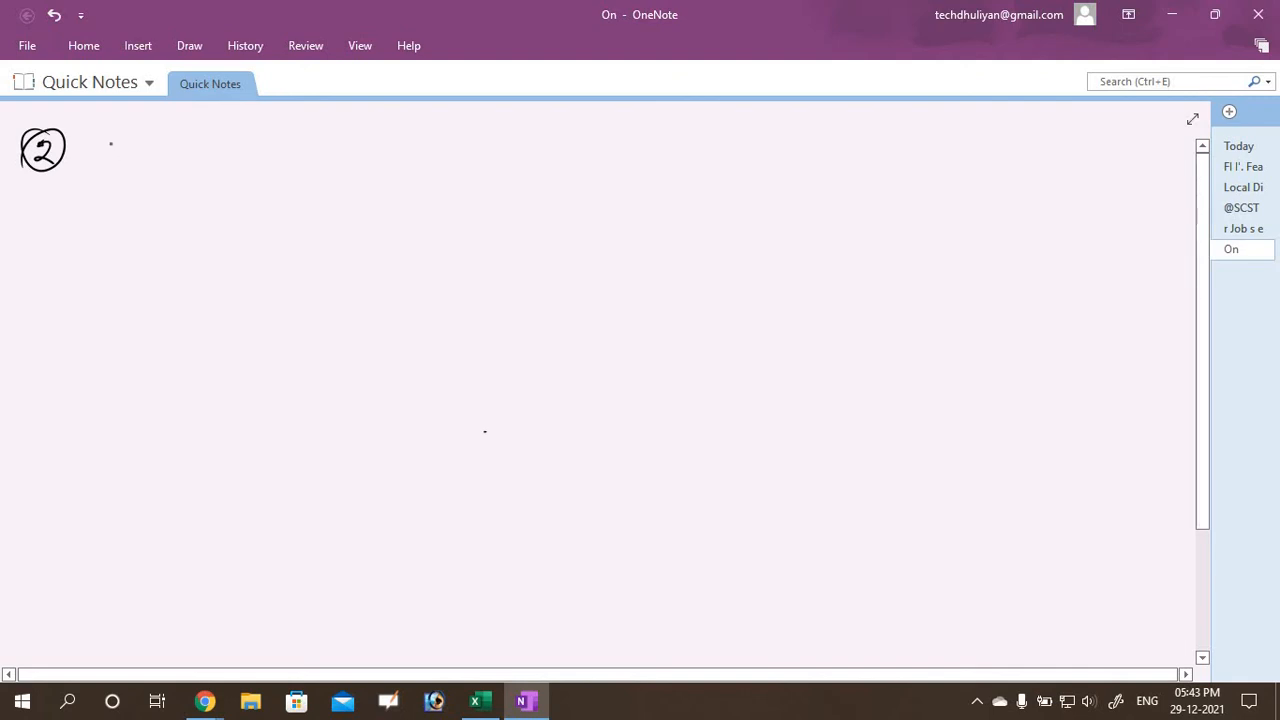
pyautogui.moveTo(113, 146)
pyautogui.mouseDown()
pyautogui.moveTo(194, 150)
pyautogui.moveTo(257, 124)
pyautogui.moveTo(314, 142)
pyautogui.moveTo(370, 127)
pyautogui.mouseUp()
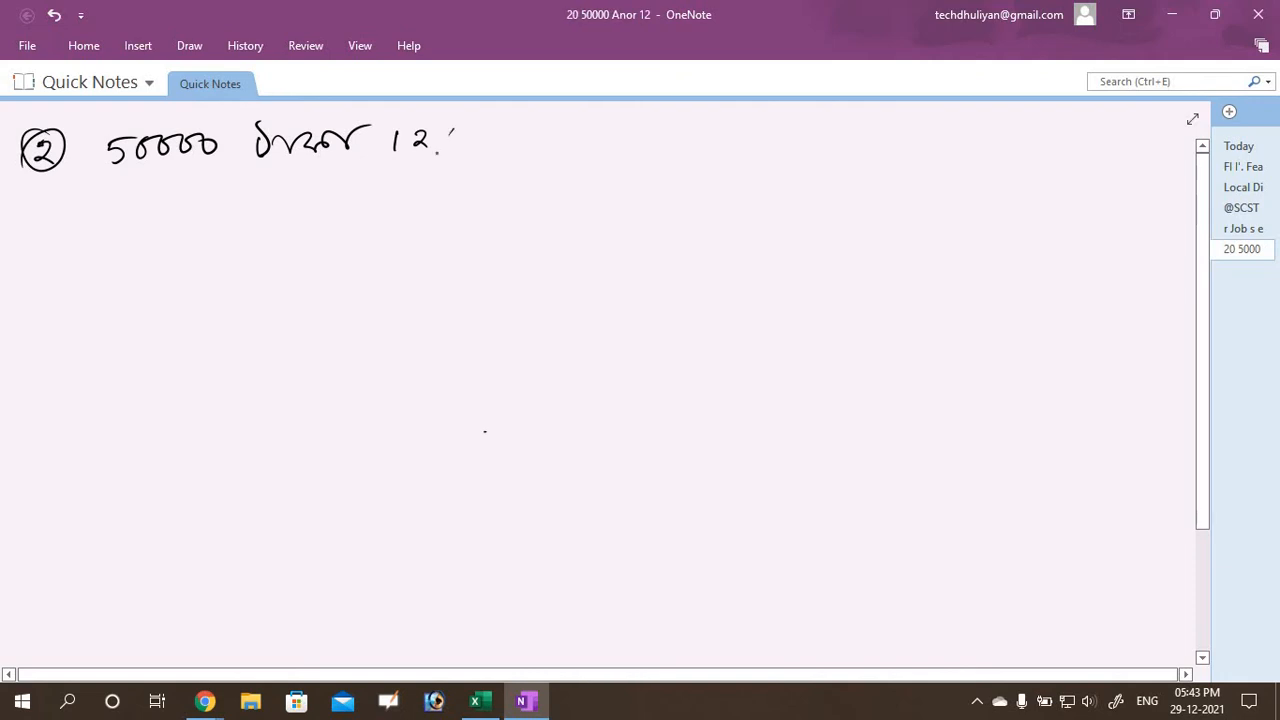
pyautogui.moveTo(454, 128); pyautogui.dragTo(434, 163)
pyautogui.moveTo(446, 130)
pyautogui.mouseDown()
pyautogui.moveTo(517, 162)
pyautogui.moveTo(552, 156)
pyautogui.moveTo(572, 122)
pyautogui.mouseUp()
pyautogui.click(580, 127)
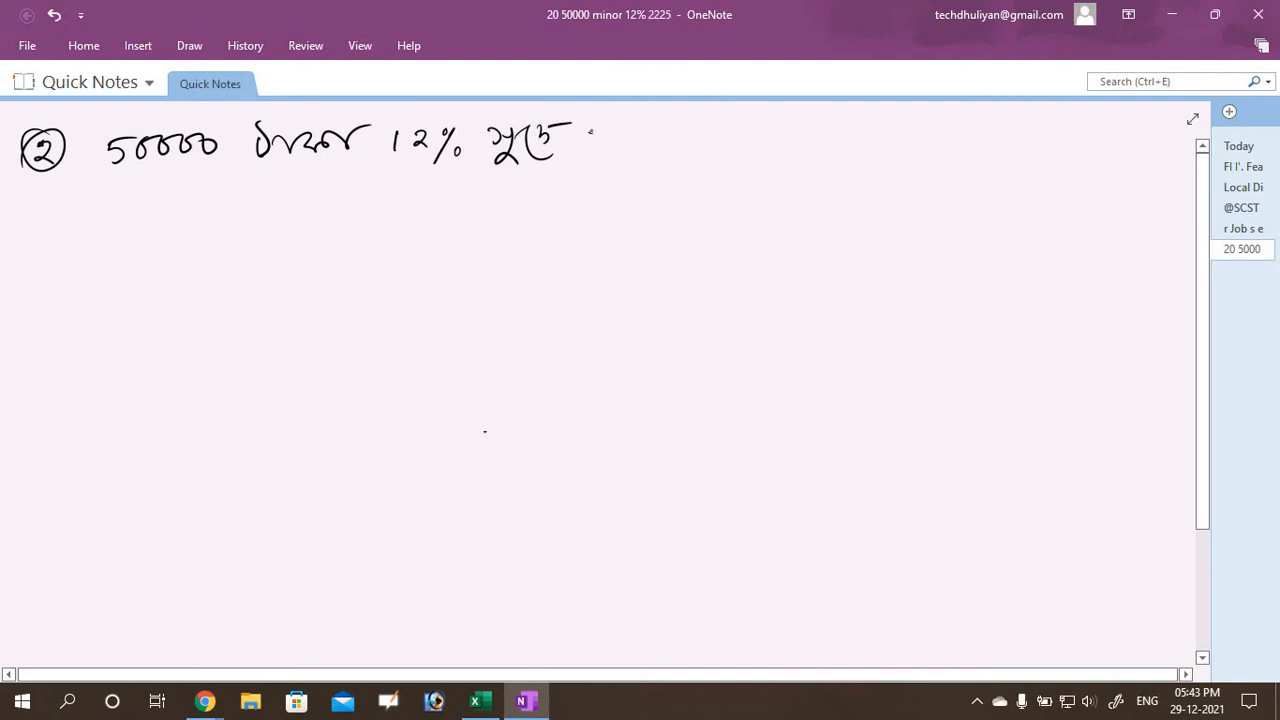
pyautogui.moveTo(590, 130)
pyautogui.mouseDown()
pyautogui.moveTo(647, 140)
pyautogui.moveTo(670, 119)
pyautogui.mouseUp()
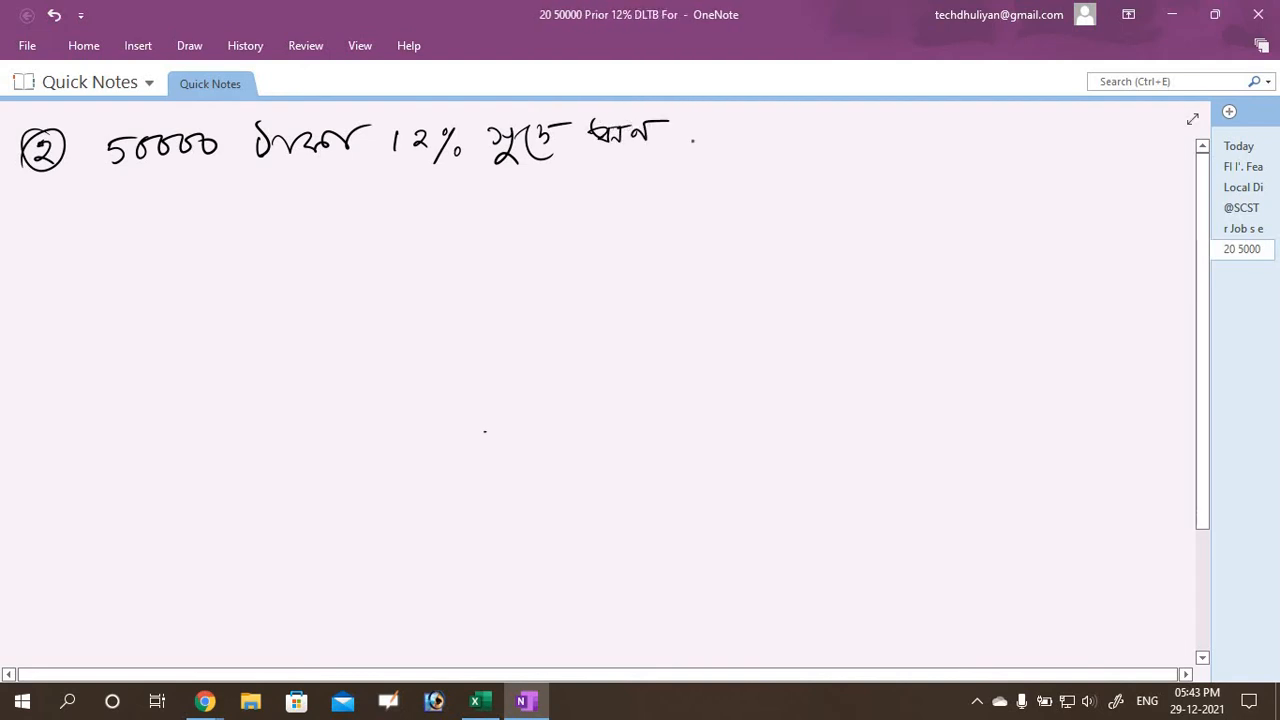
pyautogui.moveTo(690, 124)
pyautogui.mouseDown()
pyautogui.moveTo(715, 114)
pyautogui.moveTo(770, 150)
pyautogui.moveTo(790, 118)
pyautogui.moveTo(830, 150)
pyautogui.moveTo(860, 130)
pyautogui.moveTo(936, 140)
pyautogui.mouseUp()
pyautogui.moveTo(946, 124)
pyautogui.mouseDown()
pyautogui.moveTo(959, 152)
pyautogui.moveTo(1016, 150)
pyautogui.mouseUp()
pyautogui.moveTo(1012, 130)
pyautogui.mouseDown()
pyautogui.moveTo(1018, 146)
pyautogui.moveTo(1094, 146)
pyautogui.mouseUp()
pyautogui.moveTo(1092, 144)
pyautogui.mouseDown()
pyautogui.moveTo(1118, 114)
pyautogui.moveTo(1146, 140)
pyautogui.mouseUp()
pyautogui.moveTo(1138, 132); pyautogui.dragTo(1150, 146)
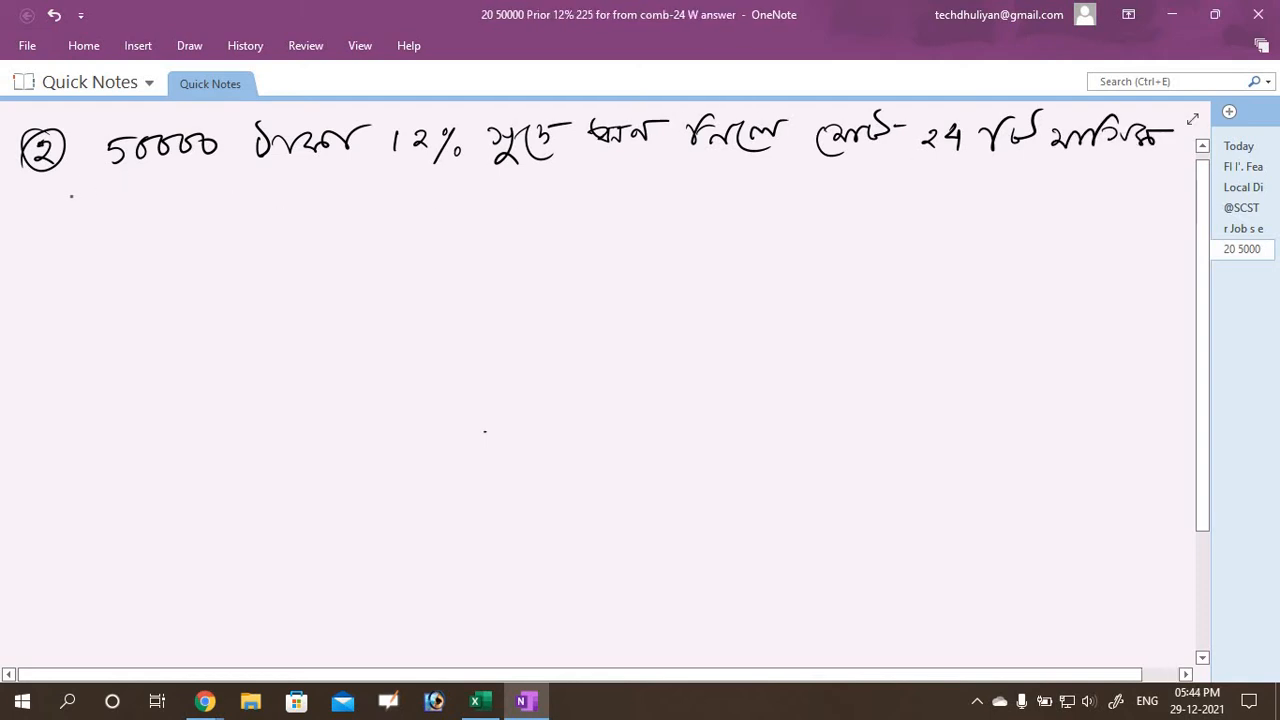
# - Begin the second line of problem 2 by handwriting the repayment condition "কিস্তিতে পরিশোধ করিতে হলে"
pyautogui.moveTo(66, 190)
pyautogui.mouseDown()
pyautogui.moveTo(70, 216)
pyautogui.moveTo(102, 196)
pyautogui.moveTo(172, 190)
pyautogui.moveTo(158, 216)
pyautogui.mouseUp()
pyautogui.moveTo(176, 190)
pyautogui.mouseDown()
pyautogui.moveTo(198, 212)
pyautogui.moveTo(168, 190)
pyautogui.moveTo(210, 204)
pyautogui.moveTo(248, 182)
pyautogui.mouseUp()
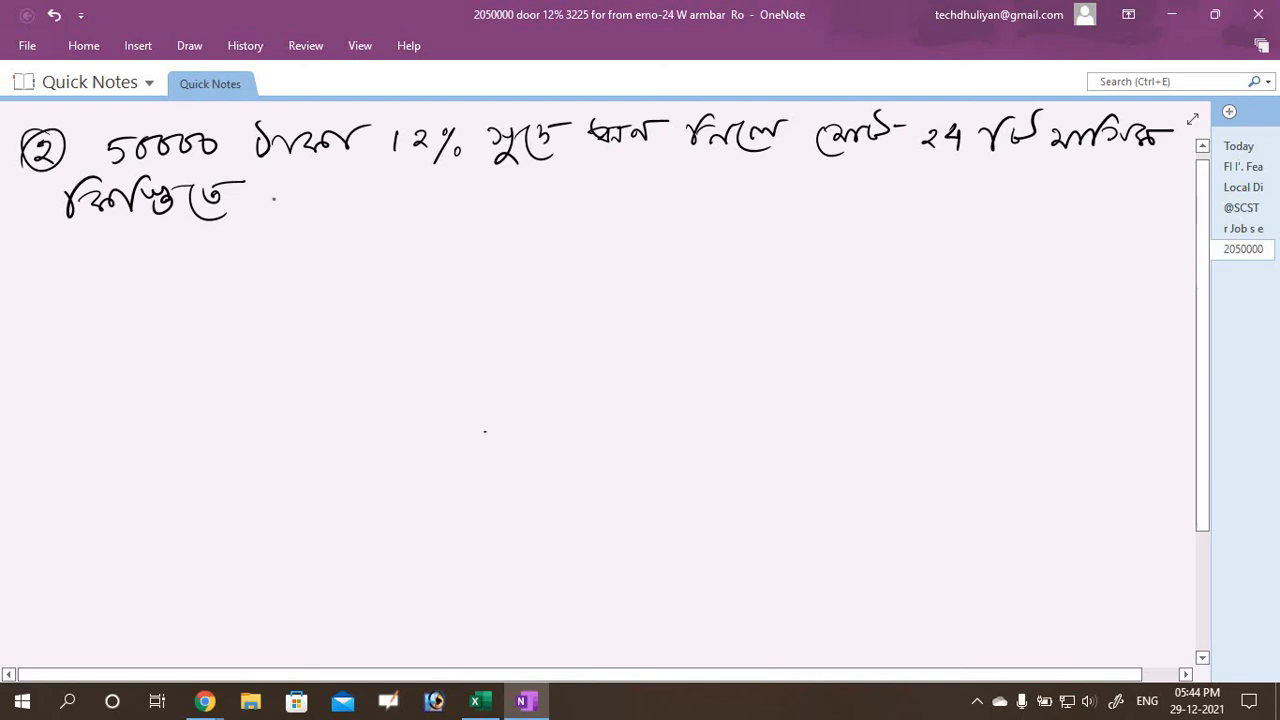
pyautogui.moveTo(264, 202)
pyautogui.mouseDown()
pyautogui.moveTo(322, 186)
pyautogui.moveTo(367, 208)
pyautogui.mouseUp()
pyautogui.moveTo(346, 184); pyautogui.dragTo(388, 200)
pyautogui.moveTo(386, 184)
pyautogui.mouseDown()
pyautogui.moveTo(408, 183)
pyautogui.moveTo(406, 194)
pyautogui.mouseUp()
pyautogui.moveTo(412, 190)
pyautogui.mouseDown()
pyautogui.moveTo(399, 166)
pyautogui.moveTo(500, 196)
pyautogui.moveTo(526, 176)
pyautogui.moveTo(524, 190)
pyautogui.mouseUp()
pyautogui.moveTo(526, 176); pyautogui.dragTo(596, 168)
pyautogui.moveTo(600, 174)
pyautogui.mouseDown()
pyautogui.moveTo(606, 188)
pyautogui.moveTo(640, 186)
pyautogui.moveTo(670, 168)
pyautogui.mouseUp()
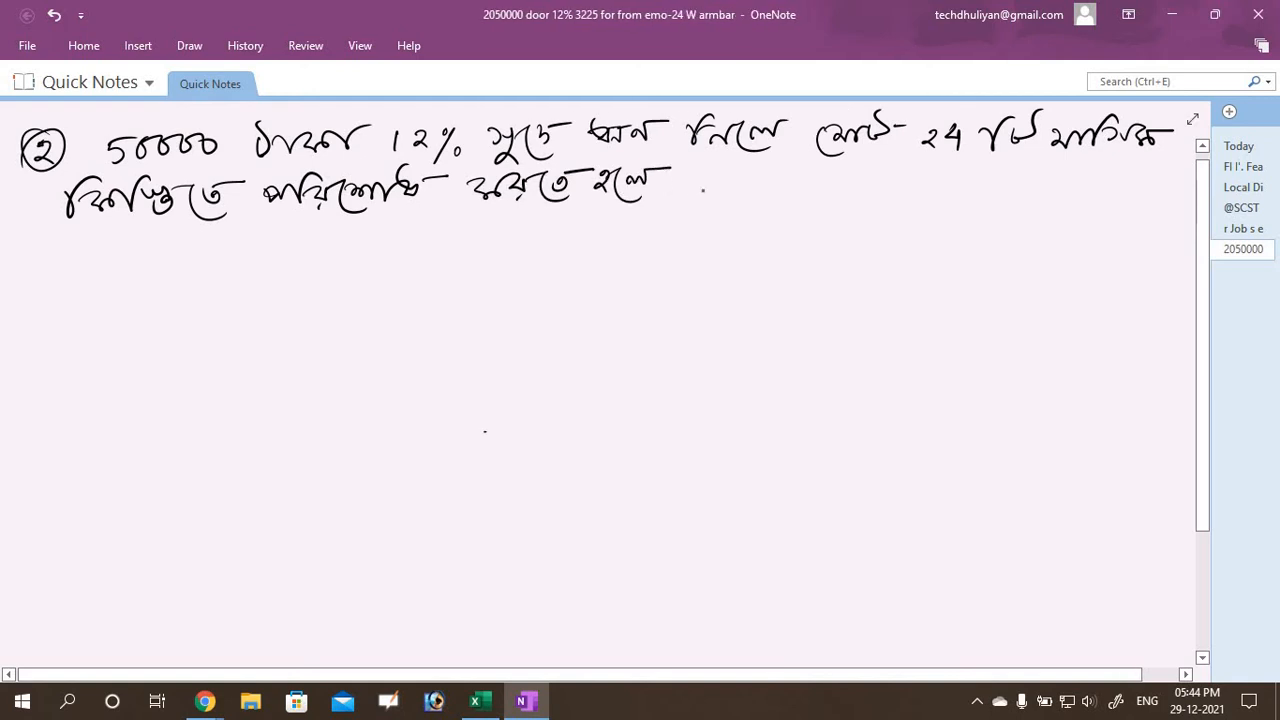
# - Handwrite the question about the installment amount, "কিস্তির পরিমান কত হবে ?", continuing onto the third line
pyautogui.moveTo(692, 174)
pyautogui.mouseDown()
pyautogui.moveTo(700, 200)
pyautogui.moveTo(758, 176)
pyautogui.moveTo(800, 192)
pyautogui.moveTo(830, 174)
pyautogui.moveTo(830, 194)
pyautogui.moveTo(868, 178)
pyautogui.moveTo(902, 192)
pyautogui.moveTo(938, 170)
pyautogui.moveTo(956, 192)
pyautogui.moveTo(1054, 176)
pyautogui.mouseUp()
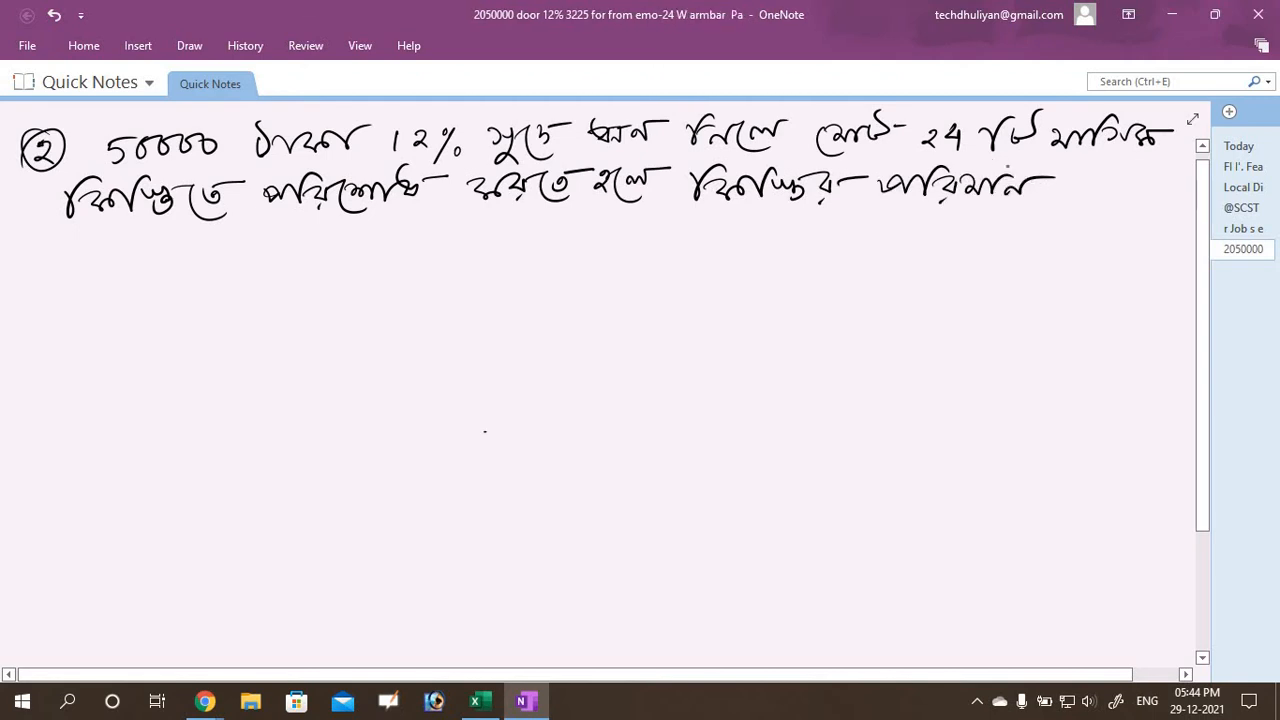
pyautogui.moveTo(1060, 178); pyautogui.dragTo(1094, 194)
pyautogui.moveTo(1086, 178); pyautogui.dragTo(1134, 198)
pyautogui.click(1130, 183)
pyautogui.moveTo(1128, 178); pyautogui.dragTo(1164, 175)
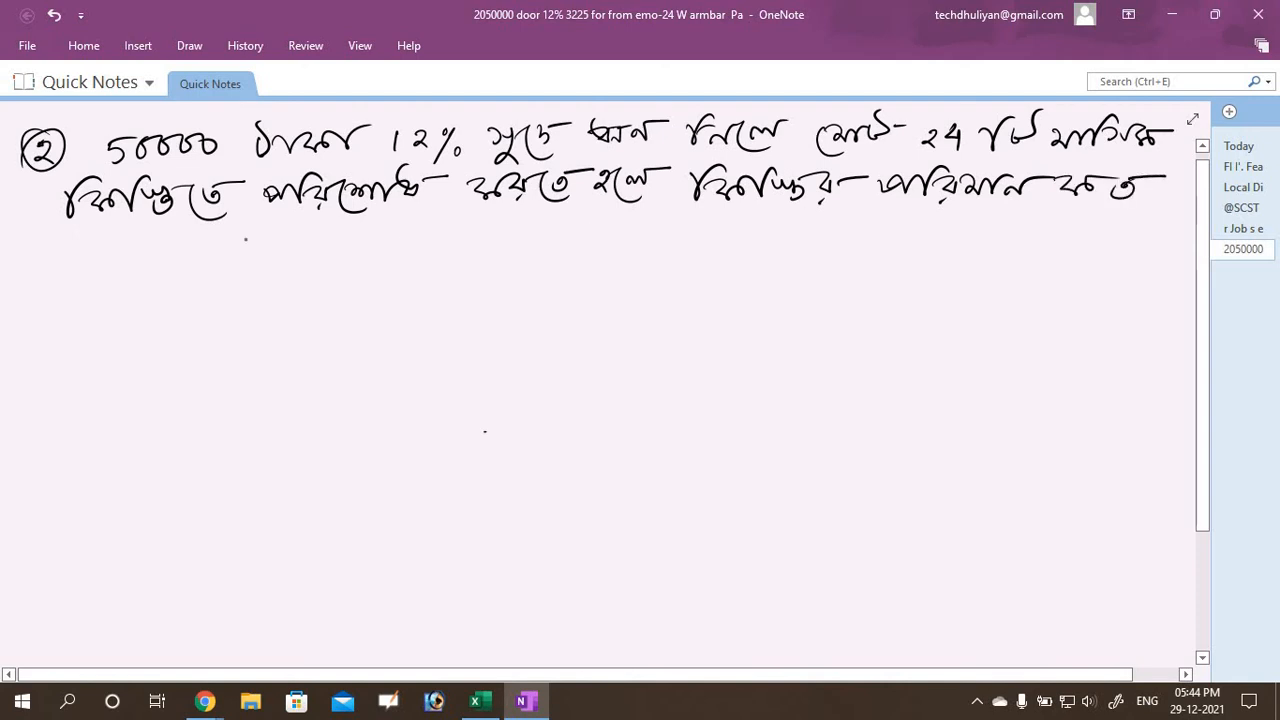
pyautogui.moveTo(72, 244); pyautogui.dragTo(134, 282)
pyautogui.moveTo(96, 244); pyautogui.dragTo(132, 260)
pyautogui.moveTo(126, 250); pyautogui.dragTo(154, 238)
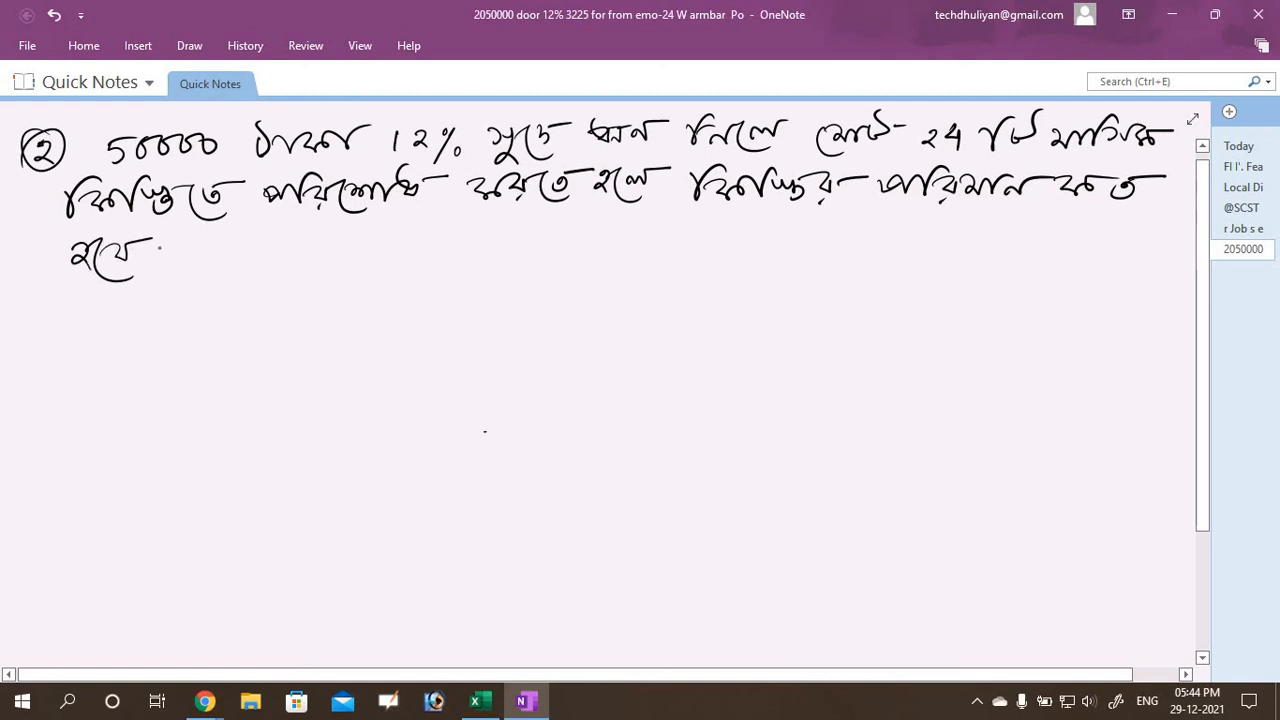
pyautogui.moveTo(170, 244); pyautogui.dragTo(176, 272)
pyautogui.click(176, 280)
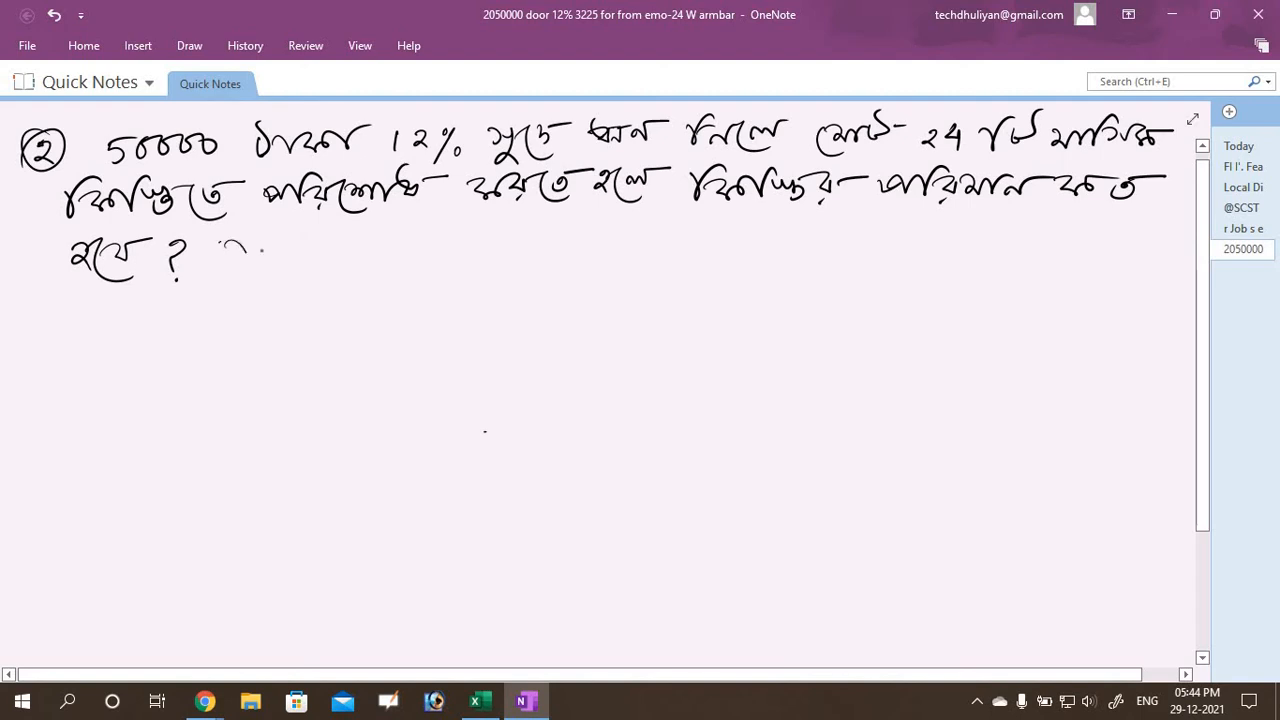
# - Add the beginning-of-month payment condition "কিস্তিটি মাসের শুরুতে পরিশোধ করতে হবে?" after the question
pyautogui.moveTo(246, 232)
pyautogui.mouseDown()
pyautogui.moveTo(278, 252)
pyautogui.moveTo(308, 240)
pyautogui.moveTo(356, 252)
pyautogui.moveTo(362, 234)
pyautogui.moveTo(380, 252)
pyautogui.mouseUp()
pyautogui.moveTo(378, 224)
pyautogui.mouseDown()
pyautogui.moveTo(392, 244)
pyautogui.moveTo(410, 218)
pyautogui.moveTo(398, 244)
pyautogui.moveTo(492, 258)
pyautogui.mouseUp()
pyautogui.moveTo(488, 232)
pyautogui.mouseDown()
pyautogui.moveTo(510, 262)
pyautogui.moveTo(530, 262)
pyautogui.moveTo(532, 248)
pyautogui.mouseUp()
pyautogui.moveTo(530, 230); pyautogui.dragTo(548, 233)
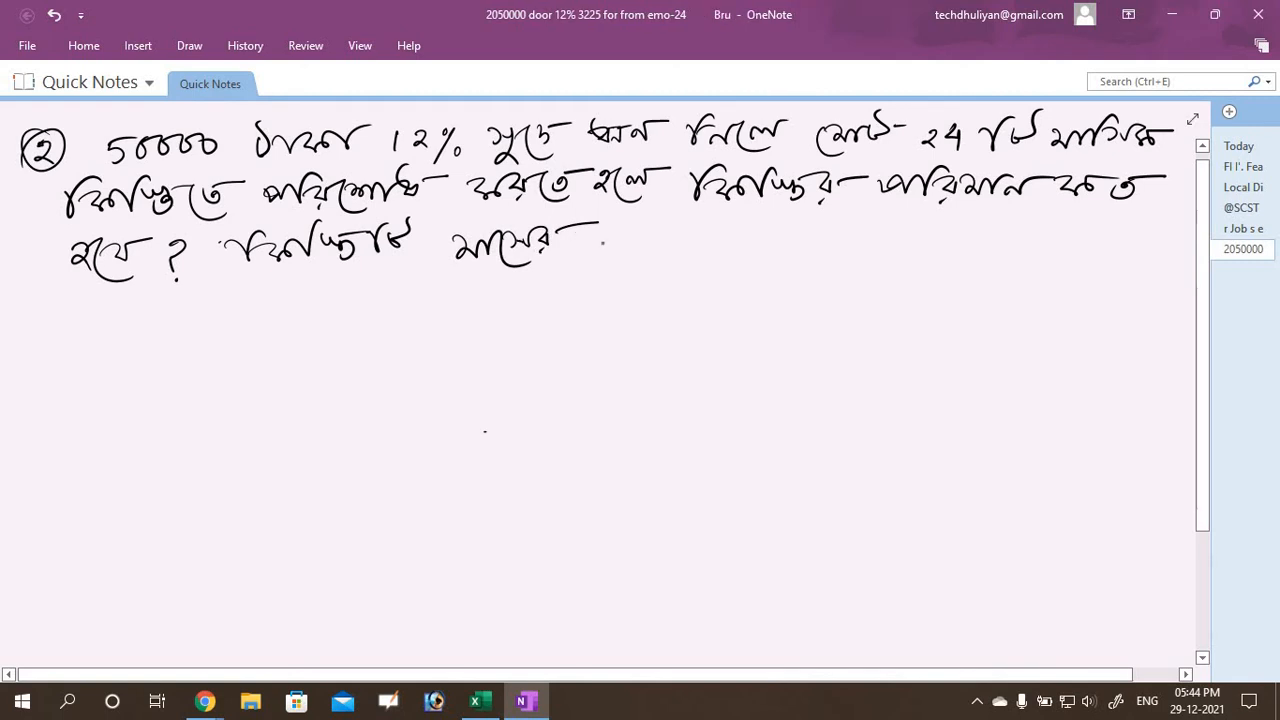
pyautogui.moveTo(604, 234)
pyautogui.mouseDown()
pyautogui.moveTo(622, 250)
pyautogui.moveTo(638, 238)
pyautogui.moveTo(622, 266)
pyautogui.moveTo(672, 246)
pyautogui.mouseUp()
pyautogui.moveTo(666, 230)
pyautogui.mouseDown()
pyautogui.moveTo(696, 226)
pyautogui.moveTo(710, 254)
pyautogui.moveTo(740, 222)
pyautogui.moveTo(798, 250)
pyautogui.mouseUp()
pyautogui.moveTo(800, 222); pyautogui.dragTo(882, 246)
pyautogui.moveTo(884, 230)
pyautogui.mouseDown()
pyautogui.moveTo(912, 244)
pyautogui.moveTo(910, 212)
pyautogui.mouseUp()
pyautogui.moveTo(912, 226)
pyautogui.mouseDown()
pyautogui.moveTo(938, 222)
pyautogui.moveTo(976, 252)
pyautogui.moveTo(1094, 222)
pyautogui.moveTo(1114, 256)
pyautogui.moveTo(1134, 224)
pyautogui.moveTo(1154, 230)
pyautogui.moveTo(1142, 254)
pyautogui.mouseUp()
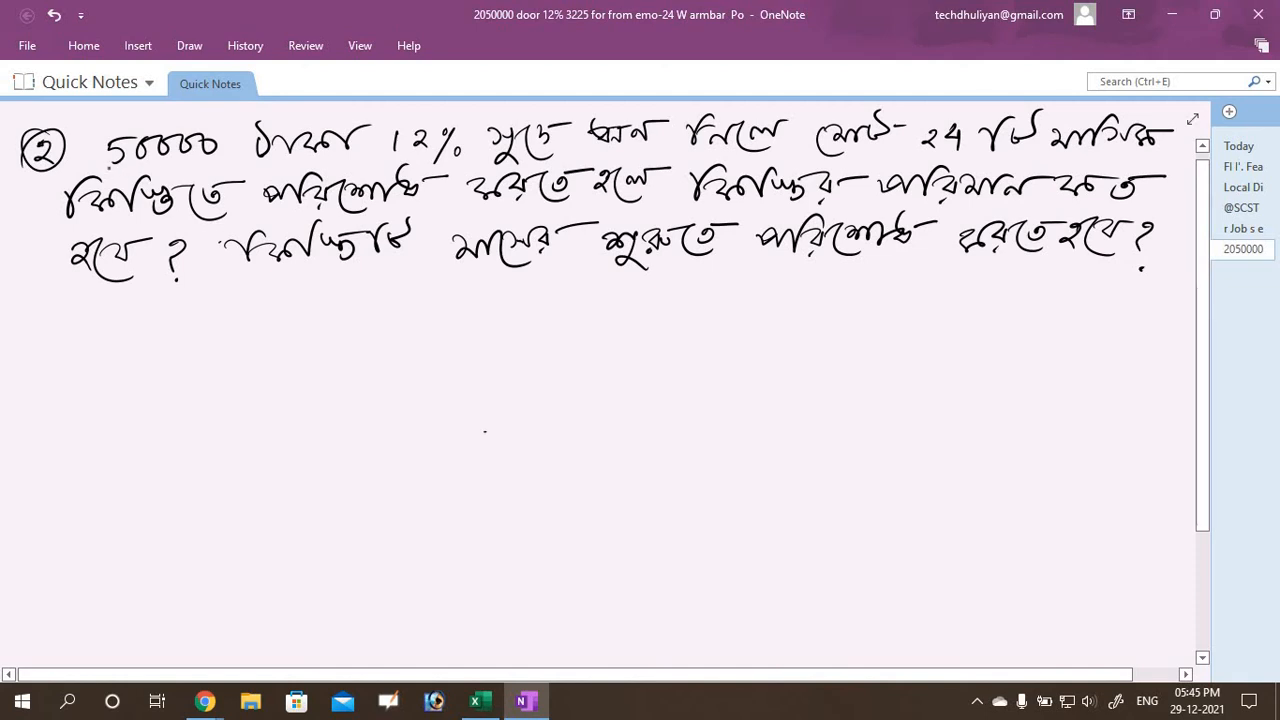
# - Underline 50000 in the problem and handwrite "PV = 50000" and "Rate = 12% / 12" below it
pyautogui.moveTo(154, 162); pyautogui.dragTo(232, 157)
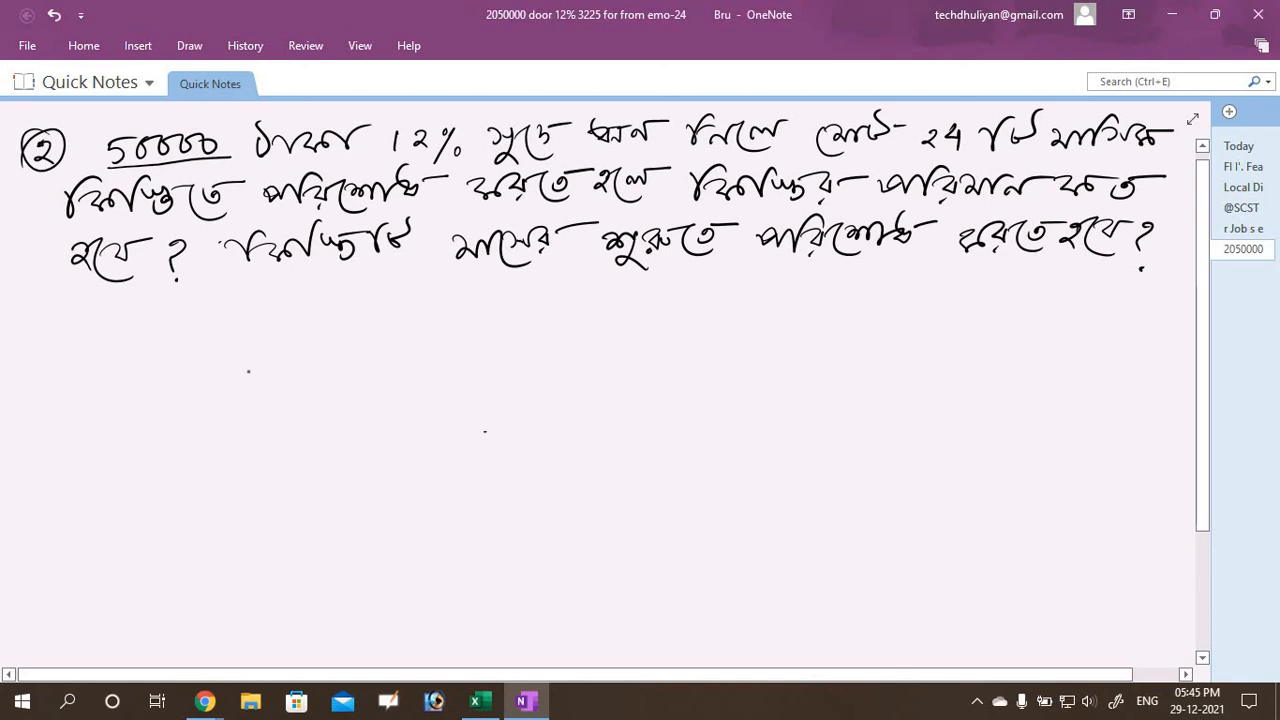
pyautogui.moveTo(248, 366)
pyautogui.mouseDown()
pyautogui.moveTo(252, 378)
pyautogui.moveTo(372, 376)
pyautogui.mouseUp()
pyautogui.moveTo(354, 388); pyautogui.dragTo(550, 366)
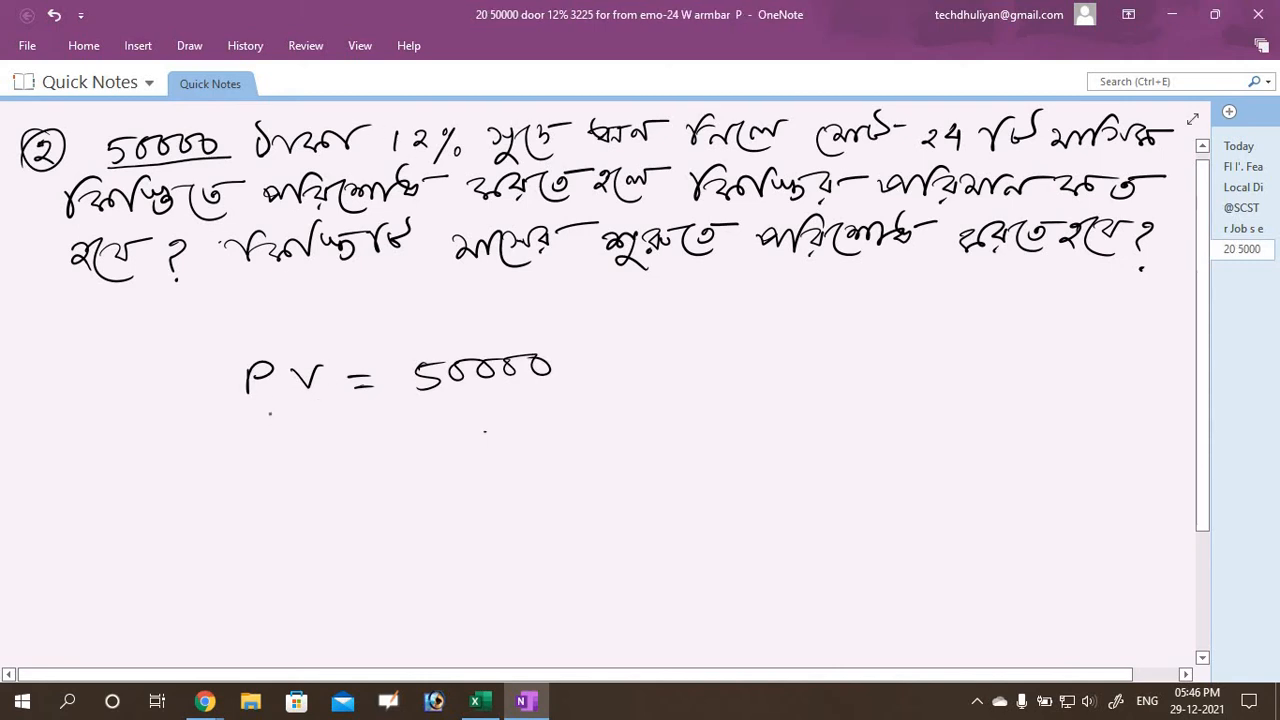
pyautogui.moveTo(249, 418); pyautogui.dragTo(278, 448)
pyautogui.moveTo(292, 425)
pyautogui.mouseDown()
pyautogui.moveTo(294, 440)
pyautogui.moveTo(354, 436)
pyautogui.moveTo(308, 428)
pyautogui.mouseUp()
pyautogui.moveTo(380, 430)
pyautogui.mouseDown()
pyautogui.moveTo(482, 448)
pyautogui.moveTo(492, 422)
pyautogui.mouseUp()
pyautogui.moveTo(504, 434); pyautogui.dragTo(535, 465)
pyautogui.moveTo(588, 428)
pyautogui.mouseDown()
pyautogui.moveTo(587, 446)
pyautogui.moveTo(647, 439)
pyautogui.mouseUp()
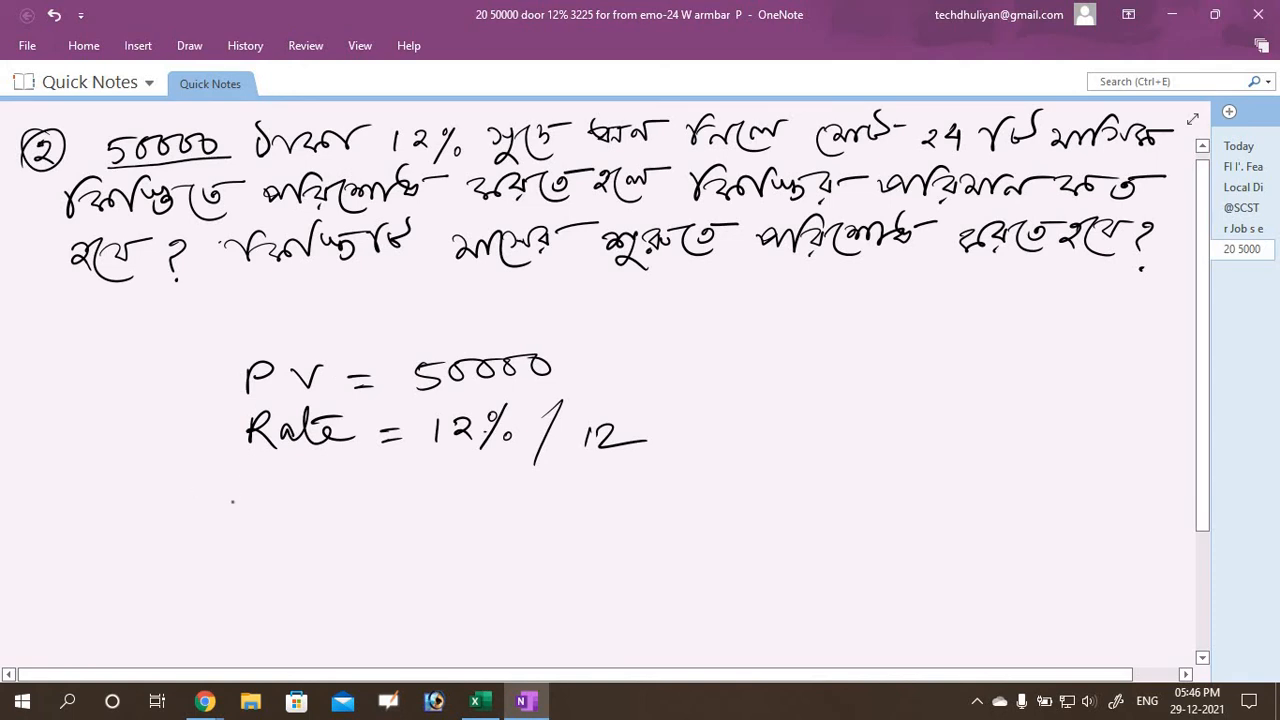
# - Handwrite "Nper = 24" and "pmt = ?" beneath the Rate line
pyautogui.moveTo(232, 502)
pyautogui.mouseDown()
pyautogui.moveTo(259, 468)
pyautogui.moveTo(274, 510)
pyautogui.moveTo(346, 484)
pyautogui.moveTo(426, 481)
pyautogui.mouseUp()
pyautogui.moveTo(404, 494); pyautogui.dragTo(480, 492)
pyautogui.moveTo(514, 472); pyautogui.dragTo(514, 508)
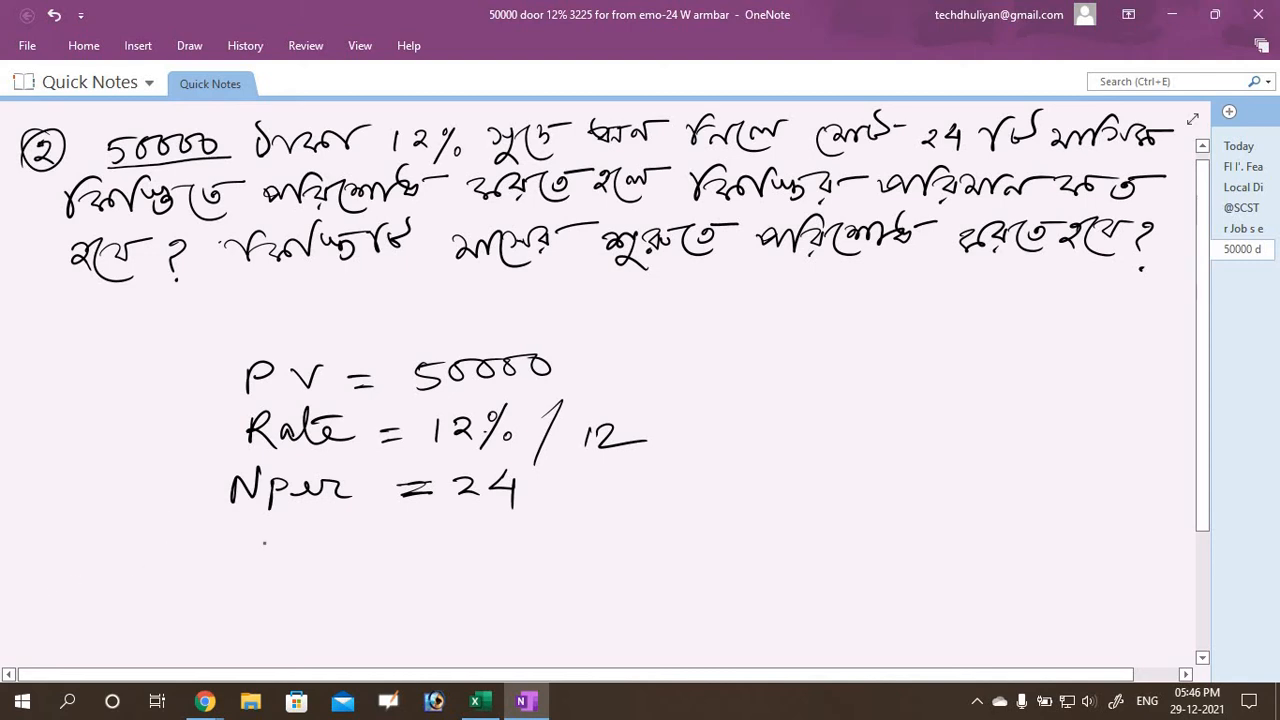
pyautogui.moveTo(262, 535)
pyautogui.mouseDown()
pyautogui.moveTo(262, 562)
pyautogui.moveTo(340, 560)
pyautogui.moveTo(356, 542)
pyautogui.moveTo(494, 552)
pyautogui.moveTo(496, 564)
pyautogui.mouseUp()
pyautogui.click(491, 576)
pyautogui.click(503, 574)
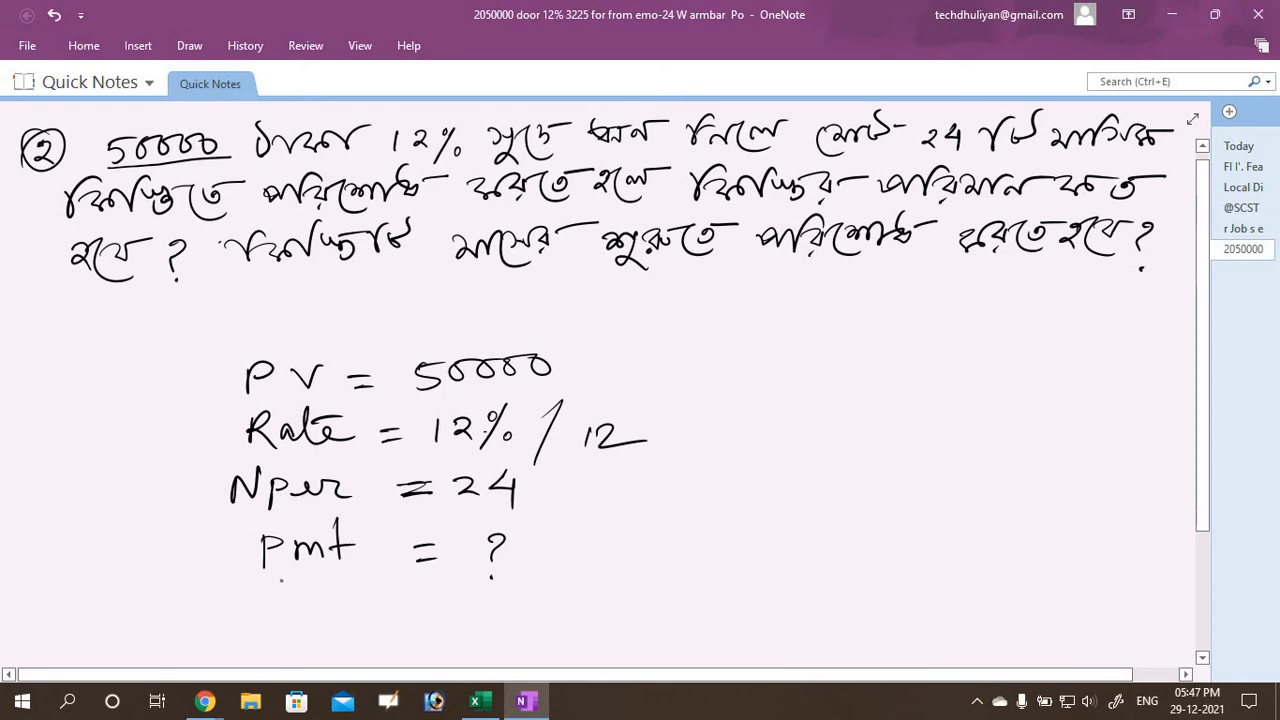
# - Handwrite the FV and Type values on two more lines beneath the pmt line
pyautogui.moveTo(247, 592); pyautogui.dragTo(282, 590)
pyautogui.moveTo(267, 592)
pyautogui.mouseDown()
pyautogui.moveTo(267, 614)
pyautogui.moveTo(290, 632)
pyautogui.moveTo(324, 598)
pyautogui.moveTo(360, 610)
pyautogui.mouseUp()
pyautogui.moveTo(422, 595); pyautogui.dragTo(516, 615)
pyautogui.moveTo(261, 638); pyautogui.dragTo(261, 660)
pyautogui.moveTo(258, 636)
pyautogui.mouseDown()
pyautogui.moveTo(288, 634)
pyautogui.moveTo(290, 648)
pyautogui.moveTo(321, 637)
pyautogui.mouseUp()
pyautogui.moveTo(424, 641)
pyautogui.mouseDown()
pyautogui.moveTo(450, 651)
pyautogui.moveTo(512, 638)
pyautogui.mouseUp()
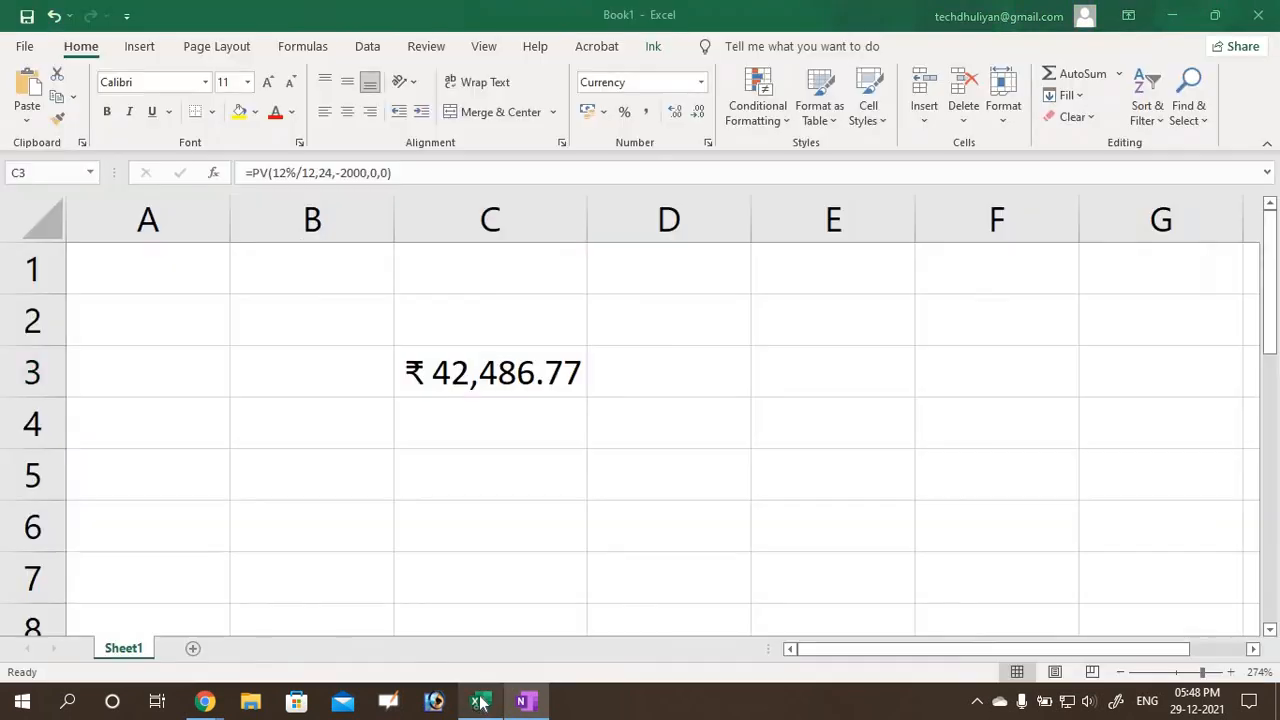
# - Switch to Excel and start a PMT formula in cell C6 with 12%/12 as the rate
pyautogui.click(478, 701)
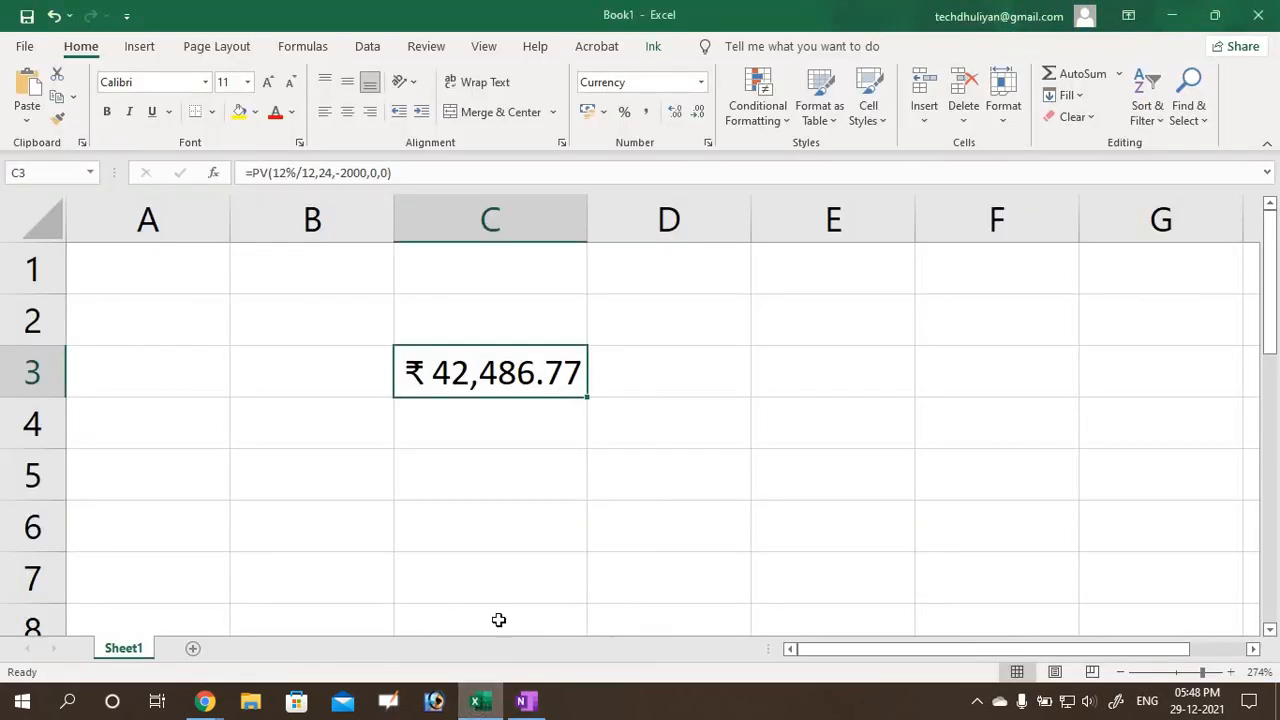
pyautogui.click(453, 430)
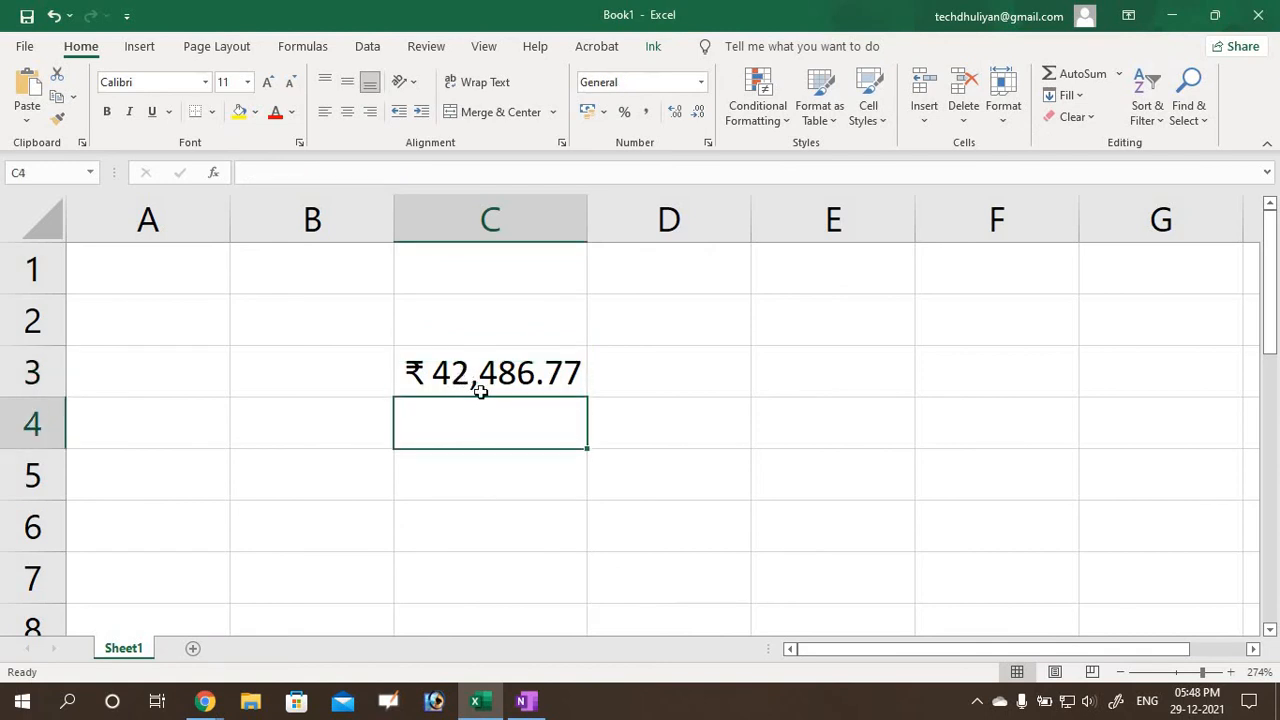
pyautogui.click(454, 521)
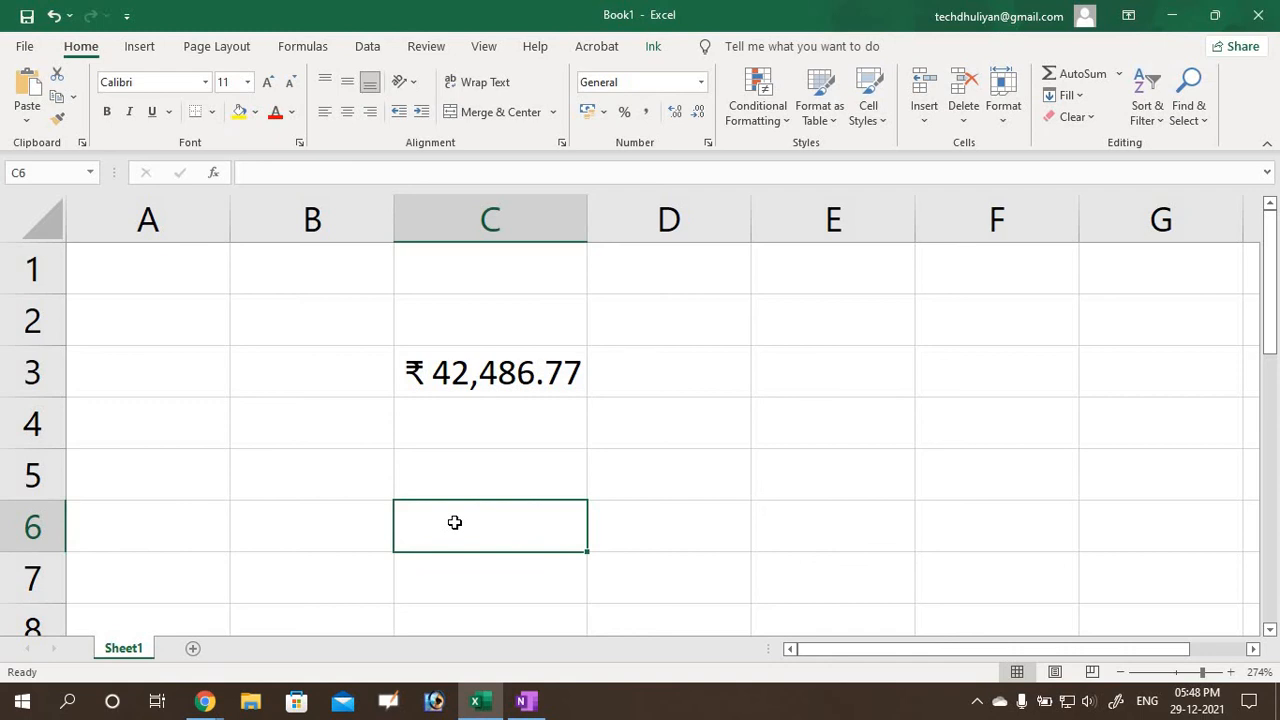
pyautogui.write('=')
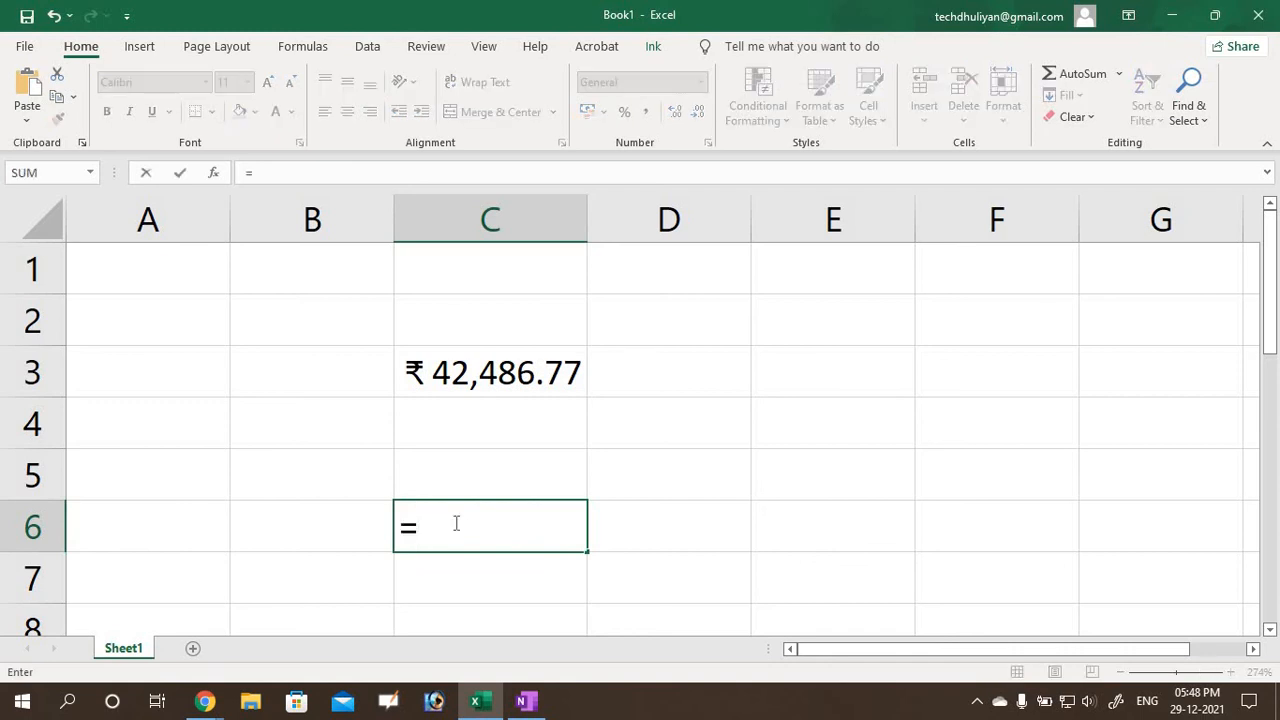
pyautogui.write('pmt')
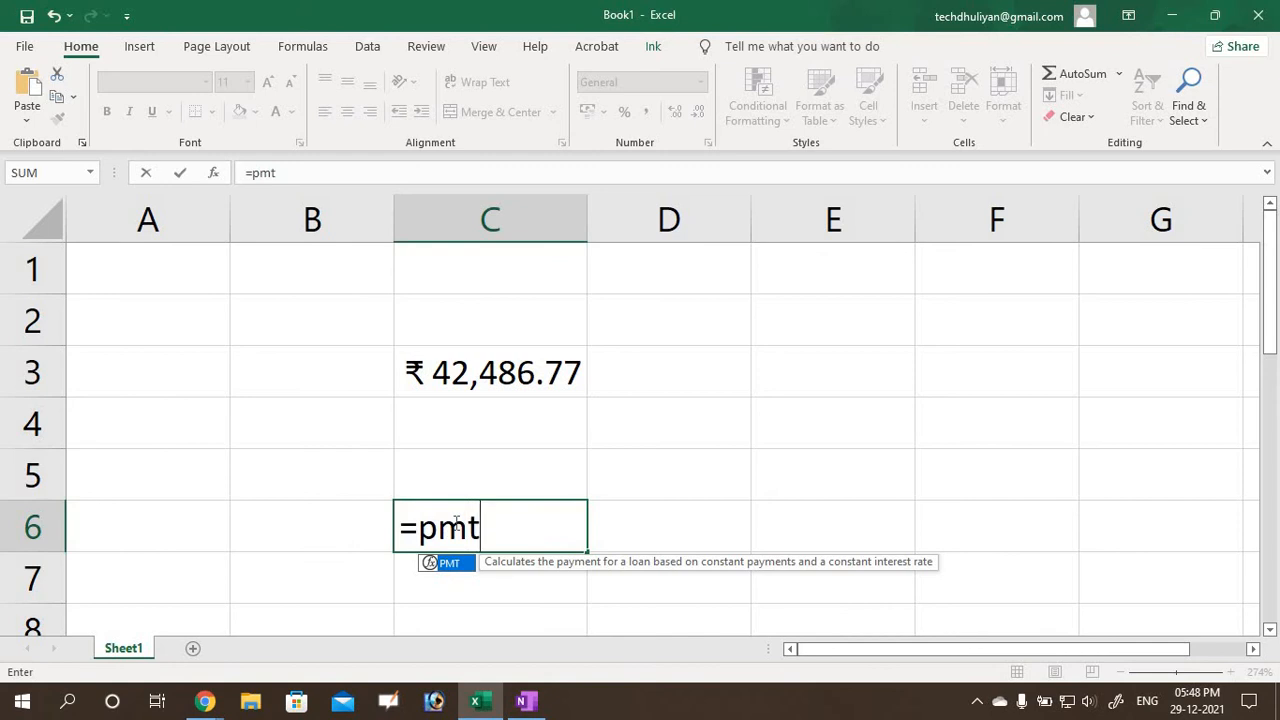
pyautogui.write('(')
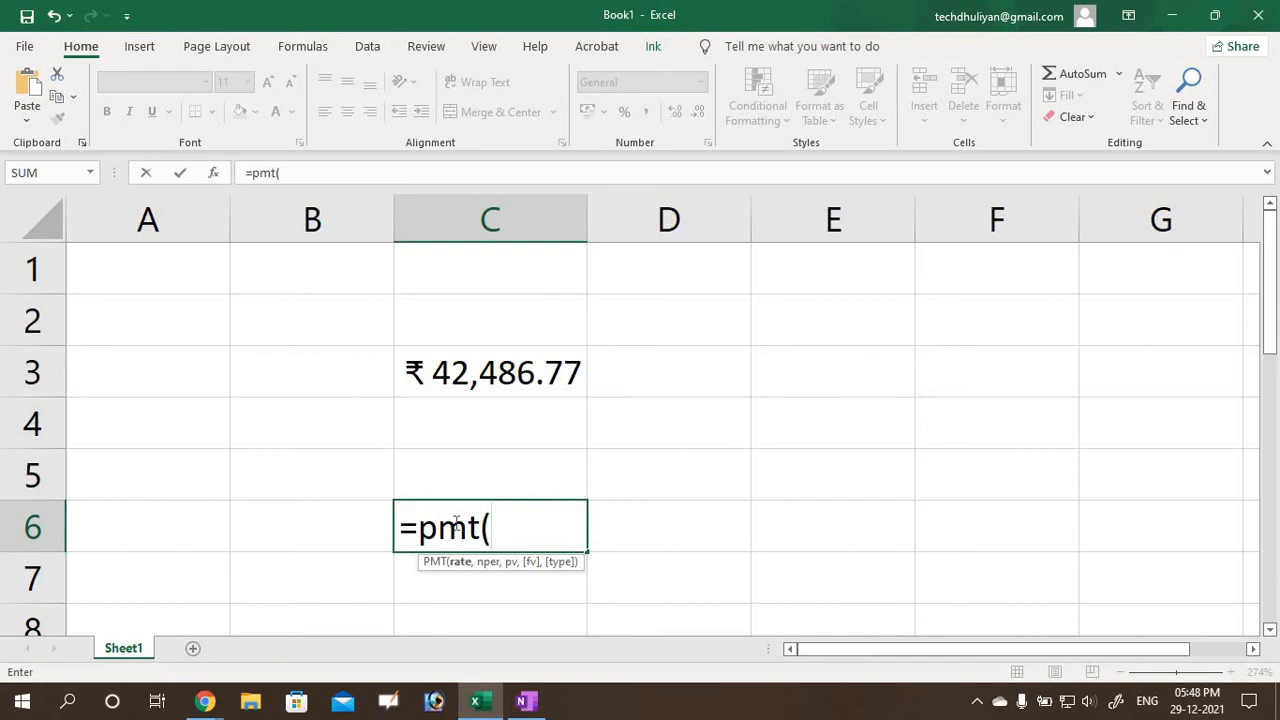
pyautogui.write('12%')
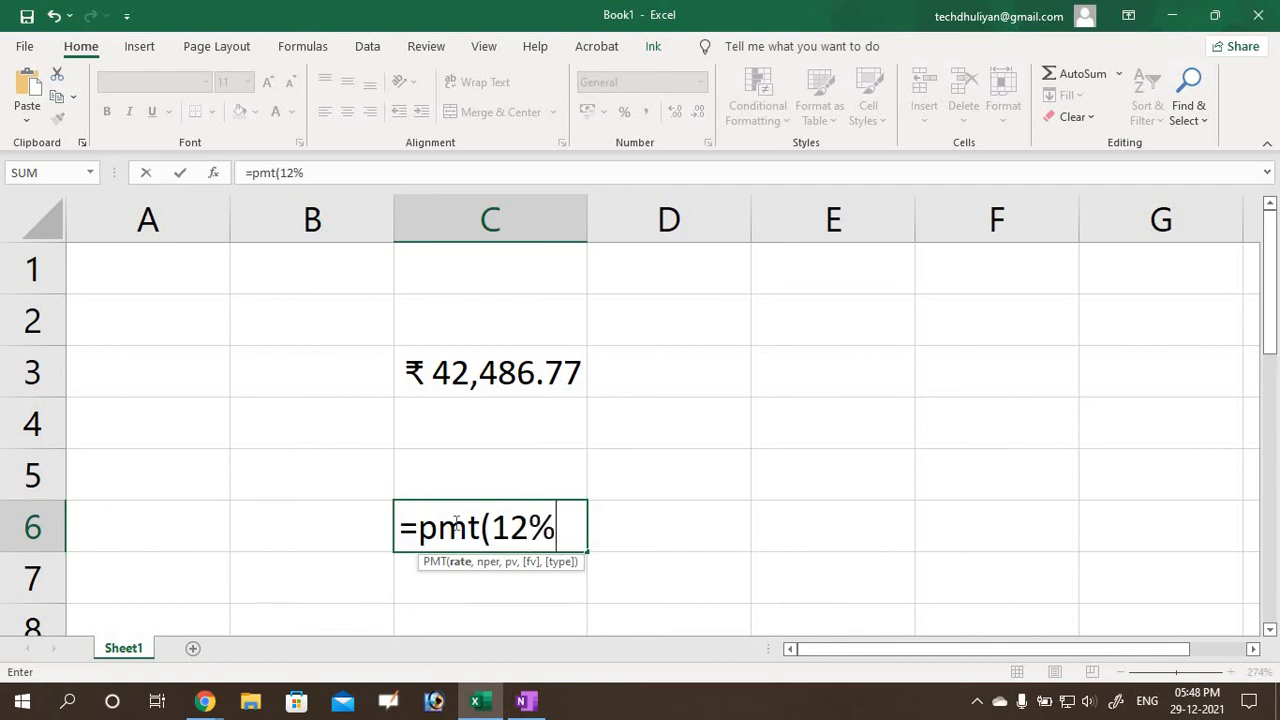
pyautogui.write('/12')
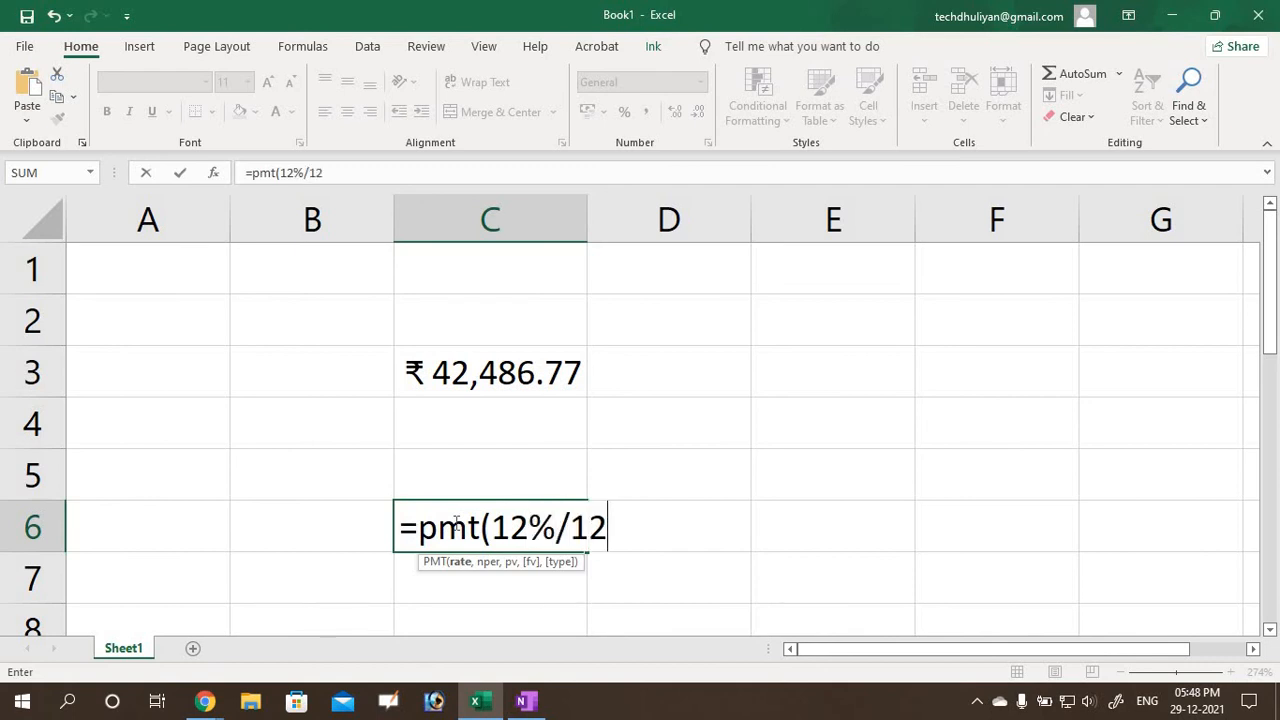
# - Complete the PMT formula in C6 with Nper 24, PV 50000, FV 0 and Type 1, and enter it
pyautogui.write(',')
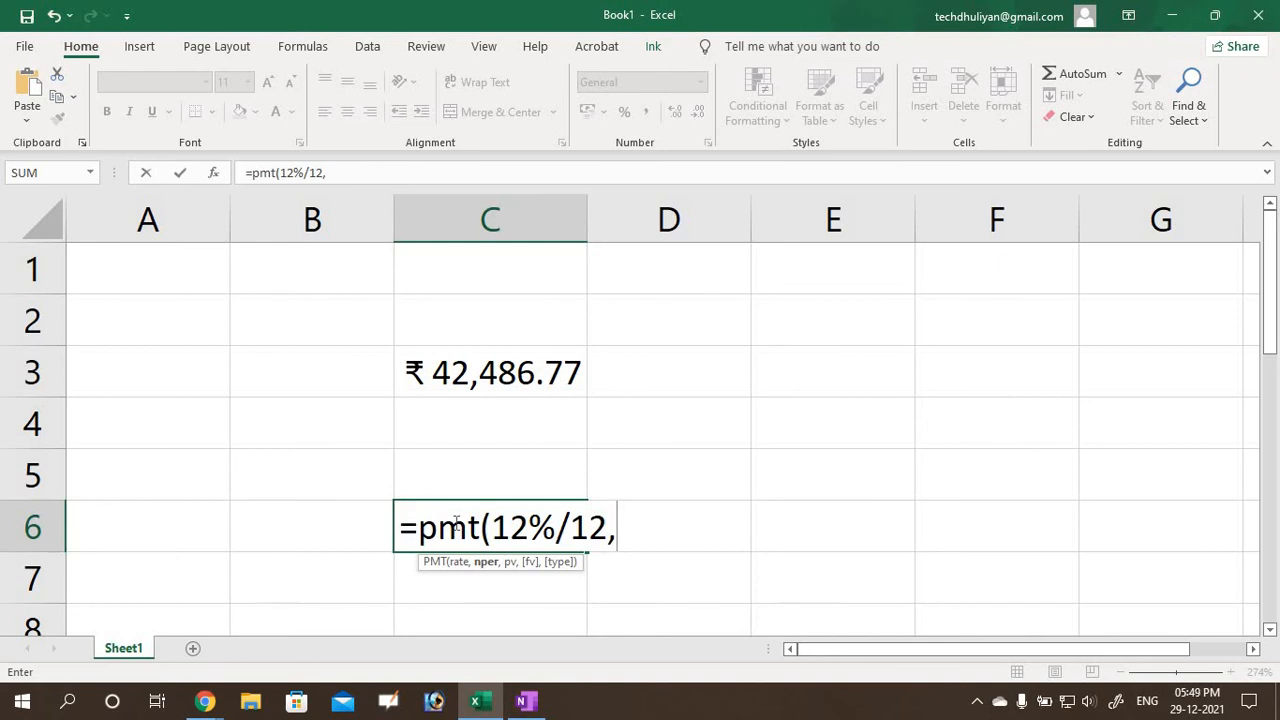
pyautogui.write('24,')
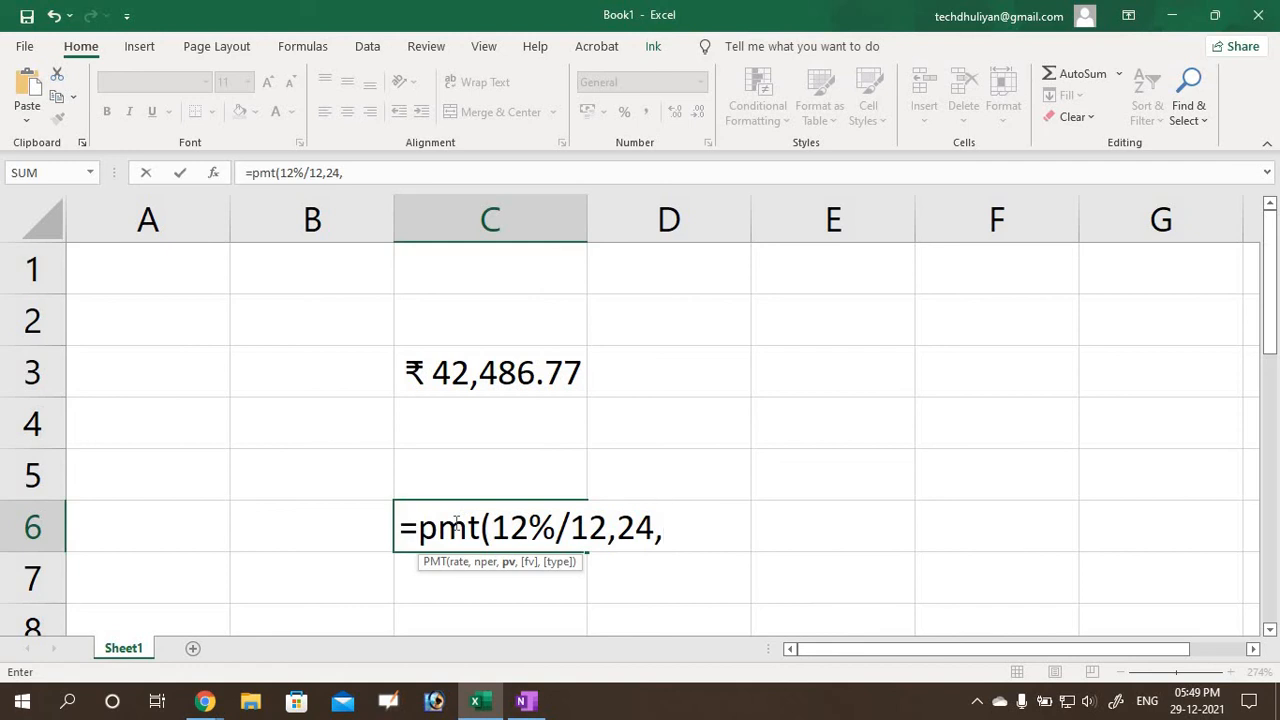
pyautogui.write('50000')
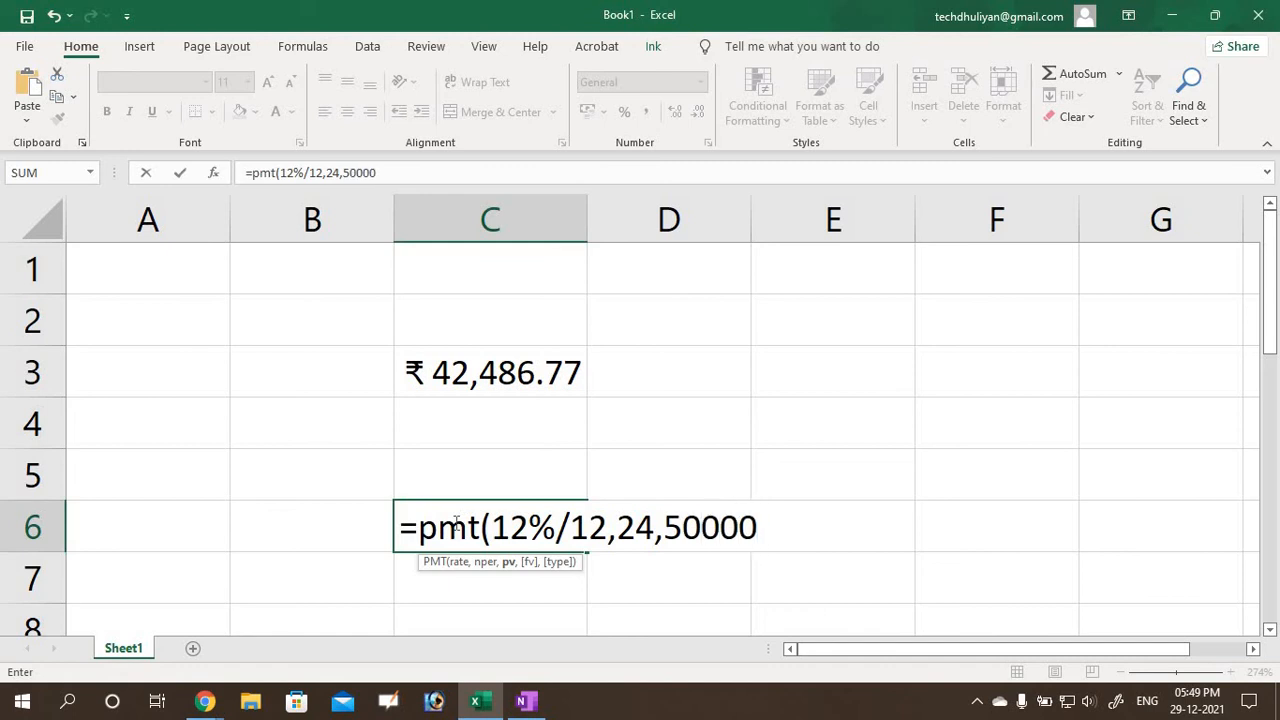
pyautogui.write(',0,1')
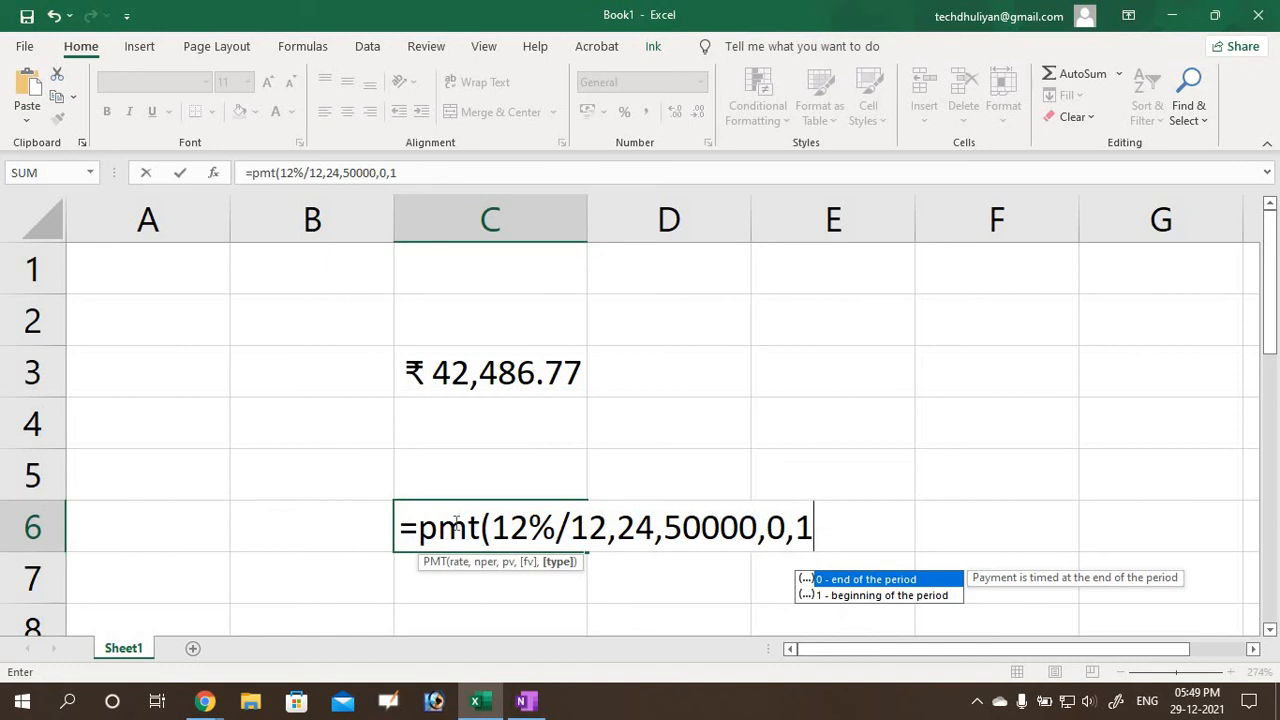
pyautogui.write(')')
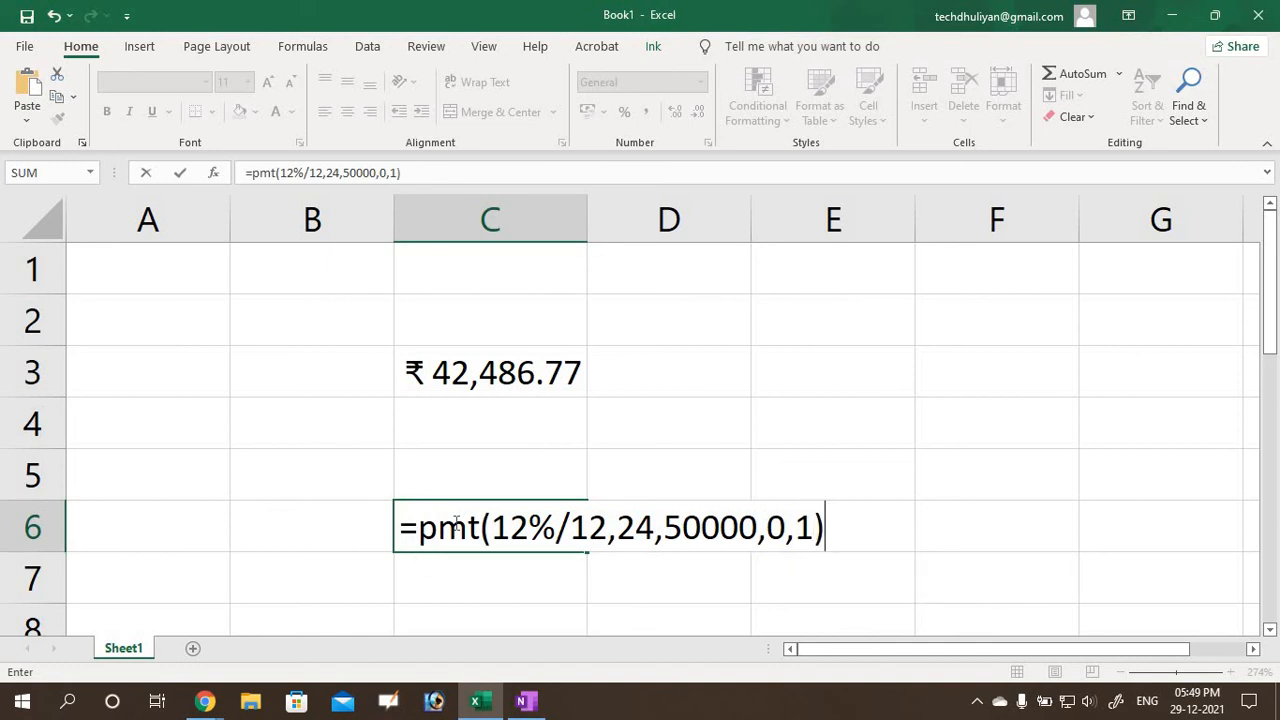
pyautogui.press('BackSpace')
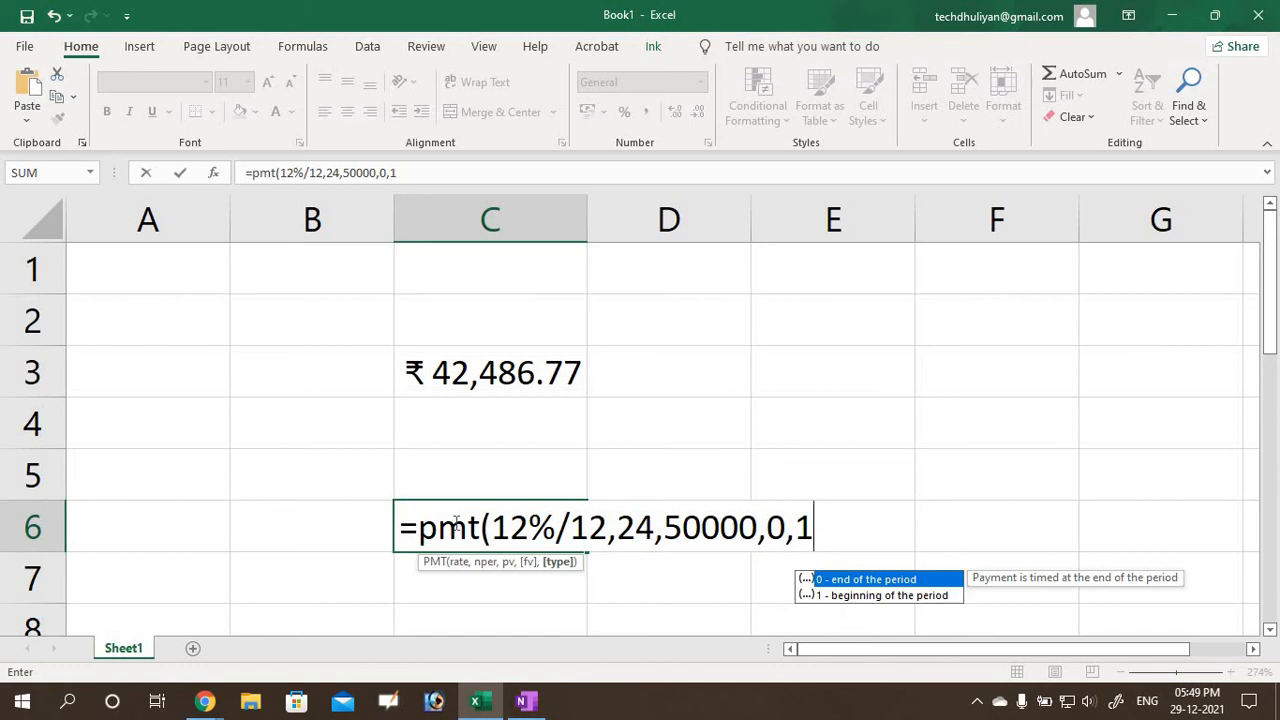
pyautogui.write(')')
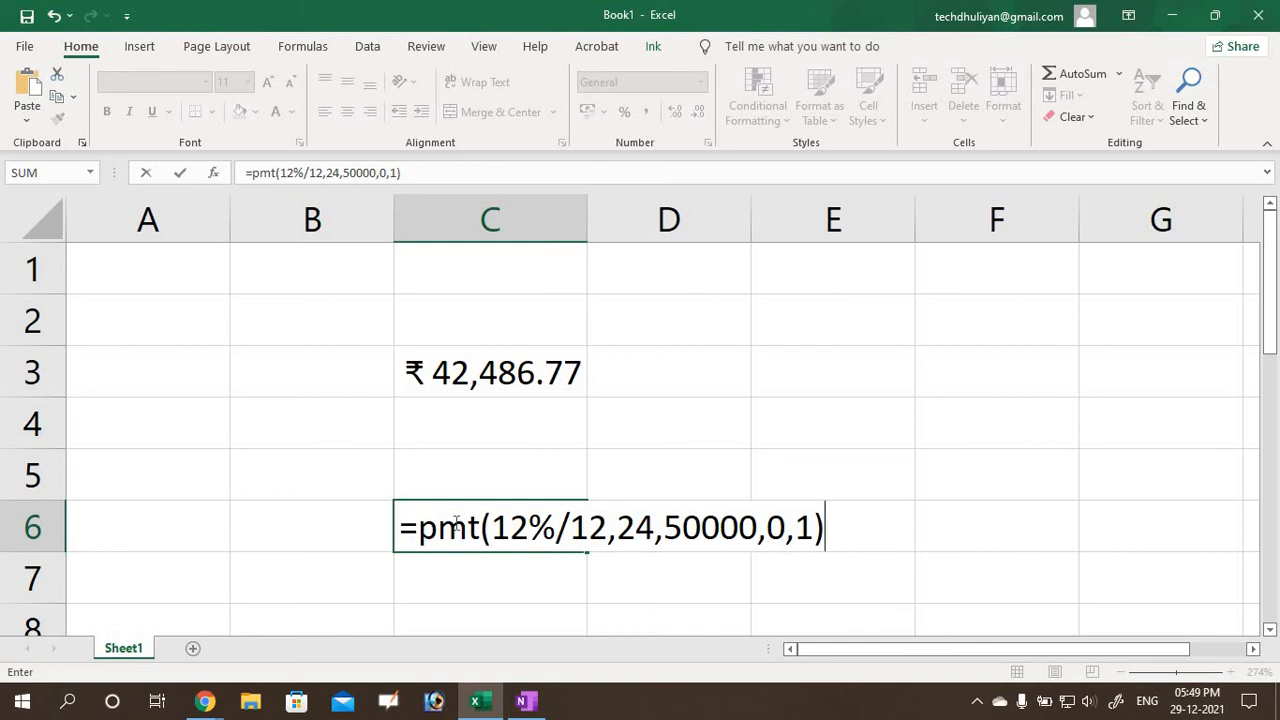
pyautogui.press('Return')
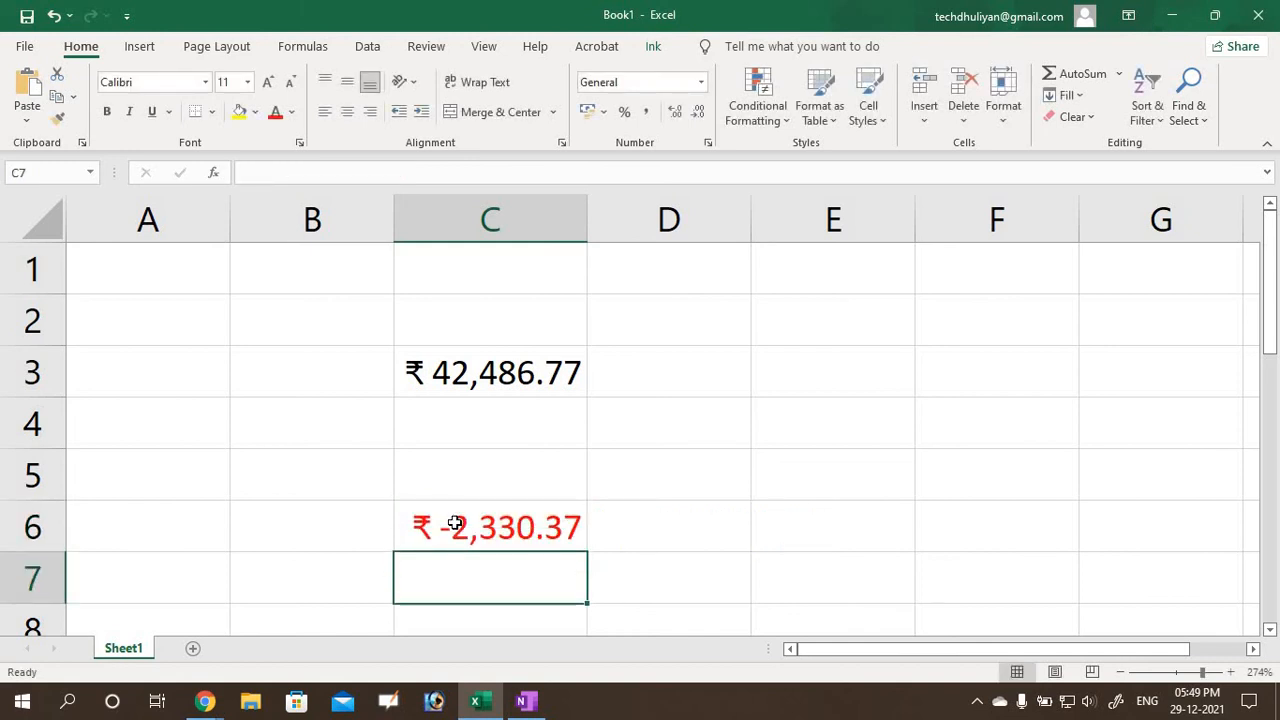
pyautogui.click(688, 513)
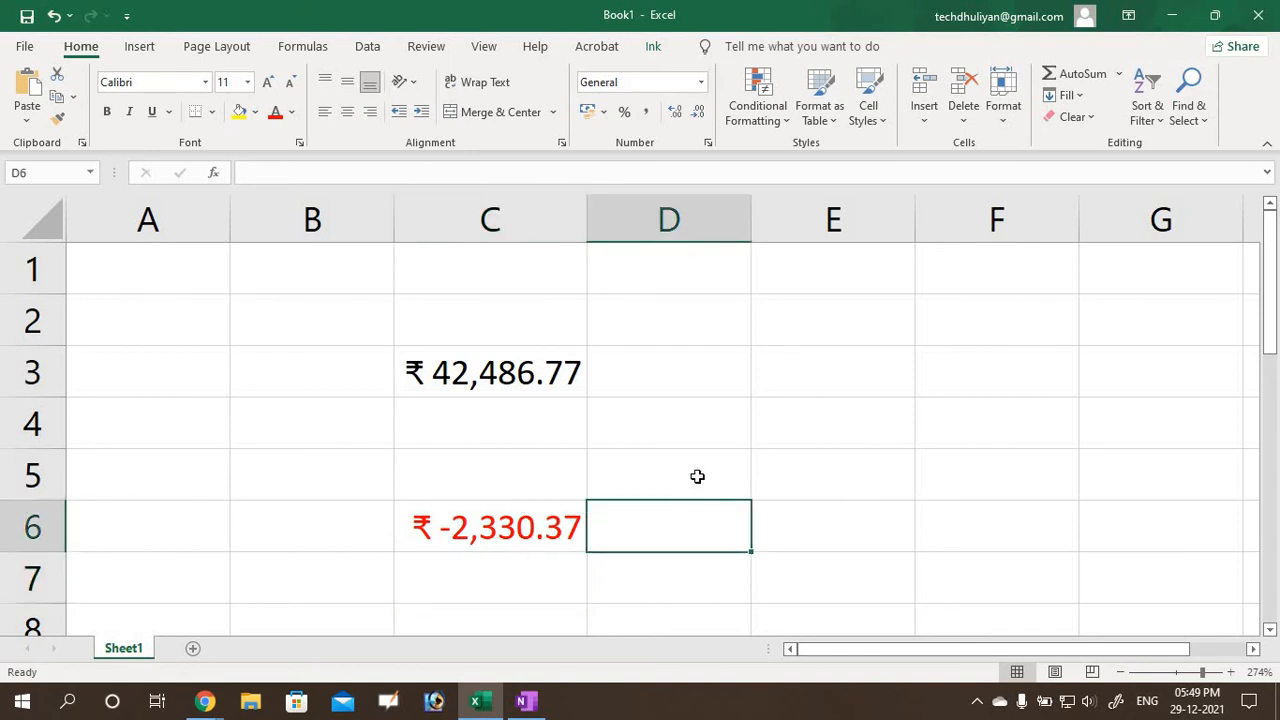
pyautogui.click(677, 483)
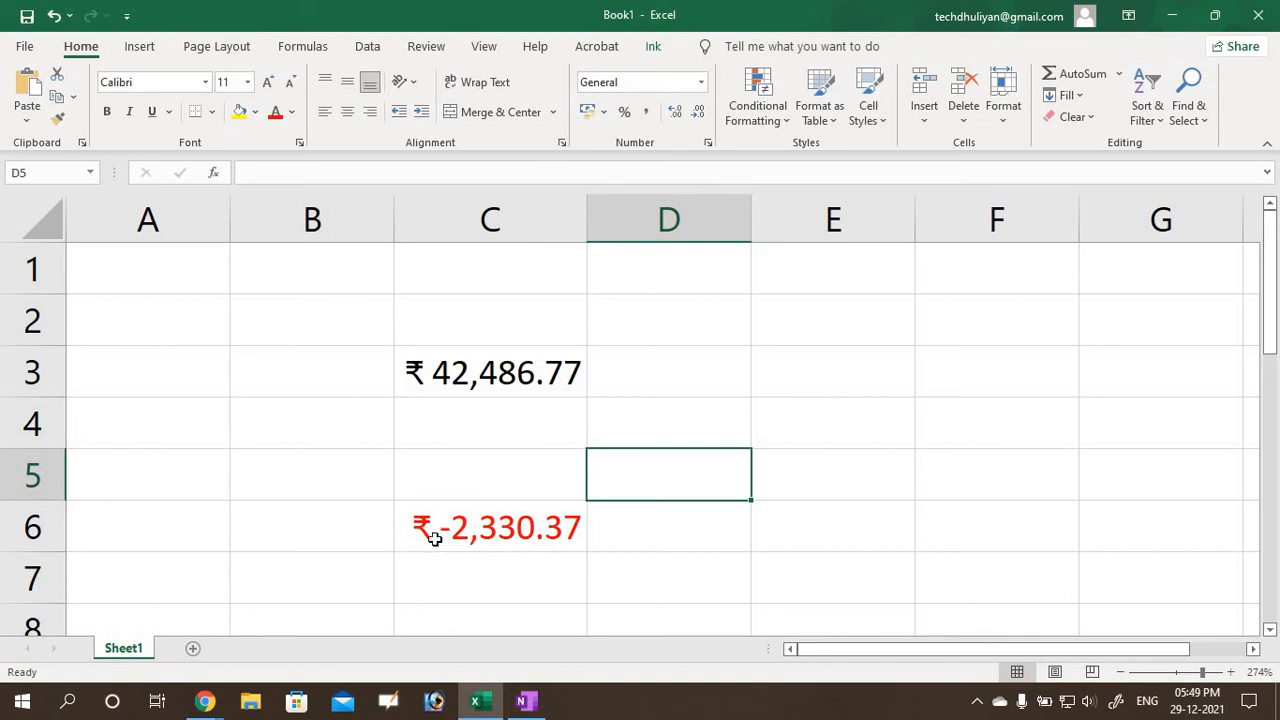
# - Open the PMT formula in C6 for editing to review its arguments
pyautogui.click(504, 530)
pyautogui.doubleClick(504, 530)
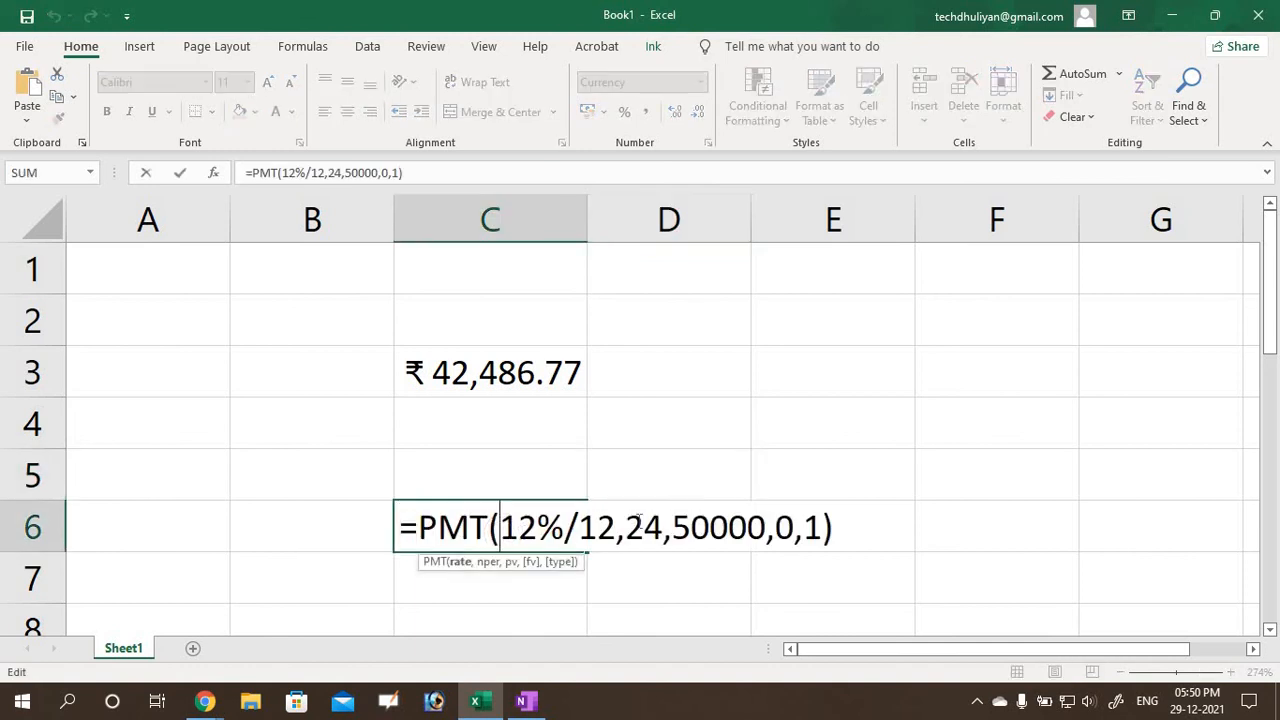
pyautogui.click(836, 527)
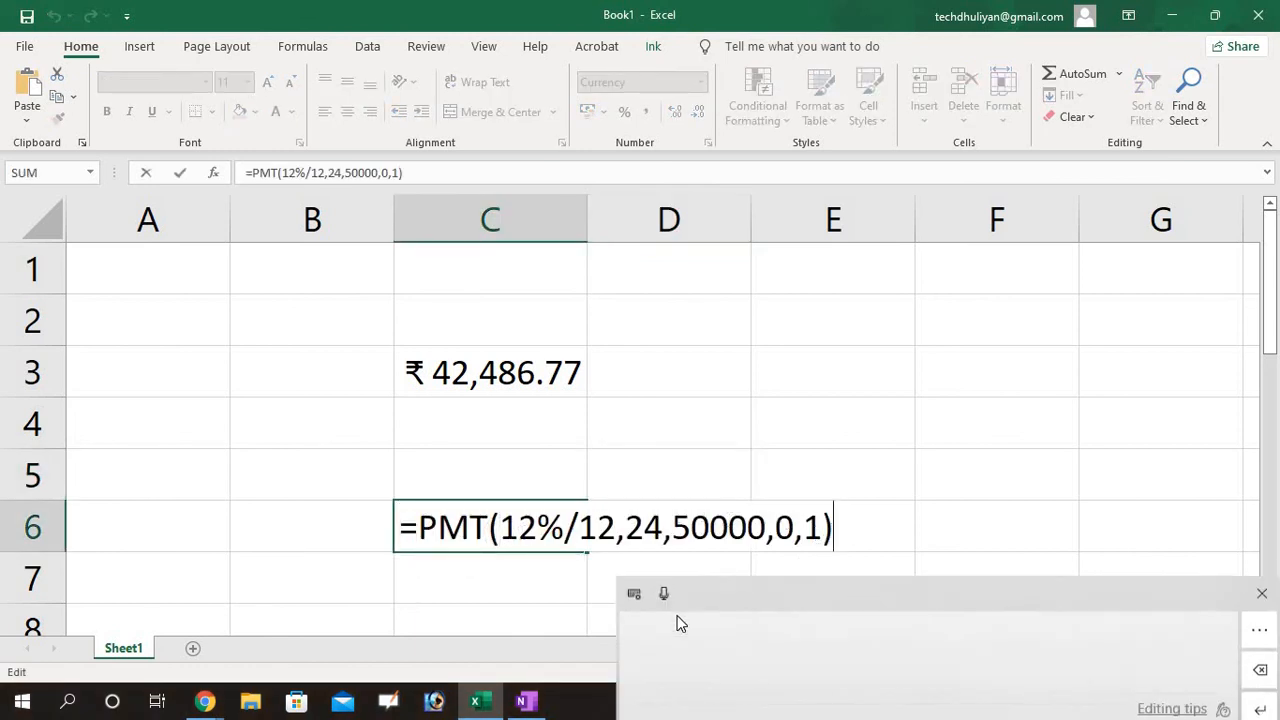
pyautogui.click(1261, 584)
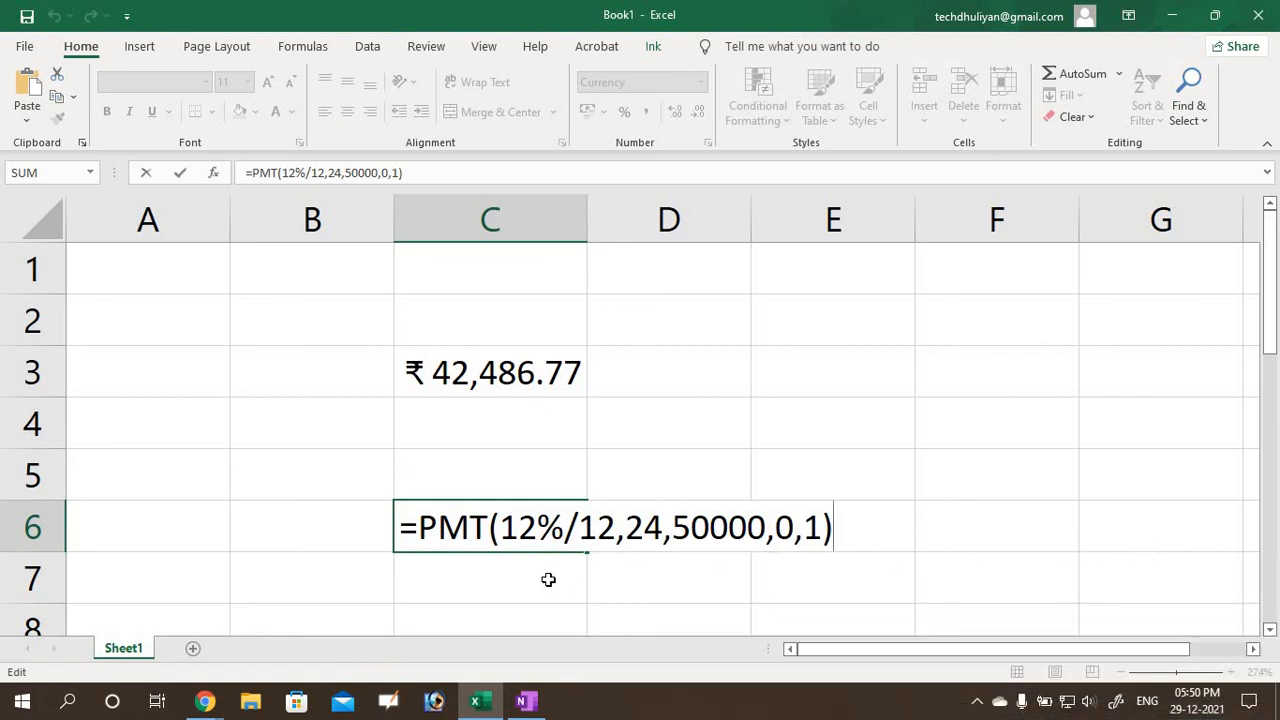
pyautogui.scroll(-1, 560, 595)
# - Switch to OneNote and choose the red pen for handwriting
pyautogui.click(527, 695)
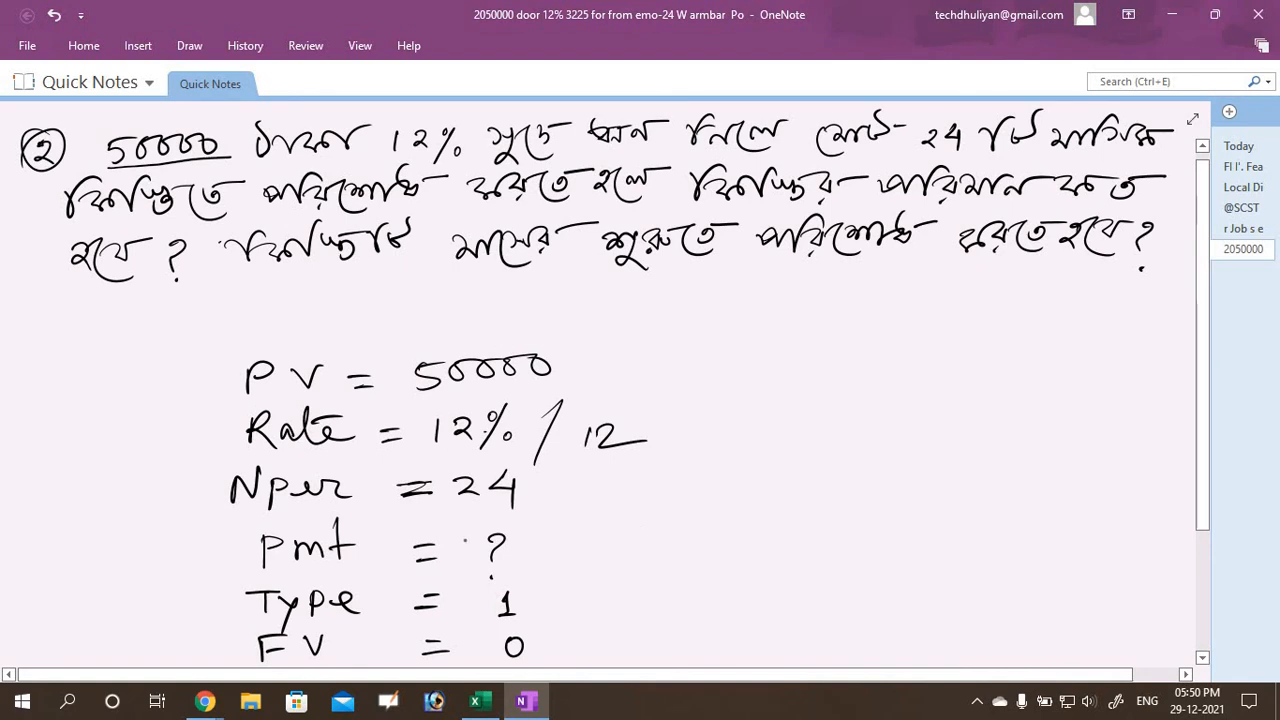
pyautogui.click(190, 46)
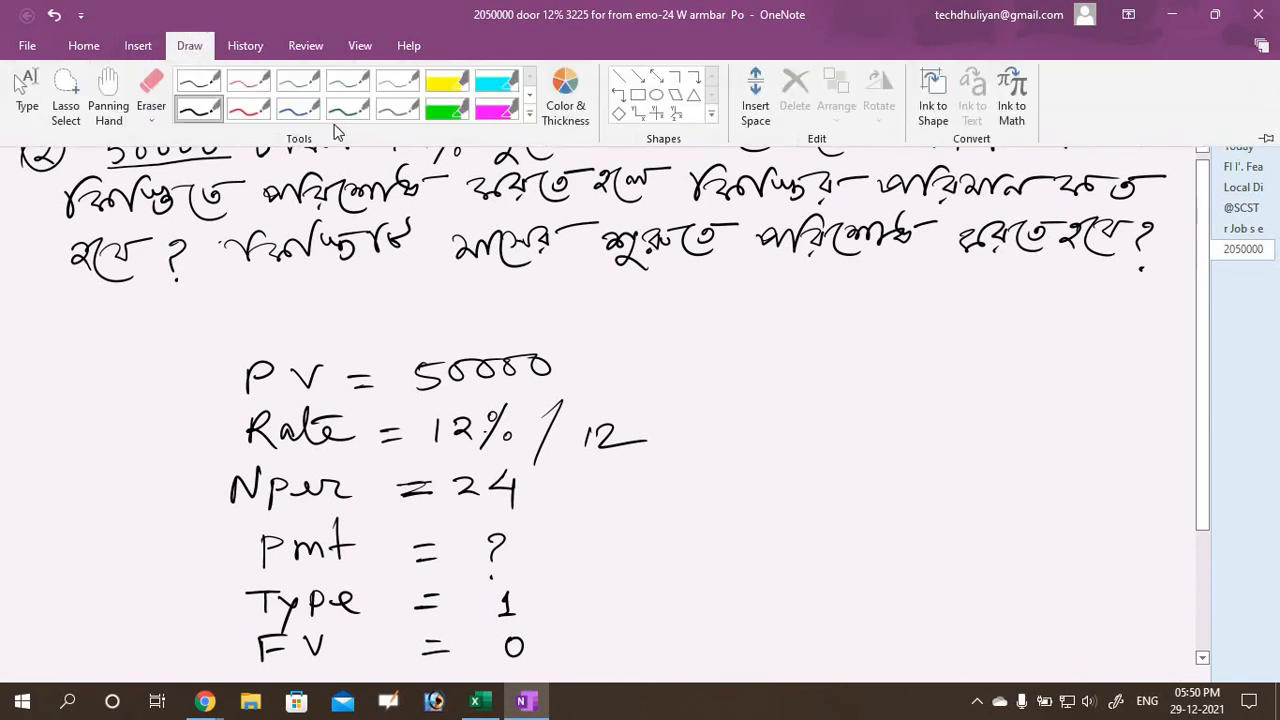
pyautogui.click(254, 113)
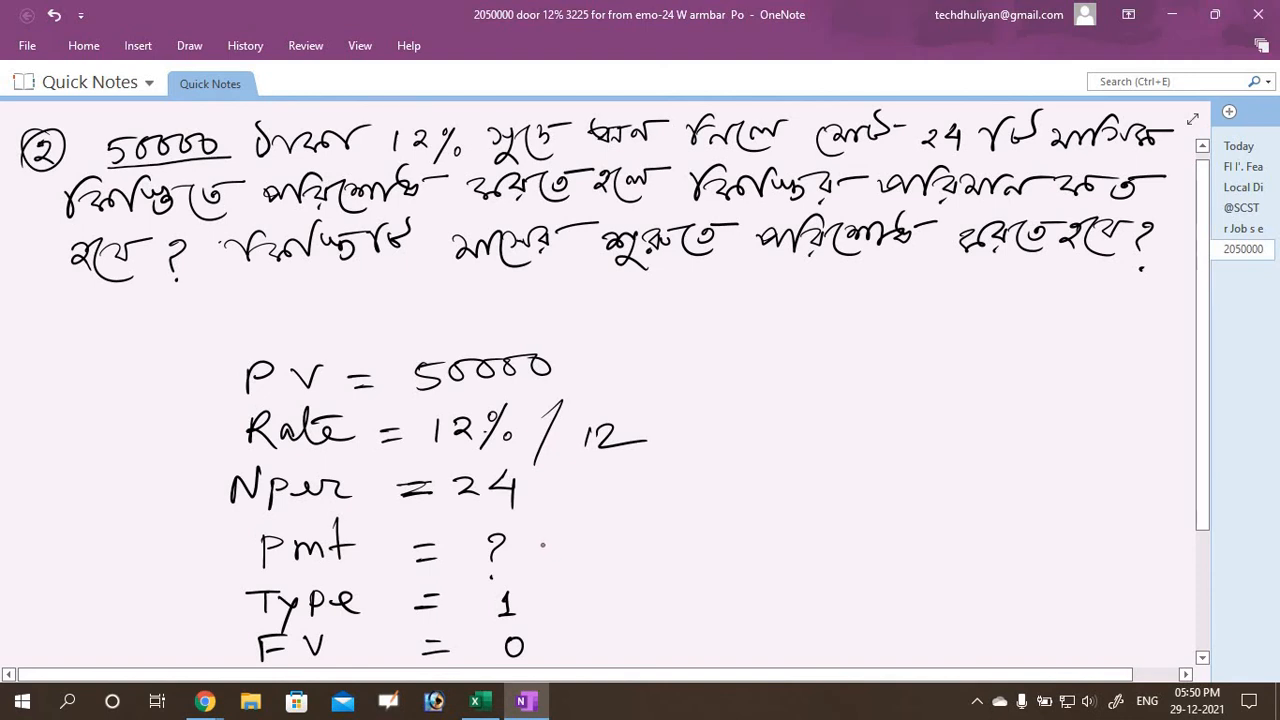
# - Switch back to Excel and examine the argument order of the PMT formula in C6
pyautogui.click(479, 706)
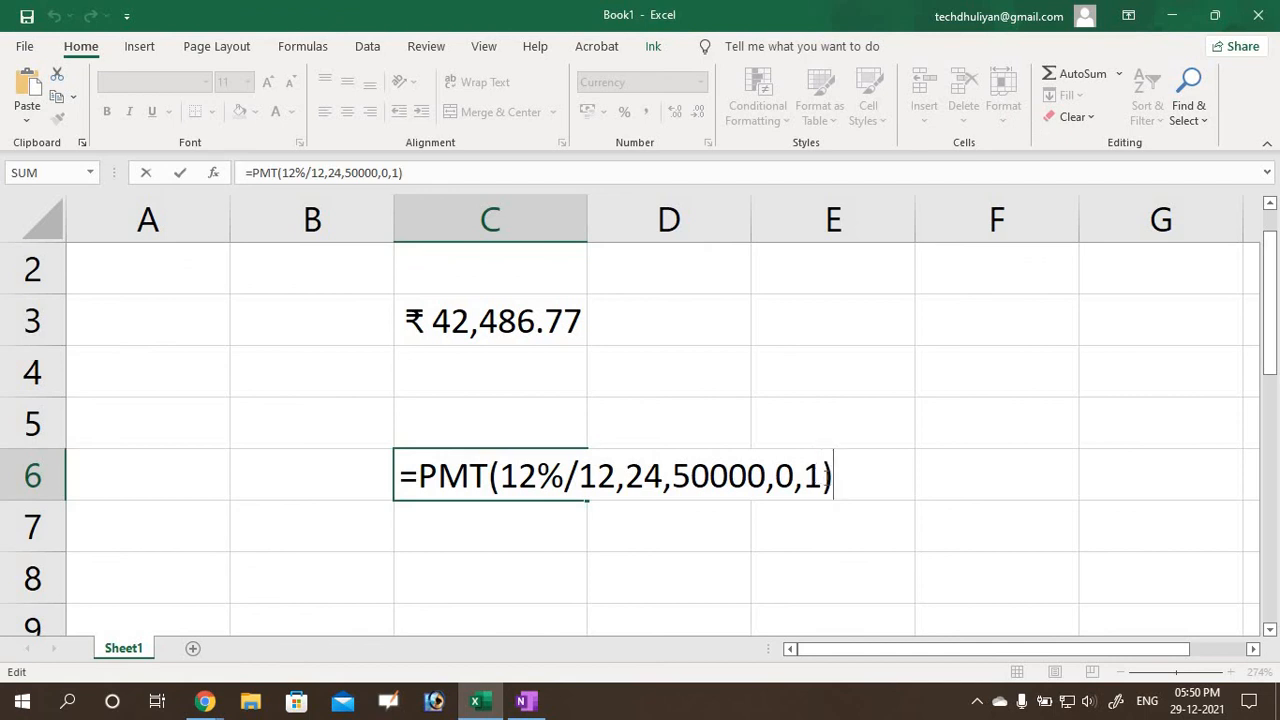
pyautogui.click(827, 478)
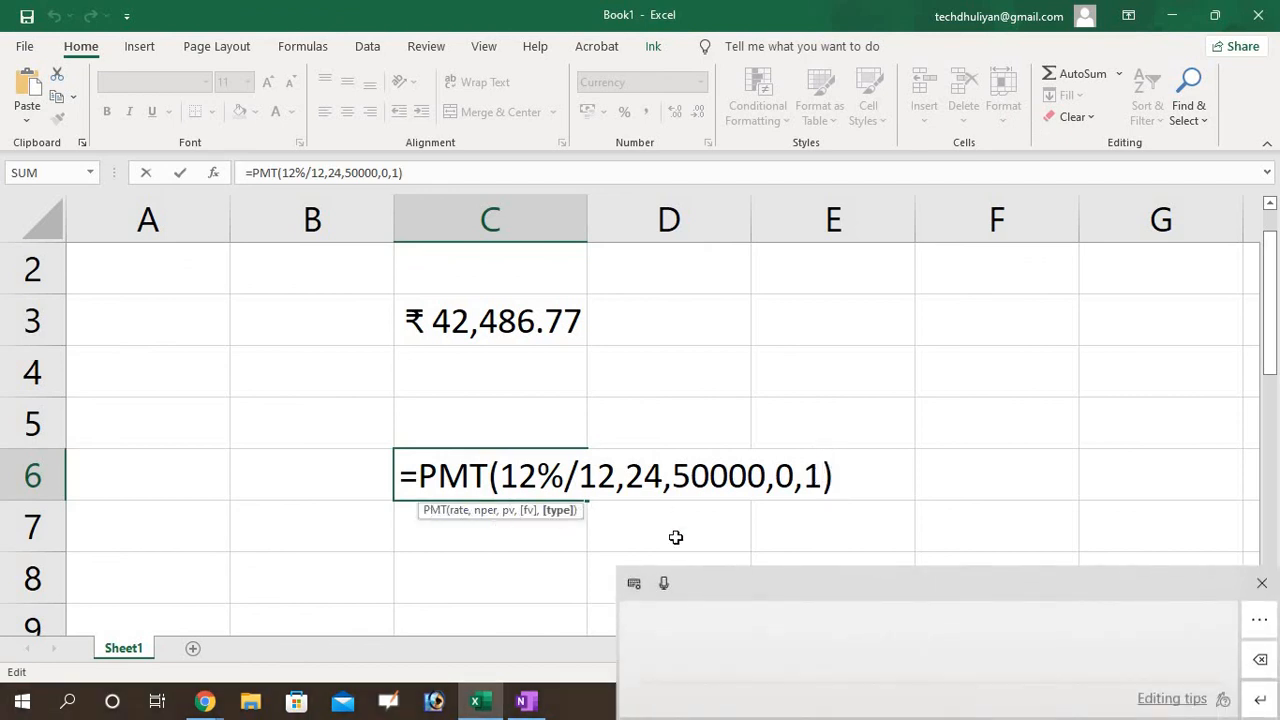
pyautogui.click(1258, 583)
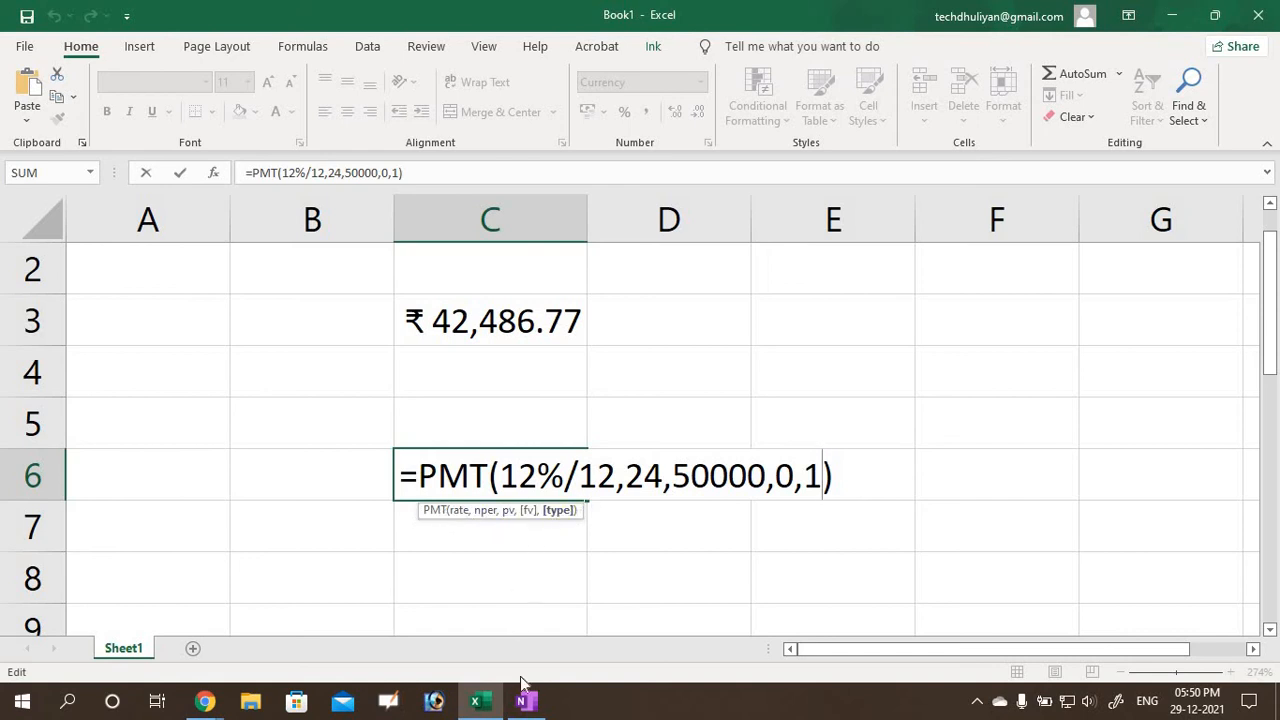
# - Switch to OneNote and handwrite "= PMT(Rate," in red beside the question mark on the pmt line
pyautogui.click(535, 709)
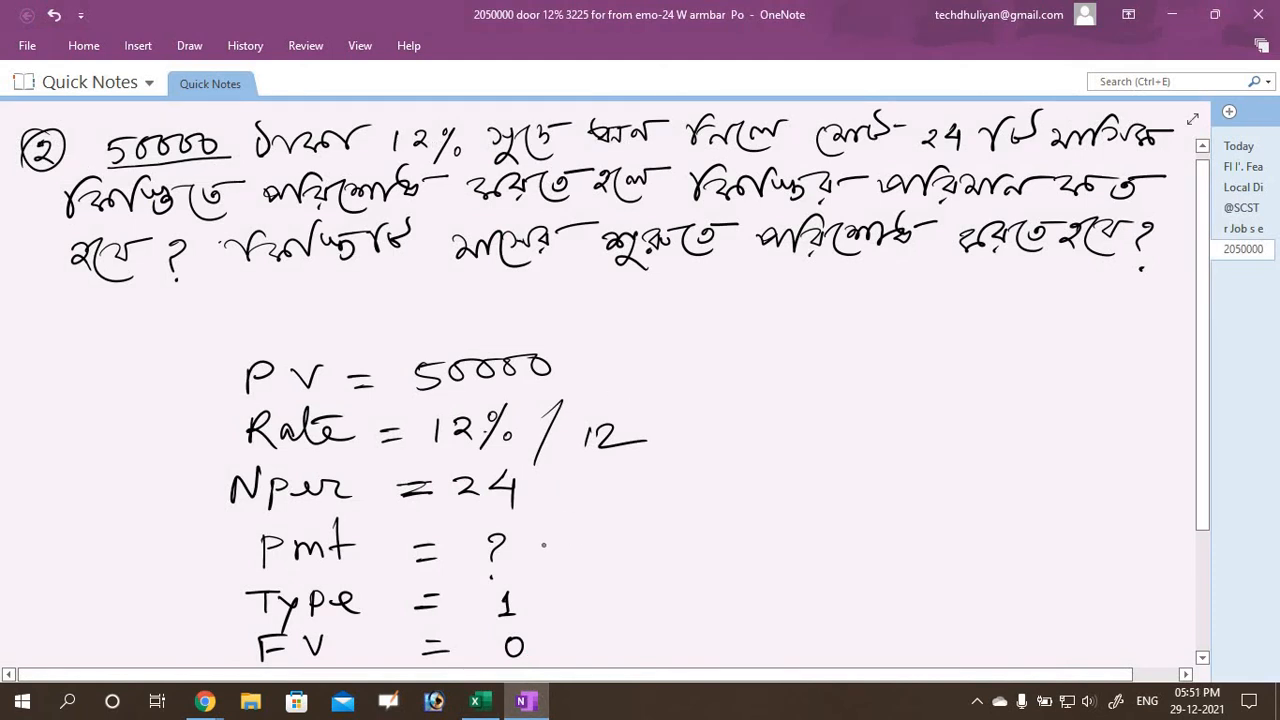
pyautogui.moveTo(542, 544); pyautogui.dragTo(575, 551)
pyautogui.moveTo(598, 538)
pyautogui.mouseDown()
pyautogui.moveTo(600, 557)
pyautogui.moveTo(634, 546)
pyautogui.moveTo(708, 561)
pyautogui.moveTo(716, 545)
pyautogui.moveTo(766, 544)
pyautogui.mouseUp()
pyautogui.moveTo(732, 528)
pyautogui.mouseDown()
pyautogui.moveTo(752, 525)
pyautogui.moveTo(769, 553)
pyautogui.mouseUp()
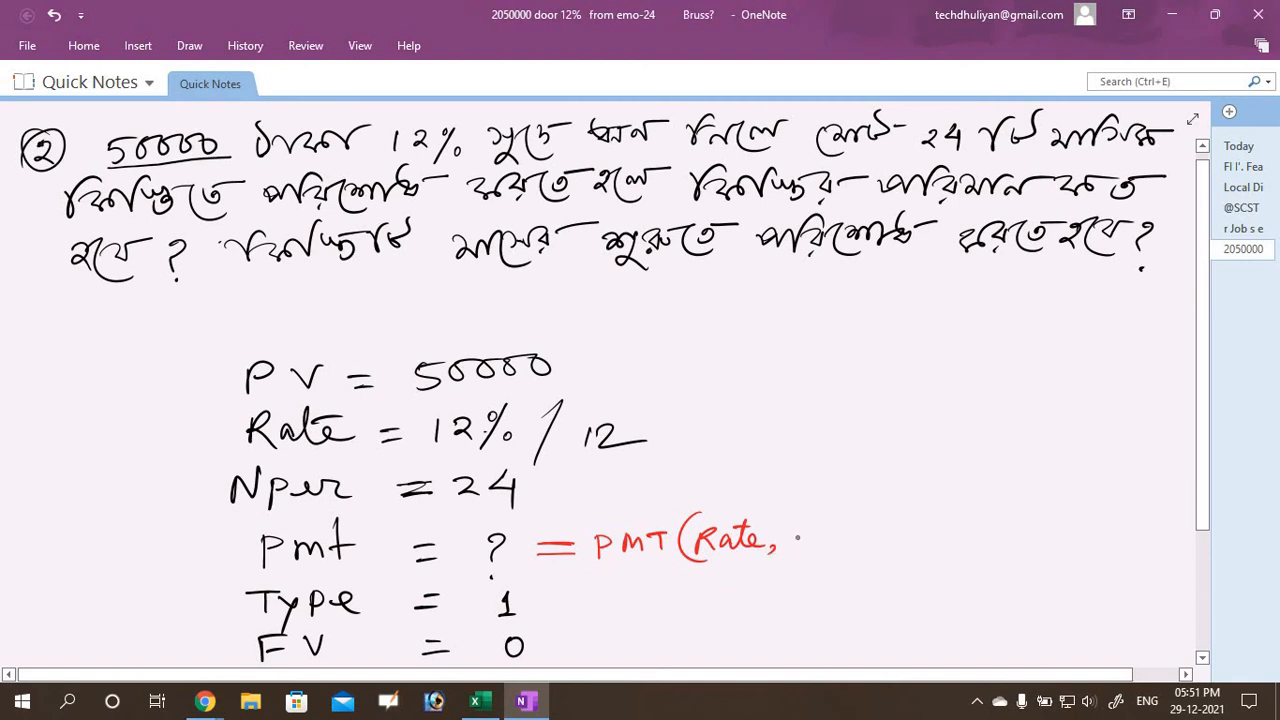
# - Check the PMT arguments in Excel and finish the red syntax line in OneNote with "Nper, PV, FV, Type)" and an Enter arrow
pyautogui.click(524, 706)
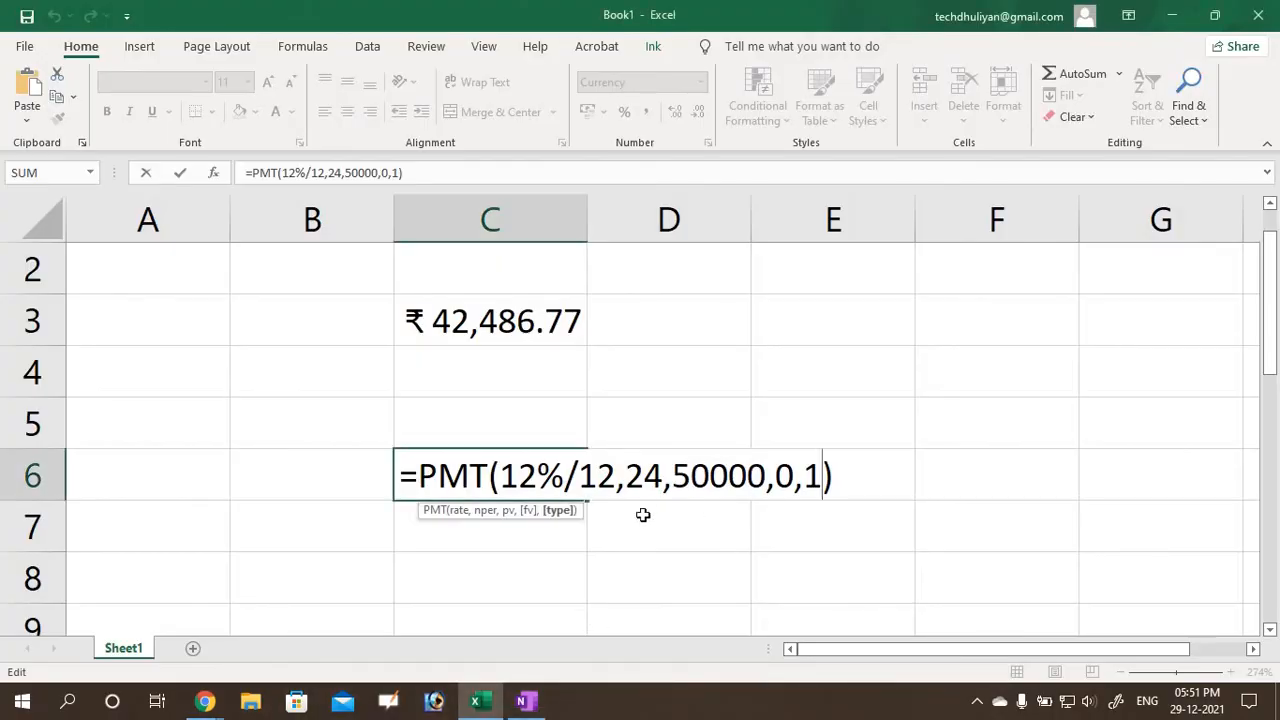
pyautogui.click(527, 704)
pyautogui.moveTo(794, 553)
pyautogui.mouseDown()
pyautogui.moveTo(799, 526)
pyautogui.moveTo(818, 520)
pyautogui.moveTo(829, 553)
pyautogui.moveTo(866, 538)
pyautogui.mouseUp()
pyautogui.moveTo(864, 542)
pyautogui.mouseDown()
pyautogui.moveTo(878, 530)
pyautogui.moveTo(902, 552)
pyautogui.moveTo(918, 536)
pyautogui.moveTo(916, 552)
pyautogui.mouseUp()
pyautogui.moveTo(918, 528)
pyautogui.mouseDown()
pyautogui.moveTo(922, 540)
pyautogui.moveTo(1028, 528)
pyautogui.mouseUp()
pyautogui.moveTo(1028, 546)
pyautogui.mouseDown()
pyautogui.moveTo(1024, 556)
pyautogui.moveTo(1062, 530)
pyautogui.moveTo(1110, 536)
pyautogui.moveTo(1130, 556)
pyautogui.mouseUp()
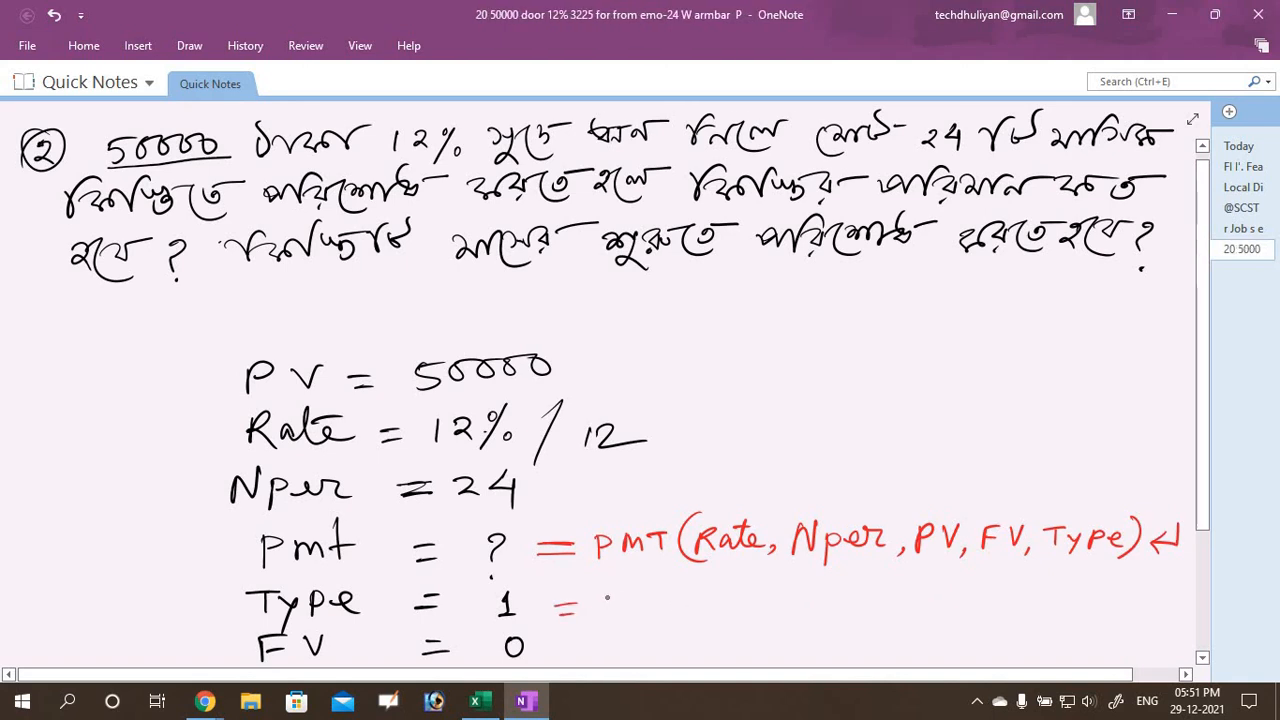
# - Finish the red worked formula on the Type line with "PMT(12%/12, 24, 50000, 0, 1)" and an Enter arrow
pyautogui.moveTo(608, 614)
pyautogui.mouseDown()
pyautogui.moveTo(639, 590)
pyautogui.moveTo(690, 592)
pyautogui.moveTo(724, 620)
pyautogui.mouseUp()
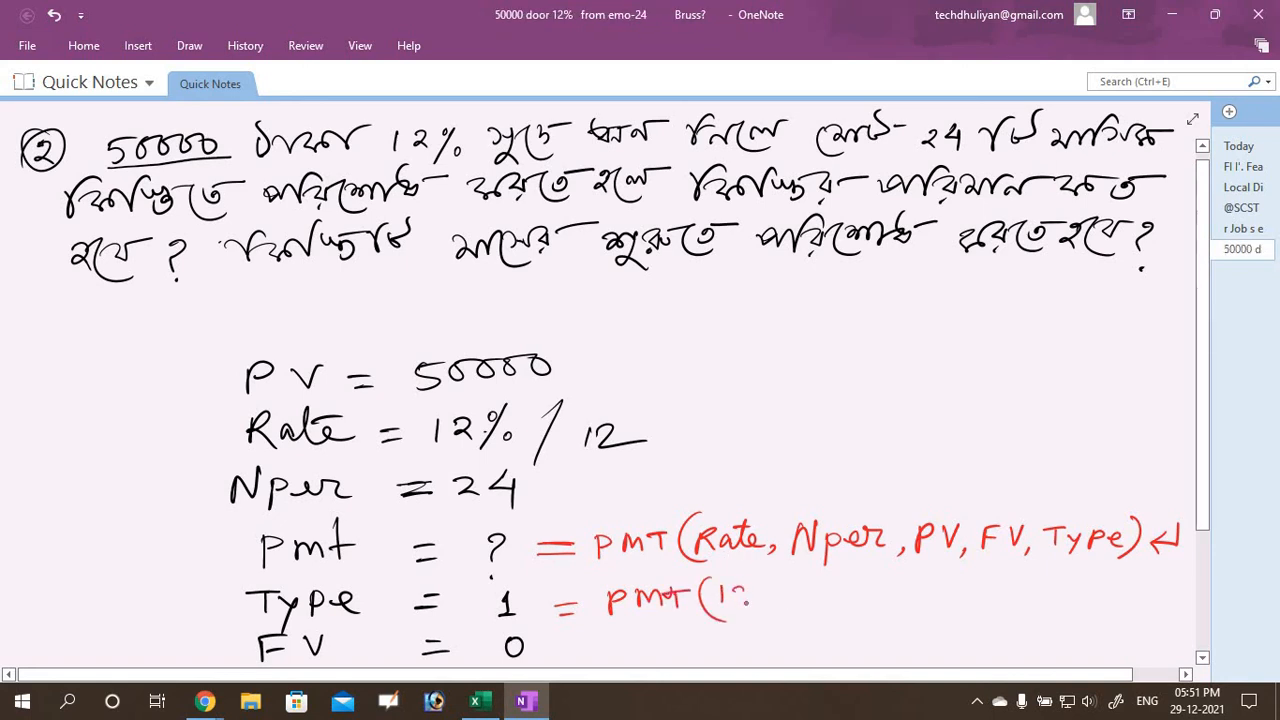
pyautogui.moveTo(768, 578); pyautogui.dragTo(751, 606)
pyautogui.moveTo(752, 586); pyautogui.dragTo(780, 612)
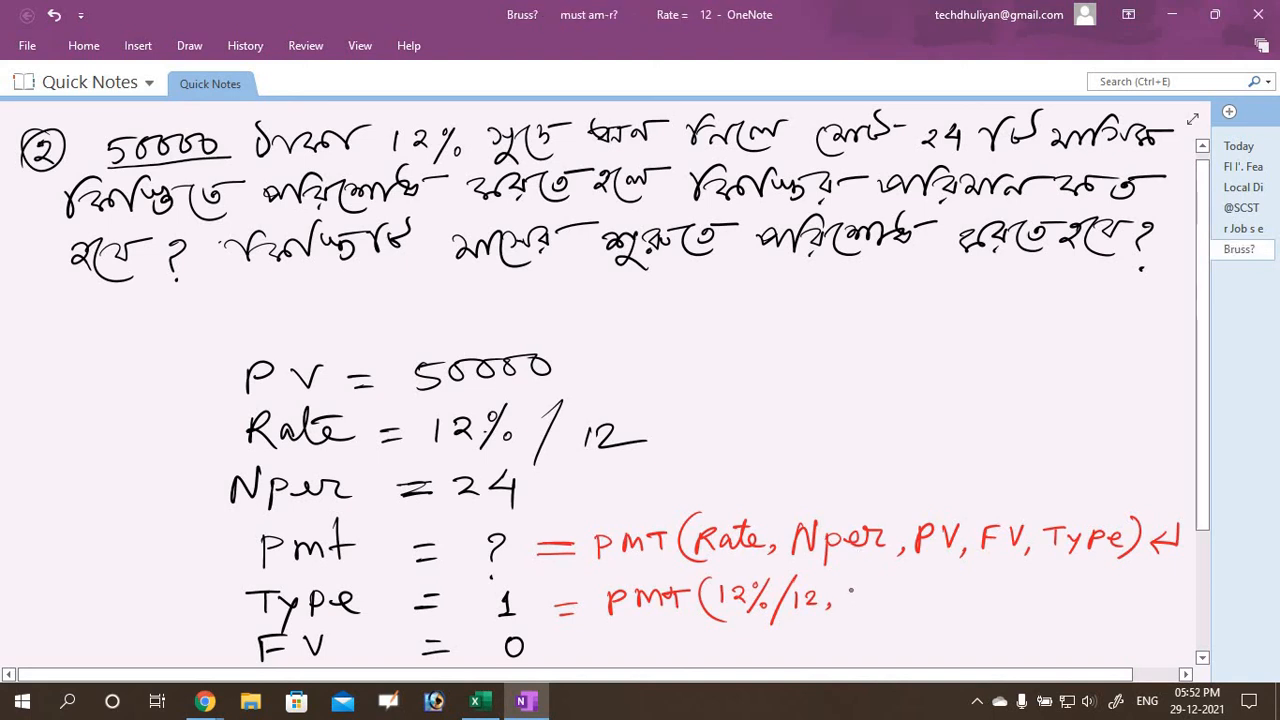
pyautogui.moveTo(878, 585)
pyautogui.mouseDown()
pyautogui.moveTo(883, 610)
pyautogui.moveTo(903, 613)
pyautogui.mouseUp()
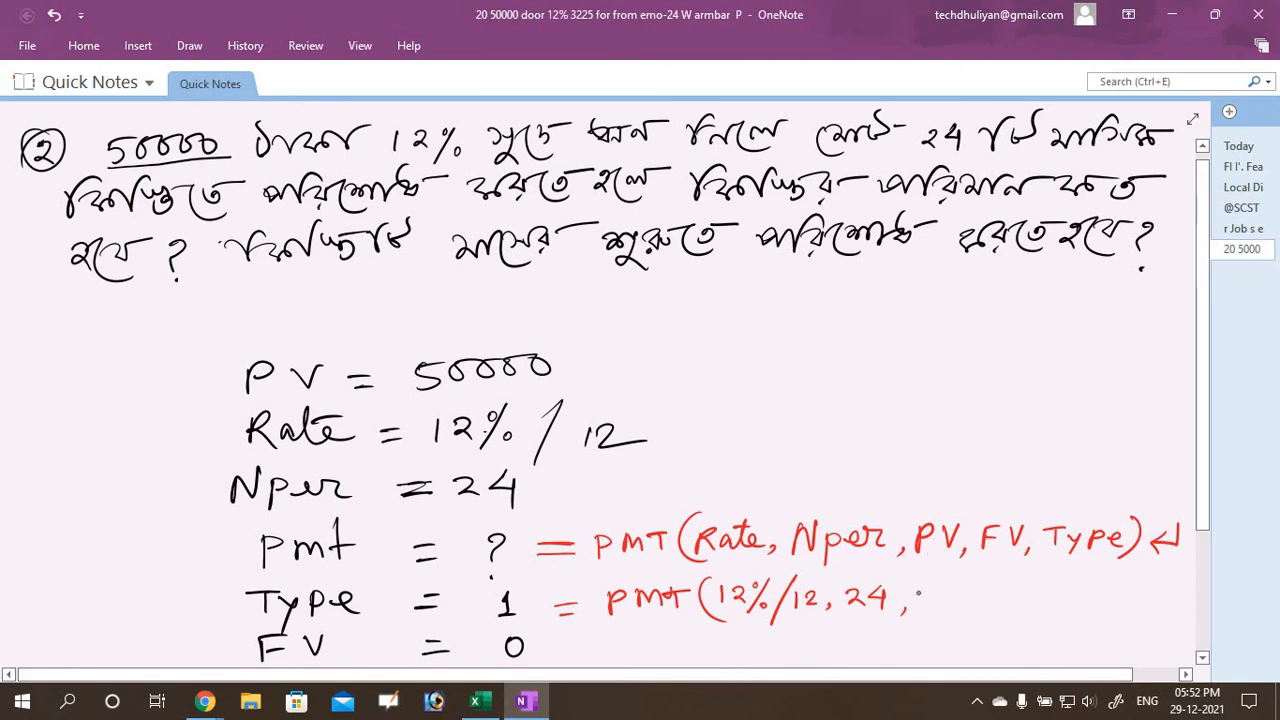
pyautogui.moveTo(918, 590)
pyautogui.mouseDown()
pyautogui.moveTo(928, 606)
pyautogui.moveTo(945, 588)
pyautogui.mouseUp()
pyautogui.moveTo(960, 586); pyautogui.dragTo(990, 588)
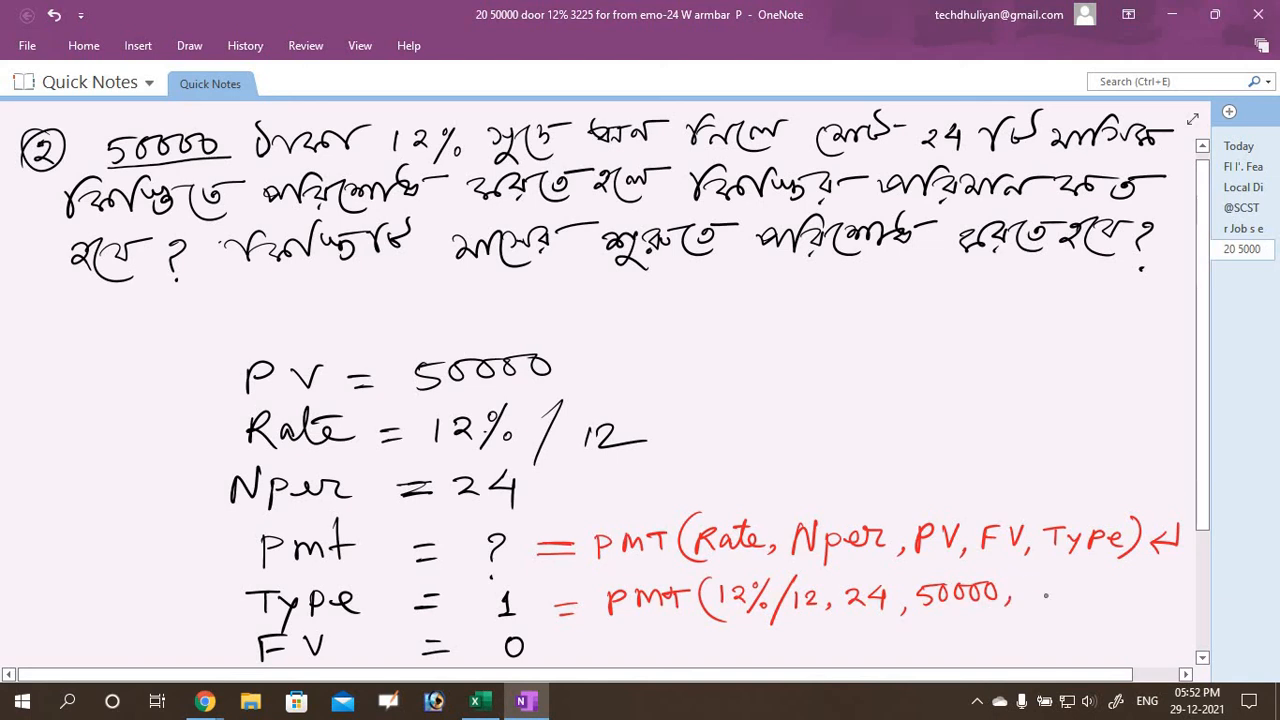
pyautogui.moveTo(1034, 584)
pyautogui.mouseDown()
pyautogui.moveTo(1025, 598)
pyautogui.moveTo(1088, 580)
pyautogui.moveTo(1098, 617)
pyautogui.mouseUp()
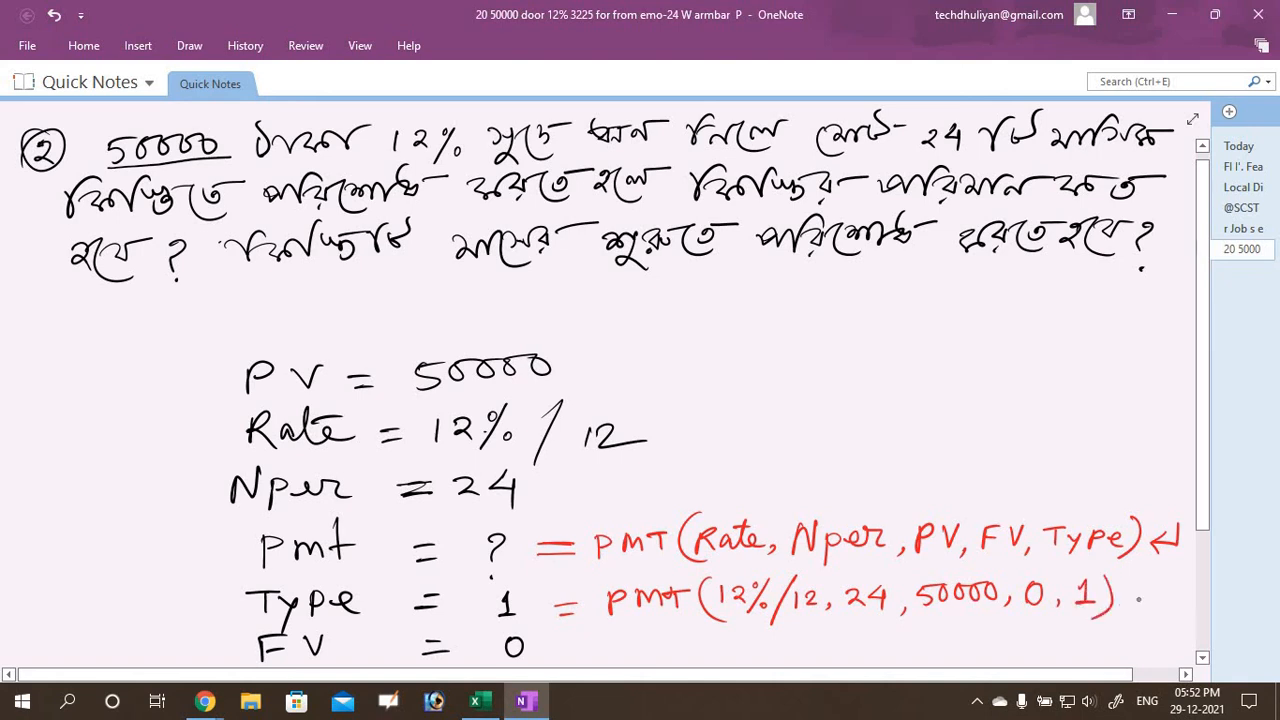
pyautogui.moveTo(1160, 584); pyautogui.dragTo(1126, 600)
pyautogui.moveTo(1138, 589)
pyautogui.mouseDown()
pyautogui.moveTo(1125, 600)
pyautogui.moveTo(1138, 610)
pyautogui.mouseUp()
# - Clear all handwriting of problem 2 from the page
pyautogui.hotkey('ctrl', 'a')
pyautogui.hotkey('ctrl', 'a')
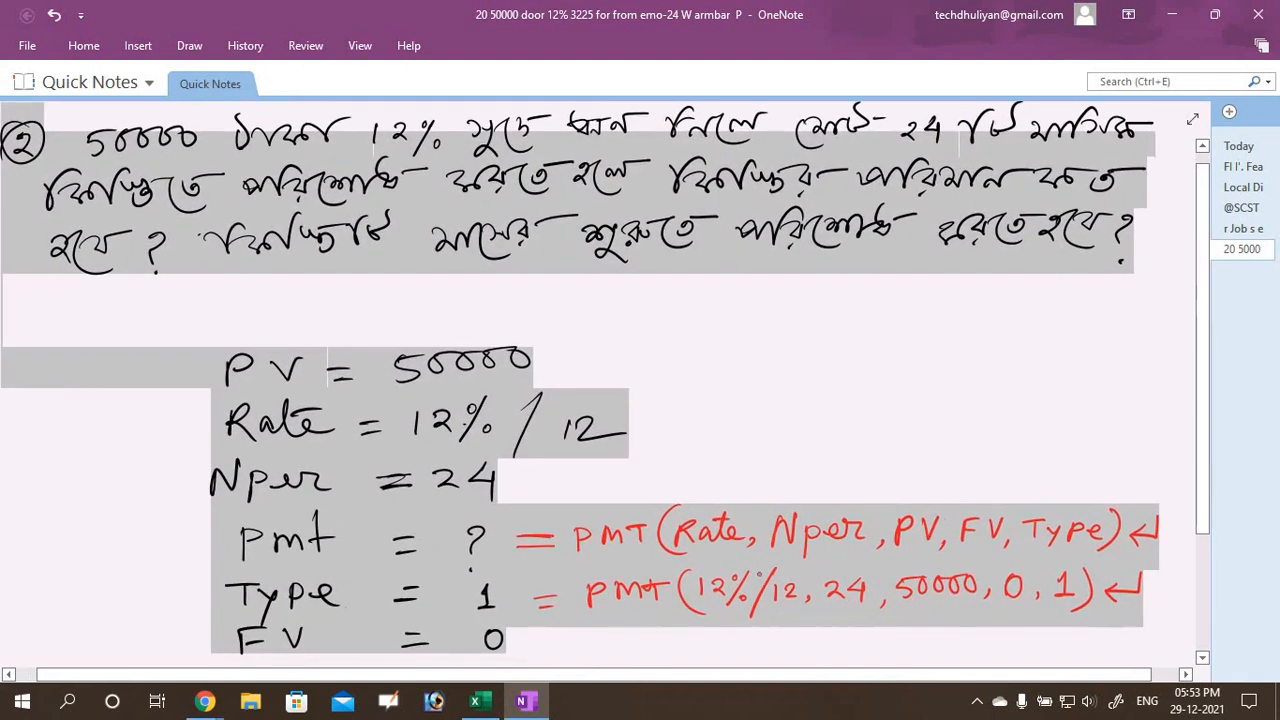
pyautogui.press('Delete')
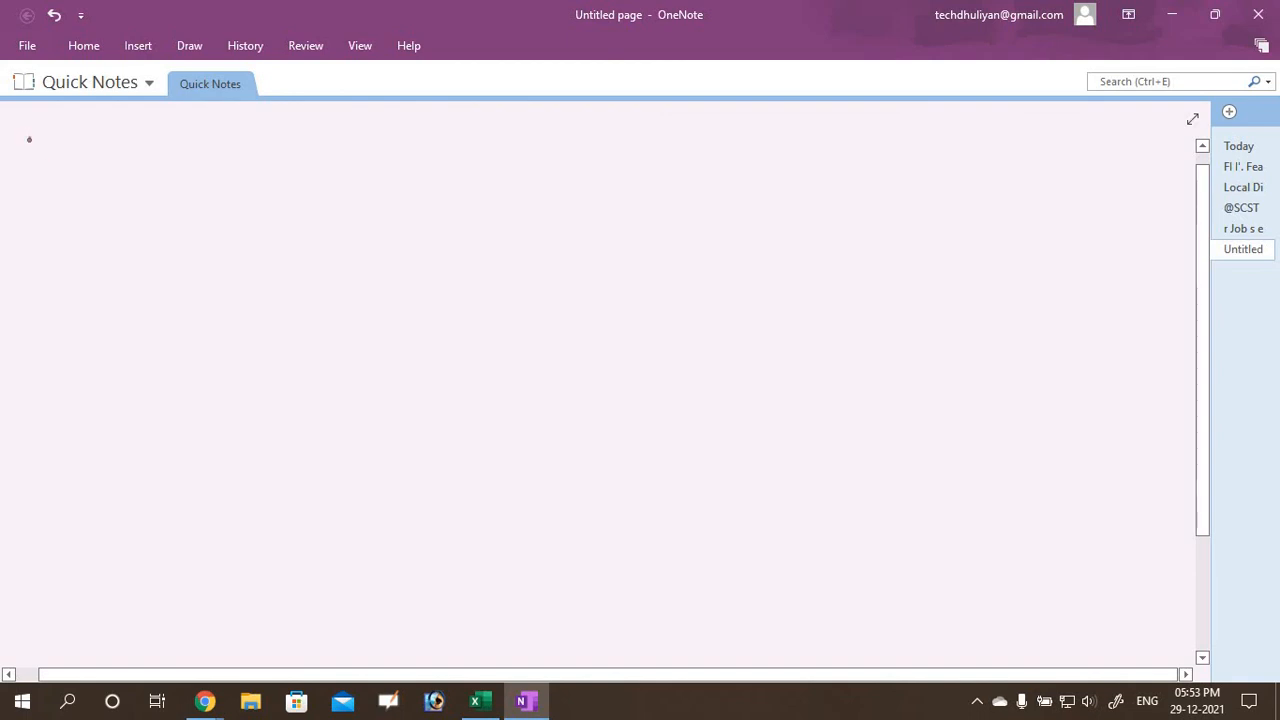
# - Handwrite a circled 3 in red at the page start, followed by "75000 টাকা"
pyautogui.moveTo(29, 138)
pyautogui.mouseDown()
pyautogui.moveTo(42, 145)
pyautogui.moveTo(29, 158)
pyautogui.moveTo(26, 130)
pyautogui.mouseUp()
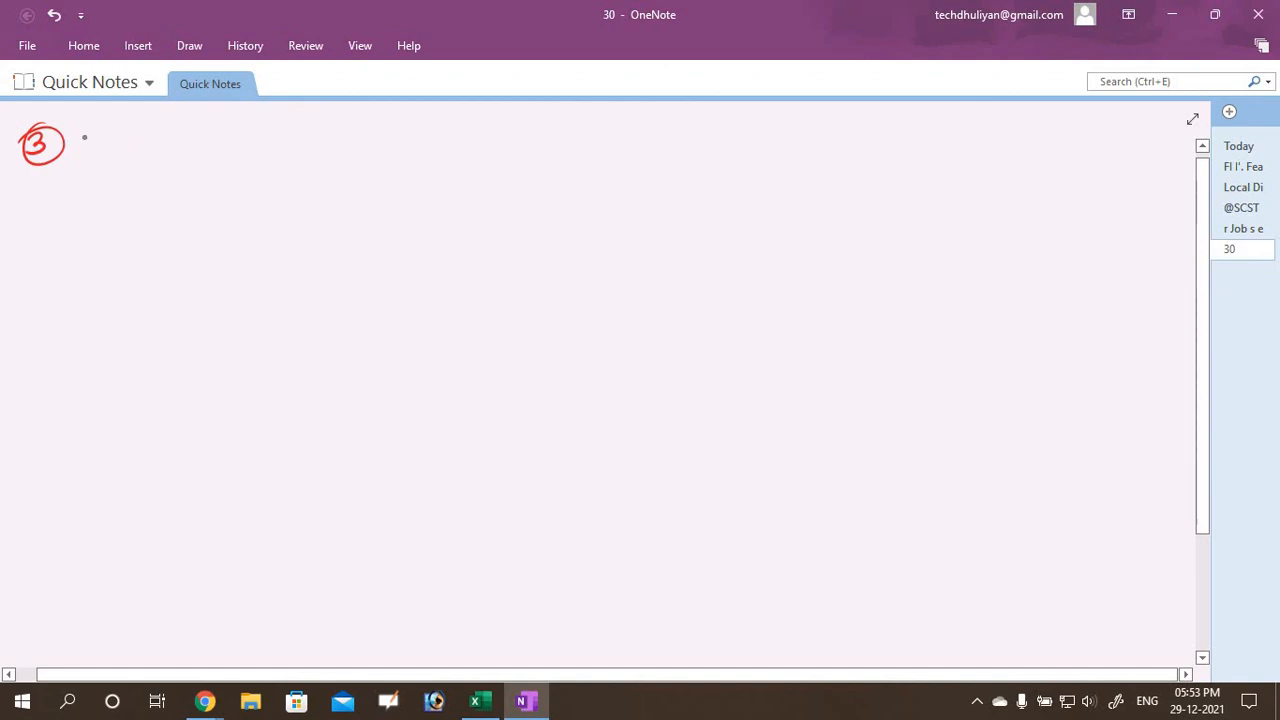
pyautogui.moveTo(95, 142)
pyautogui.mouseDown()
pyautogui.moveTo(91, 160)
pyautogui.moveTo(122, 149)
pyautogui.moveTo(108, 157)
pyautogui.mouseUp()
pyautogui.moveTo(111, 136); pyautogui.dragTo(164, 132)
pyautogui.moveTo(172, 129)
pyautogui.mouseDown()
pyautogui.moveTo(172, 147)
pyautogui.moveTo(178, 129)
pyautogui.moveTo(204, 146)
pyautogui.moveTo(290, 145)
pyautogui.mouseUp()
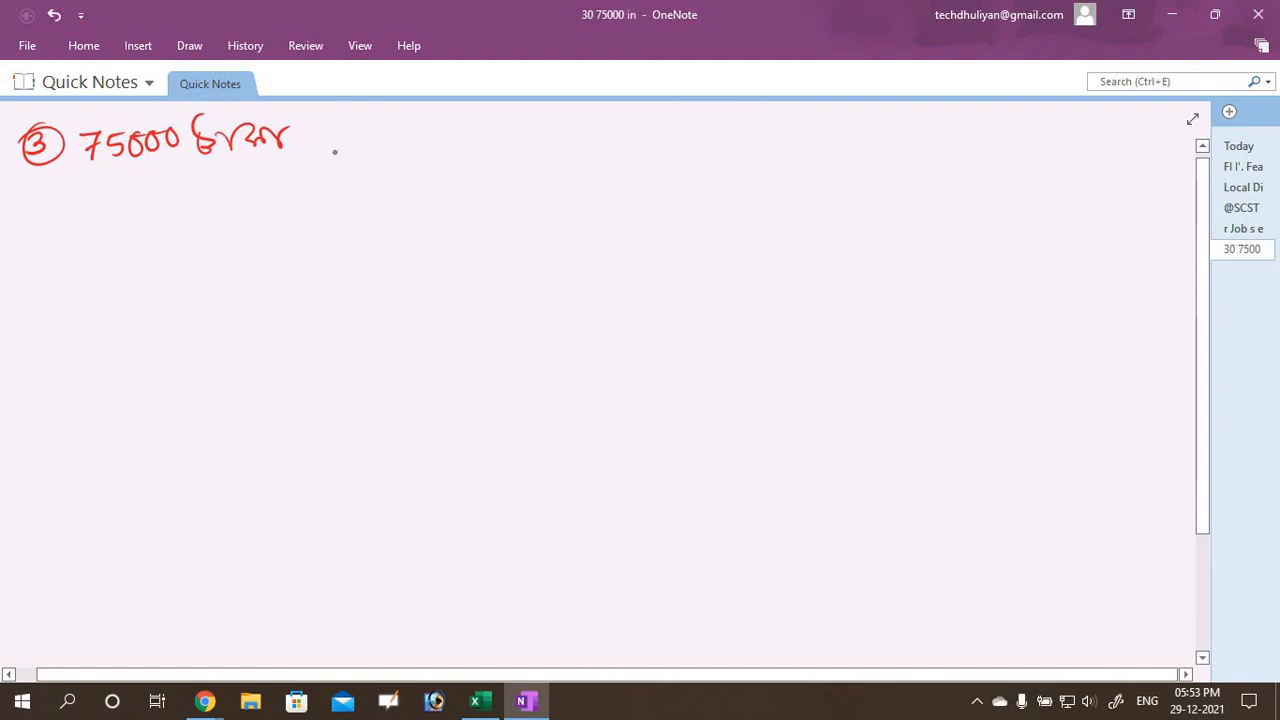
# - Complete the first line of problem 3 with "14% সুদে ঋণ নিলে মাসিক 2400 টাকা", correcting the monthly amount to 2400
pyautogui.moveTo(318, 128); pyautogui.dragTo(320, 157)
pyautogui.moveTo(332, 128); pyautogui.dragTo(358, 160)
pyautogui.moveTo(360, 126)
pyautogui.mouseDown()
pyautogui.moveTo(374, 153)
pyautogui.moveTo(426, 134)
pyautogui.moveTo(432, 160)
pyautogui.moveTo(474, 126)
pyautogui.moveTo(512, 130)
pyautogui.moveTo(518, 148)
pyautogui.moveTo(497, 136)
pyautogui.moveTo(529, 147)
pyautogui.moveTo(612, 118)
pyautogui.mouseUp()
pyautogui.moveTo(606, 112)
pyautogui.mouseDown()
pyautogui.moveTo(604, 146)
pyautogui.moveTo(640, 124)
pyautogui.mouseUp()
pyautogui.moveTo(642, 122)
pyautogui.mouseDown()
pyautogui.moveTo(672, 154)
pyautogui.moveTo(698, 118)
pyautogui.moveTo(840, 142)
pyautogui.moveTo(860, 110)
pyautogui.moveTo(896, 144)
pyautogui.moveTo(930, 134)
pyautogui.mouseUp()
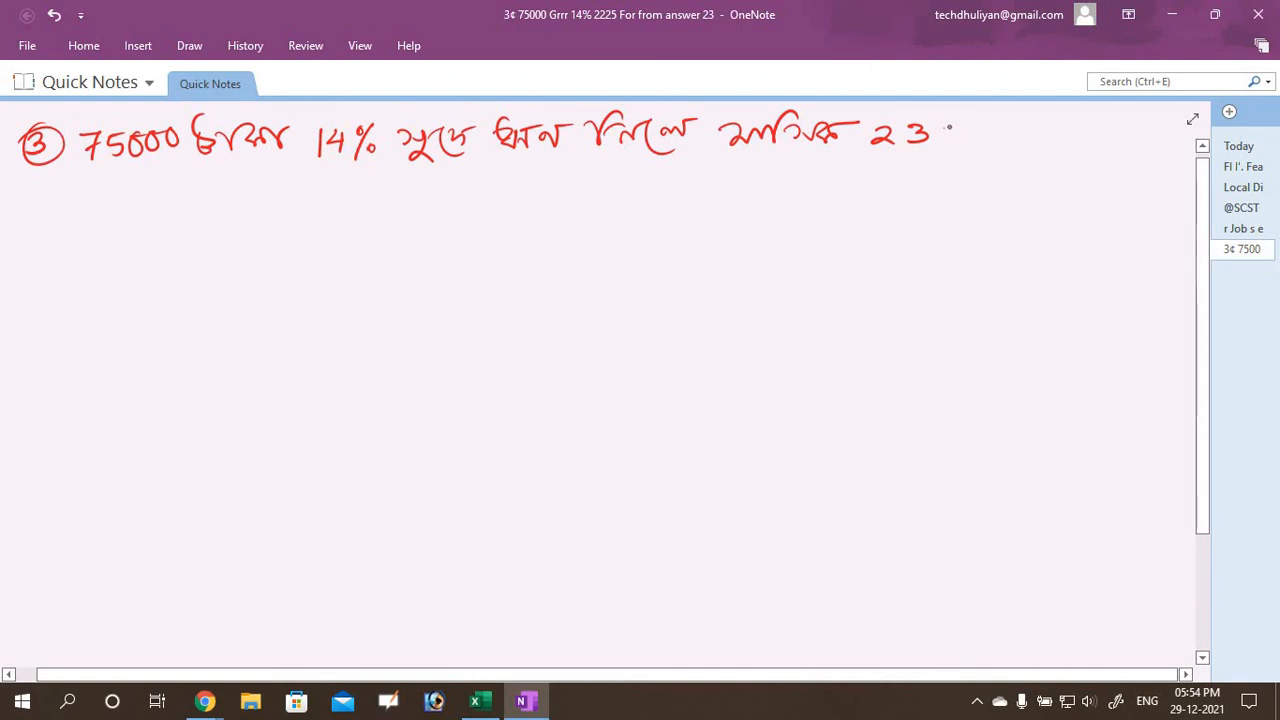
pyautogui.moveTo(947, 127)
pyautogui.mouseDown()
pyautogui.moveTo(950, 144)
pyautogui.moveTo(979, 128)
pyautogui.mouseUp()
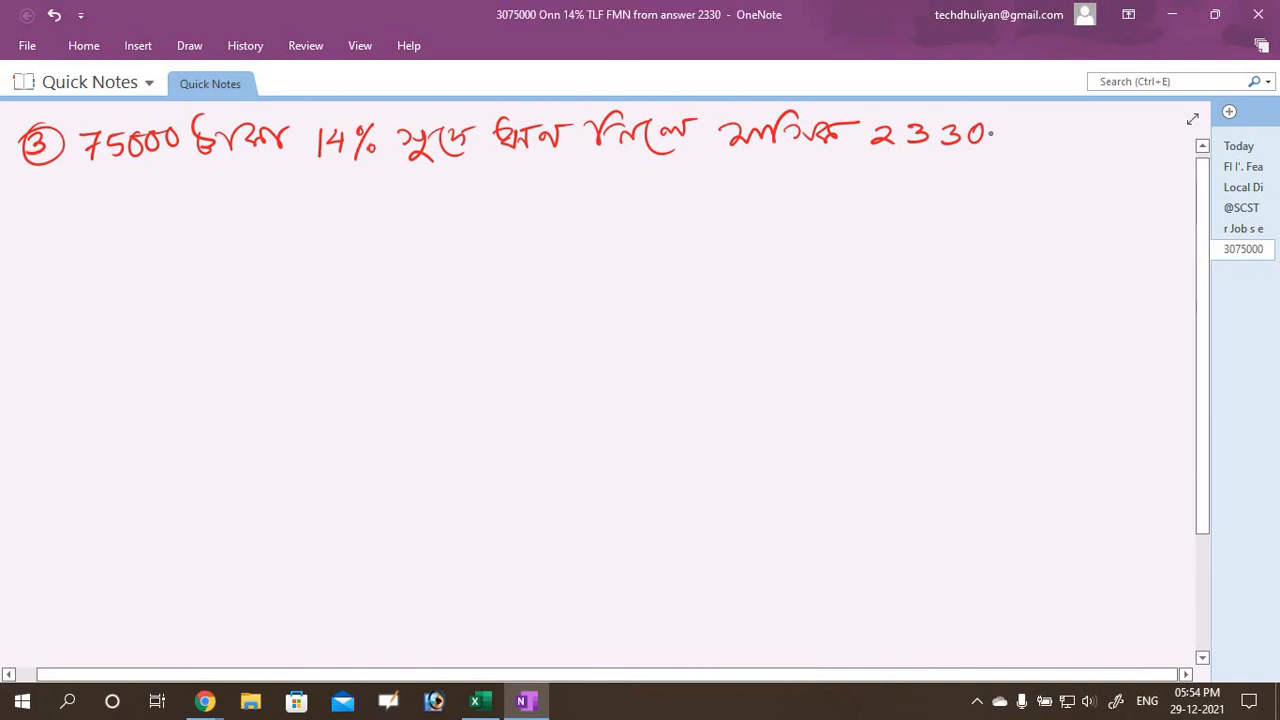
pyautogui.moveTo(980, 131)
pyautogui.mouseDown()
pyautogui.moveTo(880, 140)
pyautogui.moveTo(906, 150)
pyautogui.moveTo(963, 131)
pyautogui.moveTo(1070, 144)
pyautogui.moveTo(1117, 119)
pyautogui.mouseUp()
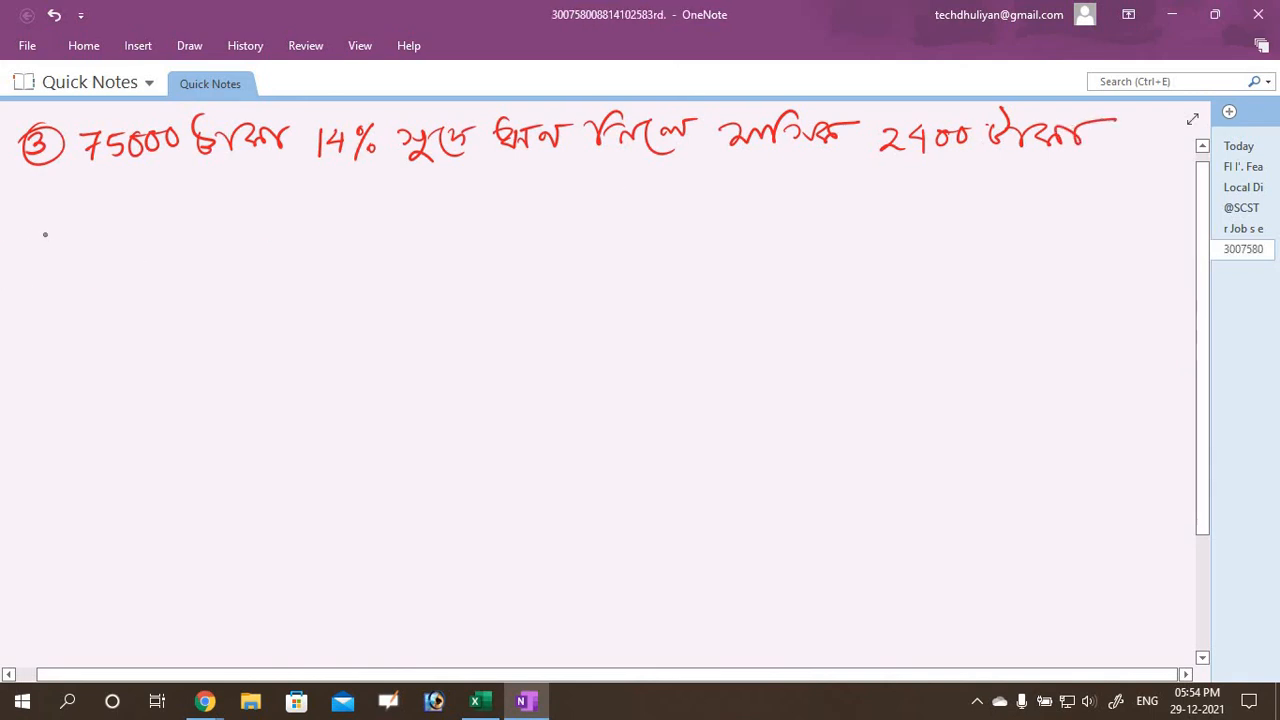
# - Handwrite the second line of problem 3: "কিস্তিতে মাসের প্রথমে কিস্তি পরিশোধ করতে হলে"
pyautogui.moveTo(60, 200)
pyautogui.mouseDown()
pyautogui.moveTo(100, 186)
pyautogui.moveTo(134, 212)
pyautogui.moveTo(162, 190)
pyautogui.moveTo(164, 210)
pyautogui.moveTo(204, 214)
pyautogui.moveTo(218, 182)
pyautogui.mouseUp()
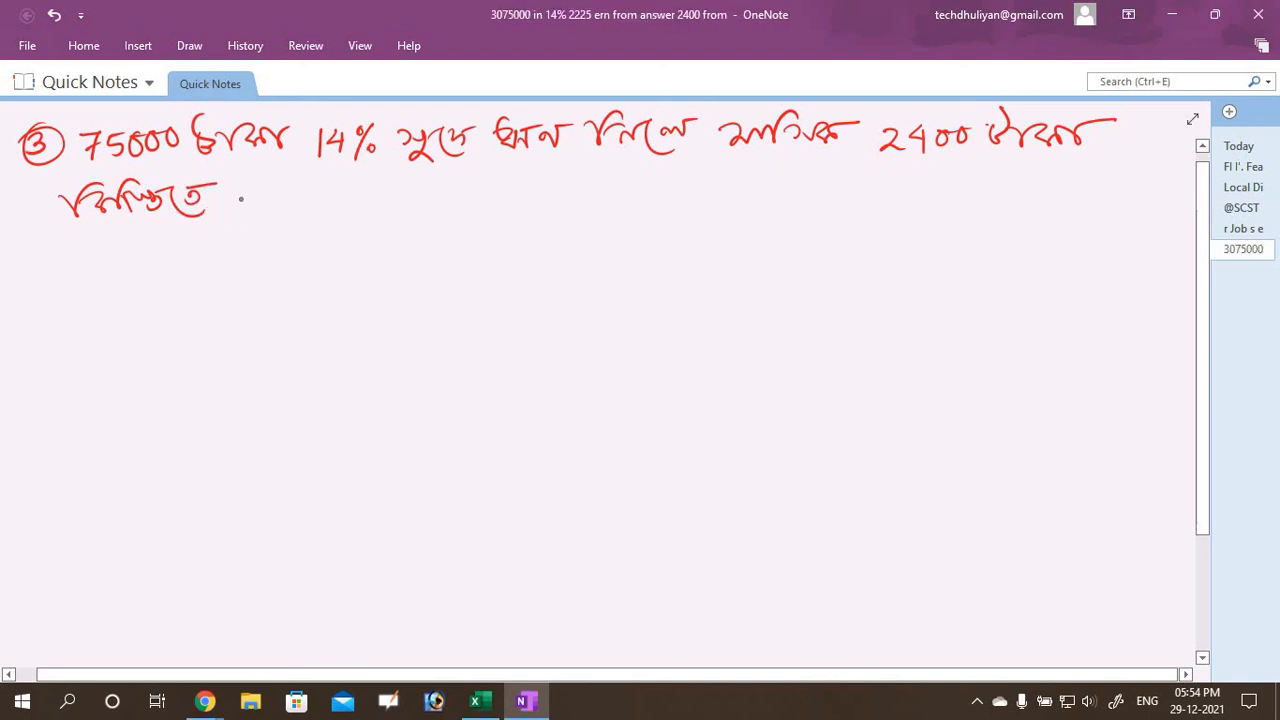
pyautogui.moveTo(240, 192); pyautogui.dragTo(292, 204)
pyautogui.moveTo(296, 180)
pyautogui.mouseDown()
pyautogui.moveTo(324, 214)
pyautogui.moveTo(324, 200)
pyautogui.moveTo(370, 182)
pyautogui.moveTo(414, 204)
pyautogui.moveTo(380, 212)
pyautogui.moveTo(510, 200)
pyautogui.mouseUp()
pyautogui.moveTo(480, 180)
pyautogui.mouseDown()
pyautogui.moveTo(566, 184)
pyautogui.moveTo(580, 198)
pyautogui.moveTo(612, 186)
pyautogui.moveTo(632, 202)
pyautogui.moveTo(658, 176)
pyautogui.moveTo(742, 196)
pyautogui.moveTo(777, 176)
pyautogui.moveTo(784, 192)
pyautogui.moveTo(840, 194)
pyautogui.moveTo(854, 176)
pyautogui.mouseUp()
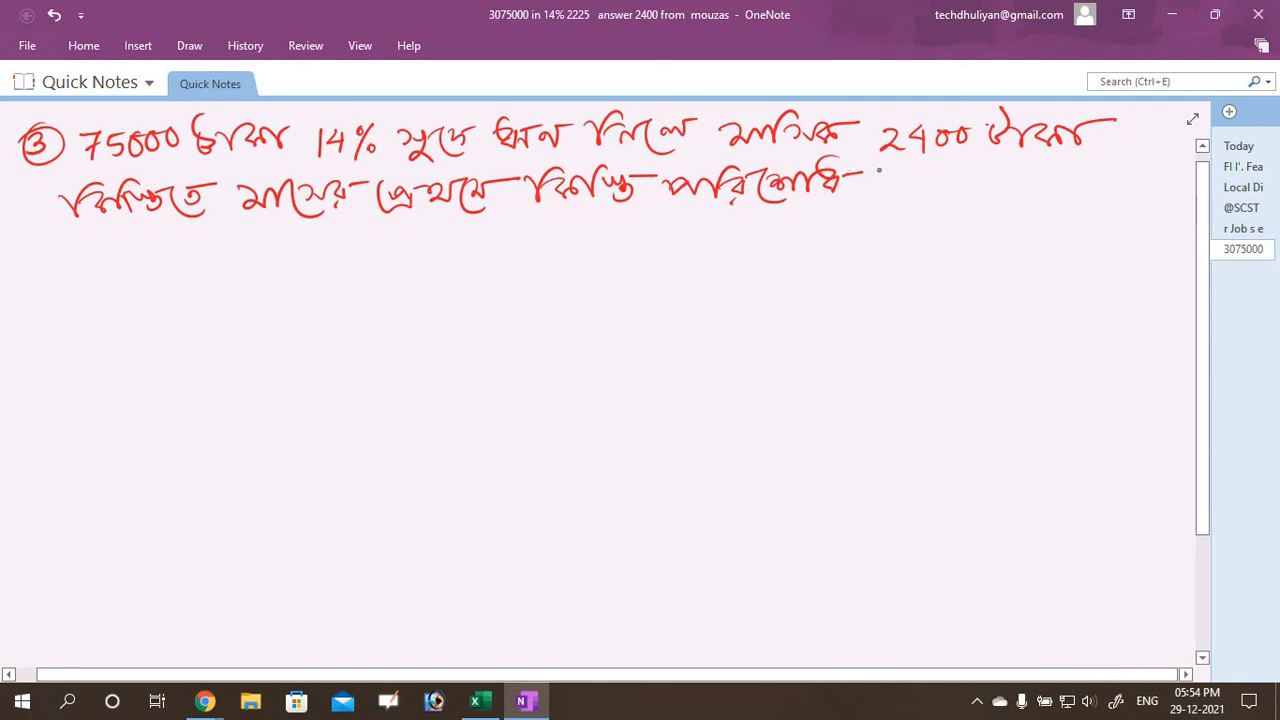
pyautogui.moveTo(877, 176)
pyautogui.mouseDown()
pyautogui.moveTo(902, 194)
pyautogui.moveTo(946, 194)
pyautogui.moveTo(983, 172)
pyautogui.moveTo(1034, 172)
pyautogui.moveTo(1034, 192)
pyautogui.moveTo(1127, 167)
pyautogui.mouseUp()
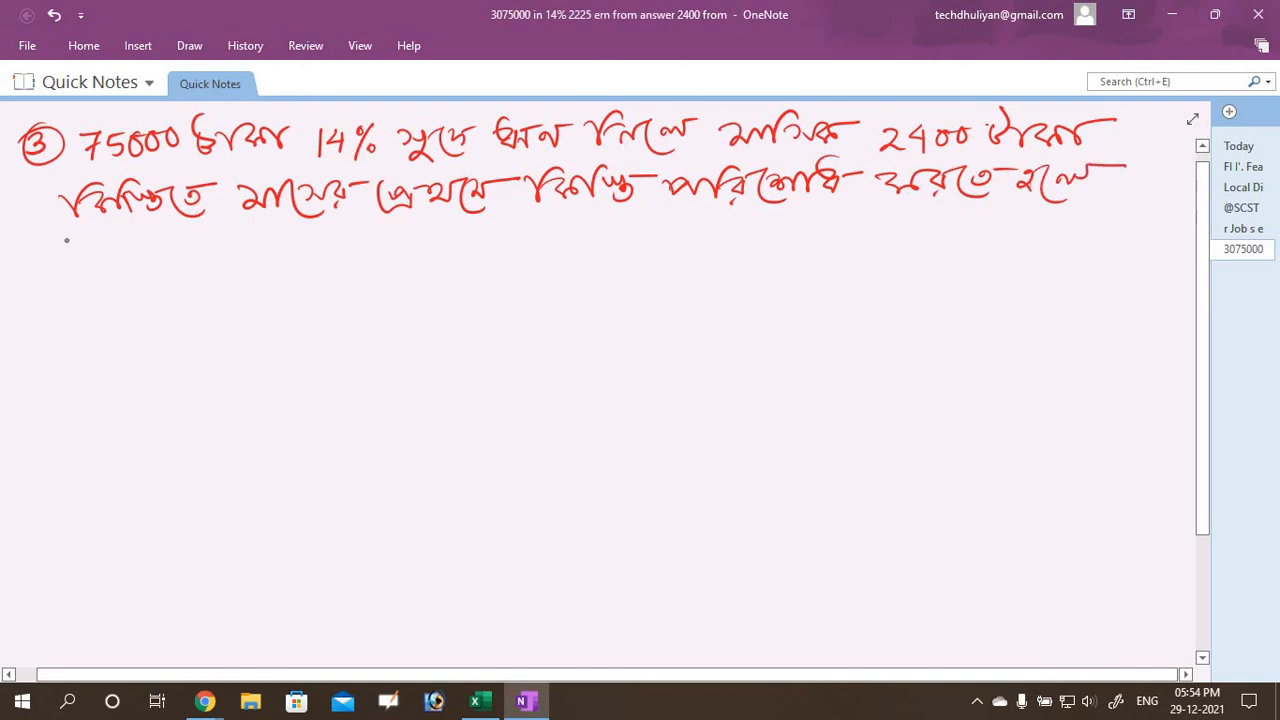
# - Finish problem 3 with a third line asking for the number of installments: "মোট কতটি কিস্তিতে দিতে হবে?"
pyautogui.moveTo(66, 240)
pyautogui.mouseDown()
pyautogui.moveTo(80, 272)
pyautogui.moveTo(92, 240)
pyautogui.moveTo(216, 244)
pyautogui.moveTo(295, 228)
pyautogui.mouseUp()
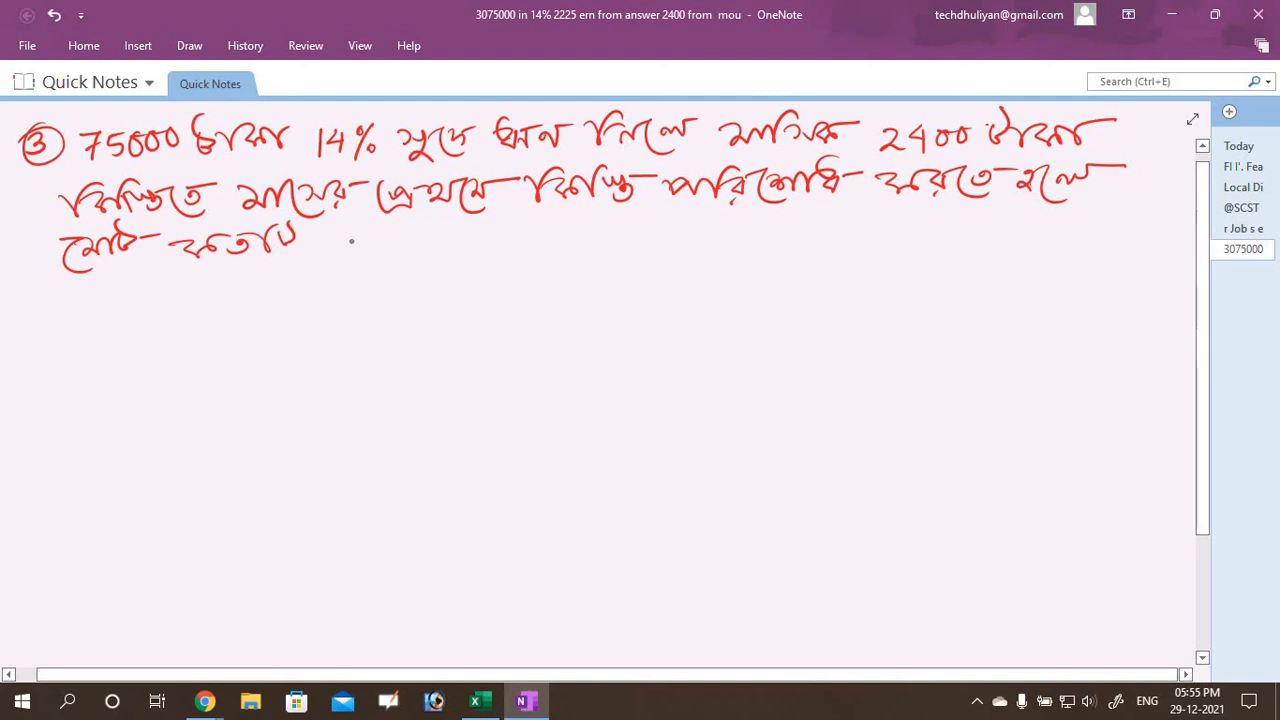
pyautogui.moveTo(338, 256)
pyautogui.mouseDown()
pyautogui.moveTo(357, 244)
pyautogui.moveTo(383, 252)
pyautogui.moveTo(434, 222)
pyautogui.moveTo(448, 246)
pyautogui.moveTo(458, 230)
pyautogui.moveTo(496, 250)
pyautogui.moveTo(516, 226)
pyautogui.moveTo(552, 252)
pyautogui.moveTo(578, 236)
pyautogui.moveTo(626, 252)
pyautogui.moveTo(656, 224)
pyautogui.moveTo(668, 250)
pyautogui.mouseUp()
pyautogui.moveTo(672, 240); pyautogui.dragTo(750, 222)
pyautogui.moveTo(766, 222); pyautogui.dragTo(772, 246)
pyautogui.click(765, 266)
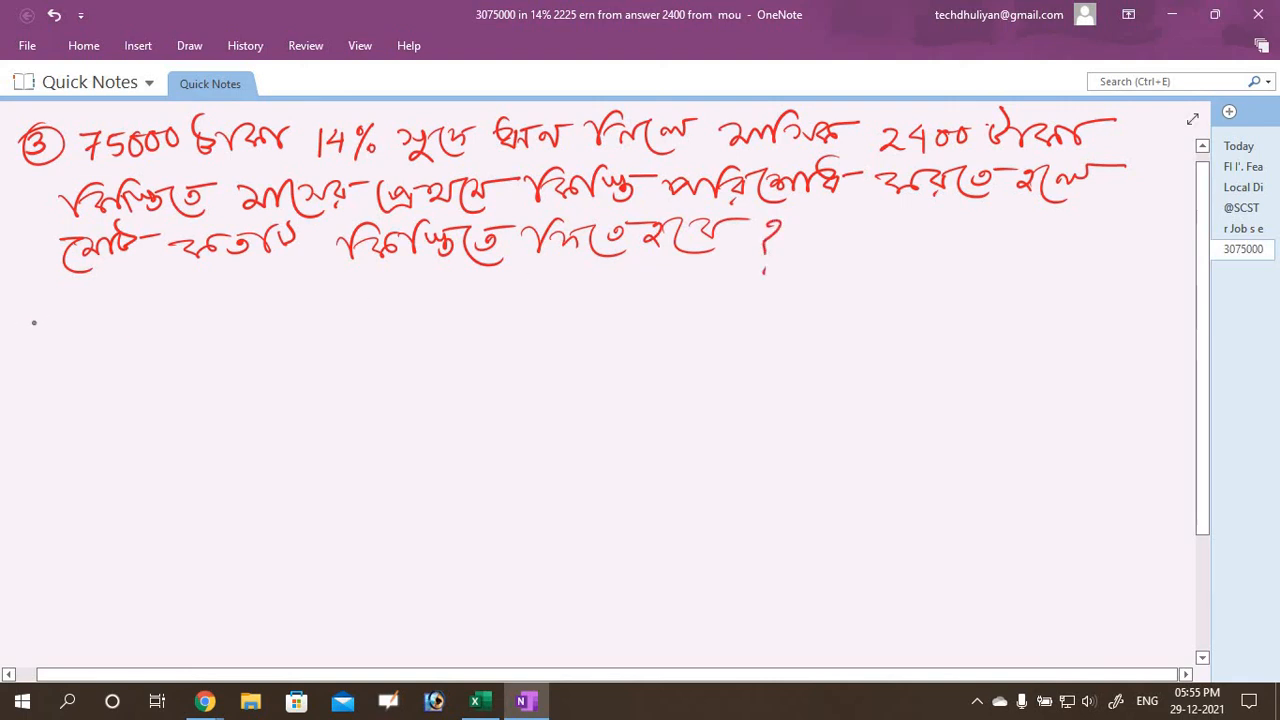
# - Handwrite a circled 4 and "150000 টাকা 8% সুদে ঋণ নিয়ে মোট 36টি মাসিক" below problem 3, correcting the installment count to 36
pyautogui.moveTo(48, 313); pyautogui.dragTo(56, 326)
pyautogui.moveTo(50, 314)
pyautogui.mouseDown()
pyautogui.moveTo(50, 336)
pyautogui.moveTo(62, 316)
pyautogui.mouseUp()
pyautogui.moveTo(99, 310)
pyautogui.mouseDown()
pyautogui.moveTo(100, 328)
pyautogui.moveTo(252, 320)
pyautogui.moveTo(252, 272)
pyautogui.moveTo(308, 318)
pyautogui.moveTo(374, 310)
pyautogui.moveTo(382, 324)
pyautogui.moveTo(408, 306)
pyautogui.mouseUp()
pyautogui.moveTo(416, 298); pyautogui.dragTo(398, 334)
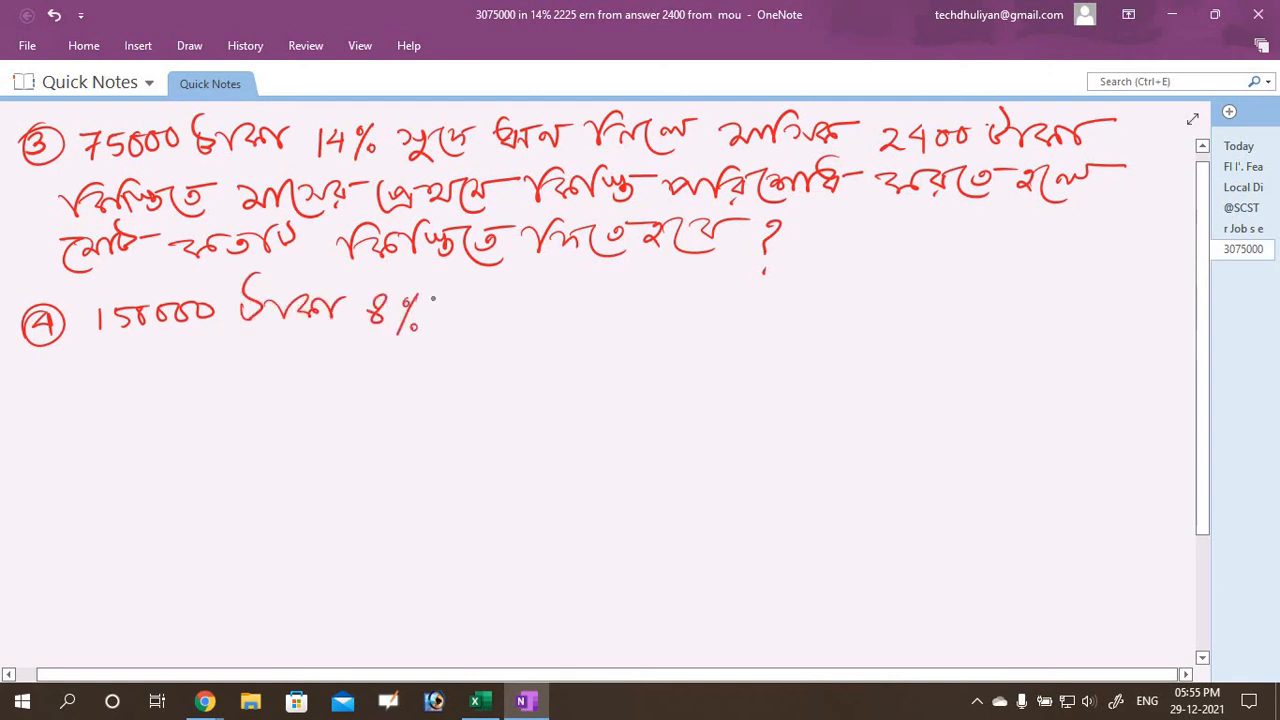
pyautogui.moveTo(456, 306)
pyautogui.mouseDown()
pyautogui.moveTo(474, 334)
pyautogui.moveTo(515, 322)
pyautogui.moveTo(532, 297)
pyautogui.moveTo(576, 320)
pyautogui.moveTo(620, 298)
pyautogui.mouseUp()
pyautogui.moveTo(616, 298)
pyautogui.mouseDown()
pyautogui.moveTo(674, 316)
pyautogui.moveTo(688, 304)
pyautogui.moveTo(748, 330)
pyautogui.moveTo(740, 292)
pyautogui.moveTo(761, 292)
pyautogui.mouseUp()
pyautogui.moveTo(734, 309)
pyautogui.mouseDown()
pyautogui.moveTo(866, 298)
pyautogui.moveTo(968, 316)
pyautogui.moveTo(992, 278)
pyautogui.moveTo(1046, 314)
pyautogui.moveTo(1062, 300)
pyautogui.mouseUp()
pyautogui.moveTo(1070, 300)
pyautogui.mouseDown()
pyautogui.moveTo(1128, 316)
pyautogui.moveTo(1152, 290)
pyautogui.mouseUp()
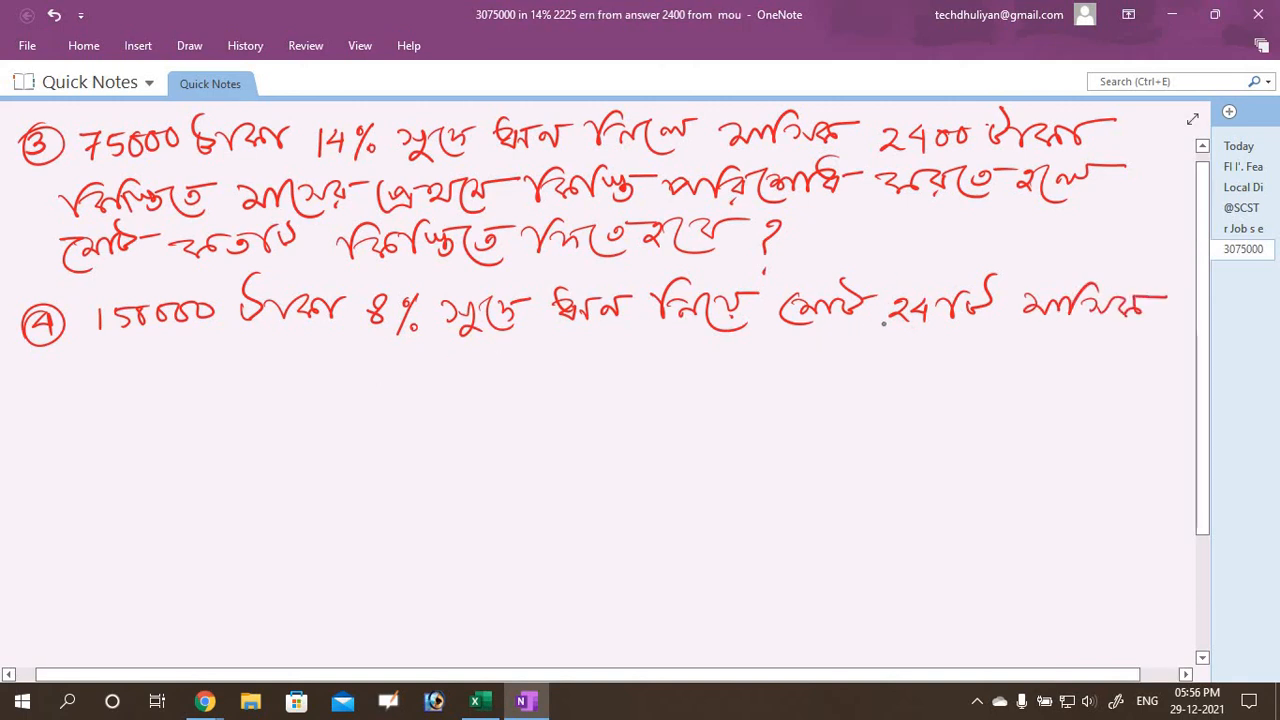
pyautogui.moveTo(916, 320)
pyautogui.mouseDown()
pyautogui.moveTo(898, 318)
pyautogui.moveTo(920, 318)
pyautogui.mouseUp()
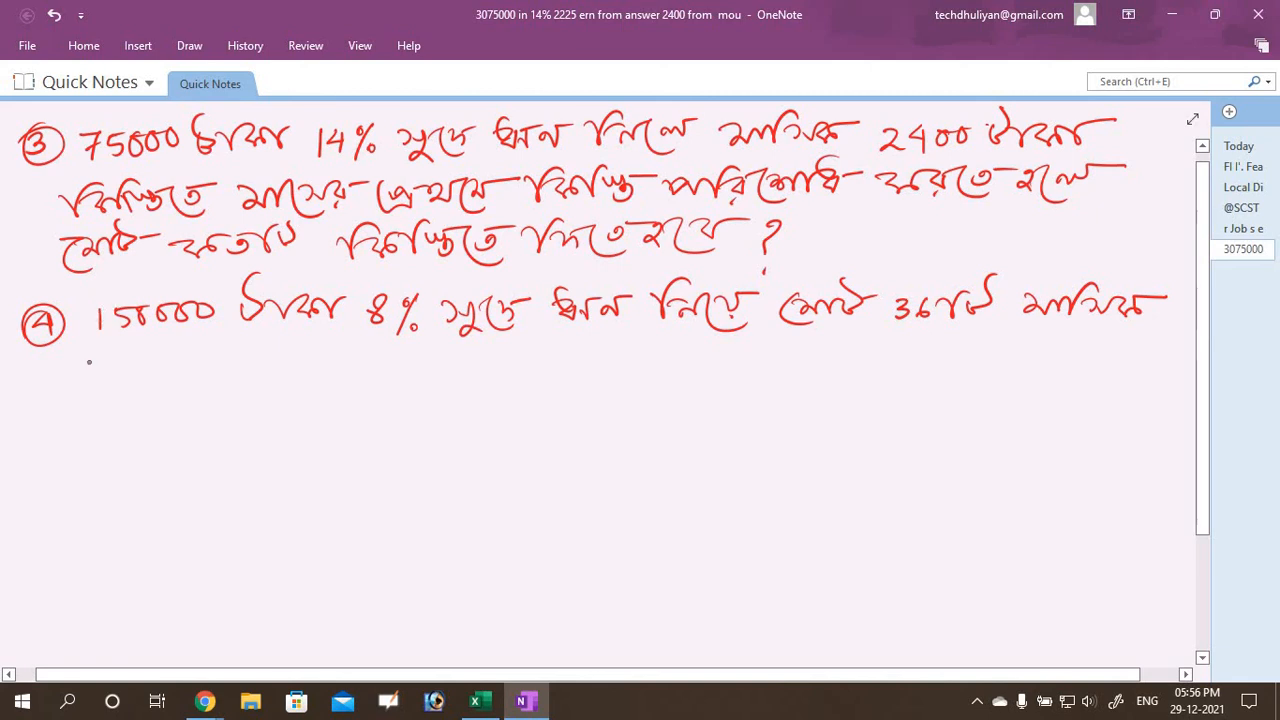
# - Handwrite the second line of problem 4: "কিস্তিতে সমপরিমান করে টাকা পরিশোধ করলে"
pyautogui.moveTo(88, 358)
pyautogui.mouseDown()
pyautogui.moveTo(104, 376)
pyautogui.moveTo(162, 356)
pyautogui.moveTo(176, 384)
pyautogui.moveTo(198, 358)
pyautogui.moveTo(214, 376)
pyautogui.mouseUp()
pyautogui.moveTo(196, 354); pyautogui.dragTo(236, 350)
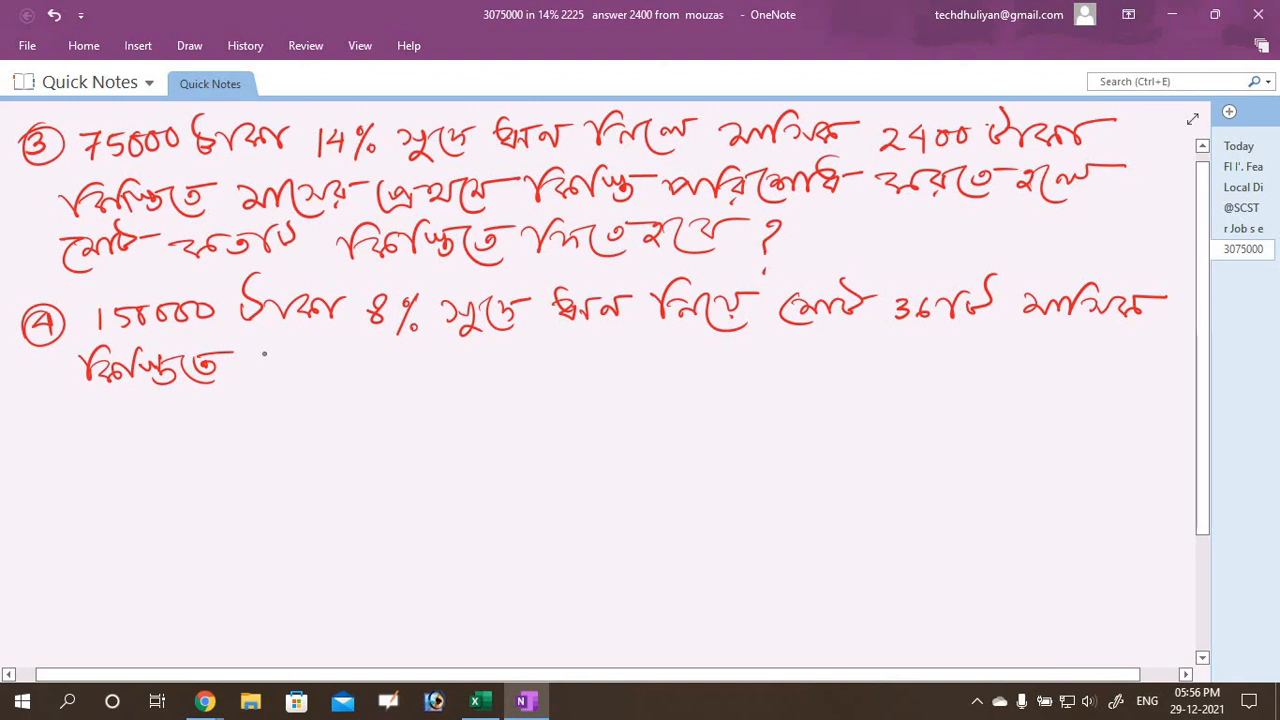
pyautogui.moveTo(265, 353)
pyautogui.mouseDown()
pyautogui.moveTo(250, 378)
pyautogui.moveTo(280, 374)
pyautogui.mouseUp()
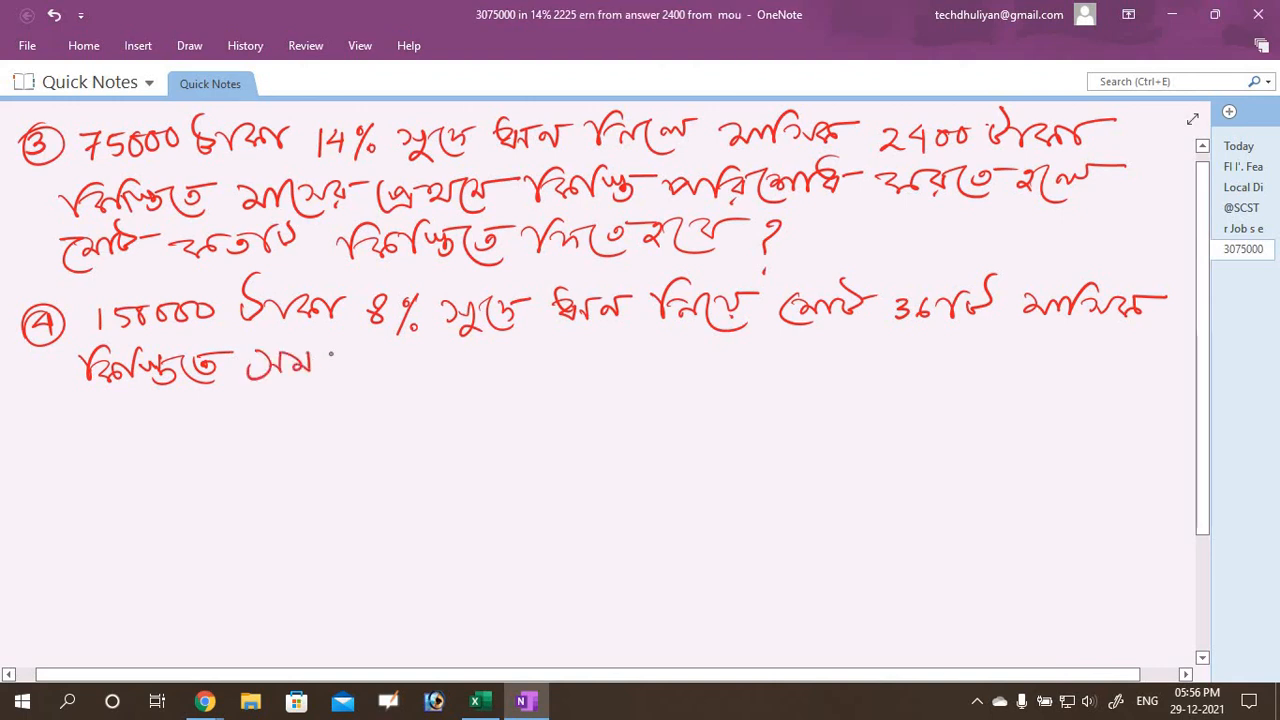
pyautogui.moveTo(333, 356)
pyautogui.mouseDown()
pyautogui.moveTo(572, 352)
pyautogui.moveTo(572, 370)
pyautogui.moveTo(658, 330)
pyautogui.moveTo(690, 356)
pyautogui.moveTo(848, 345)
pyautogui.moveTo(850, 366)
pyautogui.moveTo(940, 345)
pyautogui.moveTo(946, 362)
pyautogui.moveTo(934, 352)
pyautogui.mouseUp()
pyautogui.moveTo(958, 345); pyautogui.dragTo(978, 343)
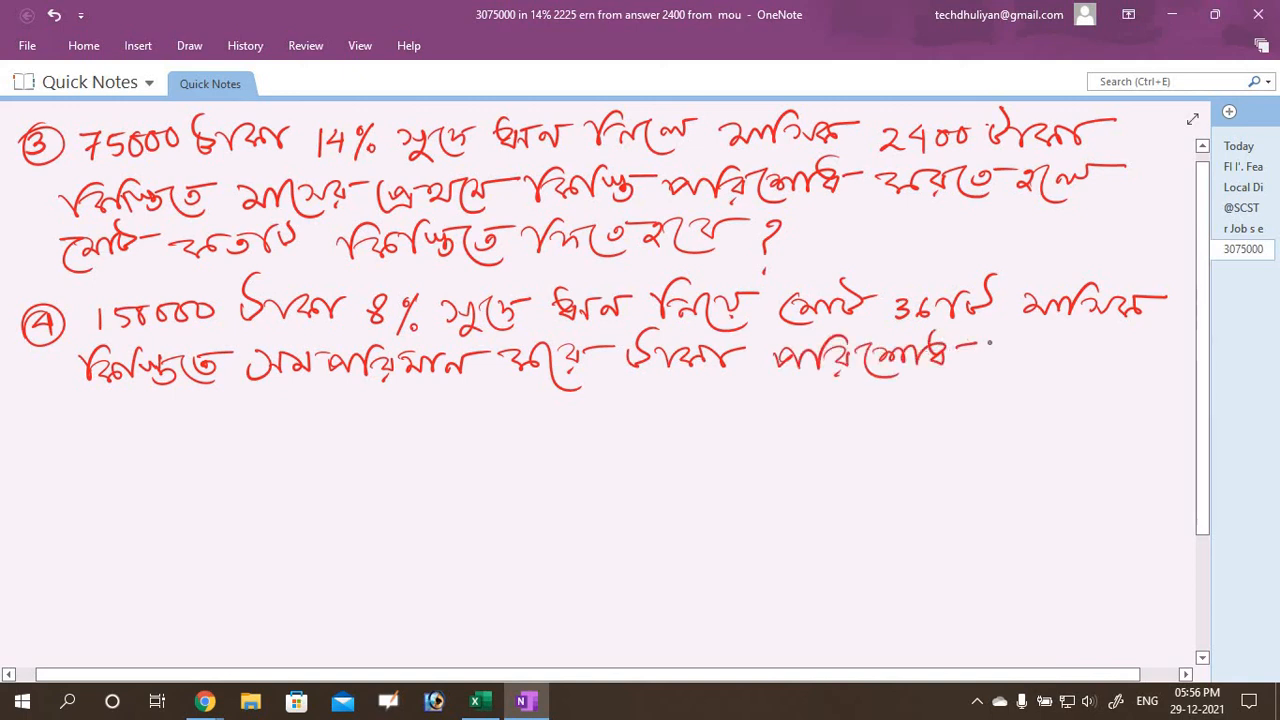
pyautogui.moveTo(994, 350)
pyautogui.mouseDown()
pyautogui.moveTo(1034, 364)
pyautogui.moveTo(1165, 343)
pyautogui.mouseUp()
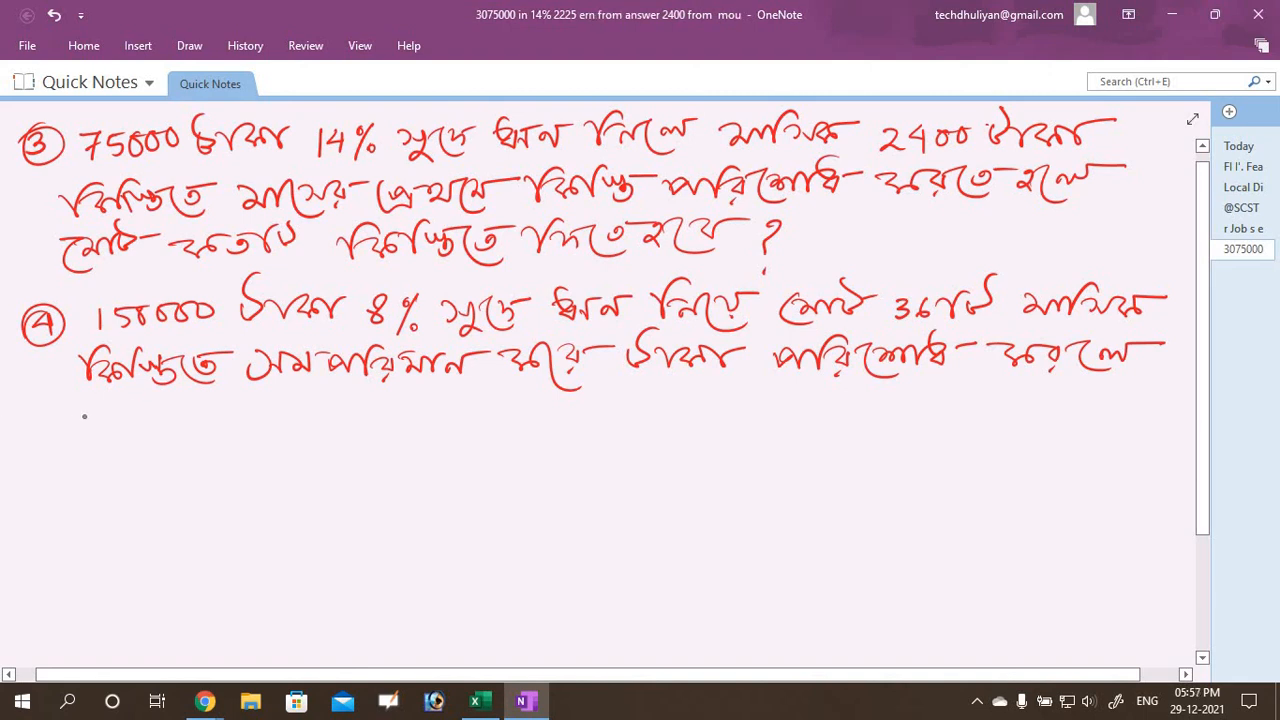
# - Finish problem 4 with a line asking for each installment's interest: "প্রতি কিস্তির সুদের পরিমান কত টাকা হবে?"
pyautogui.moveTo(82, 418)
pyautogui.mouseDown()
pyautogui.moveTo(104, 430)
pyautogui.moveTo(124, 412)
pyautogui.moveTo(166, 432)
pyautogui.moveTo(280, 418)
pyautogui.moveTo(336, 430)
pyautogui.moveTo(364, 410)
pyautogui.moveTo(372, 428)
pyautogui.moveTo(400, 412)
pyautogui.mouseUp()
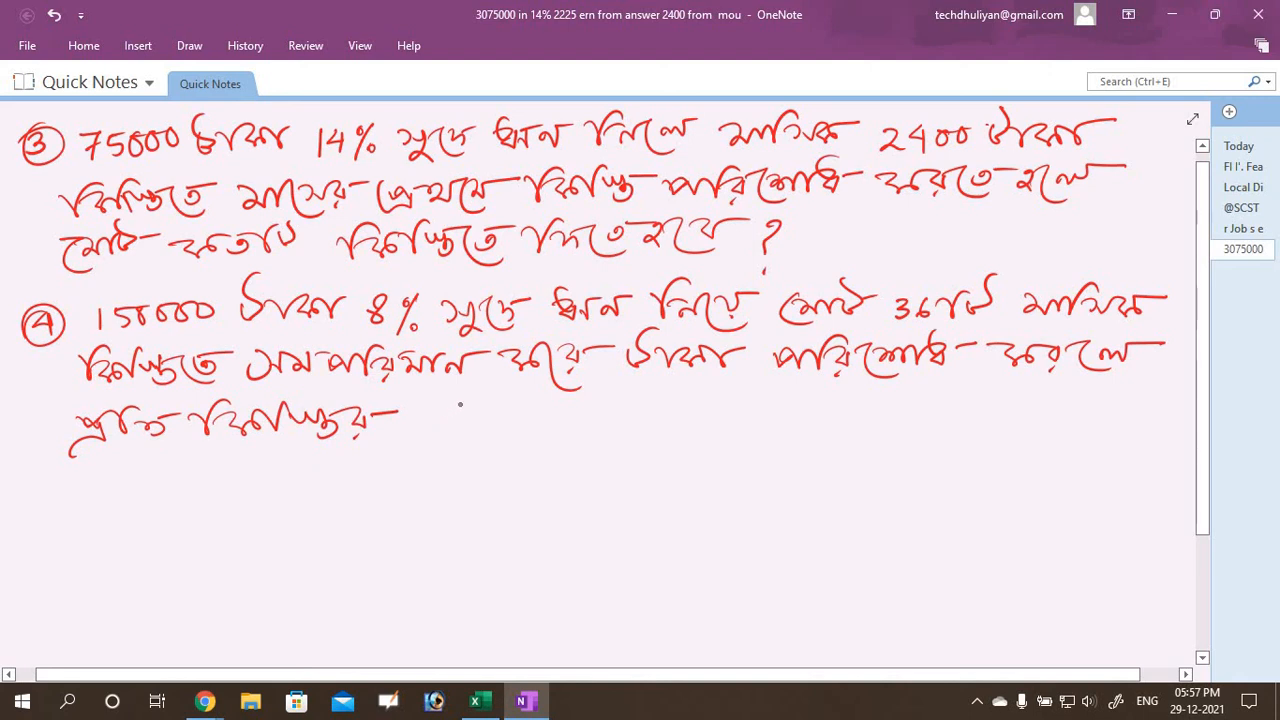
pyautogui.moveTo(422, 413)
pyautogui.mouseDown()
pyautogui.moveTo(498, 430)
pyautogui.moveTo(748, 401)
pyautogui.moveTo(896, 410)
pyautogui.moveTo(966, 392)
pyautogui.mouseUp()
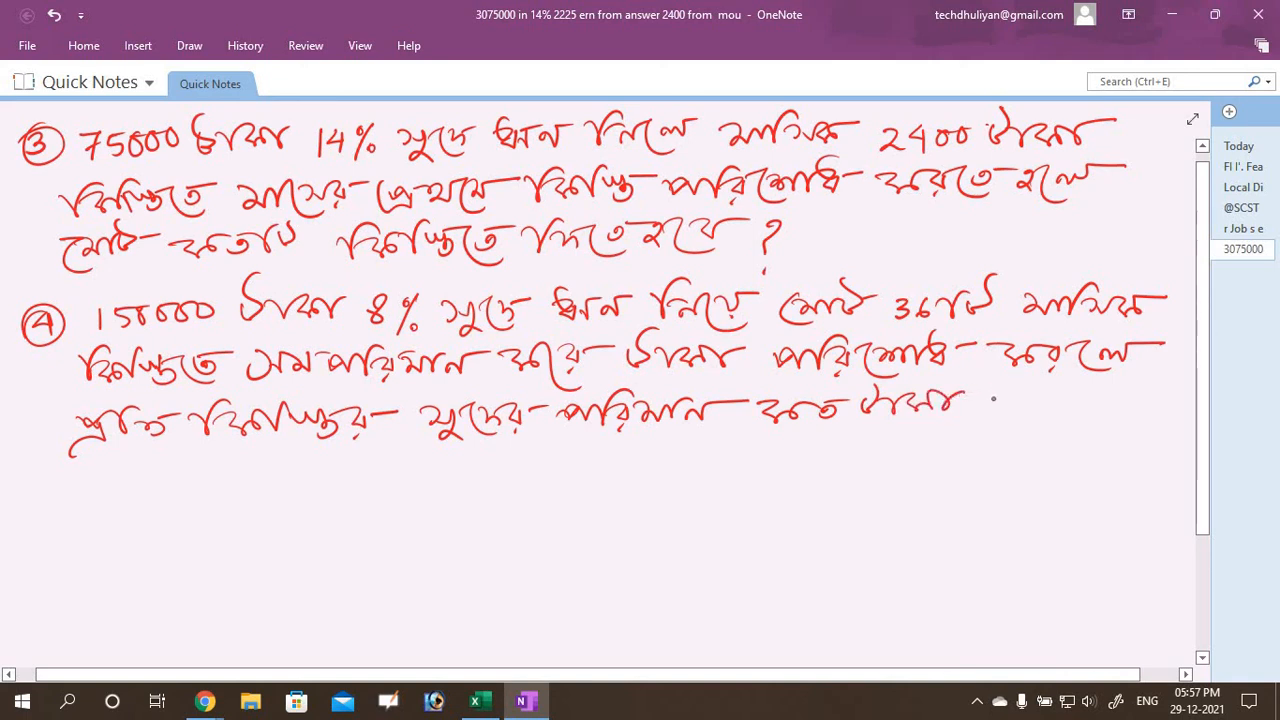
pyautogui.moveTo(990, 405)
pyautogui.mouseDown()
pyautogui.moveTo(1098, 404)
pyautogui.moveTo(1092, 420)
pyautogui.mouseUp()
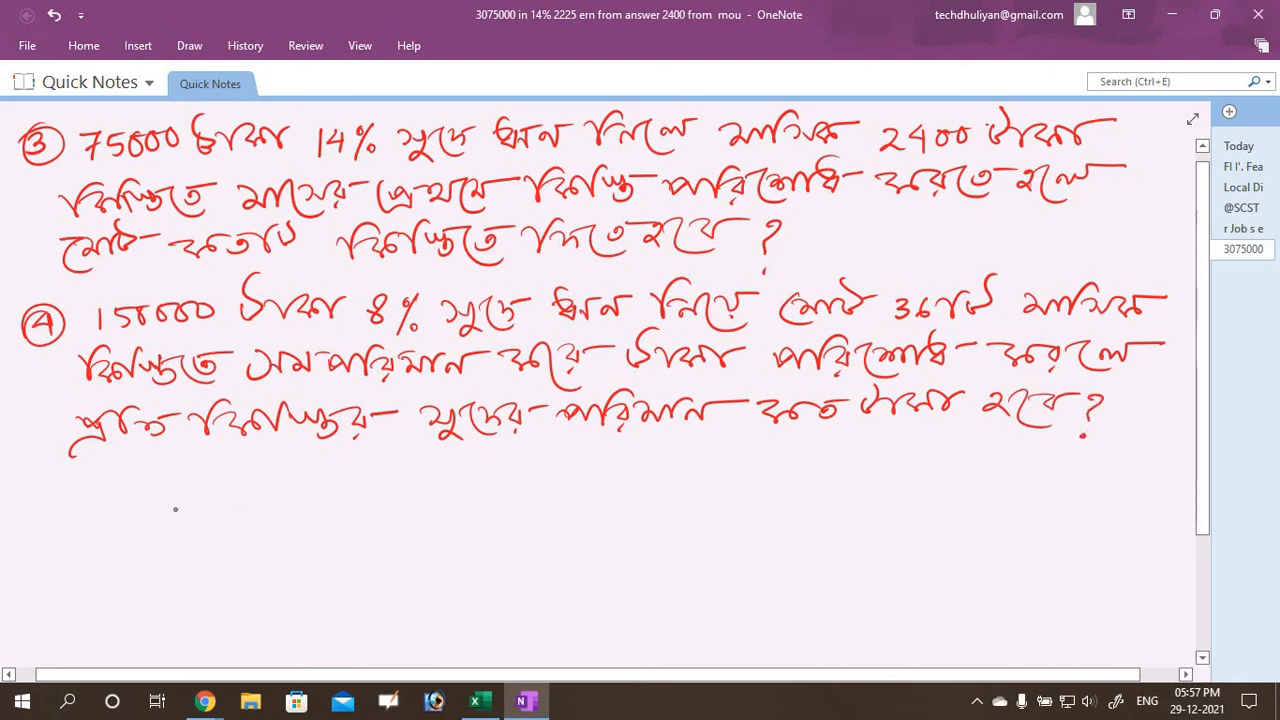
# - Handwrite a circled 5 and "130000 টাকা" in red below problem 4
pyautogui.moveTo(51, 507)
pyautogui.mouseDown()
pyautogui.moveTo(46, 492)
pyautogui.moveTo(74, 482)
pyautogui.mouseUp()
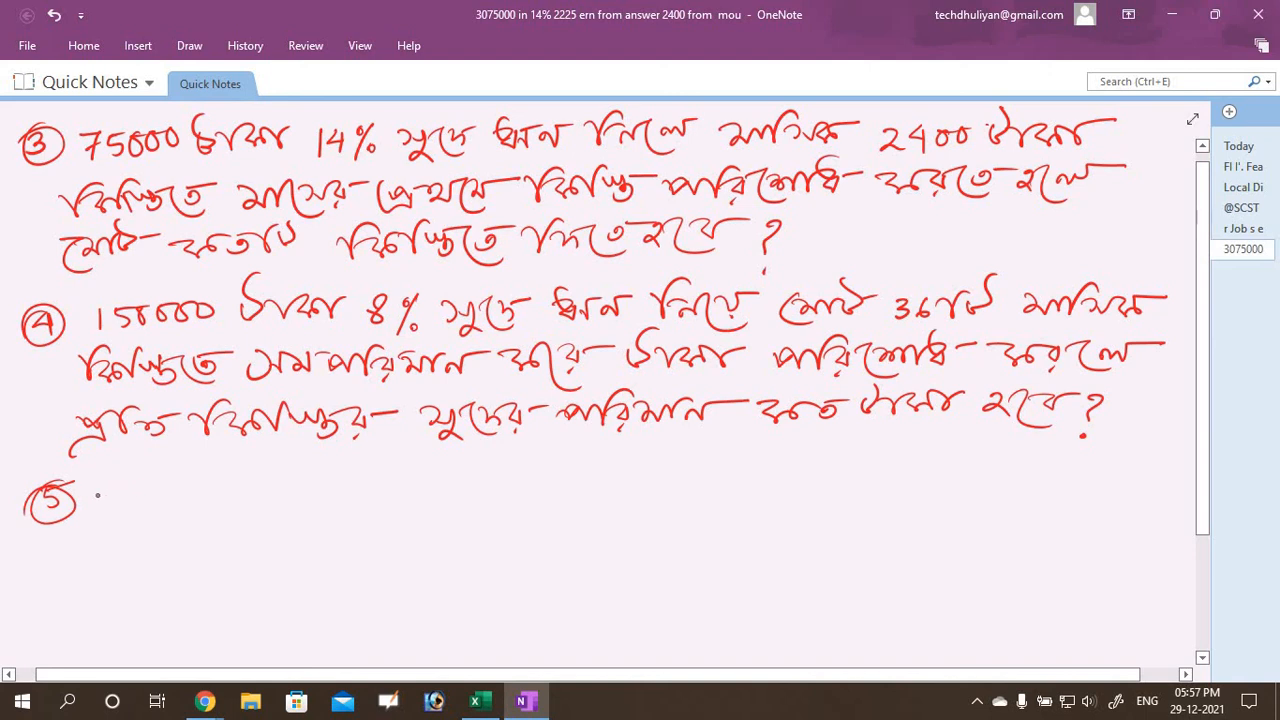
pyautogui.moveTo(107, 489); pyautogui.dragTo(108, 513)
pyautogui.moveTo(121, 494)
pyautogui.mouseDown()
pyautogui.moveTo(134, 497)
pyautogui.moveTo(124, 514)
pyautogui.mouseUp()
pyautogui.moveTo(160, 494)
pyautogui.mouseDown()
pyautogui.moveTo(152, 502)
pyautogui.moveTo(240, 500)
pyautogui.mouseUp()
pyautogui.moveTo(240, 500)
pyautogui.mouseDown()
pyautogui.moveTo(287, 505)
pyautogui.moveTo(300, 482)
pyautogui.mouseUp()
pyautogui.moveTo(304, 490); pyautogui.dragTo(340, 505)
pyautogui.moveTo(340, 498); pyautogui.dragTo(368, 490)
# - Complete the first line of problem 5 with "ঋণ নিয়ে প্রতিমাসে 2600 টাকা করে", erasing and rewriting the "মাসে" part
pyautogui.moveTo(368, 488)
pyautogui.mouseDown()
pyautogui.moveTo(438, 493)
pyautogui.moveTo(444, 506)
pyautogui.moveTo(440, 474)
pyautogui.moveTo(454, 506)
pyautogui.moveTo(492, 488)
pyautogui.moveTo(538, 505)
pyautogui.mouseUp()
pyautogui.click(473, 505)
pyautogui.moveTo(536, 500)
pyautogui.mouseDown()
pyautogui.moveTo(562, 472)
pyautogui.moveTo(572, 506)
pyautogui.moveTo(604, 486)
pyautogui.moveTo(684, 494)
pyautogui.moveTo(648, 510)
pyautogui.mouseUp()
pyautogui.moveTo(684, 492)
pyautogui.mouseDown()
pyautogui.moveTo(692, 506)
pyautogui.moveTo(722, 476)
pyautogui.moveTo(732, 494)
pyautogui.moveTo(798, 486)
pyautogui.moveTo(842, 512)
pyautogui.moveTo(878, 478)
pyautogui.moveTo(821, 490)
pyautogui.mouseUp()
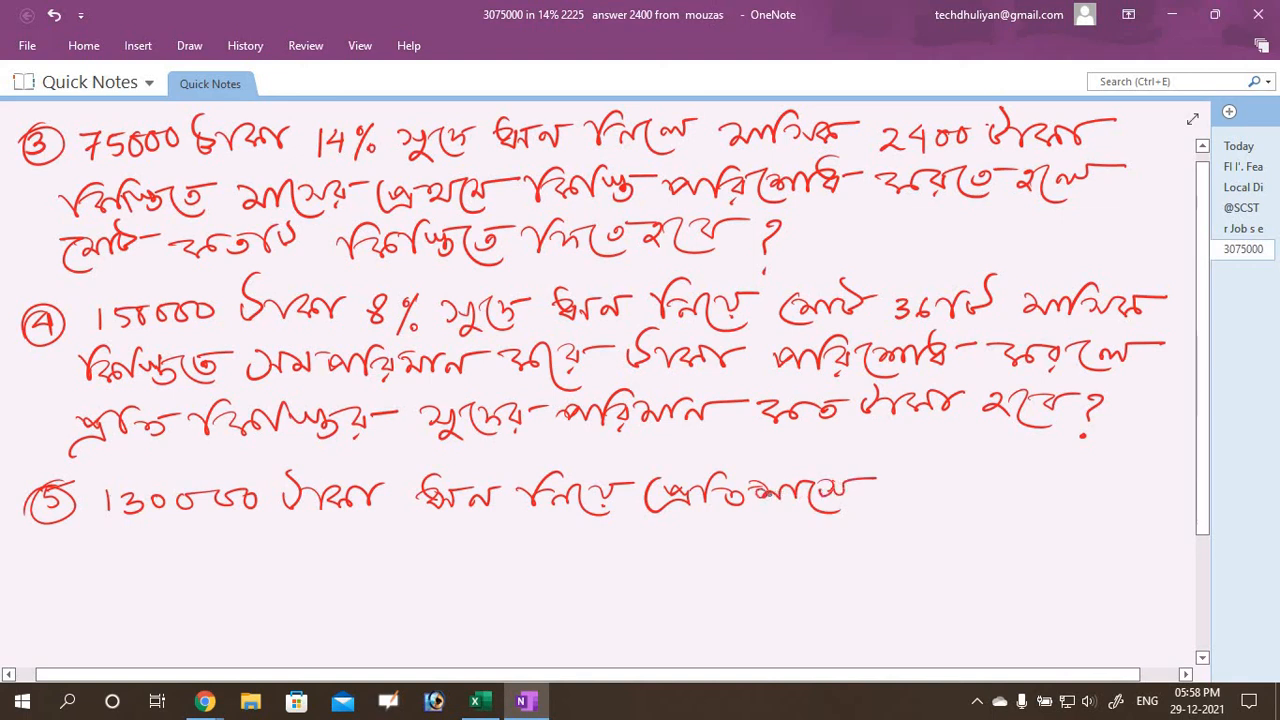
pyautogui.moveTo(784, 481)
pyautogui.mouseDown()
pyautogui.moveTo(774, 485)
pyautogui.moveTo(883, 486)
pyautogui.mouseUp()
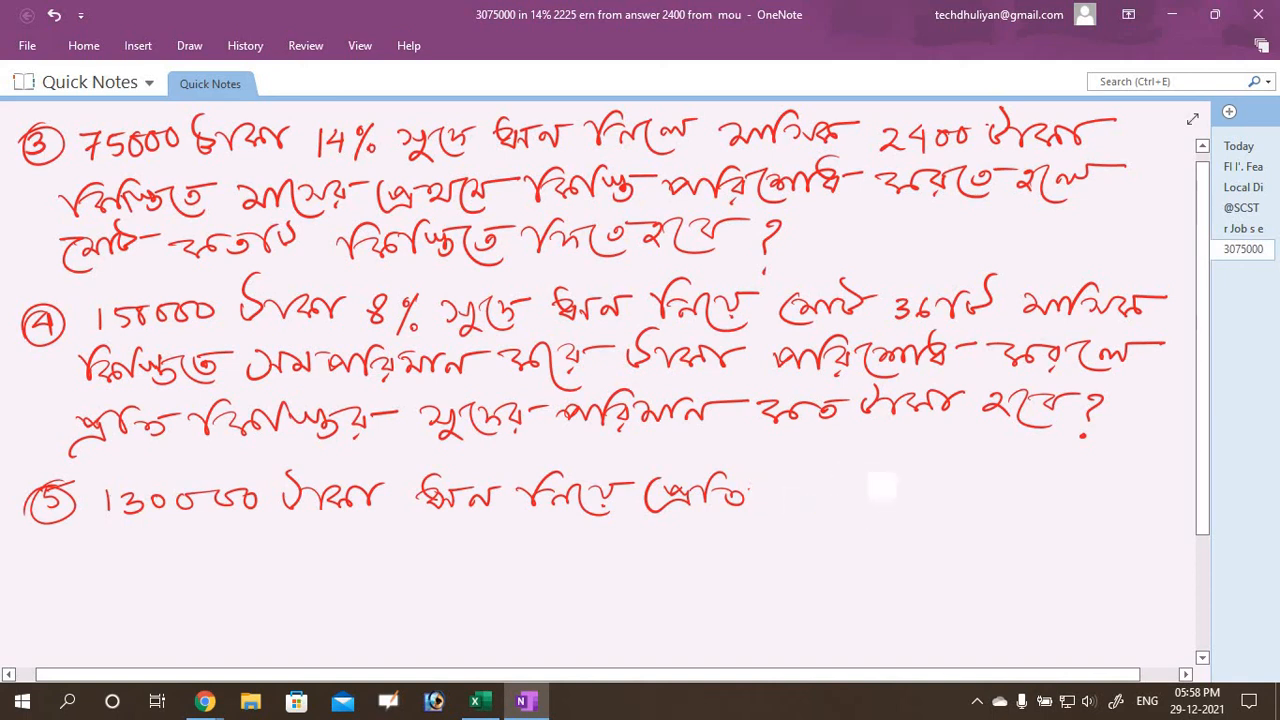
pyautogui.moveTo(746, 486)
pyautogui.mouseDown()
pyautogui.moveTo(828, 512)
pyautogui.moveTo(824, 500)
pyautogui.moveTo(852, 500)
pyautogui.mouseUp()
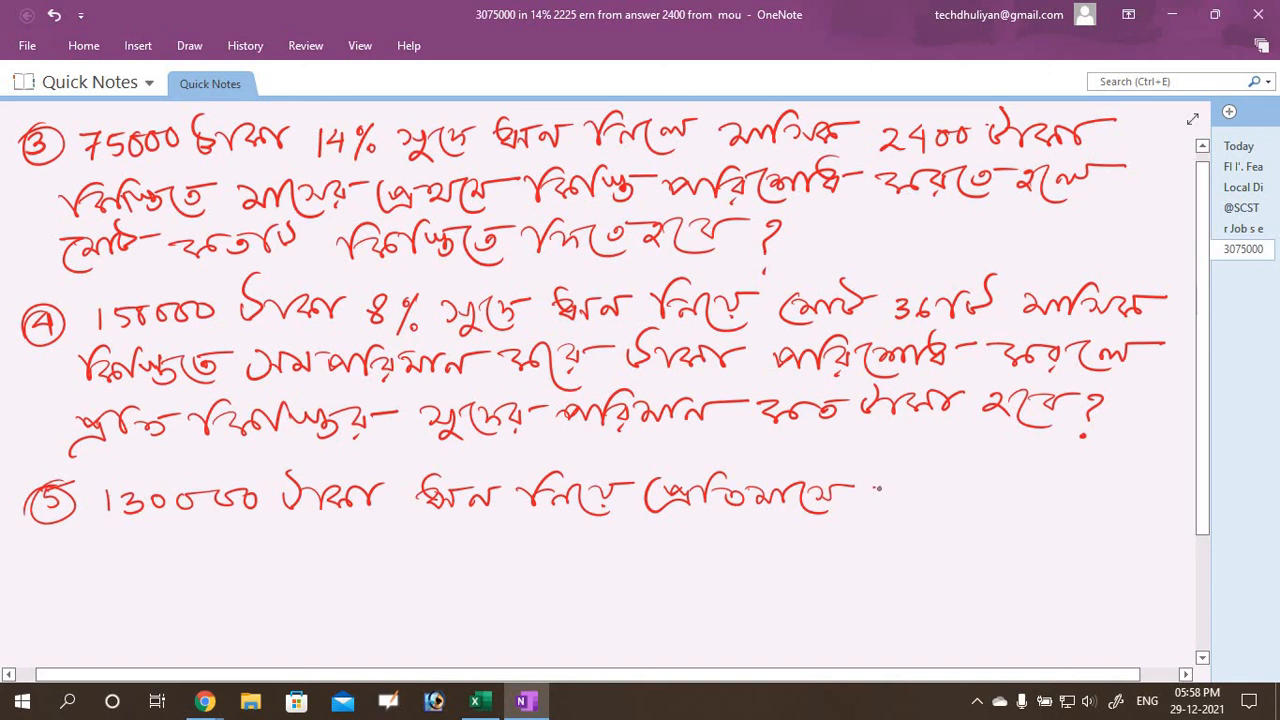
pyautogui.moveTo(877, 487)
pyautogui.mouseDown()
pyautogui.moveTo(900, 504)
pyautogui.moveTo(934, 490)
pyautogui.mouseUp()
pyautogui.moveTo(956, 488); pyautogui.dragTo(1070, 506)
pyautogui.moveTo(1068, 490)
pyautogui.mouseDown()
pyautogui.moveTo(1092, 490)
pyautogui.moveTo(1150, 530)
pyautogui.mouseUp()
pyautogui.moveTo(1142, 494)
pyautogui.mouseDown()
pyautogui.moveTo(1168, 508)
pyautogui.moveTo(1191, 497)
pyautogui.mouseUp()
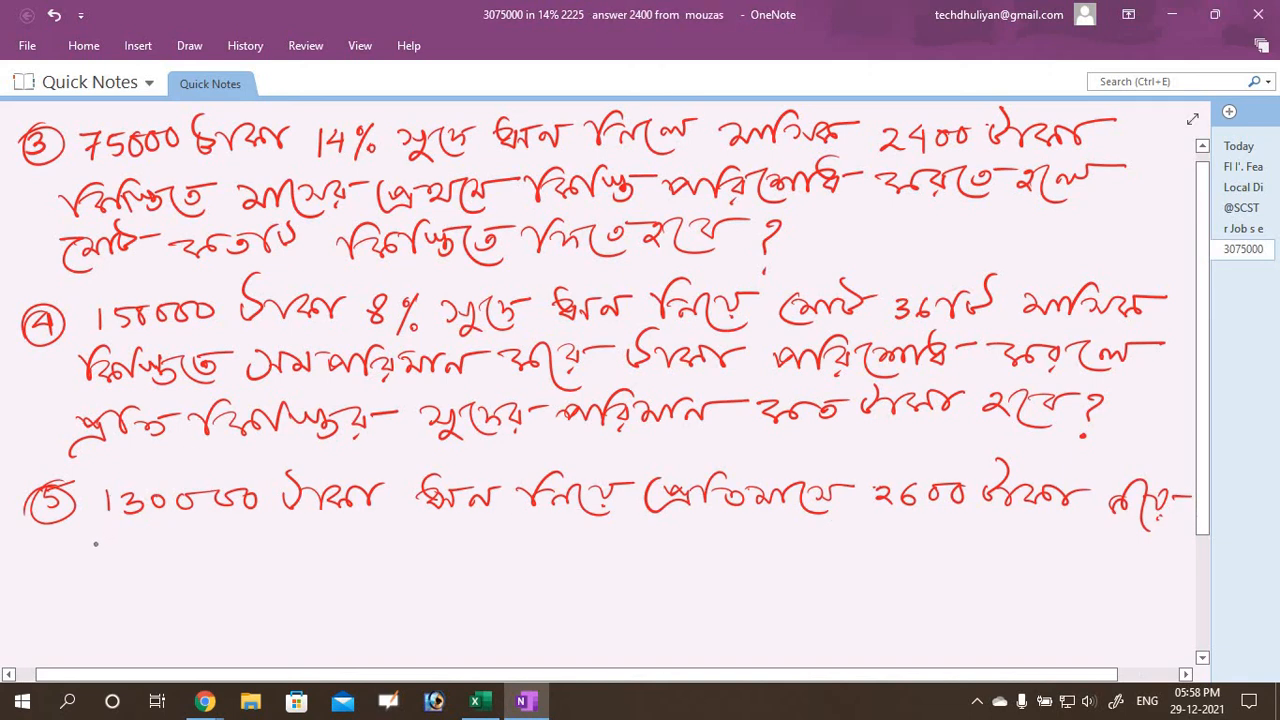
# - Finish problem 5 with two lines asking for the interest rate: "48টি কিস্তিতে মাসের শেষে জমা দিলে সুদের হার কত হবে?"
pyautogui.moveTo(112, 538)
pyautogui.mouseDown()
pyautogui.moveTo(116, 562)
pyautogui.moveTo(132, 562)
pyautogui.moveTo(160, 540)
pyautogui.moveTo(200, 552)
pyautogui.moveTo(258, 530)
pyautogui.mouseUp()
pyautogui.moveTo(262, 542)
pyautogui.mouseDown()
pyautogui.moveTo(270, 554)
pyautogui.moveTo(292, 528)
pyautogui.moveTo(248, 560)
pyautogui.mouseUp()
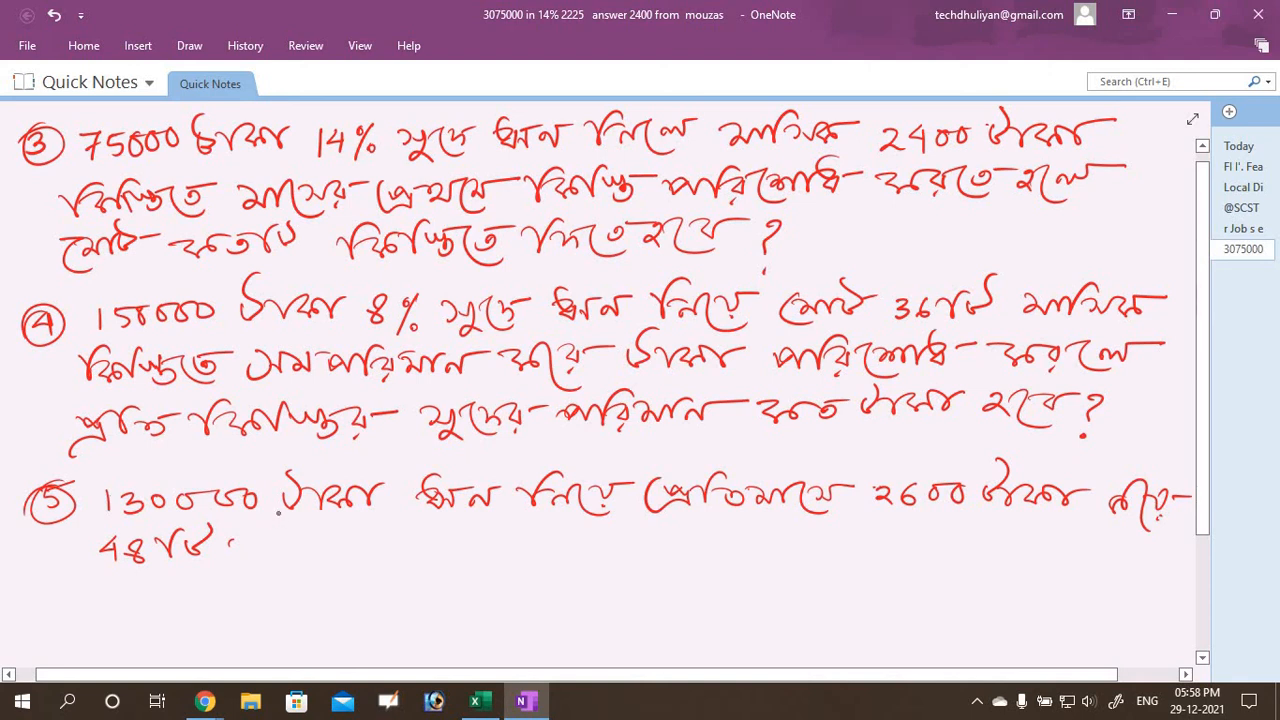
pyautogui.moveTo(232, 544)
pyautogui.mouseDown()
pyautogui.moveTo(274, 556)
pyautogui.moveTo(308, 530)
pyautogui.moveTo(340, 541)
pyautogui.moveTo(322, 556)
pyautogui.moveTo(390, 562)
pyautogui.moveTo(380, 545)
pyautogui.moveTo(408, 530)
pyautogui.moveTo(490, 552)
pyautogui.moveTo(505, 539)
pyautogui.moveTo(528, 546)
pyautogui.moveTo(520, 560)
pyautogui.moveTo(535, 540)
pyautogui.moveTo(598, 548)
pyautogui.moveTo(646, 532)
pyautogui.moveTo(688, 530)
pyautogui.moveTo(726, 552)
pyautogui.moveTo(768, 531)
pyautogui.moveTo(845, 540)
pyautogui.moveTo(850, 552)
pyautogui.moveTo(902, 534)
pyautogui.moveTo(969, 548)
pyautogui.moveTo(982, 567)
pyautogui.moveTo(972, 541)
pyautogui.moveTo(953, 556)
pyautogui.mouseUp()
pyautogui.moveTo(958, 545)
pyautogui.mouseDown()
pyautogui.moveTo(970, 568)
pyautogui.moveTo(1006, 536)
pyautogui.moveTo(1010, 552)
pyautogui.moveTo(1018, 532)
pyautogui.mouseUp()
pyautogui.moveTo(1018, 532)
pyautogui.mouseDown()
pyautogui.moveTo(1024, 556)
pyautogui.moveTo(1082, 536)
pyautogui.mouseUp()
pyautogui.moveTo(1072, 538); pyautogui.dragTo(1086, 564)
pyautogui.moveTo(1084, 538)
pyautogui.mouseDown()
pyautogui.moveTo(1106, 562)
pyautogui.moveTo(1138, 548)
pyautogui.mouseUp()
pyautogui.moveTo(1124, 550)
pyautogui.mouseDown()
pyautogui.moveTo(1123, 567)
pyautogui.moveTo(1172, 547)
pyautogui.mouseUp()
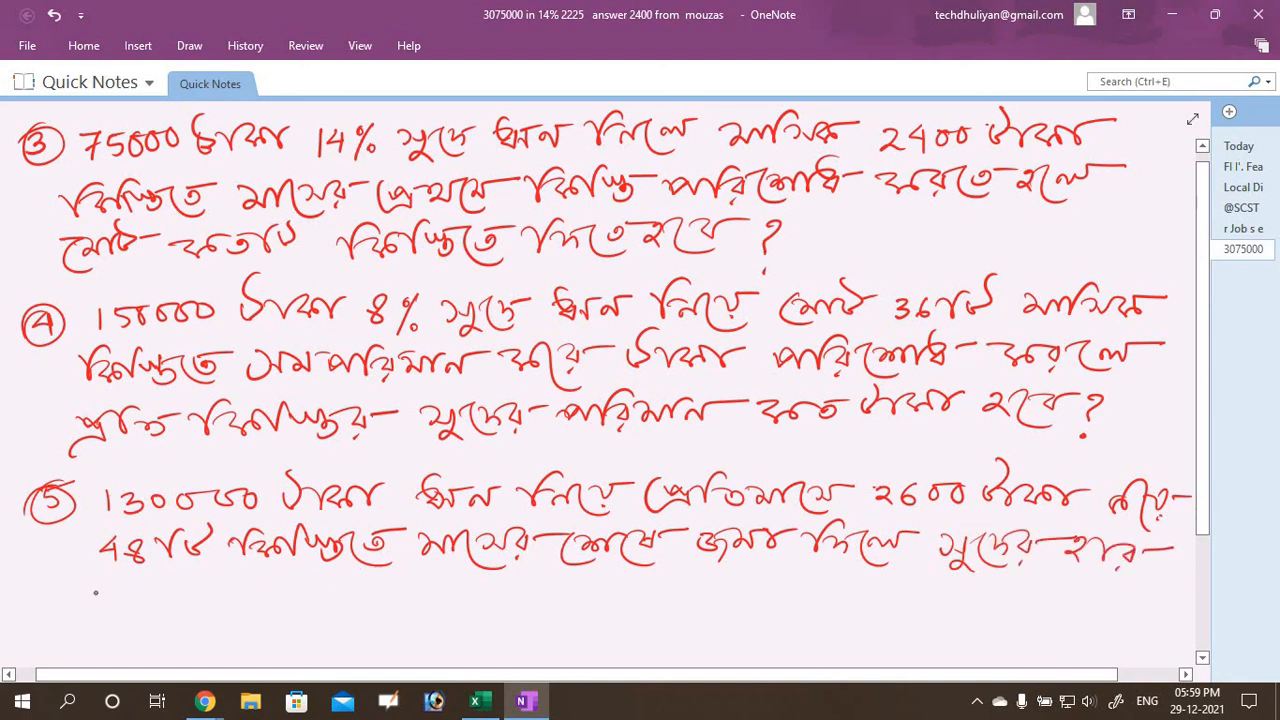
pyautogui.moveTo(92, 590); pyautogui.dragTo(160, 606)
pyautogui.moveTo(160, 588)
pyautogui.mouseDown()
pyautogui.moveTo(300, 610)
pyautogui.moveTo(296, 598)
pyautogui.moveTo(334, 580)
pyautogui.moveTo(350, 612)
pyautogui.mouseUp()
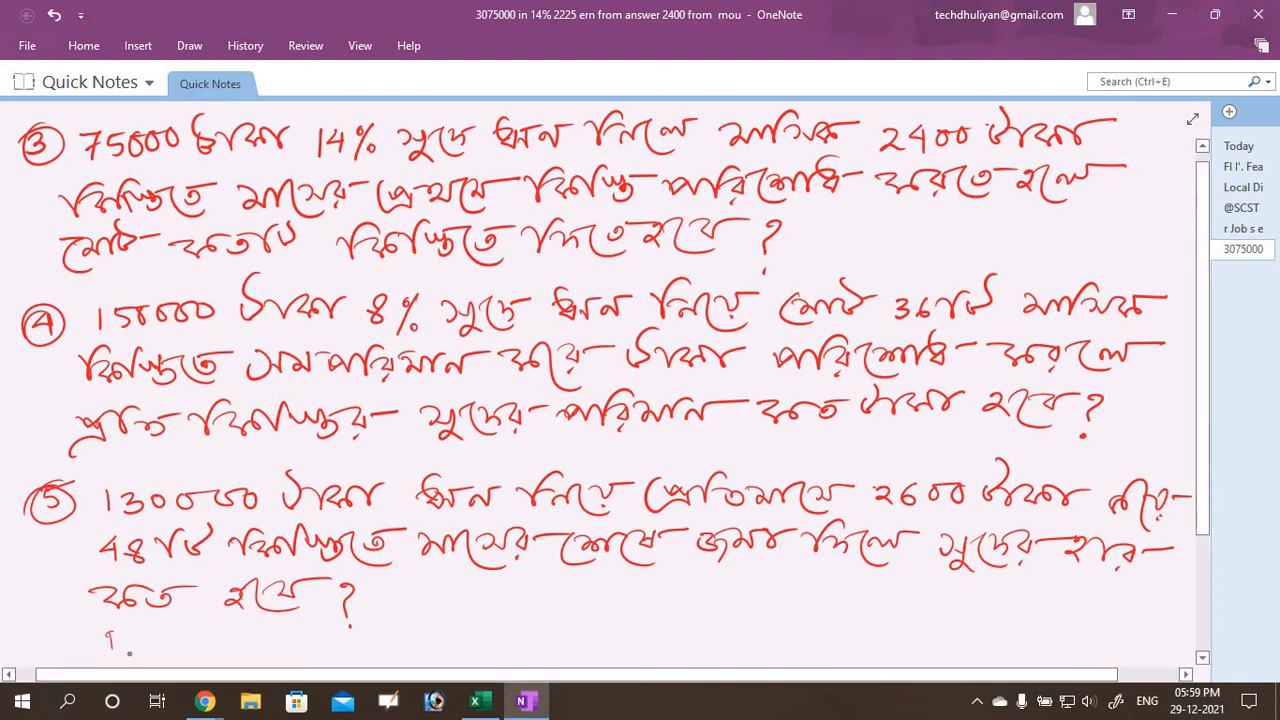
pyautogui.moveTo(130, 652)
pyautogui.mouseDown()
pyautogui.moveTo(152, 628)
pyautogui.moveTo(194, 645)
pyautogui.mouseUp()
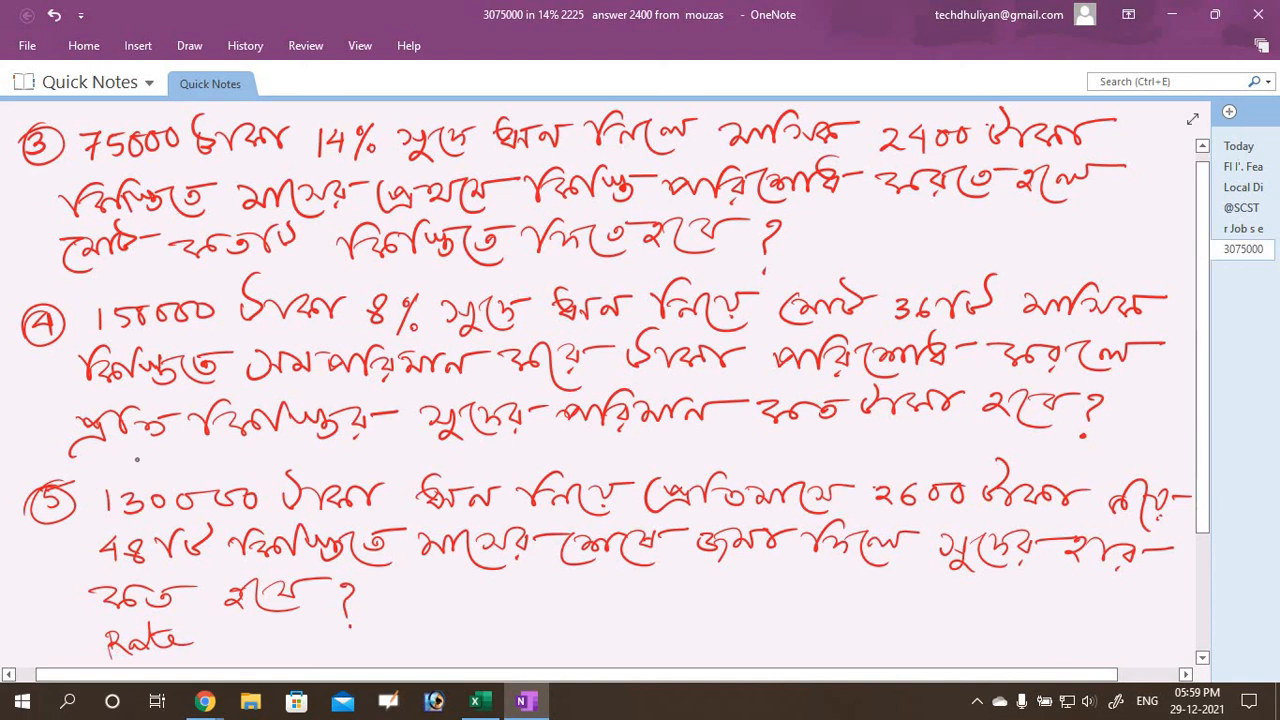
pyautogui.press('e')
pyautogui.moveTo(145, 642)
pyautogui.mouseDown()
pyautogui.moveTo(170, 645)
pyautogui.moveTo(98, 652)
pyautogui.mouseUp()
pyautogui.press('p')
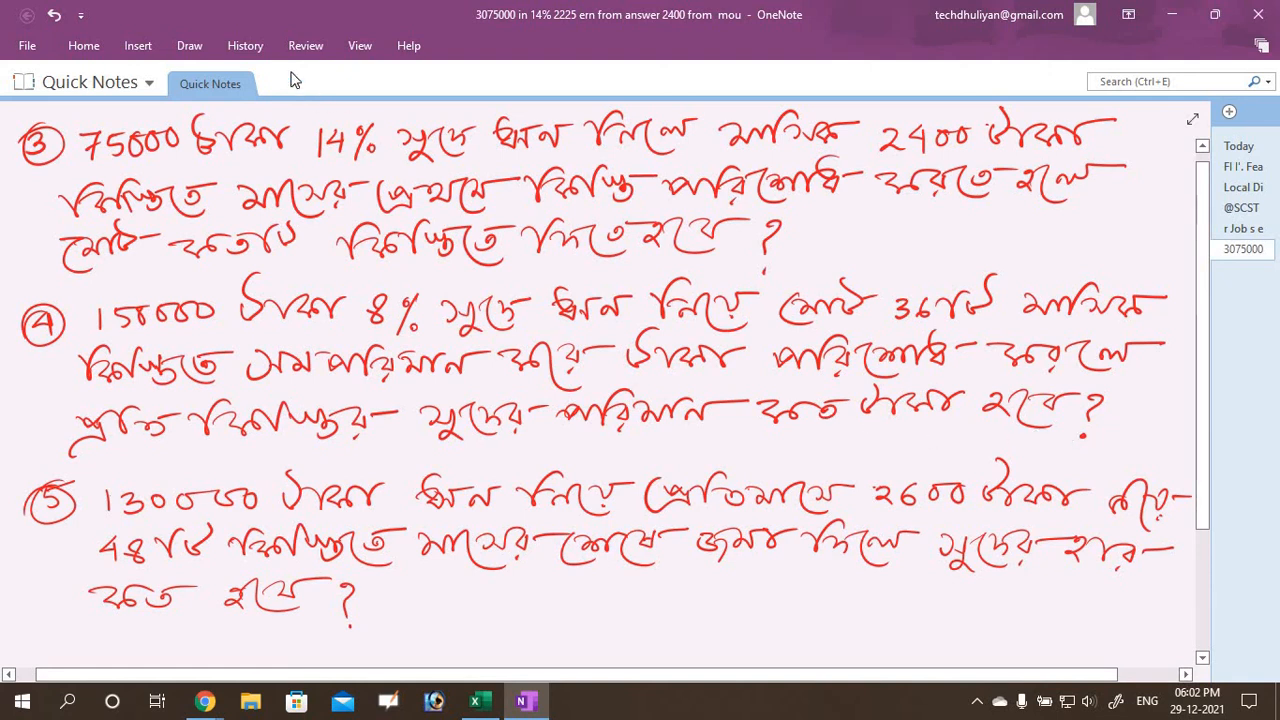
# - Handwrite "Nper" in green beside the end of problem 3 and circle it
pyautogui.click(189, 45)
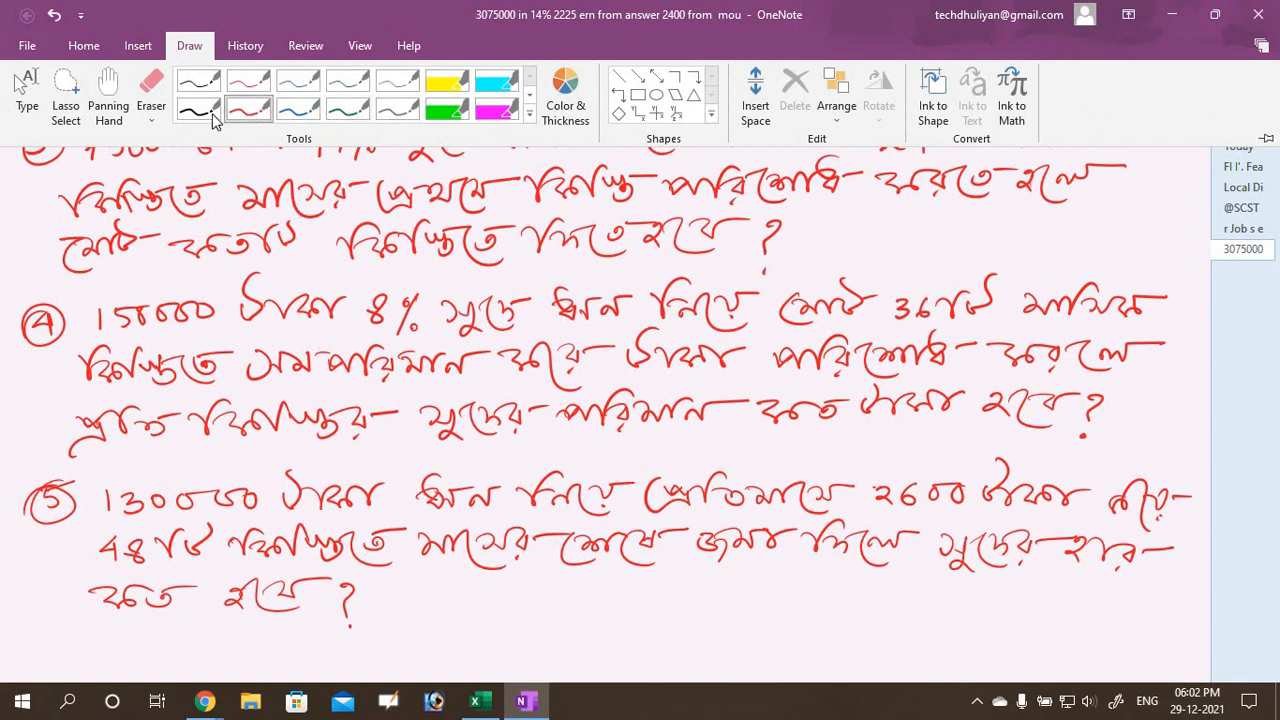
pyautogui.click(350, 112)
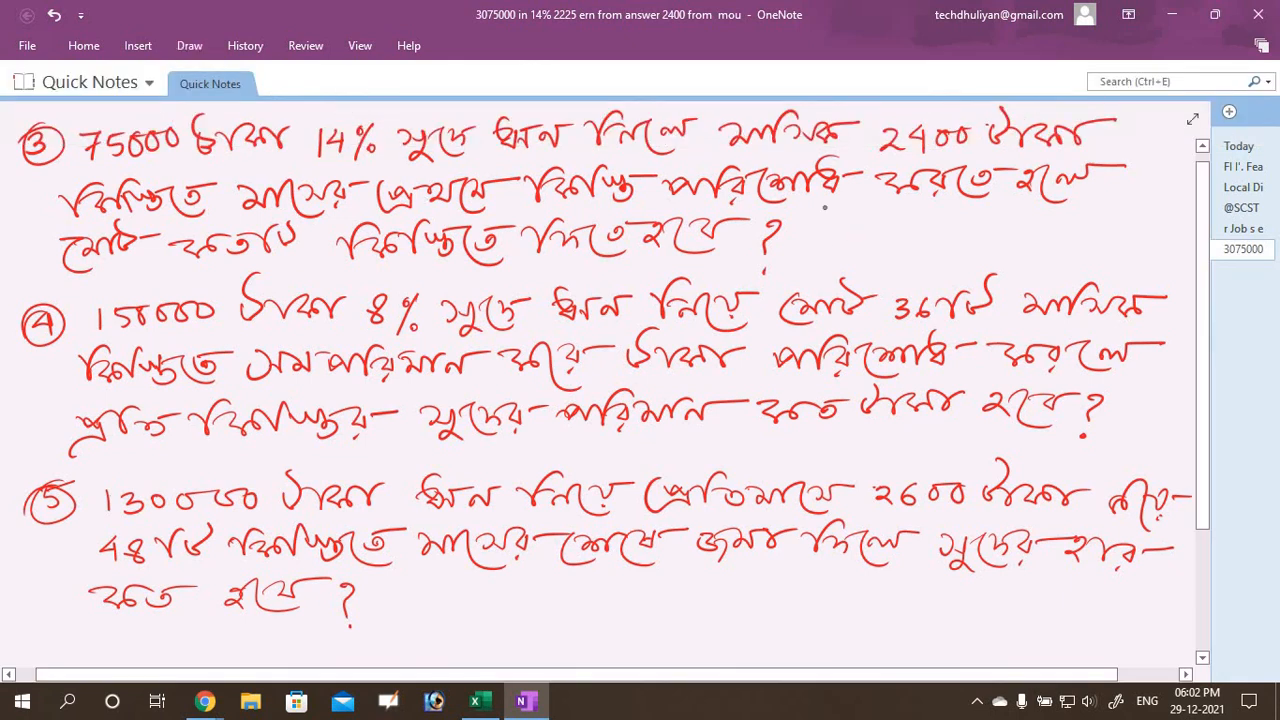
pyautogui.moveTo(836, 248)
pyautogui.mouseDown()
pyautogui.moveTo(863, 226)
pyautogui.moveTo(892, 244)
pyautogui.moveTo(928, 234)
pyautogui.mouseUp()
pyautogui.moveTo(934, 246); pyautogui.dragTo(958, 236)
pyautogui.moveTo(930, 208); pyautogui.dragTo(848, 218)
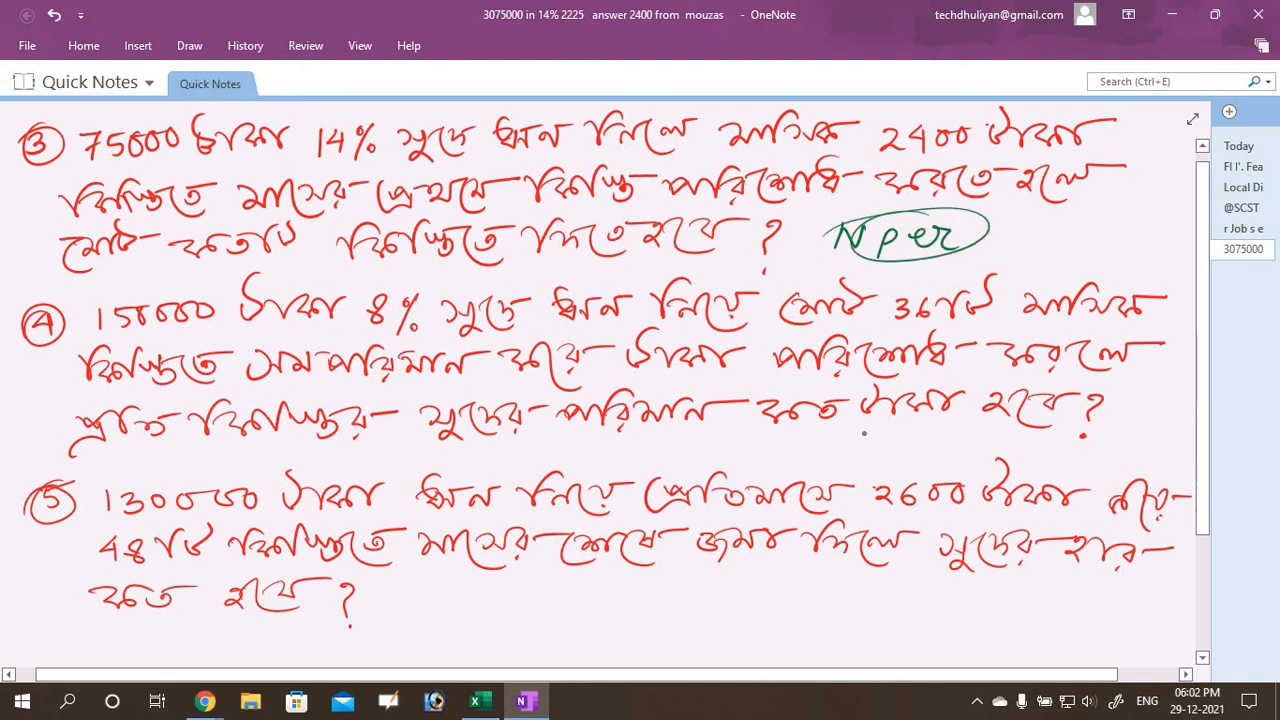
# - Handwrite "IPMT" in green below the last line of problem 4 and circle it
pyautogui.moveTo(866, 434)
pyautogui.mouseDown()
pyautogui.moveTo(864, 452)
pyautogui.moveTo(940, 447)
pyautogui.moveTo(972, 430)
pyautogui.mouseUp()
pyautogui.moveTo(962, 432)
pyautogui.mouseDown()
pyautogui.moveTo(963, 455)
pyautogui.moveTo(995, 423)
pyautogui.mouseUp()
pyautogui.moveTo(866, 433); pyautogui.dragTo(858, 457)
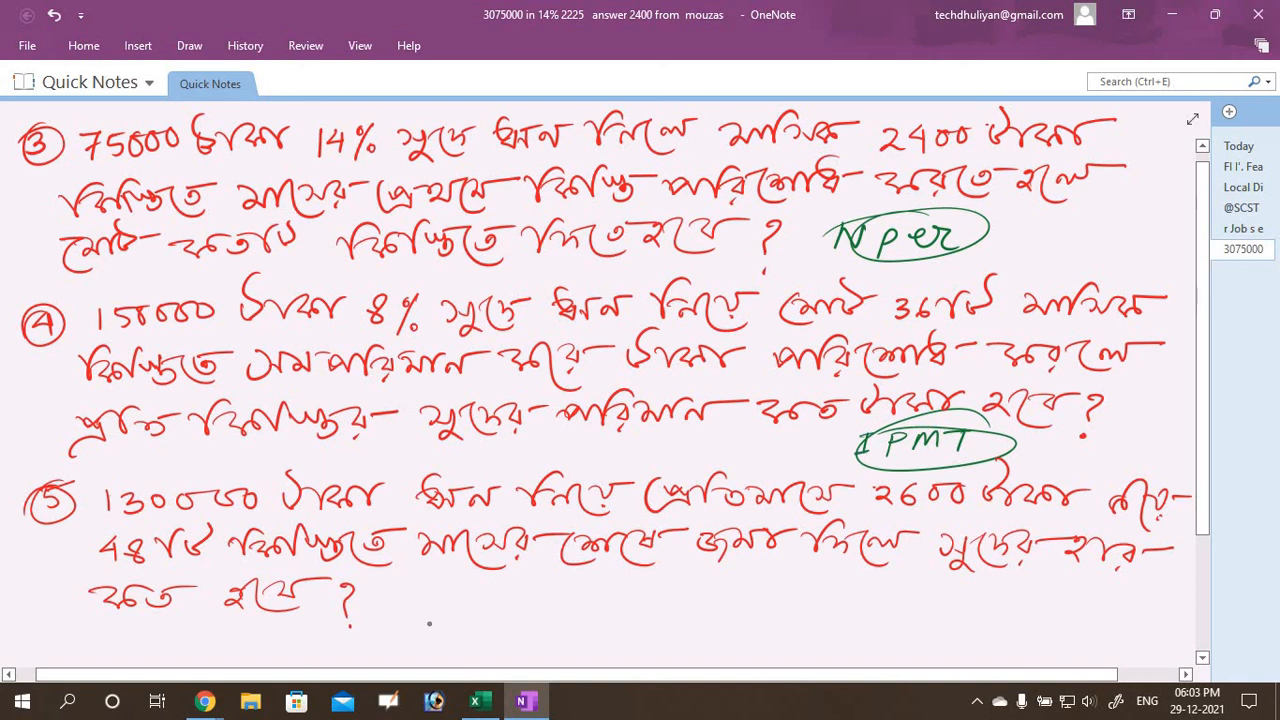
# - Handwrite "RATE" in green after the question mark of problem 5 and circle it
pyautogui.moveTo(561, 600)
pyautogui.mouseDown()
pyautogui.moveTo(553, 627)
pyautogui.moveTo(573, 627)
pyautogui.mouseUp()
pyautogui.moveTo(557, 616); pyautogui.dragTo(600, 603)
pyautogui.moveTo(594, 604)
pyautogui.mouseDown()
pyautogui.moveTo(594, 621)
pyautogui.moveTo(612, 621)
pyautogui.mouseUp()
pyautogui.moveTo(613, 599); pyautogui.dragTo(634, 598)
pyautogui.moveTo(614, 610)
pyautogui.mouseDown()
pyautogui.moveTo(635, 607)
pyautogui.moveTo(664, 632)
pyautogui.moveTo(612, 580)
pyautogui.mouseUp()
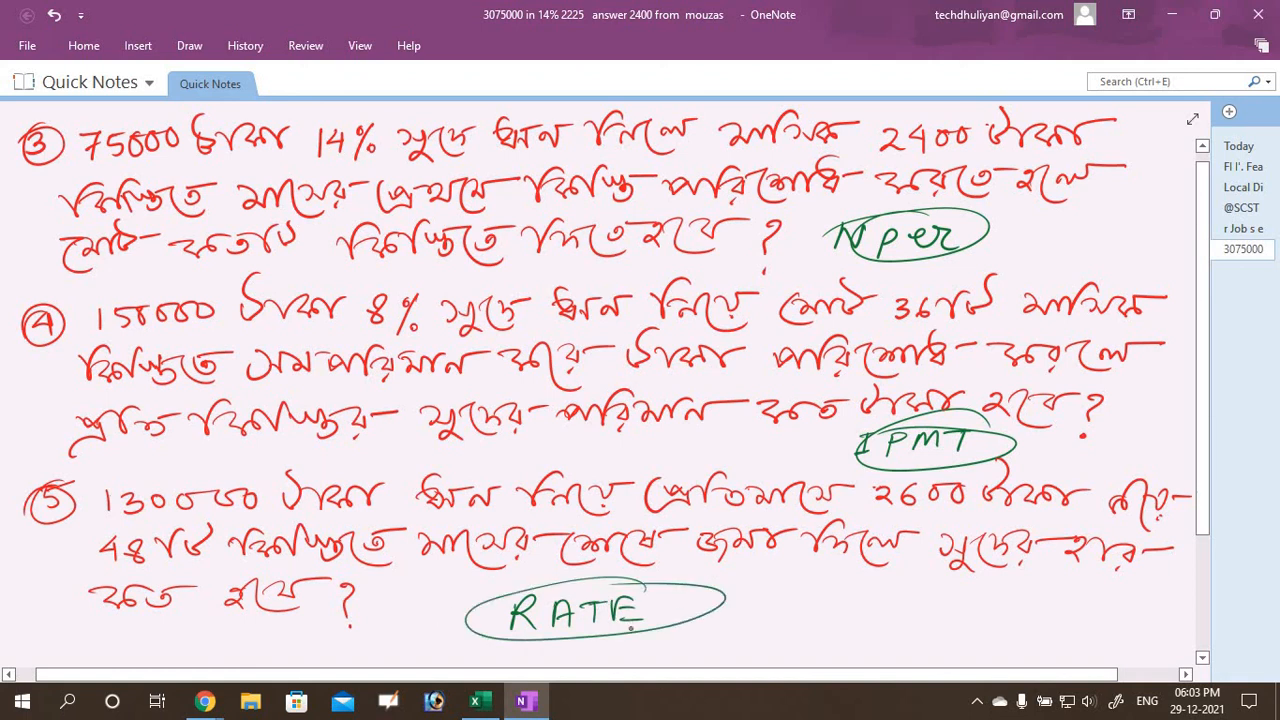